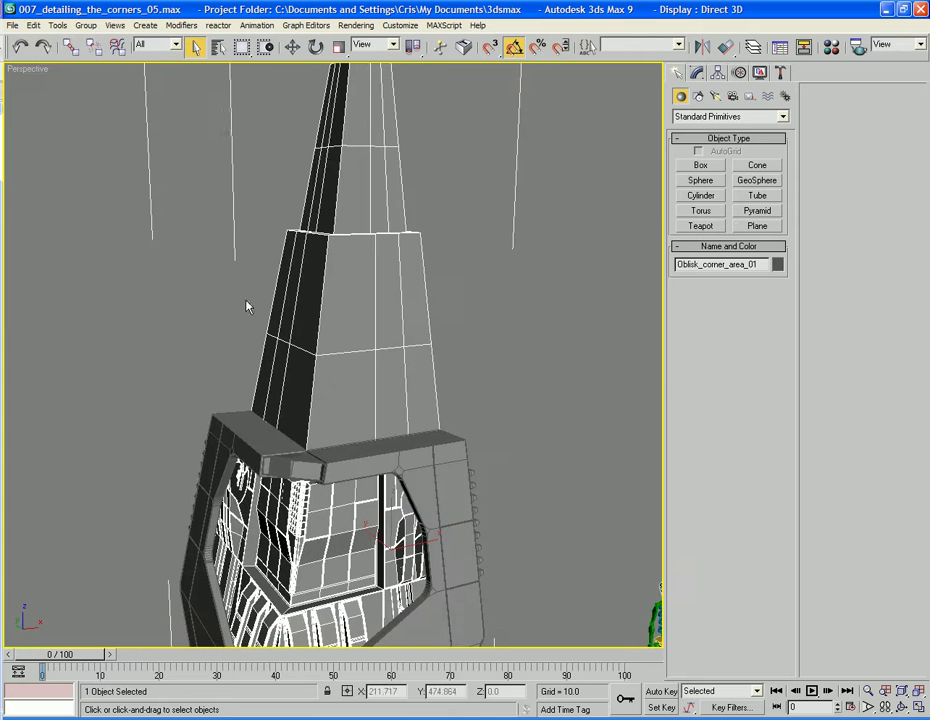
# Step: Detach a clone of the obelisk's middle section polygons, just above the frame, as a separate object named Gun_area
pyautogui.click(698, 74)
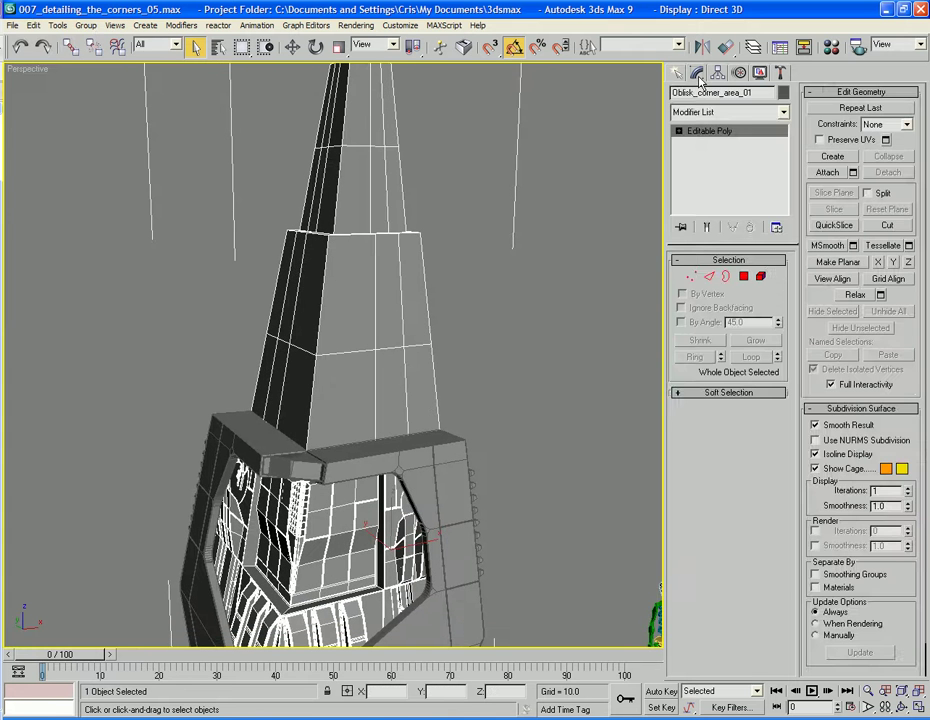
pyautogui.click(743, 276)
pyautogui.moveTo(470, 293); pyautogui.dragTo(125, 368)
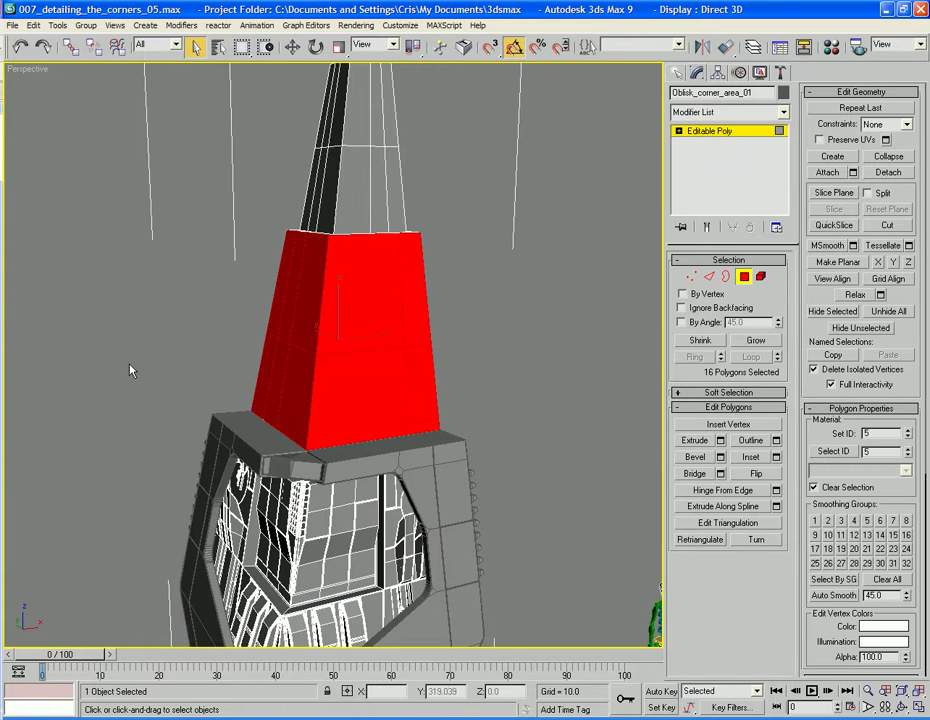
pyautogui.click(888, 172)
pyautogui.click(394, 399)
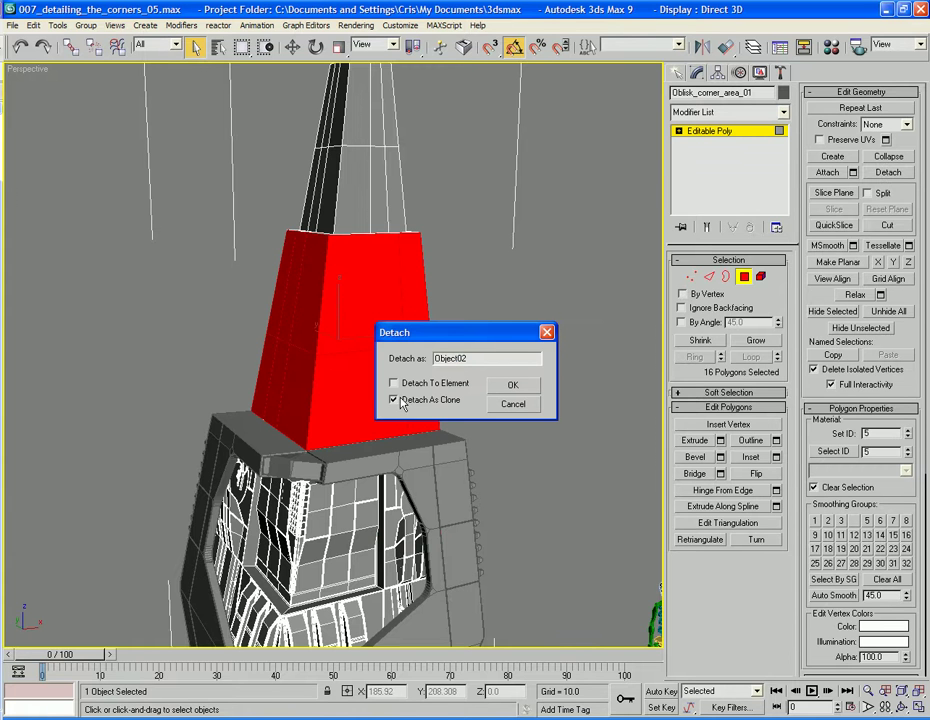
pyautogui.doubleClick(465, 359)
pyautogui.write('Gun_area')
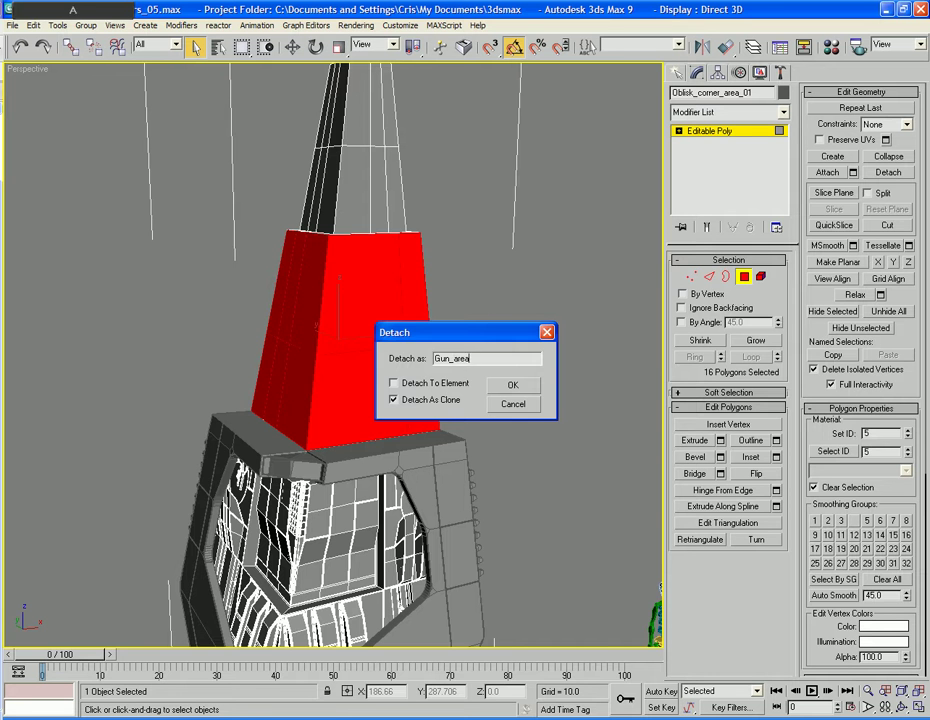
pyautogui.press('Return')
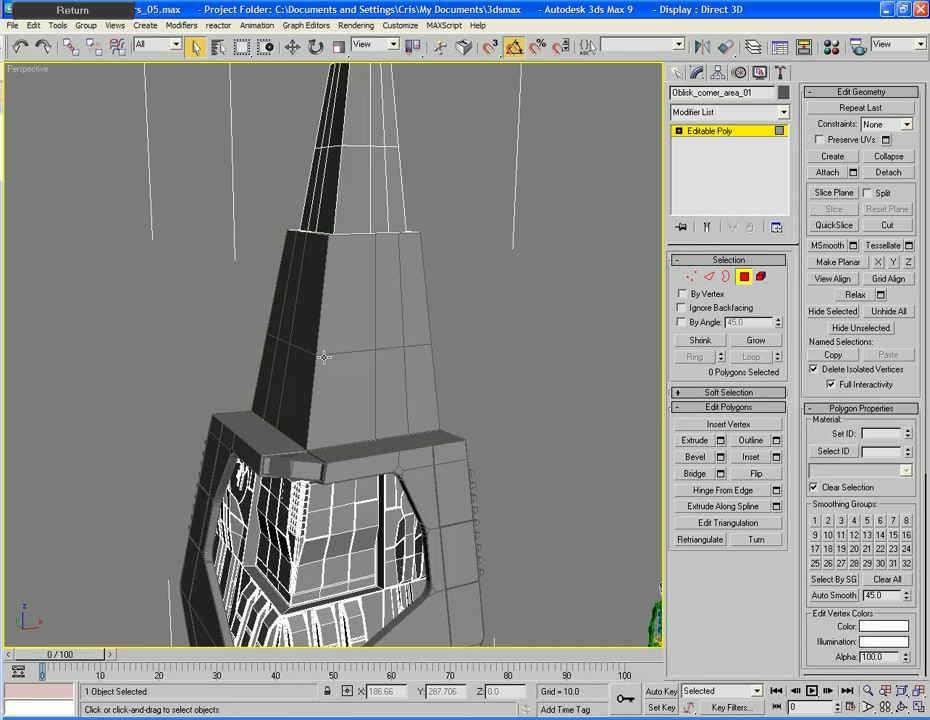
pyautogui.click(742, 279)
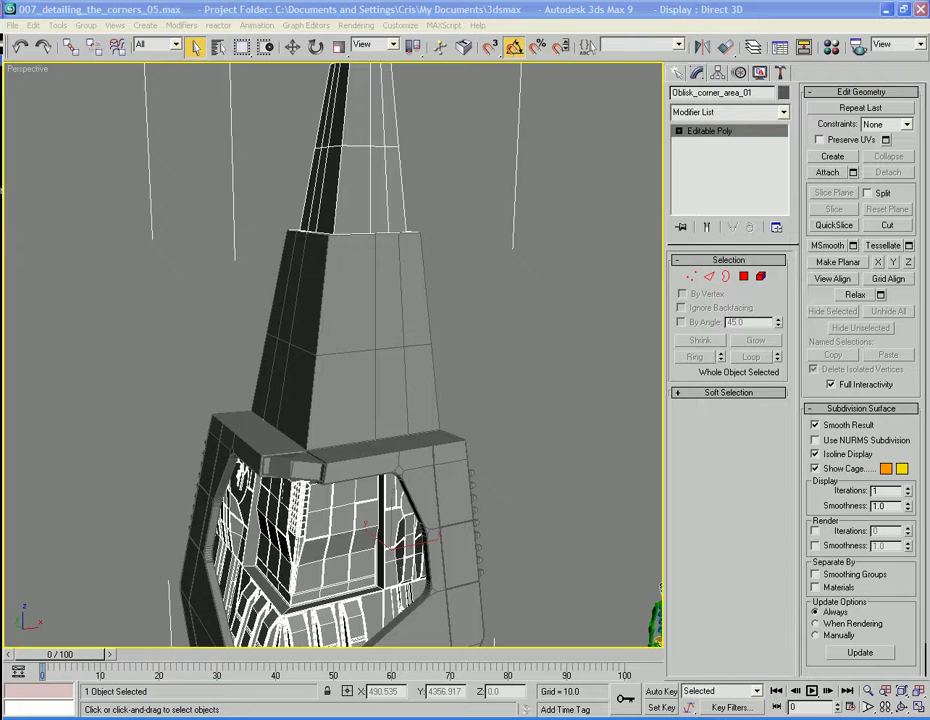
pyautogui.moveTo(2, 24)
pyautogui.mouseDown()
pyautogui.moveTo(554, 42)
pyautogui.moveTo(0, 40)
pyautogui.mouseUp()
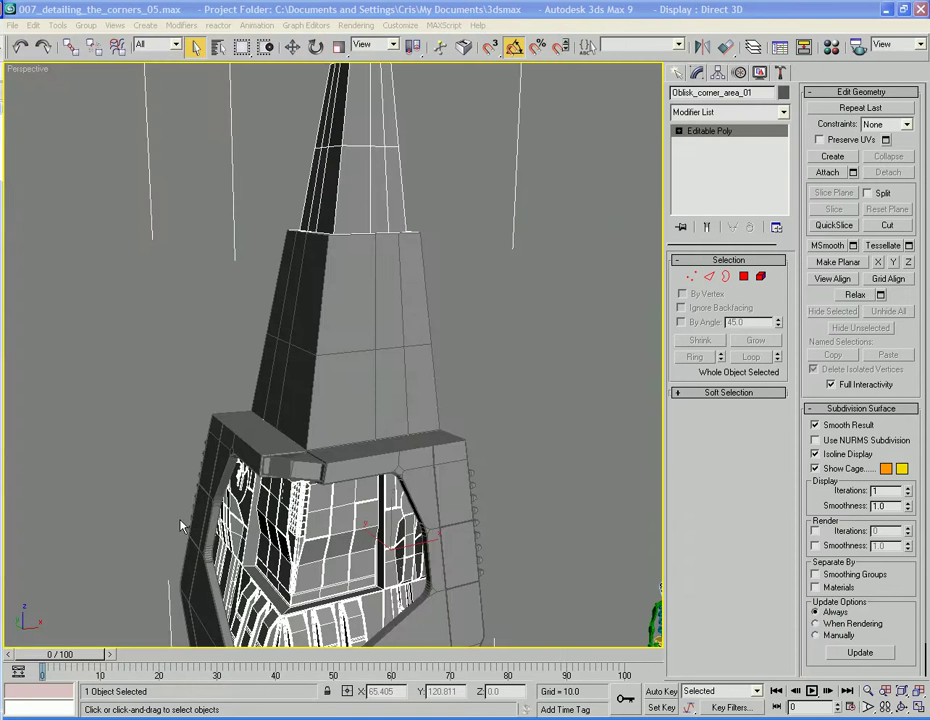
# Step: Select the Gun_area object and move it away from the tower so it stands clear beside it
pyautogui.keyDown('alt'); pyautogui.moveTo(305, 556); pyautogui.dragTo(560, 565, button='middle'); pyautogui.keyUp('alt')
pyautogui.click(397, 309)
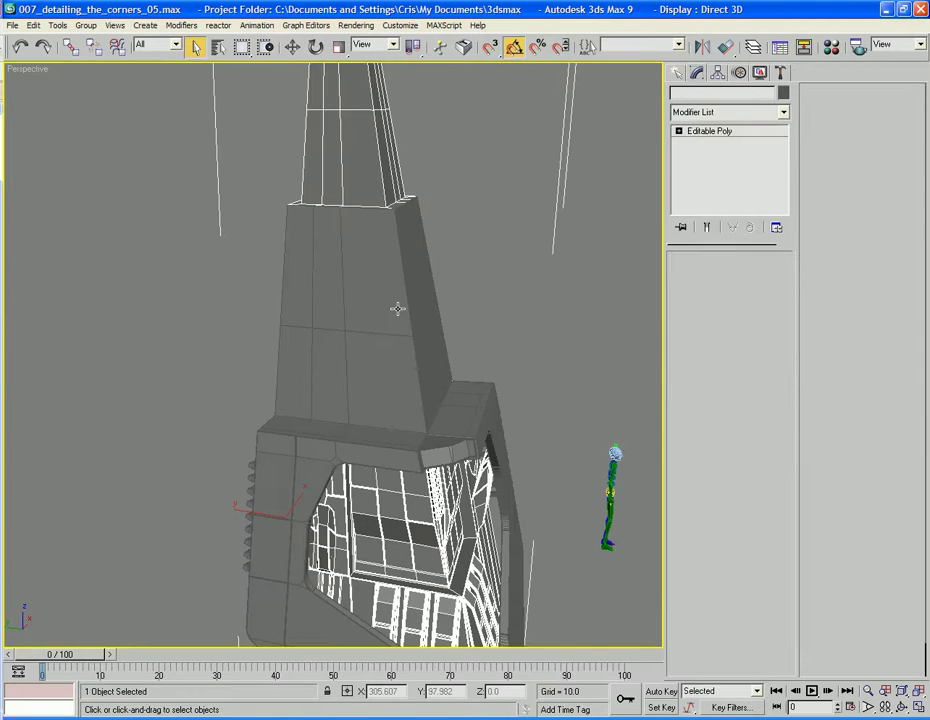
pyautogui.press('w')
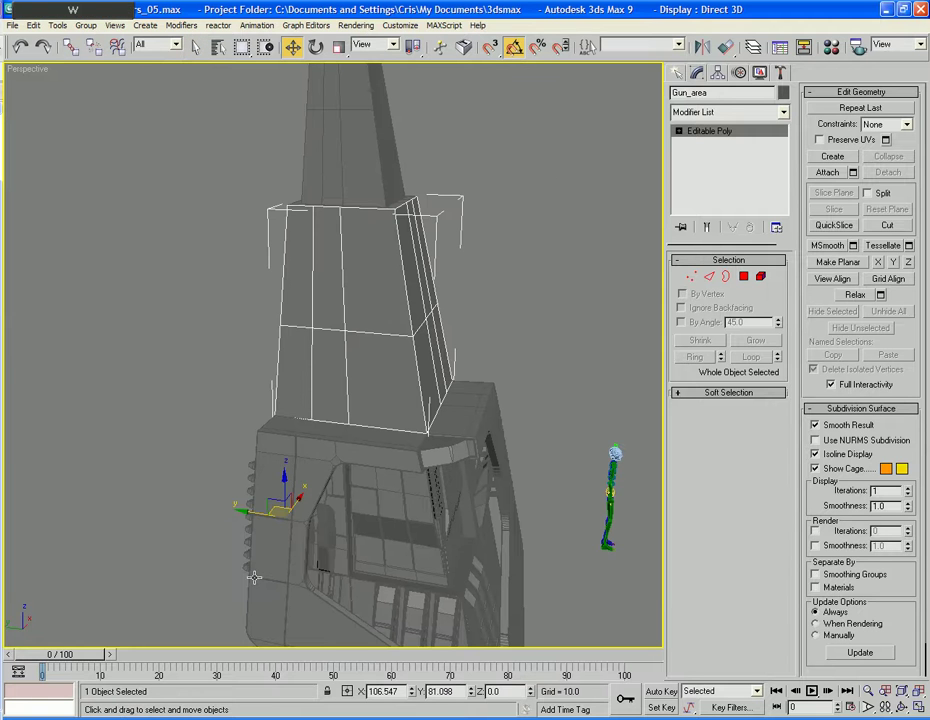
pyautogui.moveTo(270, 500); pyautogui.dragTo(600, 525)
pyautogui.moveTo(469, 498); pyautogui.dragTo(478, 431, button='middle')
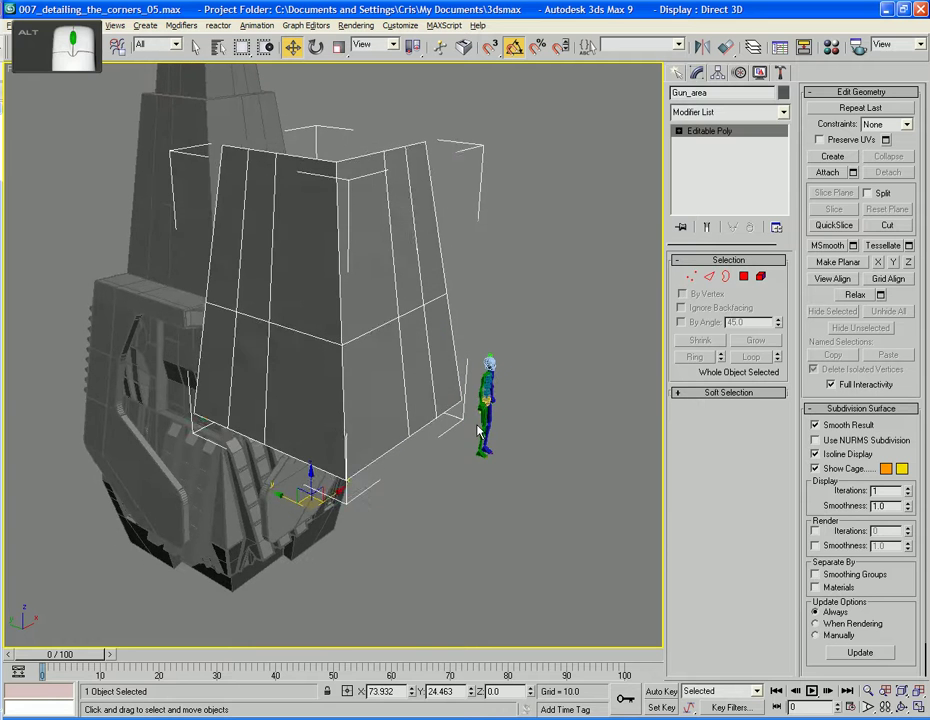
pyautogui.click(744, 276)
pyautogui.click(258, 240)
pyautogui.keyDown('ctrl'); pyautogui.click(295, 210); pyautogui.keyUp('ctrl')
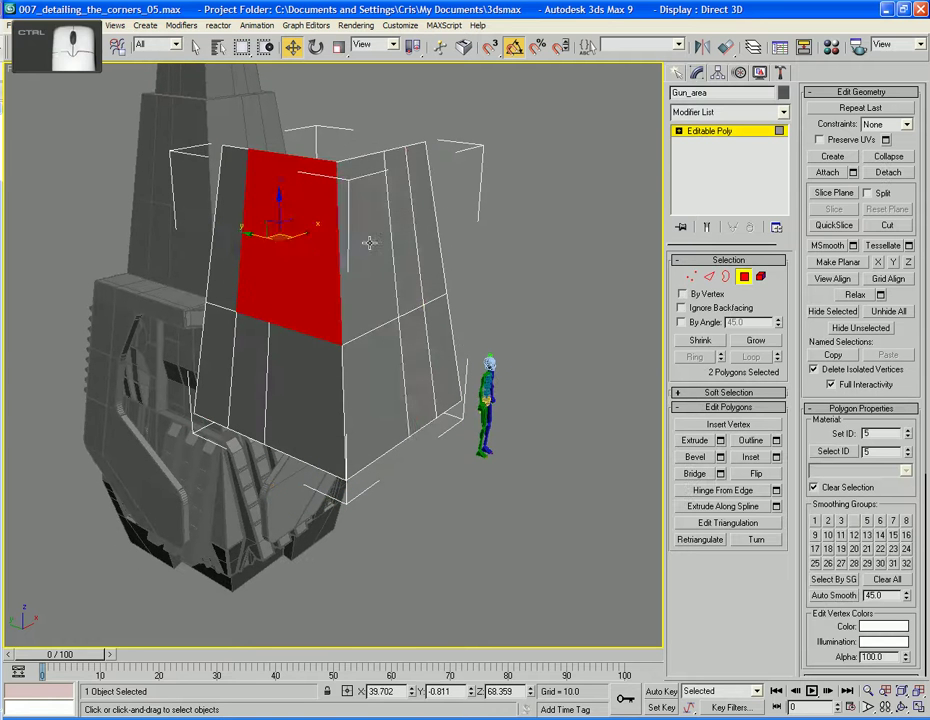
pyautogui.keyDown('ctrl'); pyautogui.click(380, 255); pyautogui.keyUp('ctrl')
pyautogui.keyDown('ctrl'); pyautogui.click(412, 299); pyautogui.keyUp('ctrl')
pyautogui.keyDown('ctrl'); pyautogui.click(421, 344); pyautogui.keyUp('ctrl')
pyautogui.keyDown('ctrl'); pyautogui.click(373, 352); pyautogui.keyUp('ctrl')
pyautogui.keyDown('ctrl'); pyautogui.click(318, 348); pyautogui.keyUp('ctrl')
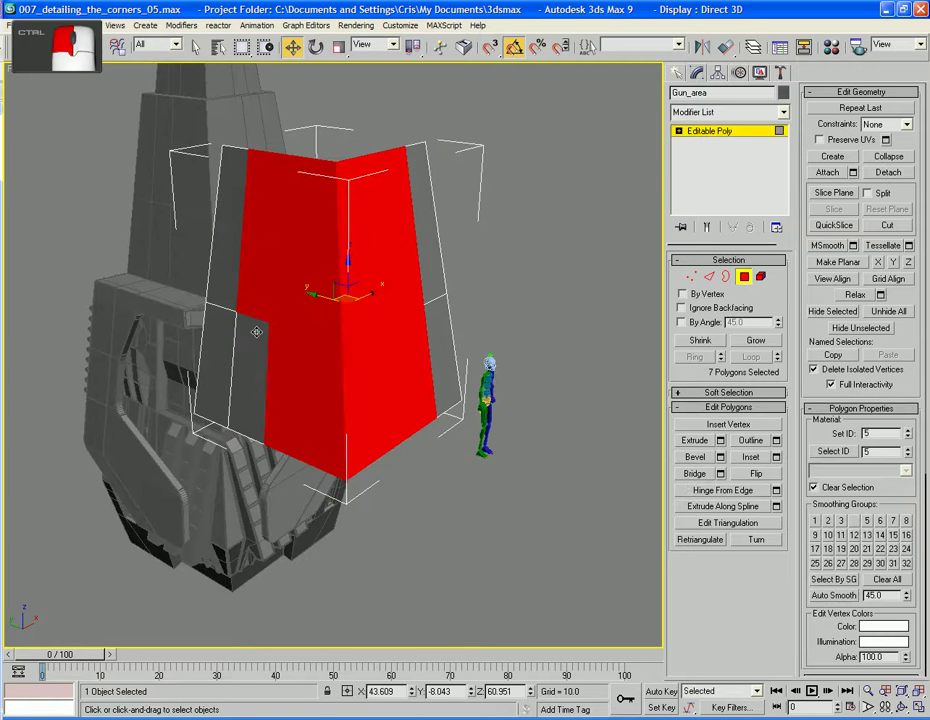
pyautogui.keyDown('ctrl'); pyautogui.click(257, 332); pyautogui.keyUp('ctrl')
pyautogui.keyDown('alt'); pyautogui.moveTo(257, 332); pyautogui.dragTo(420, 345, button='middle'); pyautogui.keyUp('alt')
pyautogui.click(606, 271)
# Step: Connect the five inner vertical edges in Gun_area's upper half with 1 segment and a slide of -55, placing the line near the top
pyautogui.click(709, 276)
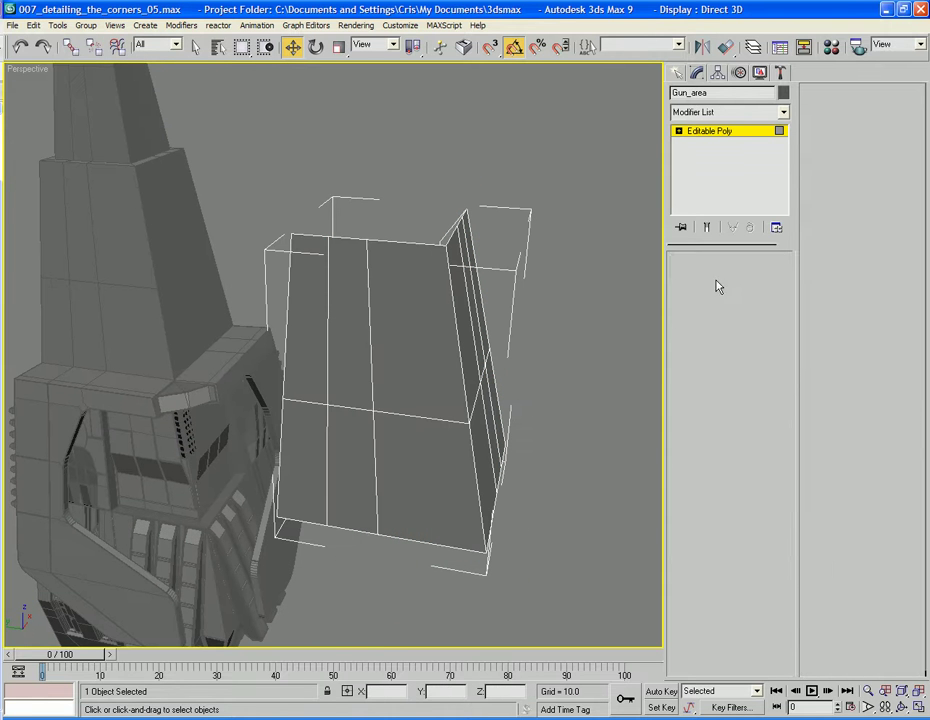
pyautogui.click(329, 296)
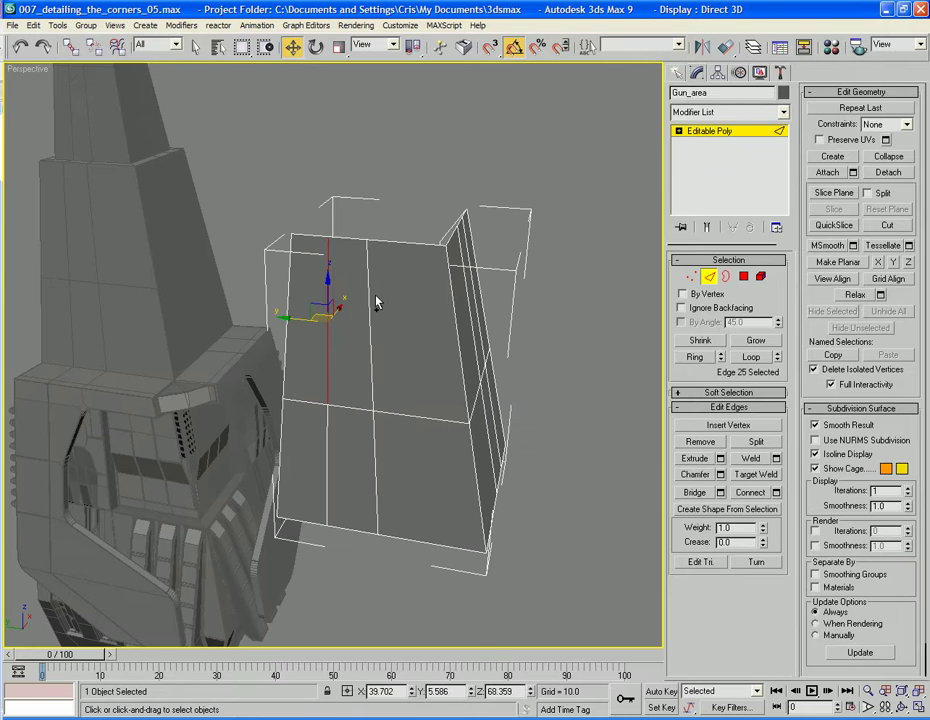
pyautogui.keyDown('ctrl'); pyautogui.click(369, 291); pyautogui.keyUp('ctrl')
pyautogui.keyDown('ctrl'); pyautogui.click(455, 284); pyautogui.keyUp('ctrl')
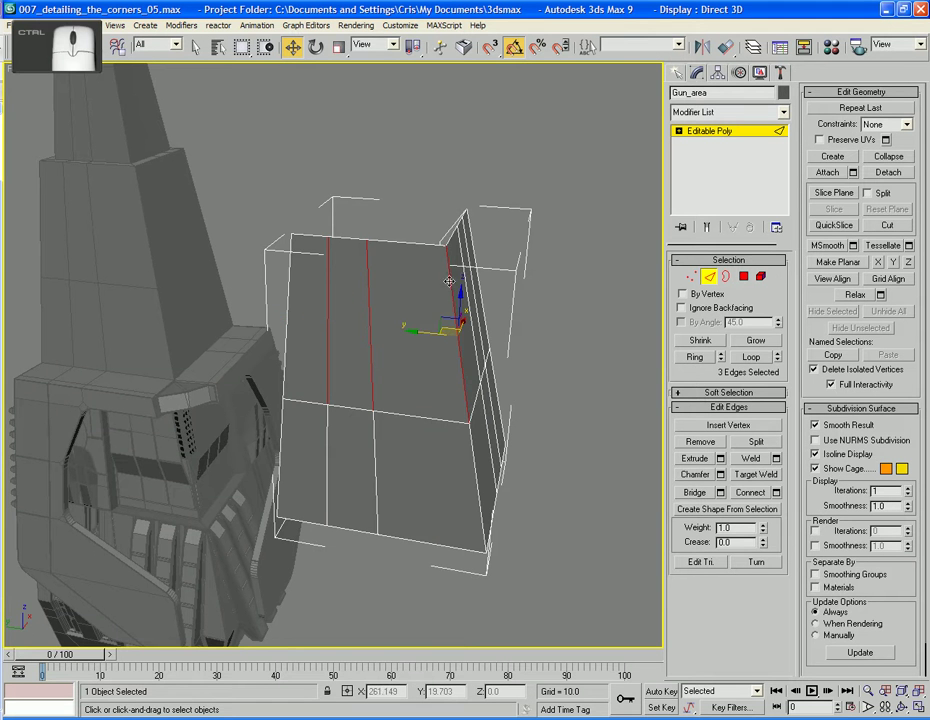
pyautogui.keyDown('ctrl'); pyautogui.click(465, 265); pyautogui.keyUp('ctrl')
pyautogui.keyDown('alt'); pyautogui.moveTo(519, 268); pyautogui.dragTo(480, 266, button='middle'); pyautogui.keyUp('alt')
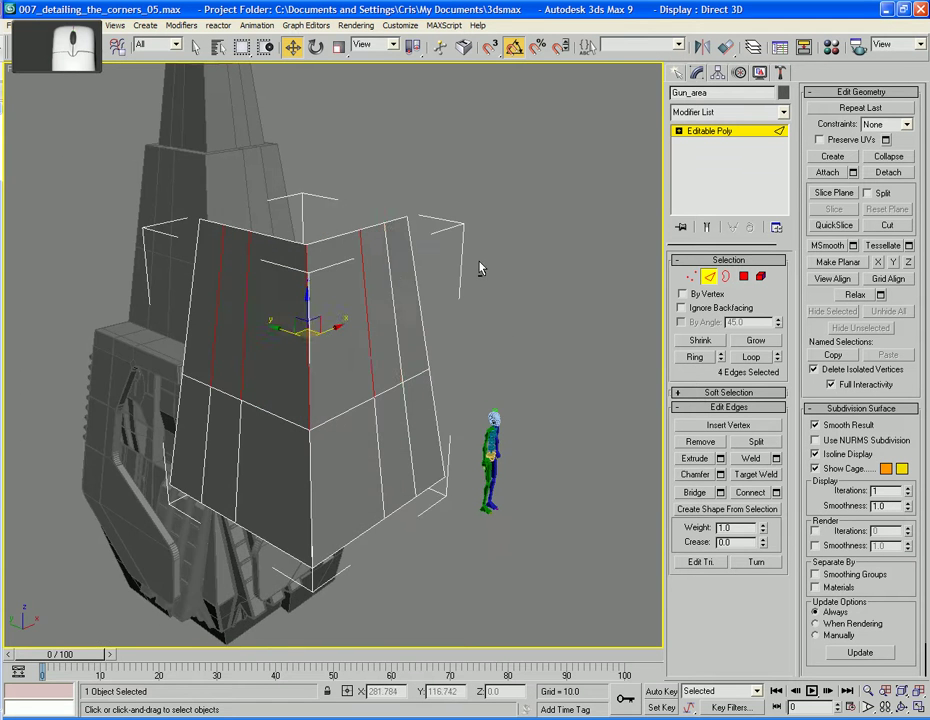
pyautogui.keyDown('ctrl'); pyautogui.click(391, 267); pyautogui.keyUp('ctrl')
pyautogui.keyDown('alt'); pyautogui.moveTo(390, 370); pyautogui.dragTo(412, 378, button='middle'); pyautogui.keyUp('alt')
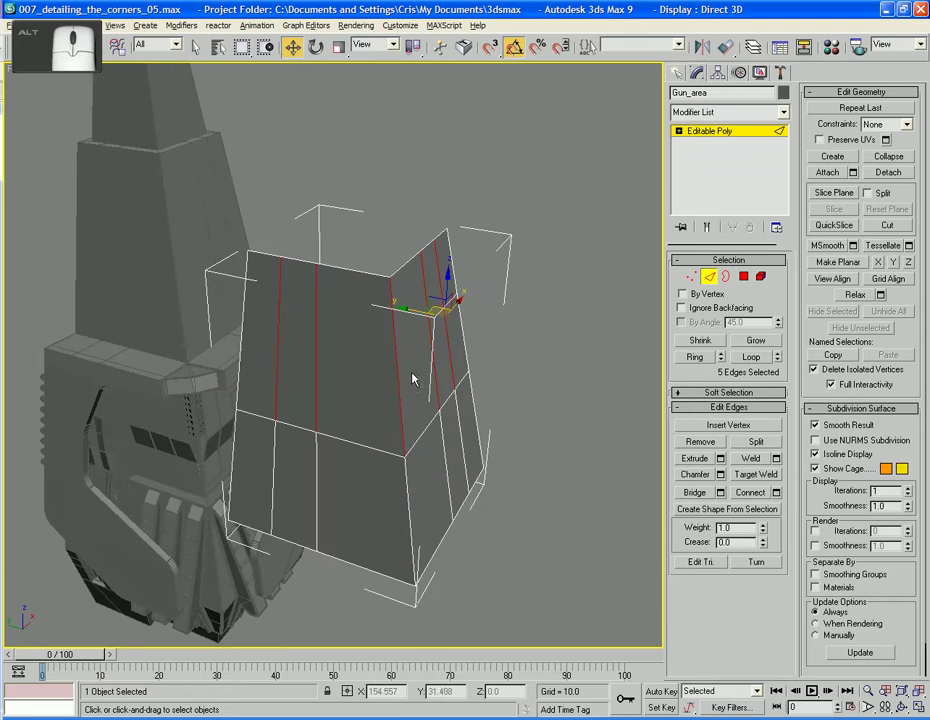
pyautogui.click(777, 494)
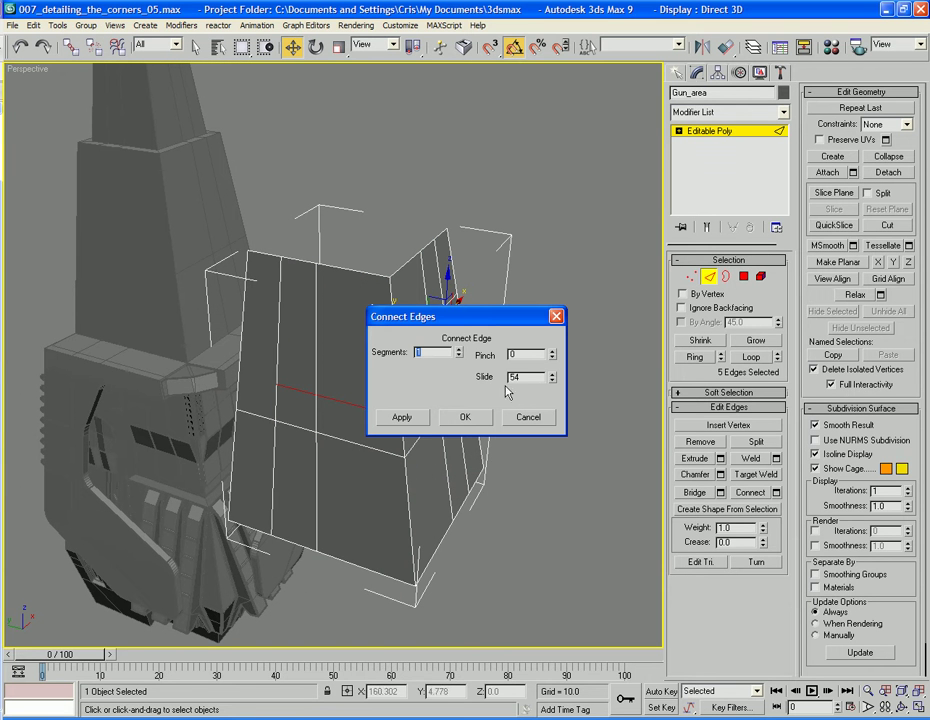
pyautogui.moveTo(552, 380); pyautogui.dragTo(555, 427)
pyautogui.moveTo(557, 502); pyautogui.dragTo(557, 533)
pyautogui.click(447, 423)
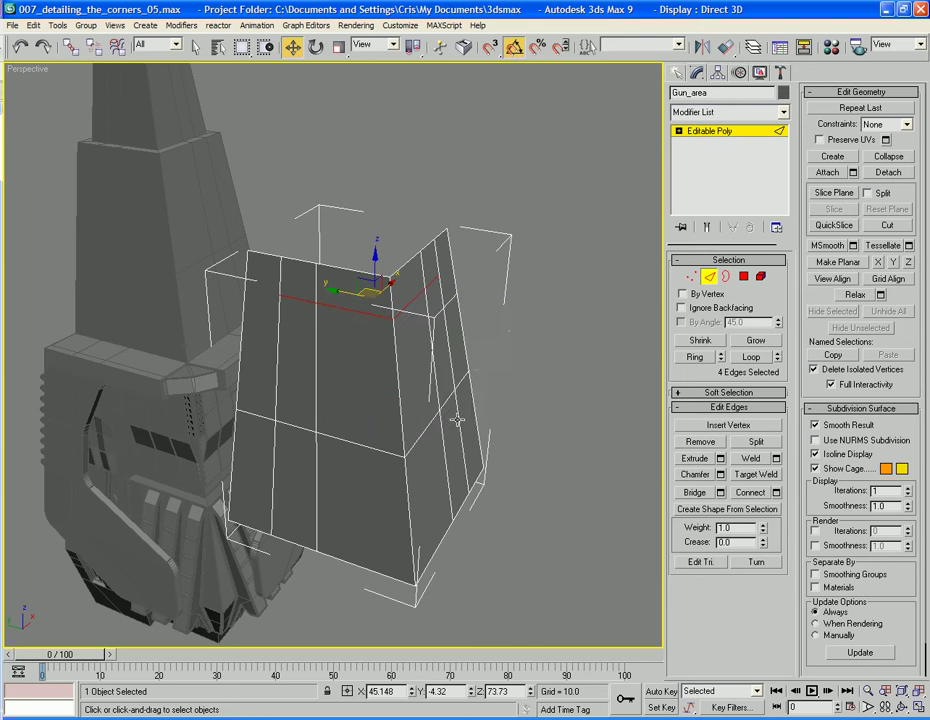
# Step: Connect the five inner vertical edges in Gun_area's lower half with 1 segment and a slide of -55, near the bottom
pyautogui.click(270, 499)
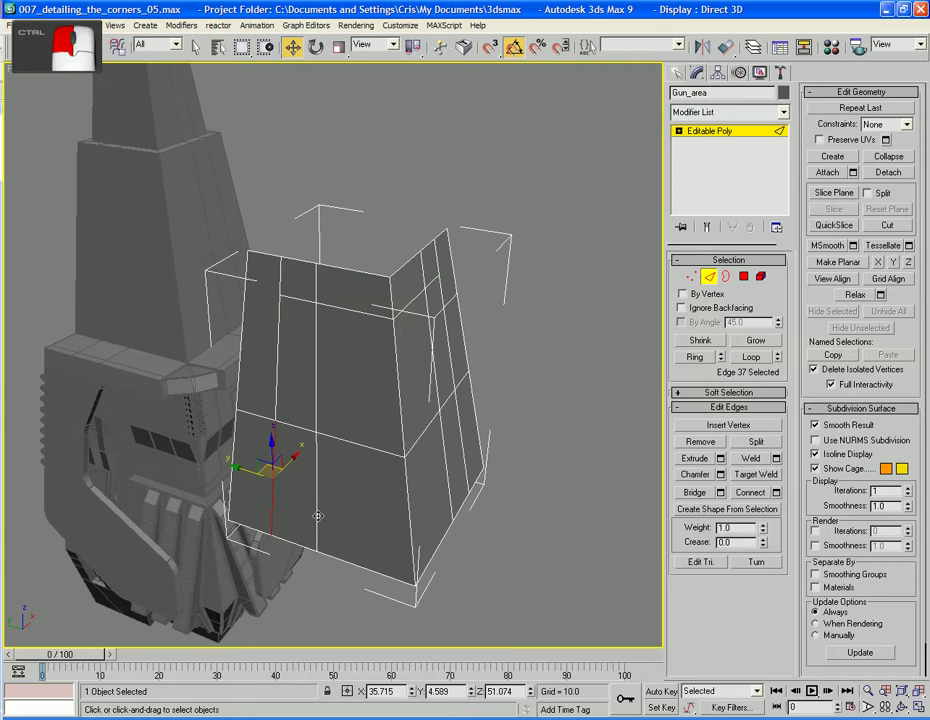
pyautogui.keyDown('ctrl'); pyautogui.click(316, 519); pyautogui.keyUp('ctrl')
pyautogui.keyDown('ctrl'); pyautogui.click(411, 515); pyautogui.keyUp('ctrl')
pyautogui.keyDown('ctrl'); pyautogui.click(447, 500); pyautogui.keyUp('ctrl')
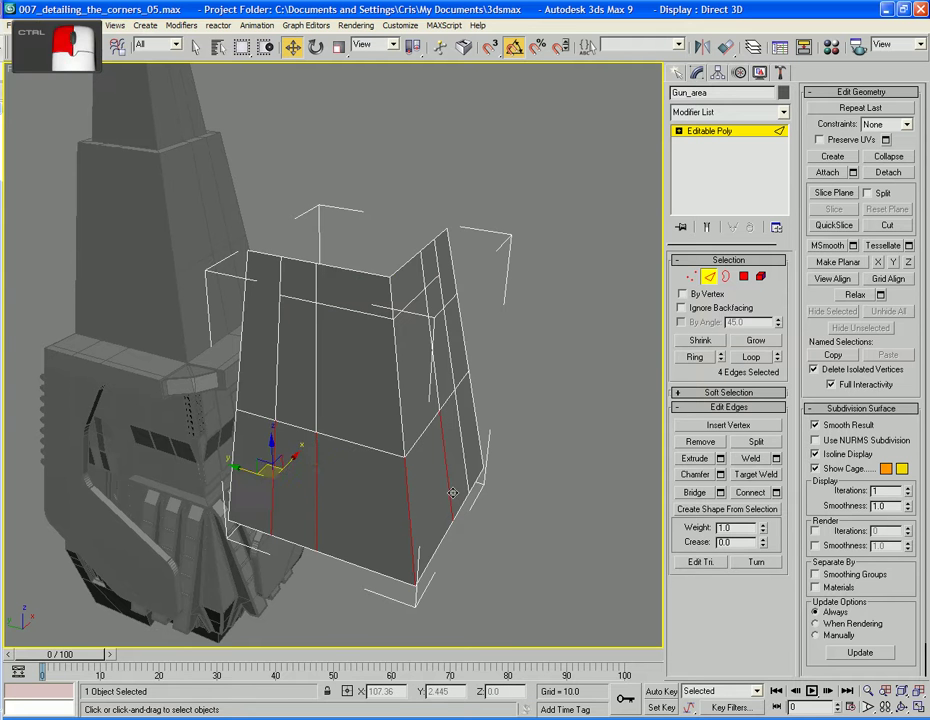
pyautogui.keyDown('ctrl'); pyautogui.click(461, 460); pyautogui.keyUp('ctrl')
pyautogui.click(776, 492)
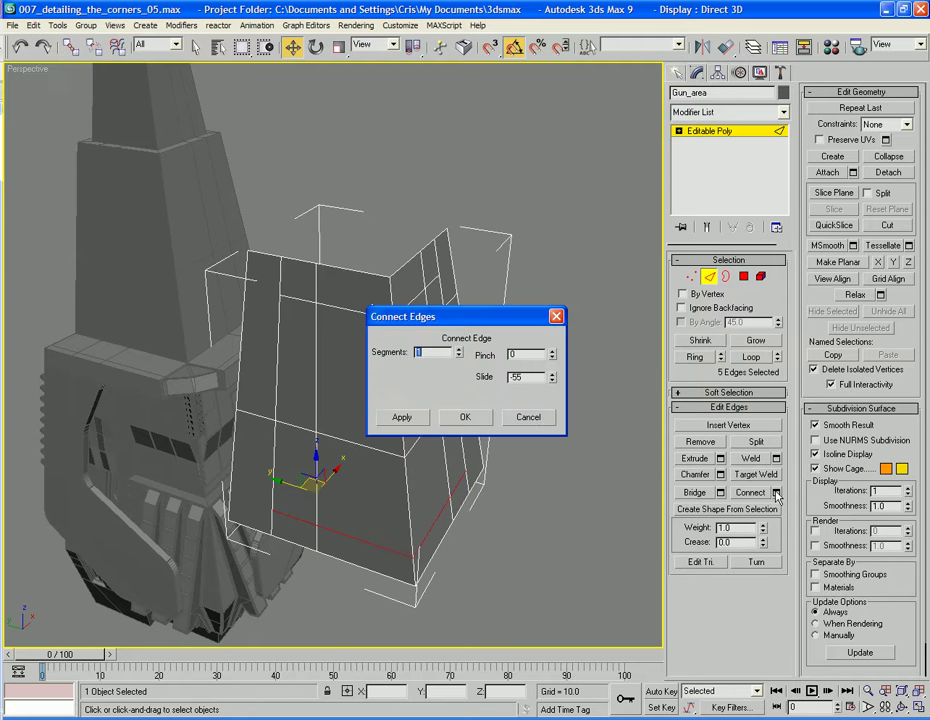
pyautogui.click(466, 417)
# Step: Connect the ring of short horizontal edges in the narrow strip on both faces with 1 segment and a slide of 0
pyautogui.keyDown('alt'); pyautogui.moveTo(535, 377); pyautogui.dragTo(370, 311, button='middle'); pyautogui.keyUp('alt')
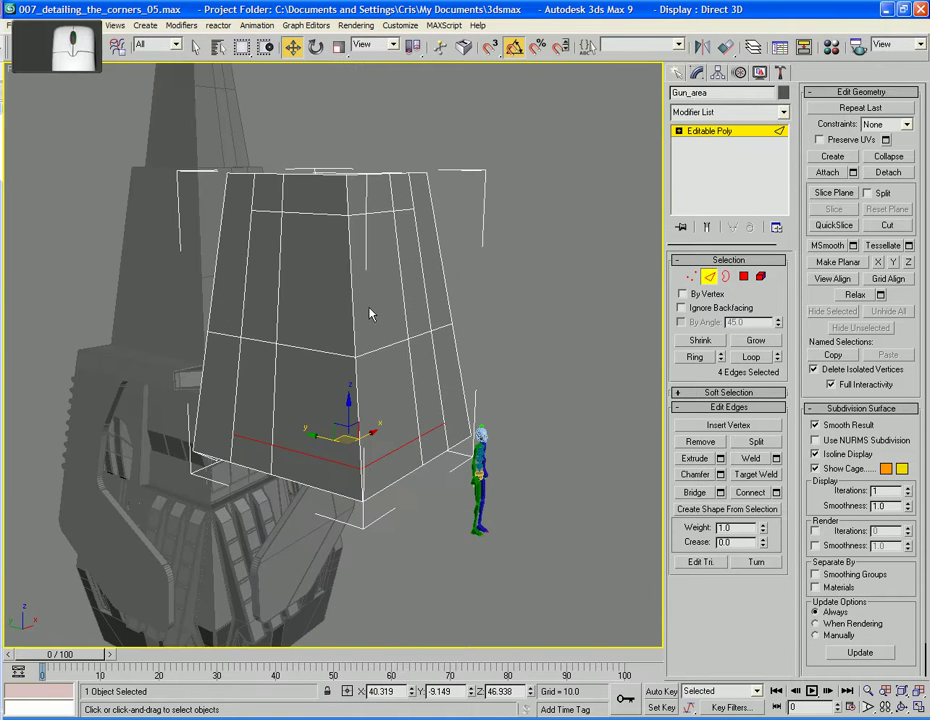
pyautogui.keyDown('alt'); pyautogui.moveTo(330, 273); pyautogui.dragTo(320, 352, button='middle'); pyautogui.keyUp('alt')
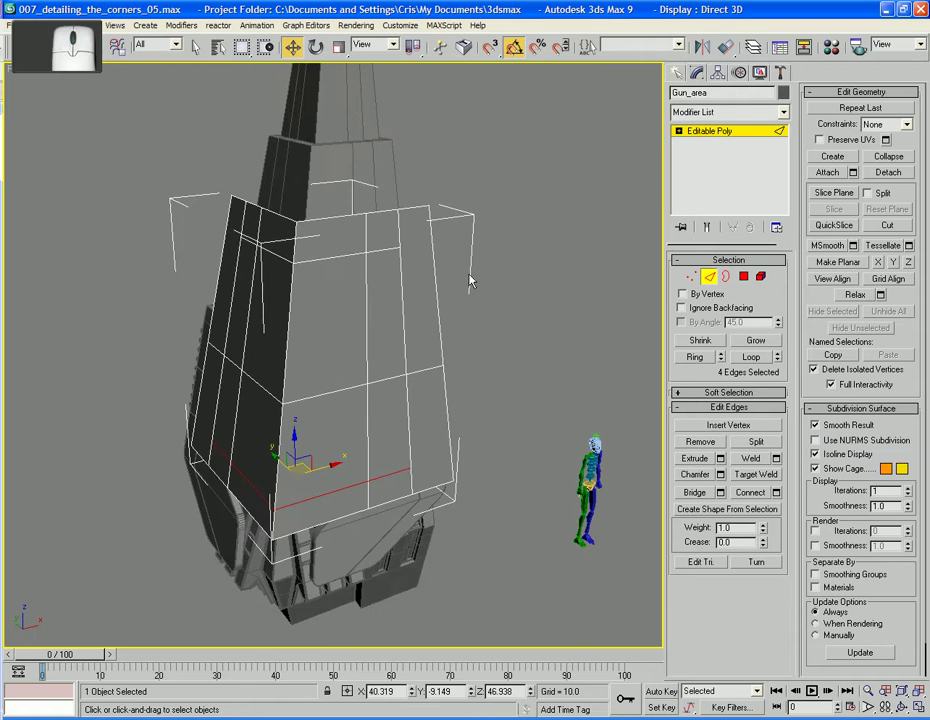
pyautogui.click(380, 210)
pyautogui.click(694, 357)
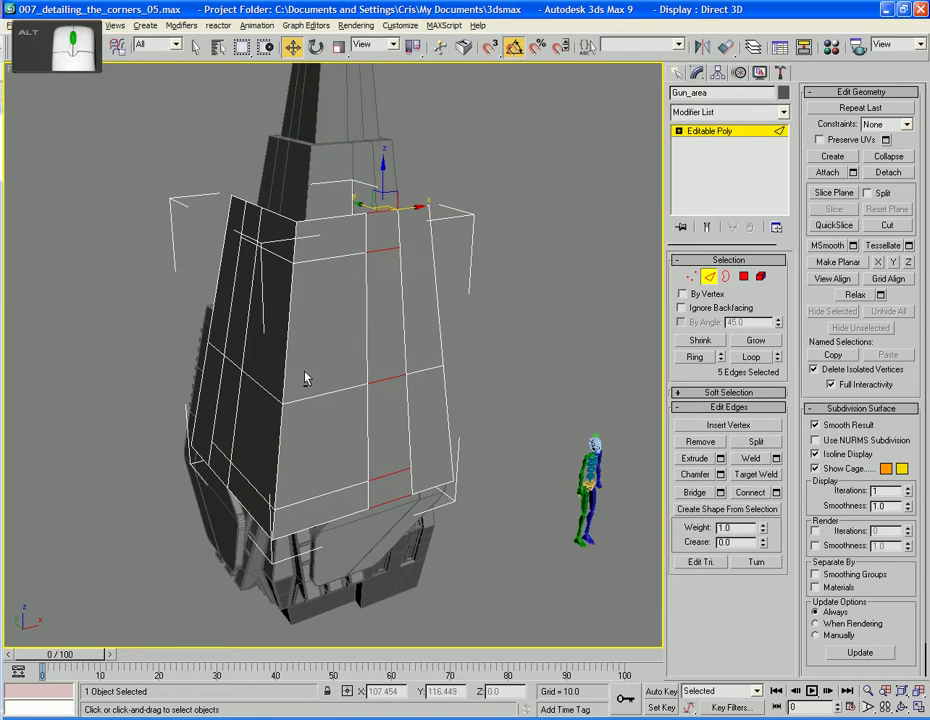
pyautogui.keyDown('alt'); pyautogui.moveTo(307, 378); pyautogui.dragTo(370, 390, button='middle'); pyautogui.keyUp('alt')
pyautogui.keyDown('ctrl'); pyautogui.click(400, 270); pyautogui.keyUp('ctrl')
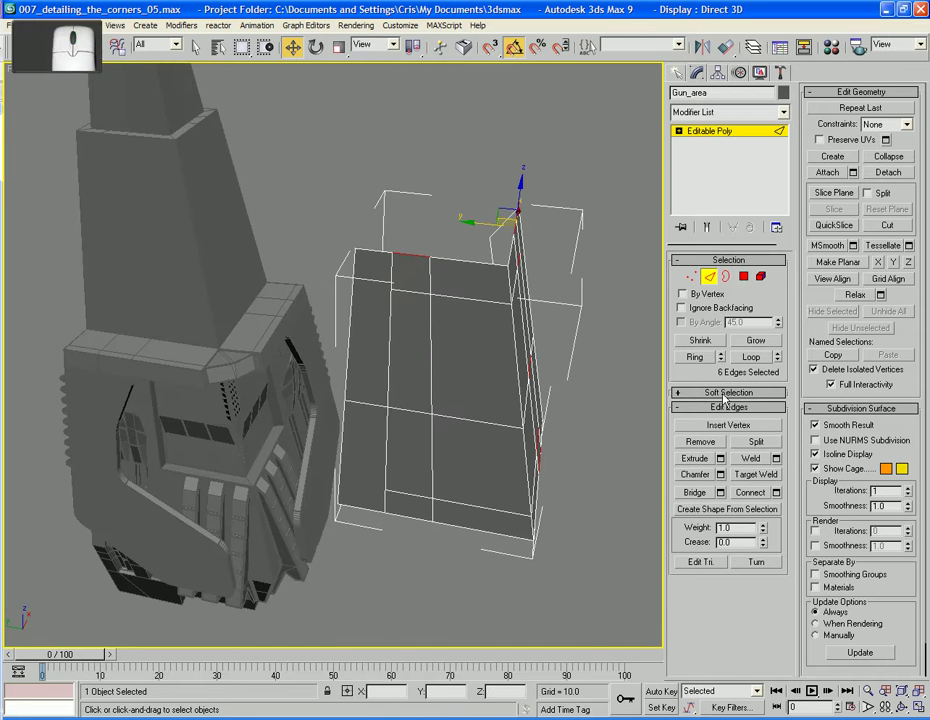
pyautogui.click(704, 360)
pyautogui.keyDown('alt'); pyautogui.moveTo(622, 352); pyautogui.dragTo(529, 355, button='middle'); pyautogui.keyUp('alt')
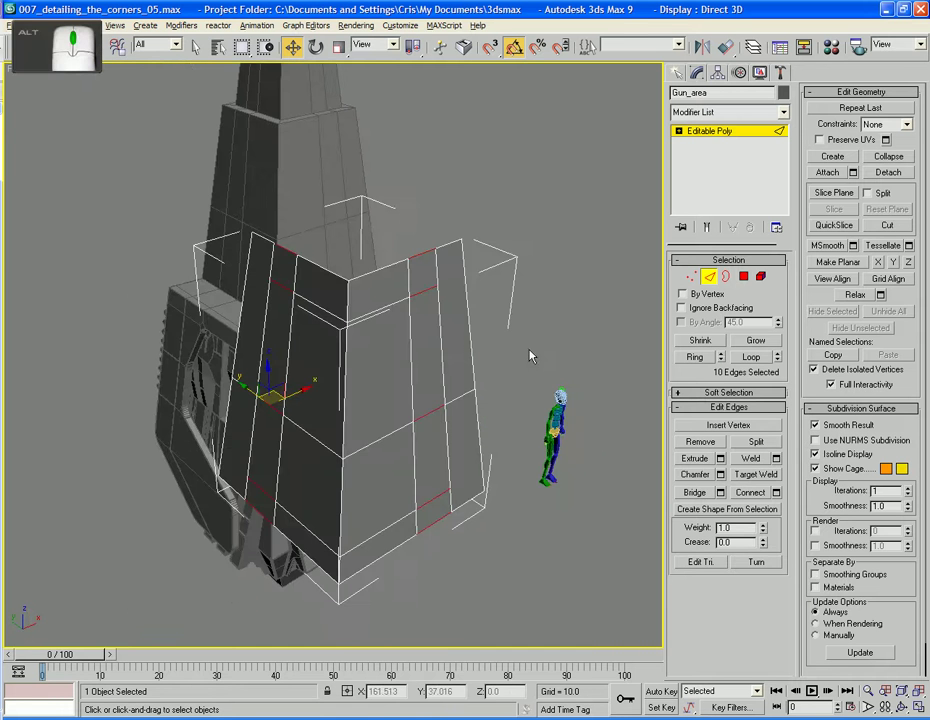
pyautogui.click(776, 492)
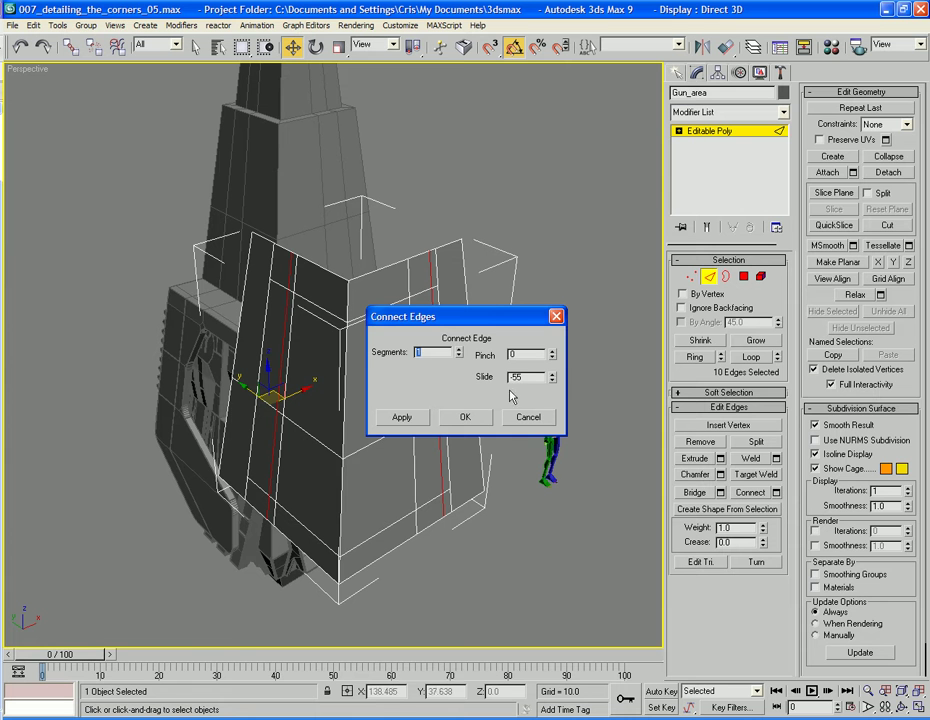
pyautogui.write('0')
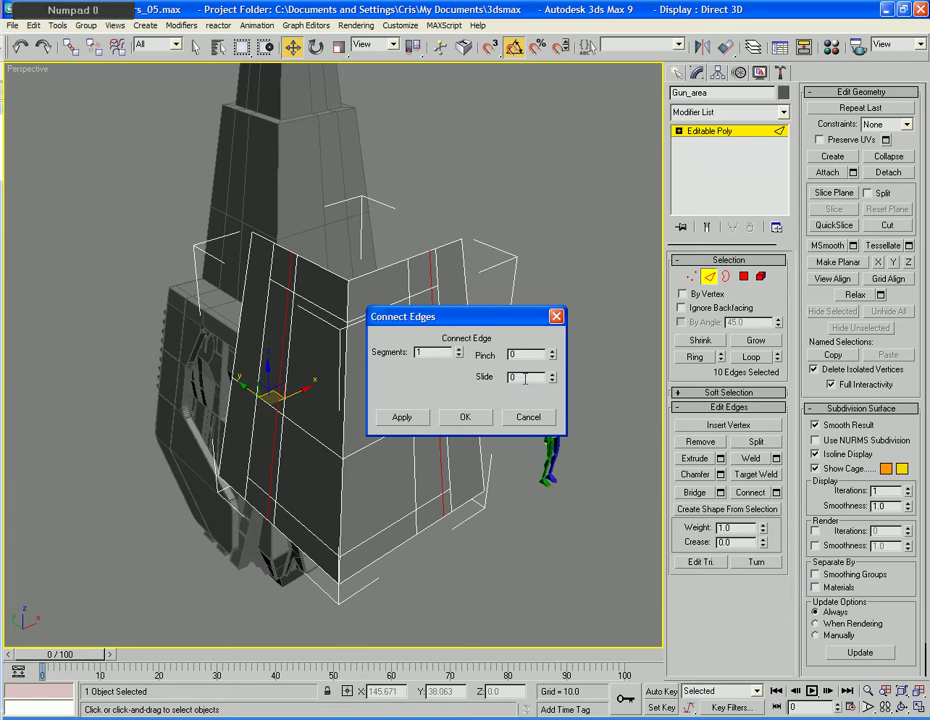
pyautogui.click(480, 418)
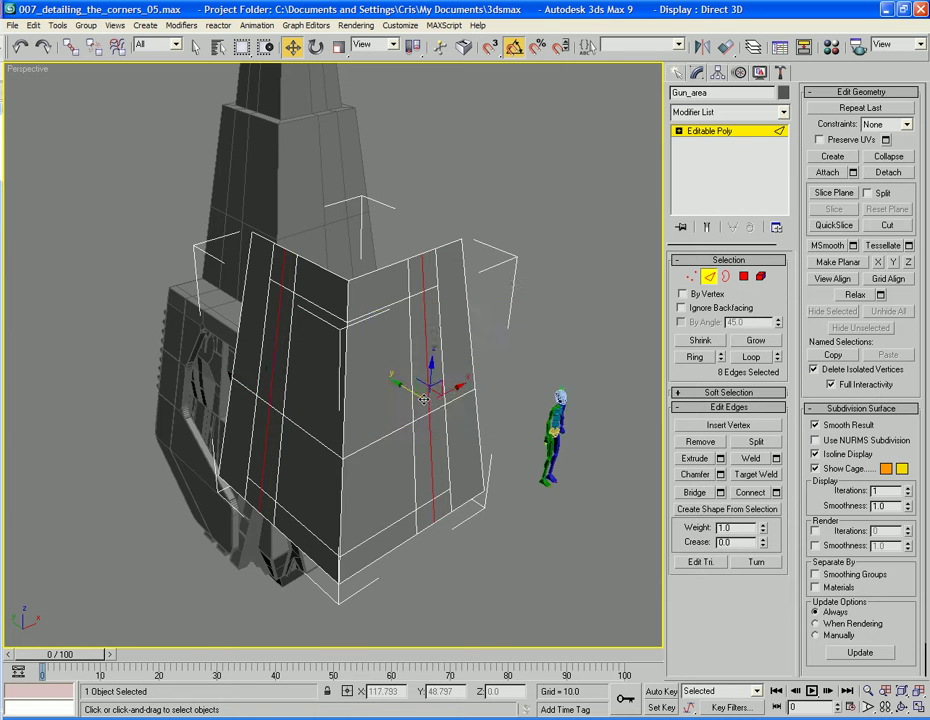
pyautogui.keyDown('alt'); pyautogui.moveTo(424, 399); pyautogui.dragTo(417, 340, button='middle'); pyautogui.keyUp('alt')
pyautogui.scroll(4, 405, 360)
pyautogui.scroll(-2, 420, 343)
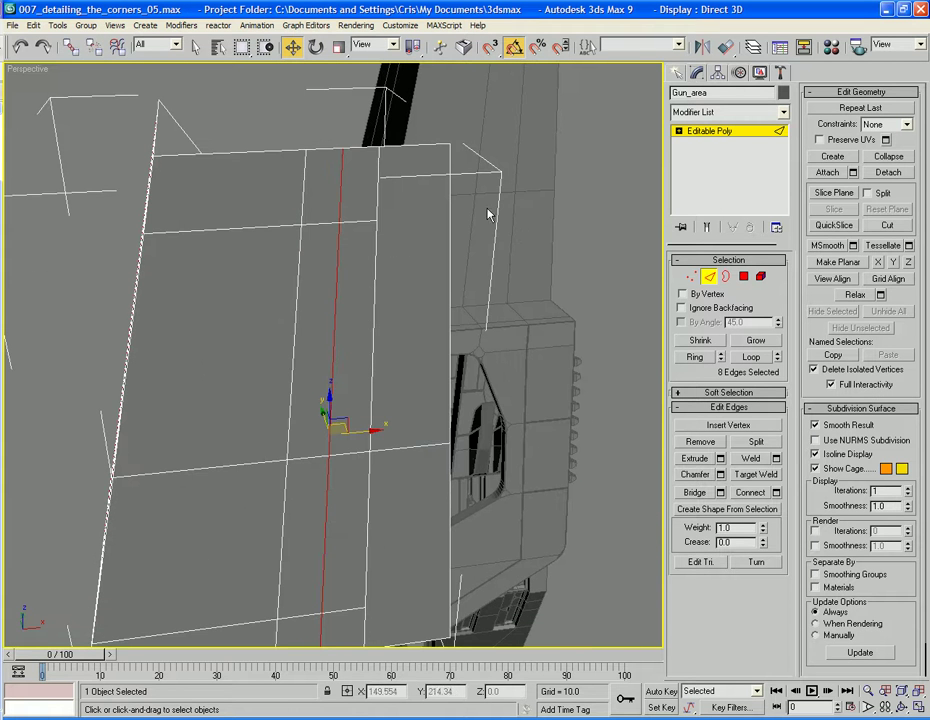
pyautogui.keyDown('alt'); pyautogui.moveTo(490, 208); pyautogui.dragTo(400, 290, button='middle'); pyautogui.keyUp('alt')
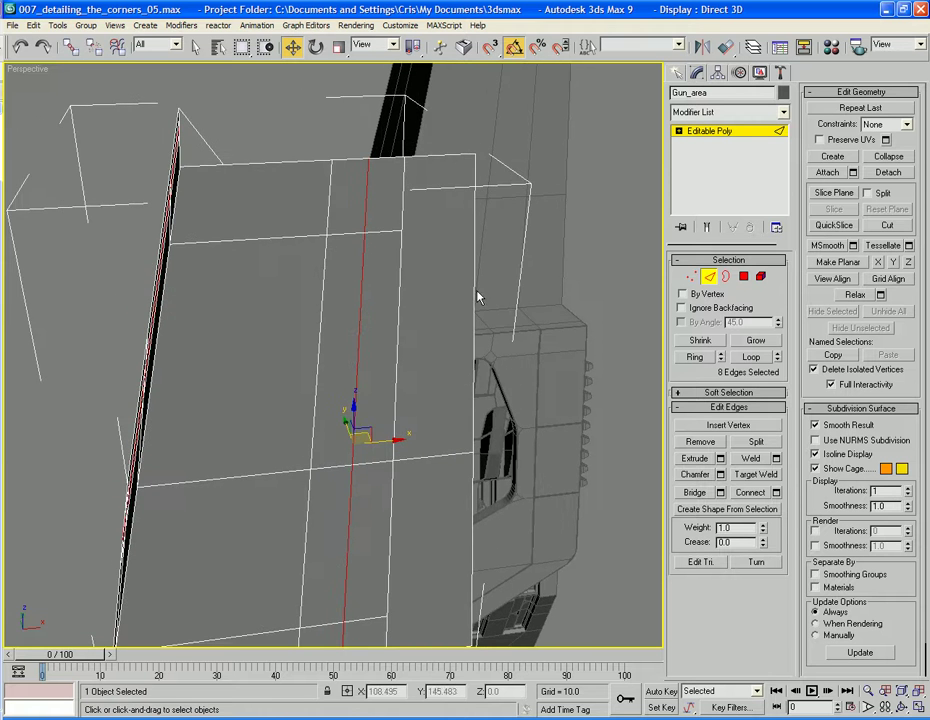
pyautogui.keyDown('alt'); pyautogui.moveTo(476, 291); pyautogui.dragTo(394, 270, button='middle'); pyautogui.keyUp('alt')
pyautogui.scroll(-5, 425, 298)
pyautogui.scroll(1, 462, 284)
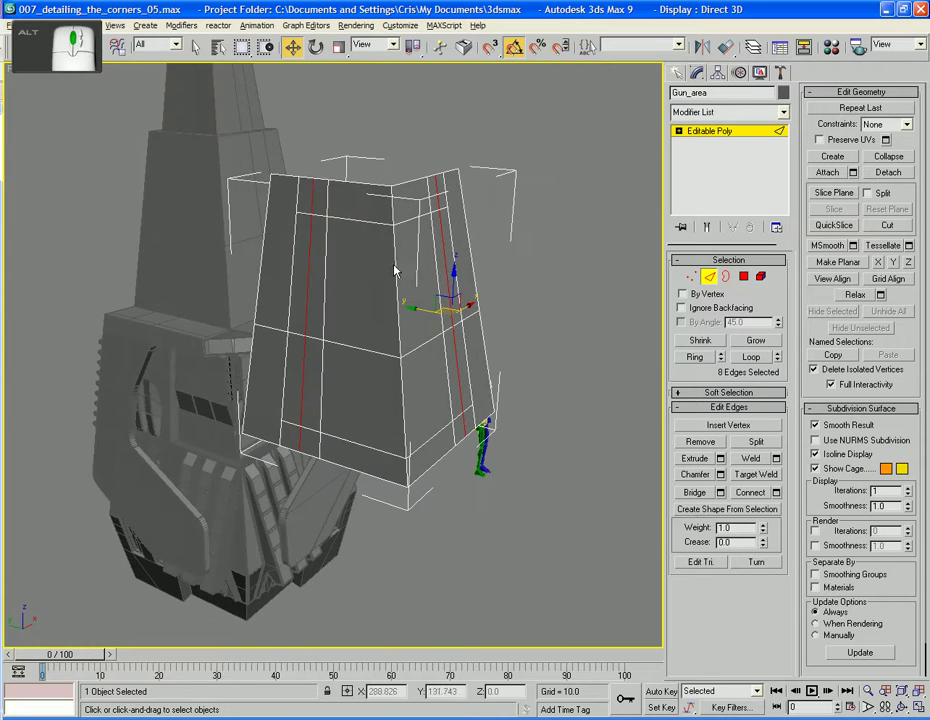
# Step: Delete the eight inner polygons around Gun_area's central corner, four on each face, leaving only the outer frame
pyautogui.click(744, 277)
pyautogui.keyDown('alt'); pyautogui.moveTo(571, 253); pyautogui.dragTo(350, 363, button='middle'); pyautogui.keyUp('alt')
pyautogui.click(362, 364)
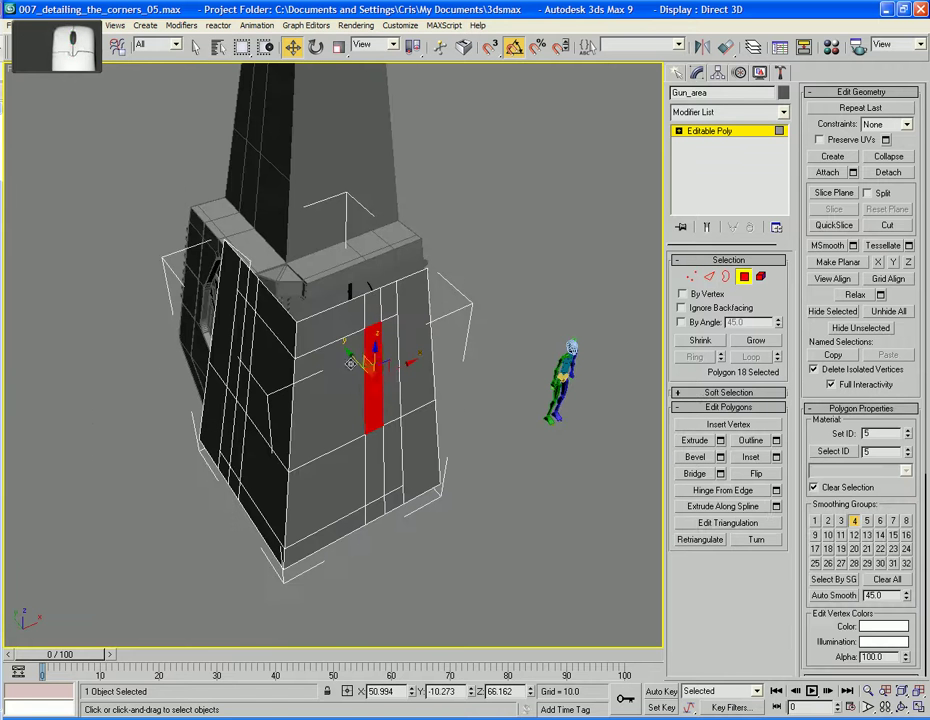
pyautogui.keyDown('ctrl'); pyautogui.click(322, 388); pyautogui.keyUp('ctrl')
pyautogui.keyDown('ctrl'); pyautogui.click(265, 376); pyautogui.keyUp('ctrl')
pyautogui.keyDown('ctrl'); pyautogui.click(250, 362); pyautogui.keyUp('ctrl')
pyautogui.keyDown('alt'); pyautogui.moveTo(250, 362); pyautogui.dragTo(308, 421, button='middle'); pyautogui.keyUp('alt')
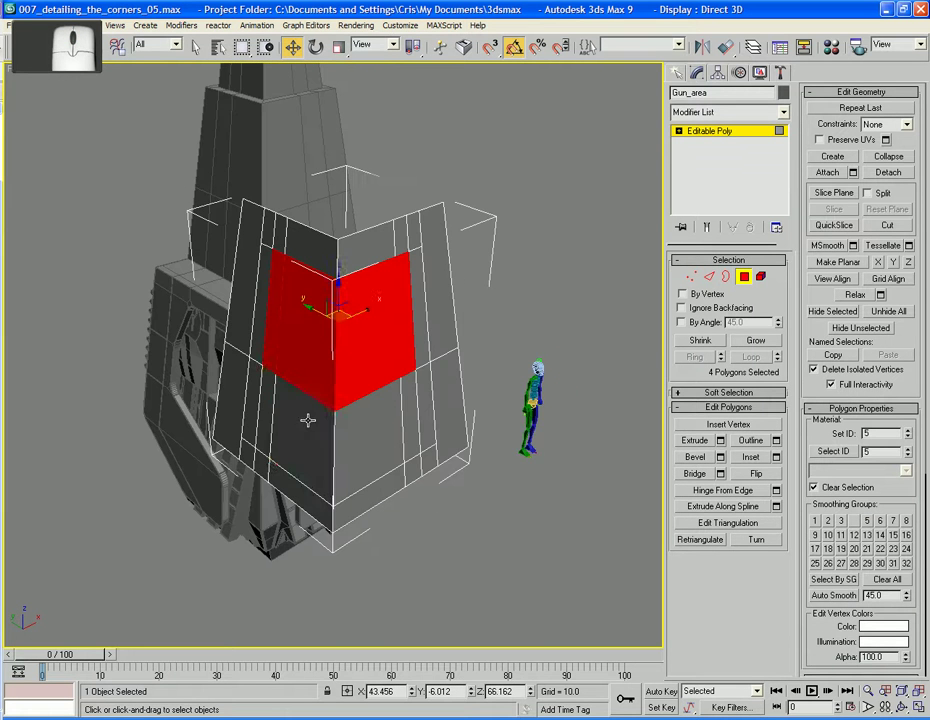
pyautogui.keyDown('ctrl'); pyautogui.click(270, 420); pyautogui.keyUp('ctrl')
pyautogui.keyDown('ctrl'); pyautogui.click(309, 428); pyautogui.keyUp('ctrl')
pyautogui.keyDown('ctrl'); pyautogui.click(360, 430); pyautogui.keyUp('ctrl')
pyautogui.keyDown('ctrl'); pyautogui.click(405, 427); pyautogui.keyUp('ctrl')
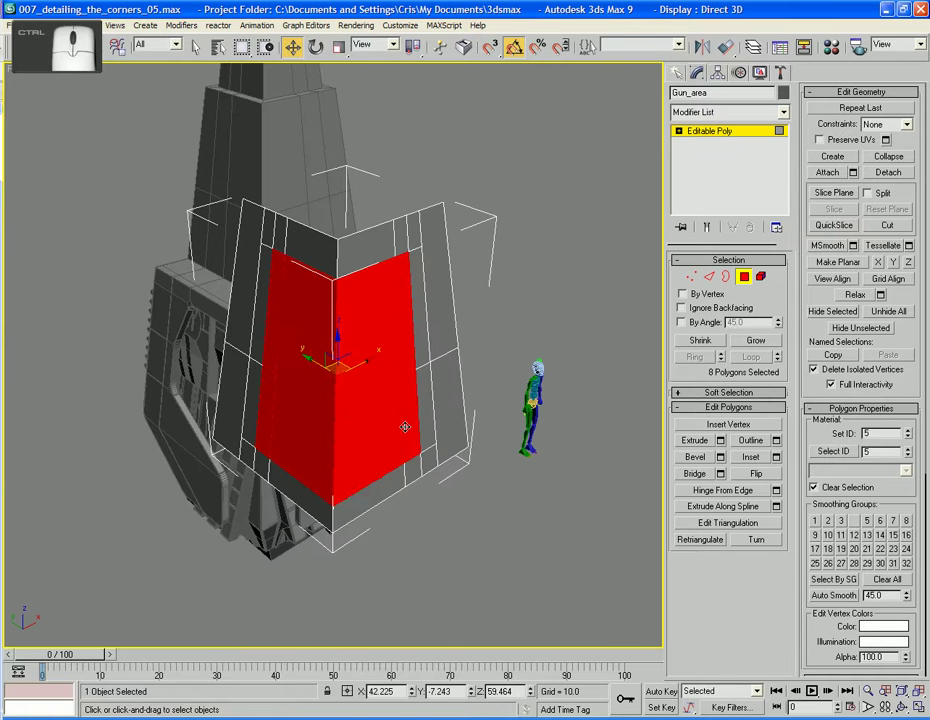
pyautogui.press('Delete')
# Step: Delete all the frame polygons on the left-hand face of Gun_area, leaving only the right-hand half of the frame
pyautogui.keyDown('alt'); pyautogui.moveTo(409, 434); pyautogui.dragTo(415, 363, button='middle'); pyautogui.keyUp('alt')
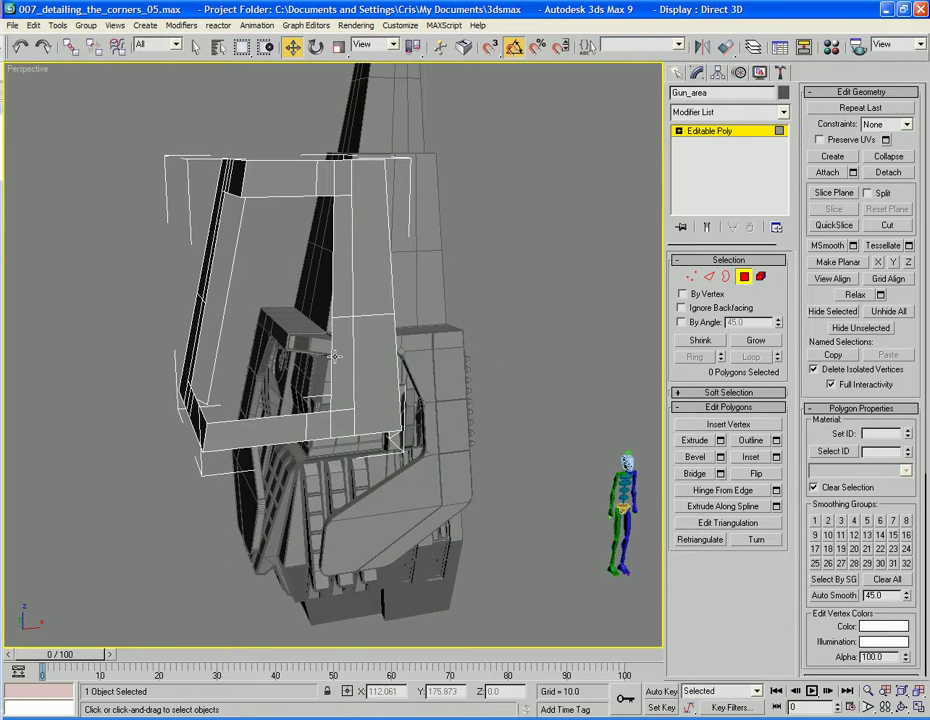
pyautogui.keyDown('alt'); pyautogui.moveTo(329, 491); pyautogui.dragTo(212, 327, button='middle'); pyautogui.keyUp('alt')
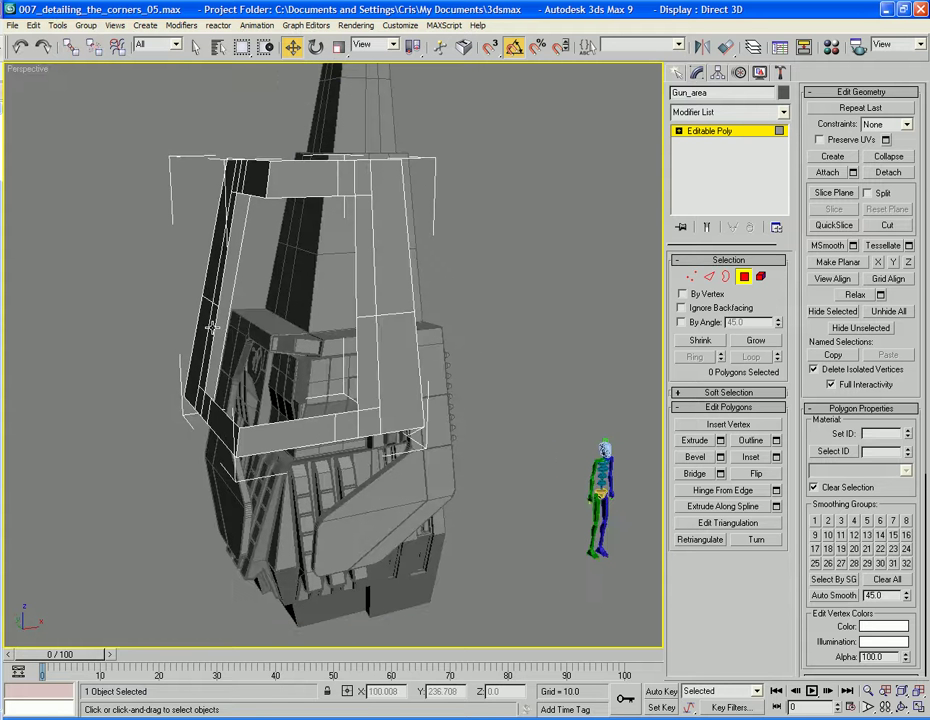
pyautogui.keyDown('alt'); pyautogui.moveTo(437, 242); pyautogui.dragTo(558, 245, button='middle'); pyautogui.keyUp('alt')
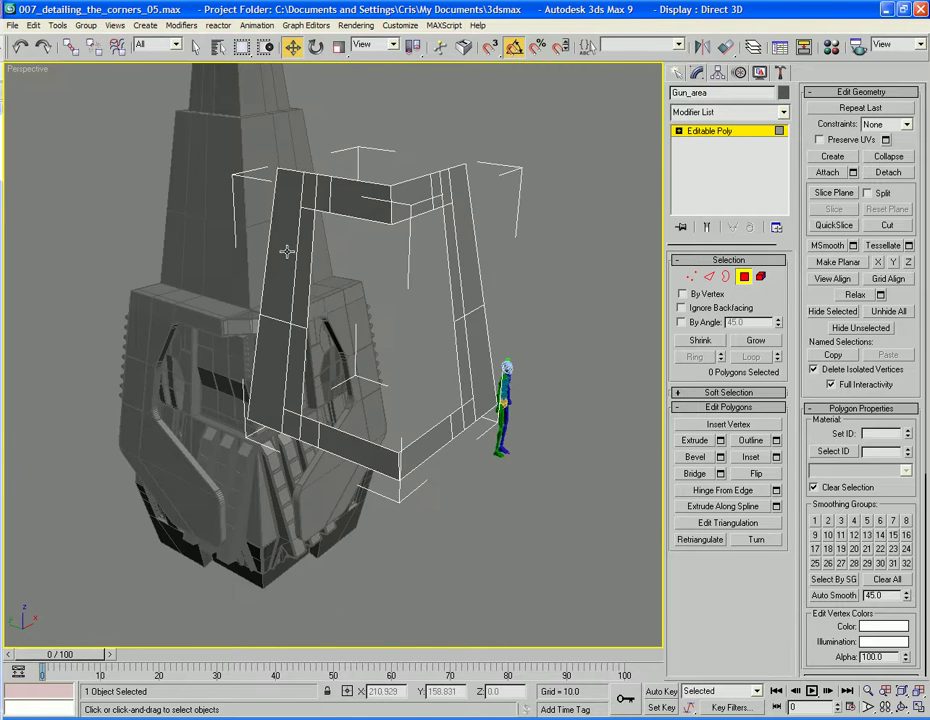
pyautogui.keyDown('alt'); pyautogui.moveTo(459, 260); pyautogui.dragTo(330, 250, button='middle'); pyautogui.keyUp('alt')
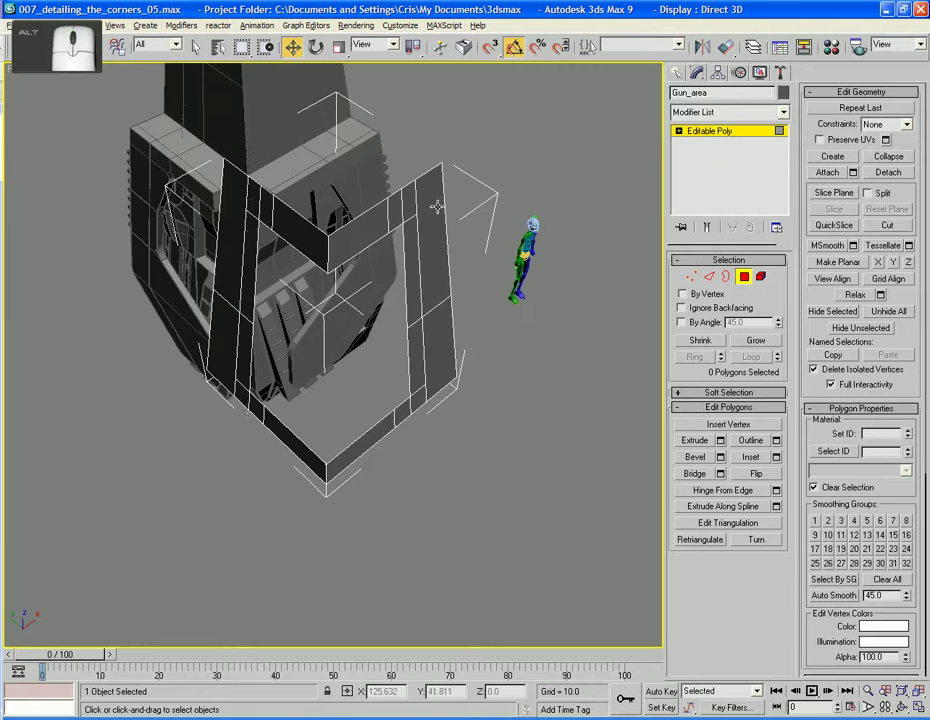
pyautogui.moveTo(181, 105); pyautogui.dragTo(272, 524)
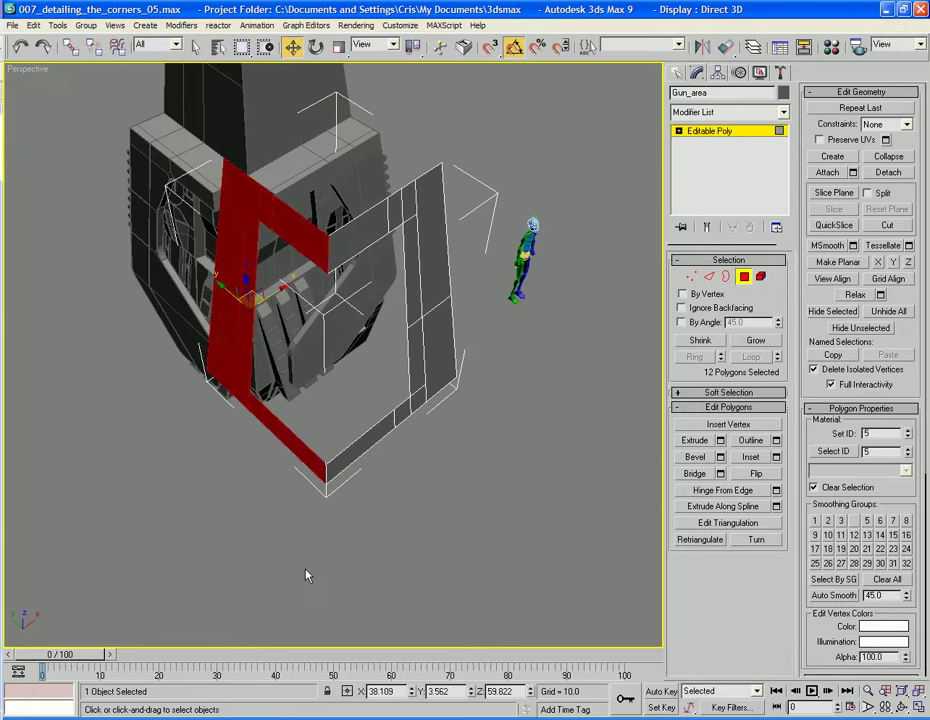
pyautogui.press('Delete')
# Step: Inset the two polygons of the remaining frame's outermost vertical strip as a group by 0.5
pyautogui.keyDown('alt'); pyautogui.moveTo(307, 575); pyautogui.dragTo(415, 345, button='middle'); pyautogui.keyUp('alt')
pyautogui.click(427, 394)
pyautogui.keyDown('ctrl'); pyautogui.click(442, 534); pyautogui.keyUp('ctrl')
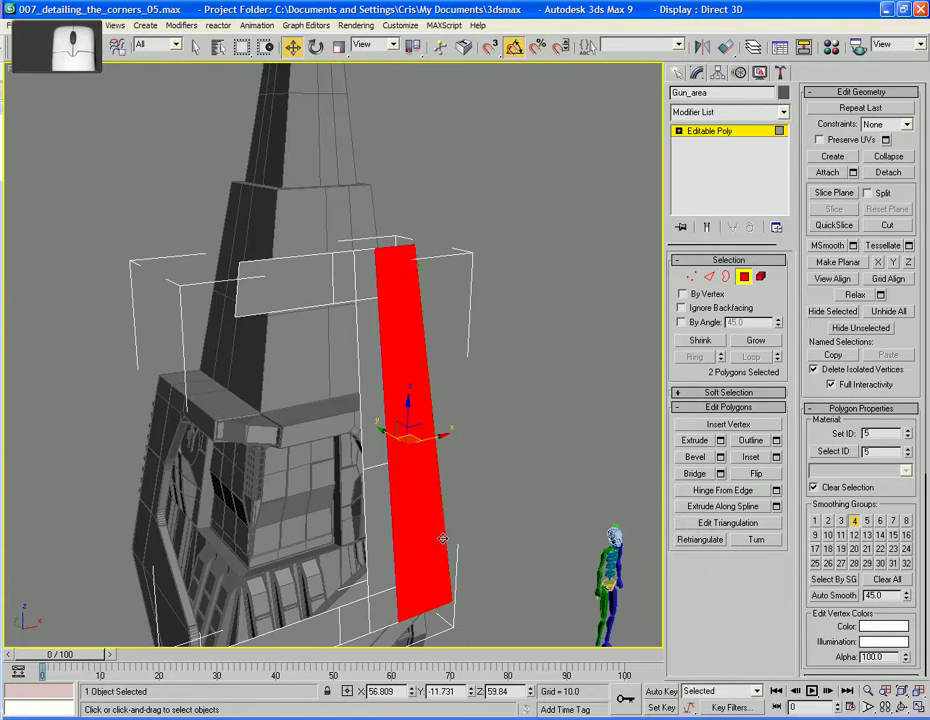
pyautogui.keyDown('alt'); pyautogui.moveTo(442, 534); pyautogui.dragTo(471, 406, button='middle'); pyautogui.keyUp('alt')
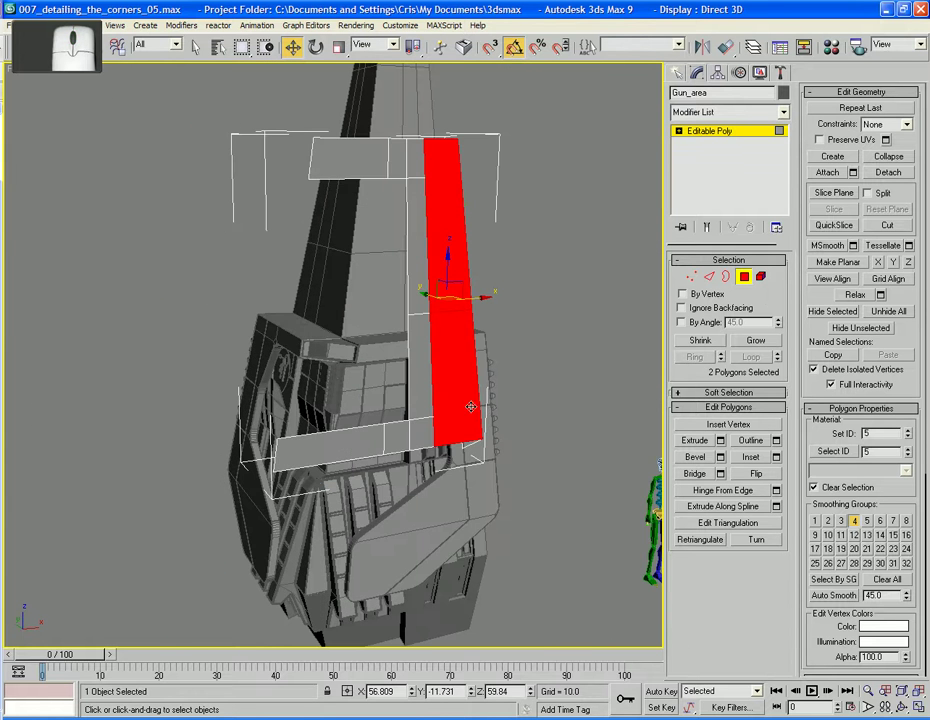
pyautogui.click(779, 458)
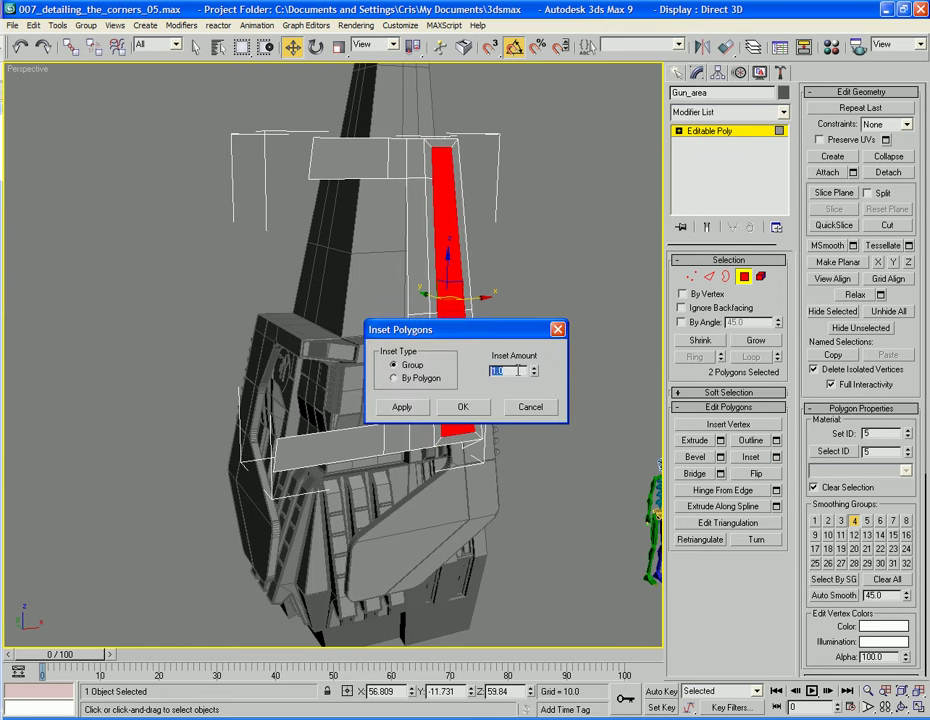
pyautogui.write('0.5')
pyautogui.press('Tab')
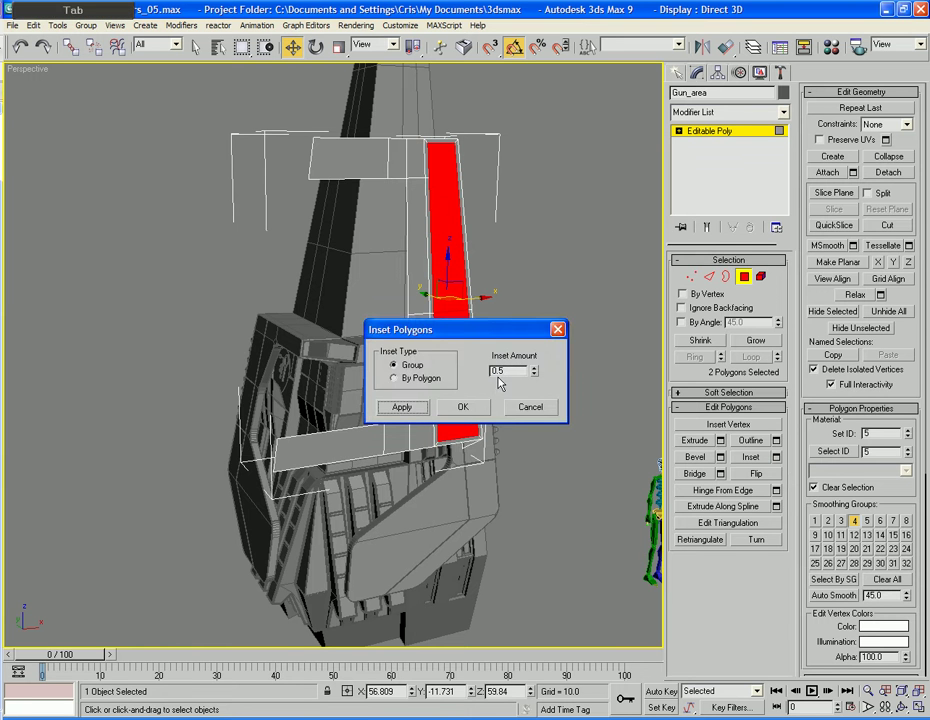
pyautogui.click(458, 409)
# Step: Bevel the strip's two inset polygons inward as a group with height -0.25 and outline amount -0.25
pyautogui.click(719, 458)
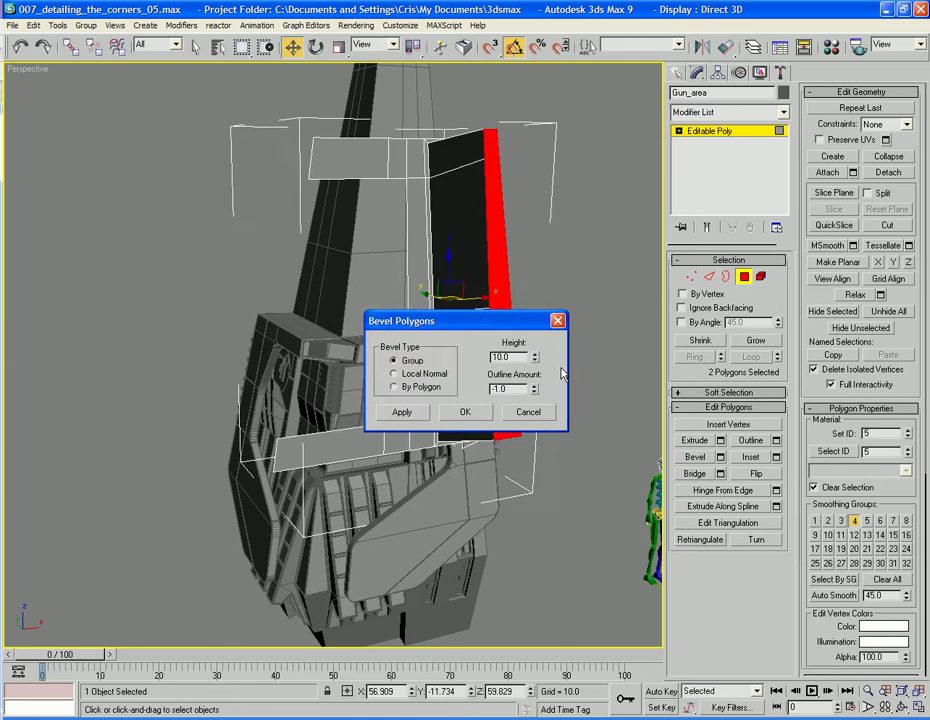
pyautogui.write('-0.')
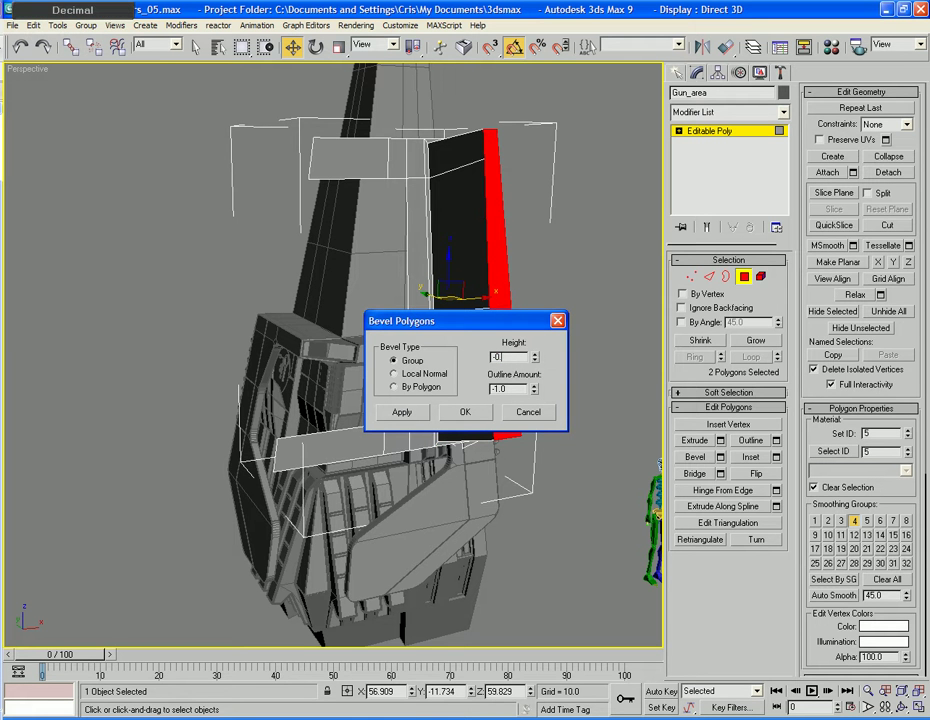
pyautogui.write('25')
pyautogui.press('Tab')
pyautogui.write('-')
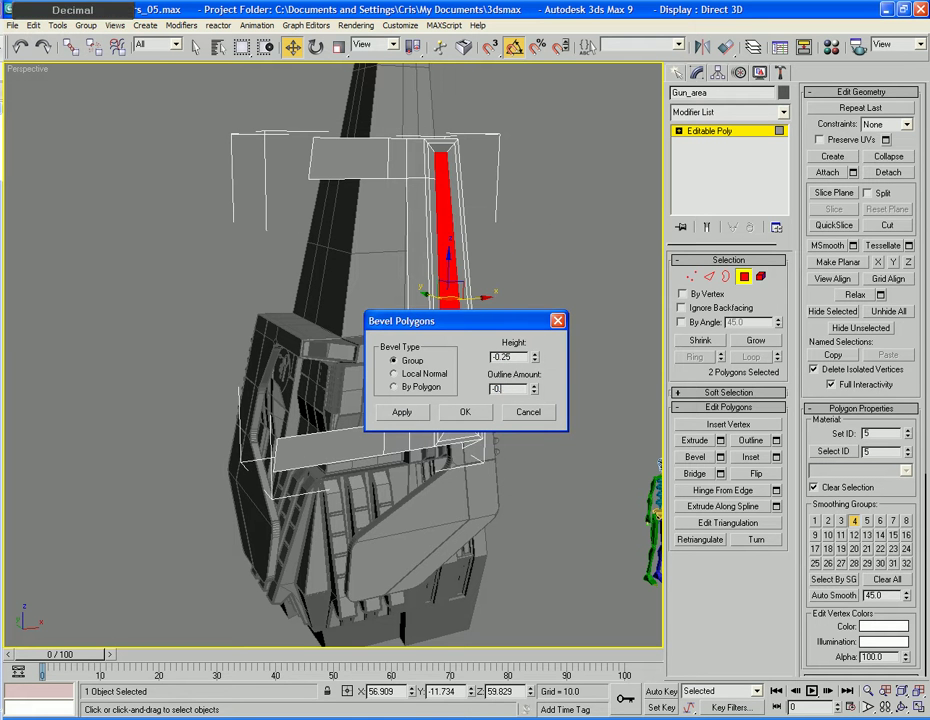
pyautogui.press('Tab')
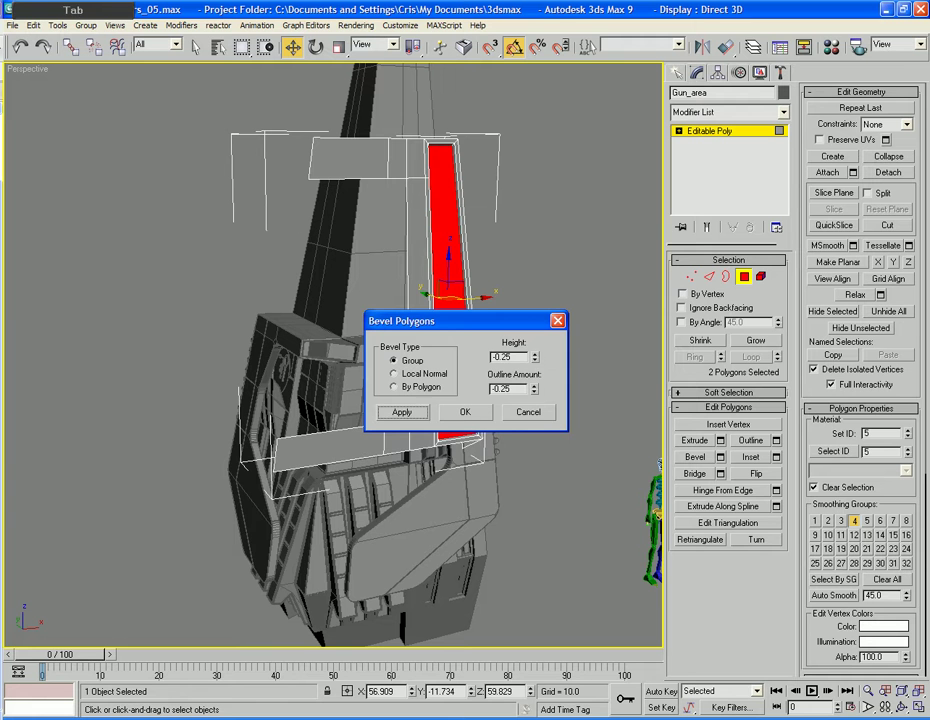
pyautogui.click(466, 412)
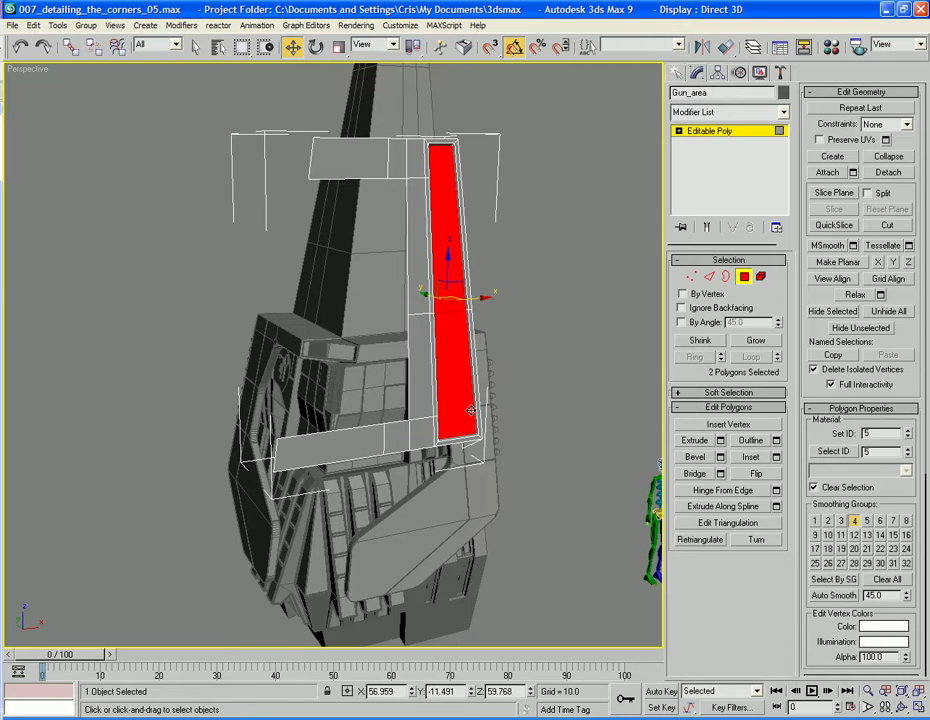
# Step: Inset the two recessed strip polygons as a group by 0.2
pyautogui.click(776, 457)
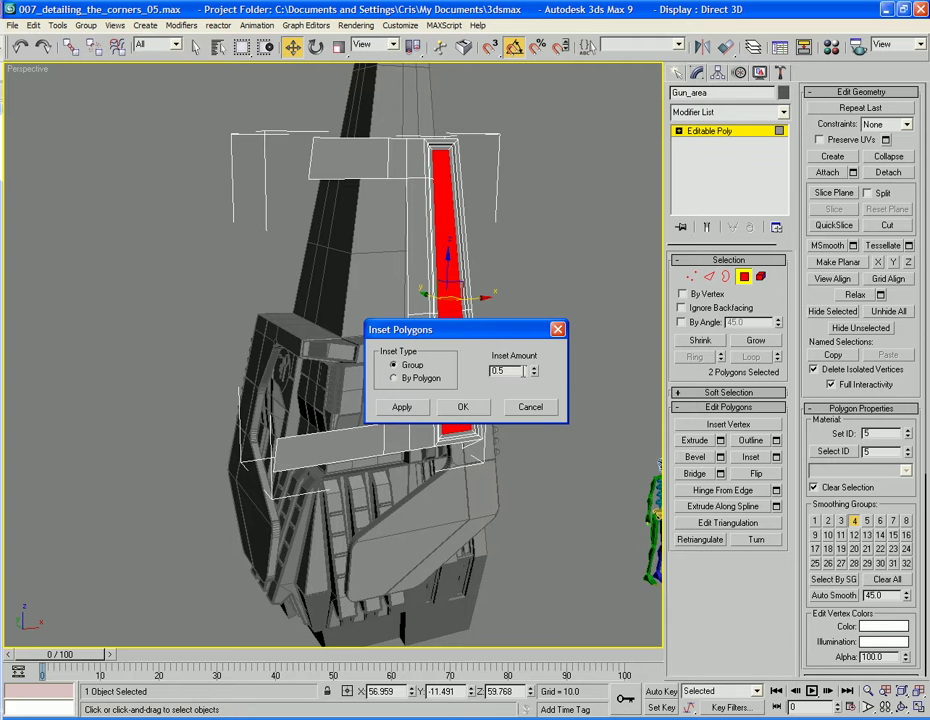
pyautogui.write('0.2')
pyautogui.press('Tab')
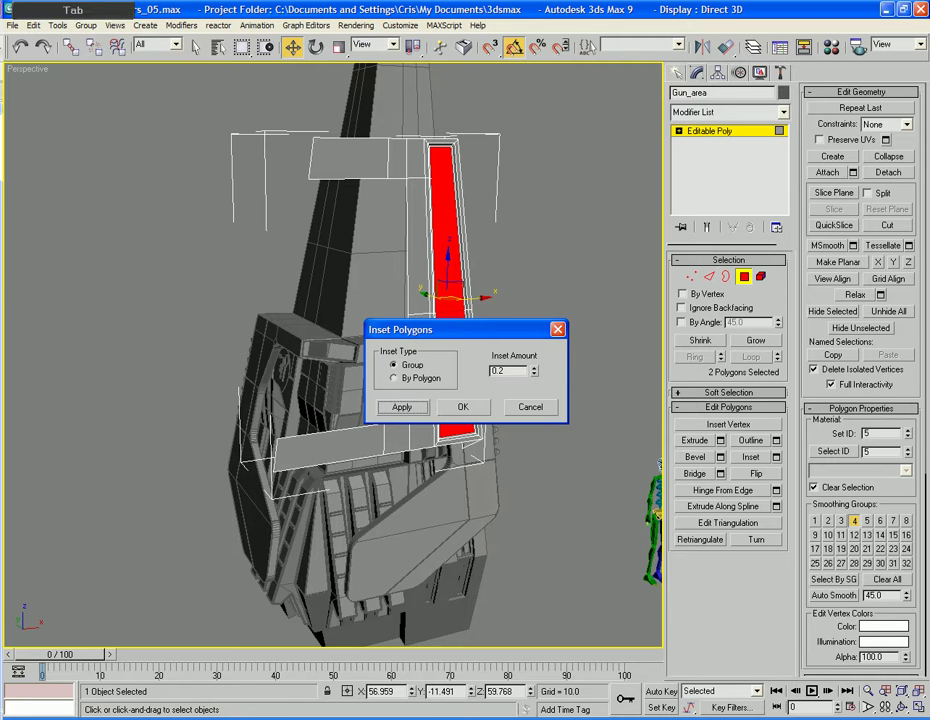
pyautogui.click(463, 406)
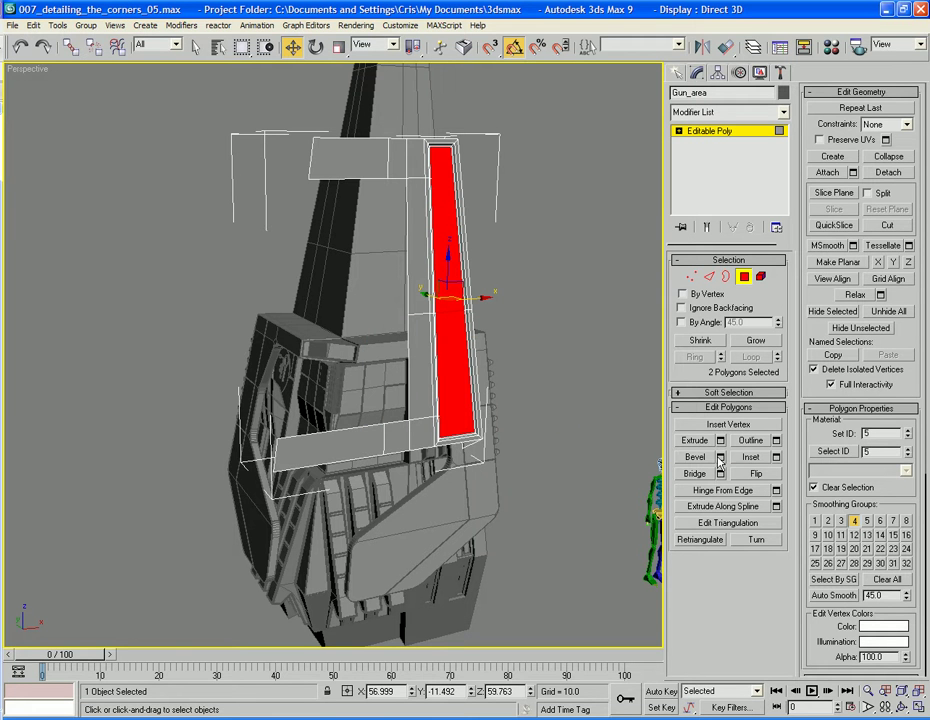
# Step: Bevel the two innermost strip polygons back outward with height 0.25 and outline amount -0.25
pyautogui.click(720, 457)
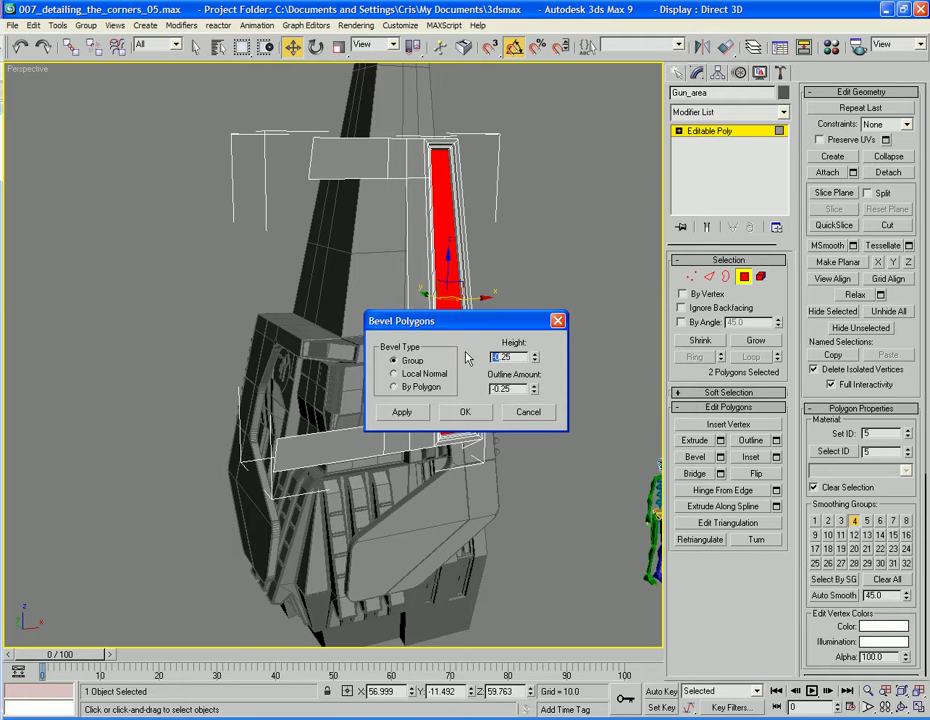
pyautogui.press('Tab')
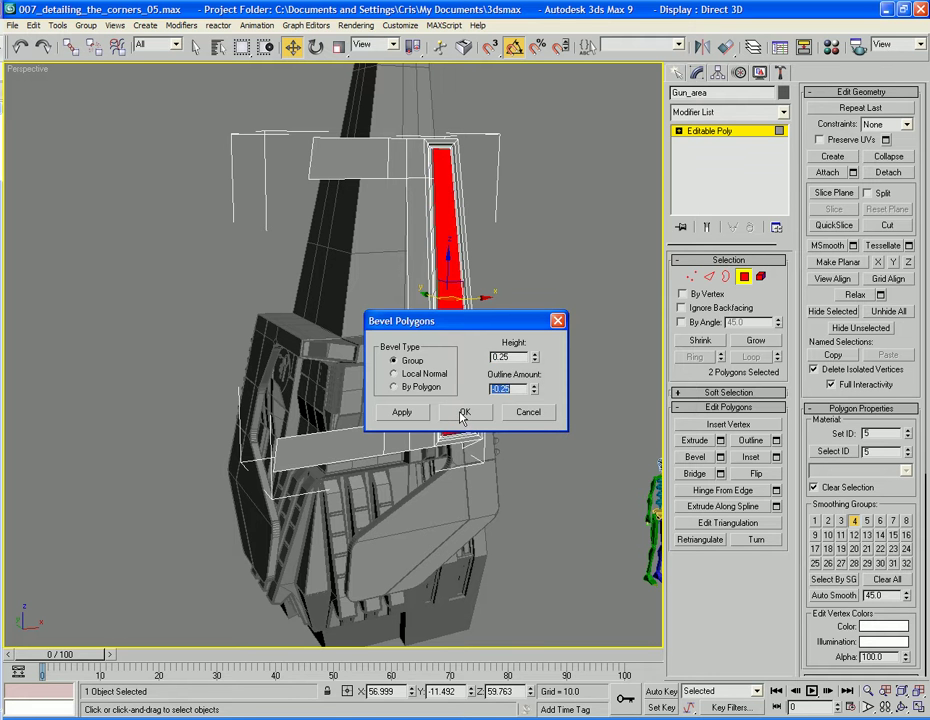
pyautogui.click(464, 412)
# Step: Extrude the two innermost strip polygons as a group with an extrusion height of 0.0
pyautogui.keyDown('alt'); pyautogui.moveTo(463, 330); pyautogui.dragTo(430, 376, button='middle'); pyautogui.keyUp('alt')
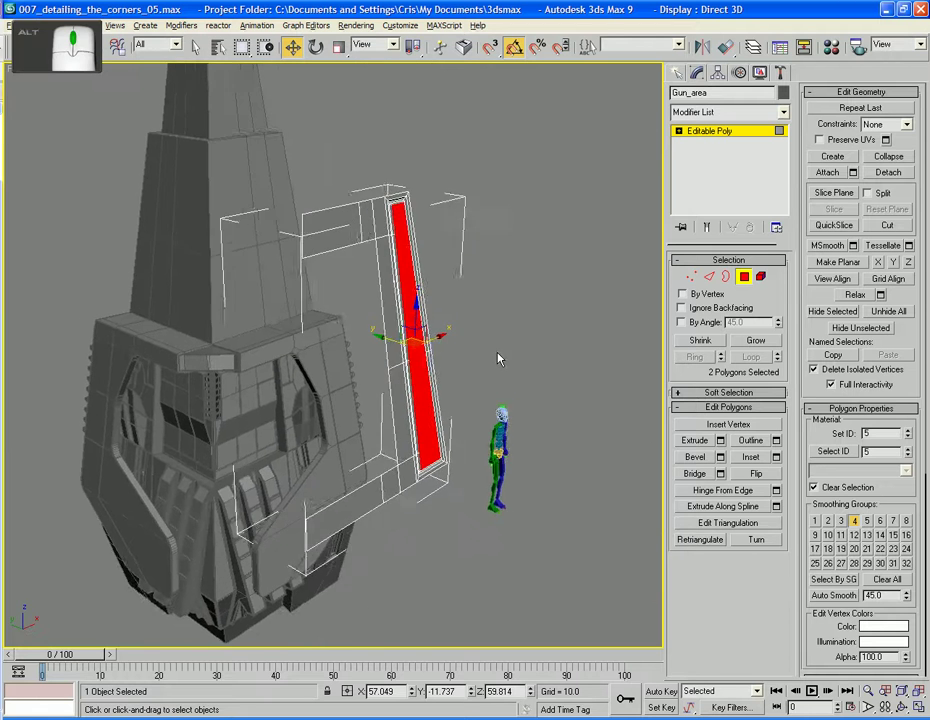
pyautogui.keyDown('alt'); pyautogui.moveTo(497, 353); pyautogui.dragTo(463, 329, button='middle'); pyautogui.keyUp('alt')
pyautogui.scroll(3, 508, 355)
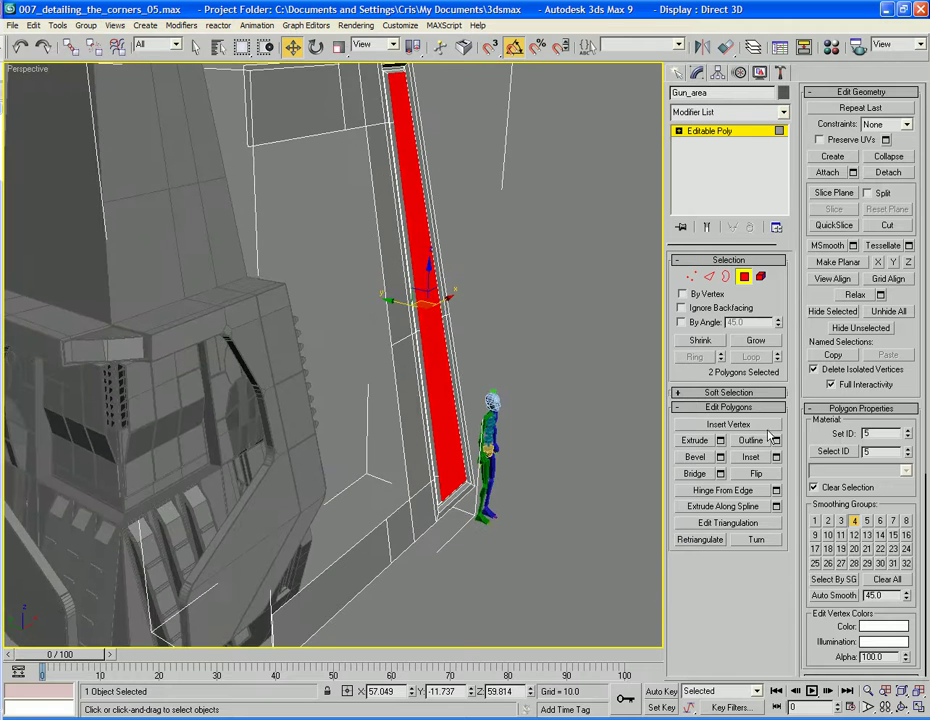
pyautogui.click(720, 441)
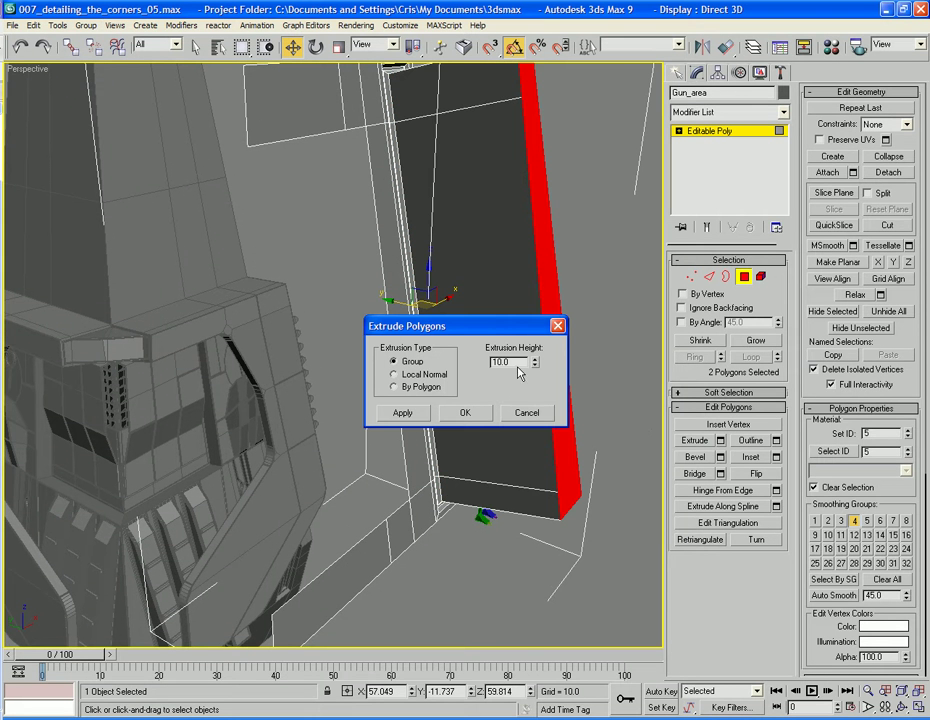
pyautogui.write('1')
pyautogui.press('Return')
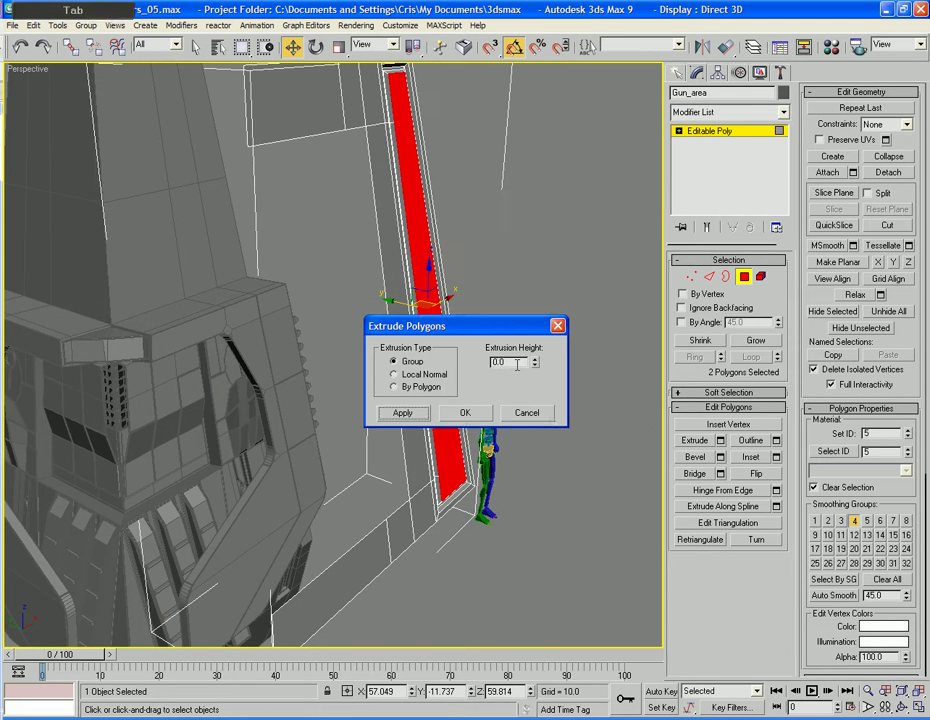
pyautogui.click(464, 412)
# Step: Move the extruded strip polygons outward along the Y axis by about 0.8 units
pyautogui.keyDown('alt'); pyautogui.moveTo(458, 323); pyautogui.dragTo(390, 343, button='middle'); pyautogui.keyUp('alt')
pyautogui.moveTo(390, 343); pyautogui.dragTo(400, 347)
pyautogui.keyDown('alt'); pyautogui.moveTo(490, 336); pyautogui.dragTo(493, 384, button='middle'); pyautogui.keyUp('alt')
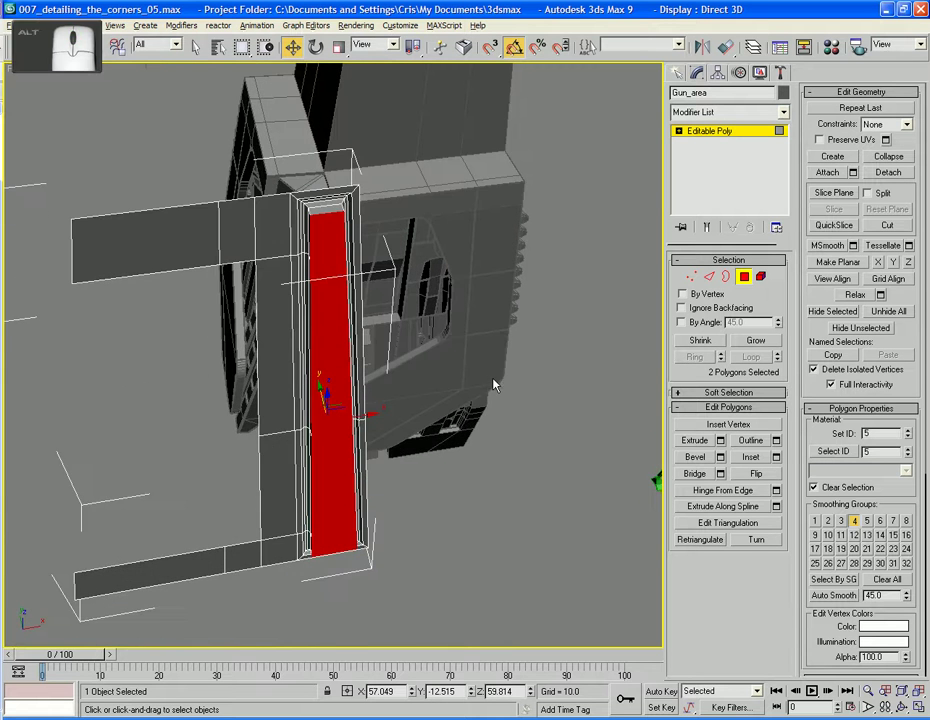
# Step: Try to narrow the raised strip polygons by scaling them along the X axis in the View coordinate system
pyautogui.click(339, 49)
pyautogui.moveTo(281, 432); pyautogui.dragTo(306, 437)
pyautogui.keyDown('alt'); pyautogui.moveTo(305, 436); pyautogui.dragTo(287, 211, button='middle'); pyautogui.keyUp('alt')
pyautogui.moveTo(322, 491)
pyautogui.keyDown('alt'); pyautogui.mouseDown(button='middle')
pyautogui.moveTo(318, 403)
pyautogui.moveTo(320, 506)
pyautogui.moveTo(320, 494)
pyautogui.mouseUp(button='middle'); pyautogui.keyUp('alt')
pyautogui.keyDown('alt'); pyautogui.moveTo(318, 391); pyautogui.dragTo(308, 289, button='middle'); pyautogui.keyUp('alt')
pyautogui.hotkey('ctrl', 'z')
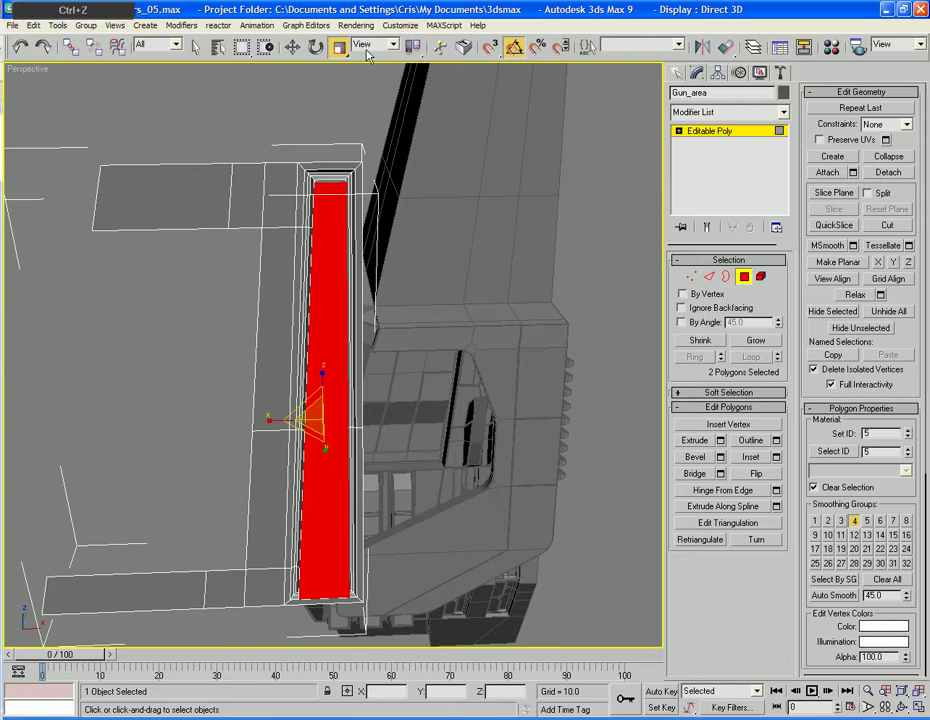
# Step: Try to scale the raised strip polygons to 70% along the Y axis in the Local coordinate system
pyautogui.click(374, 44)
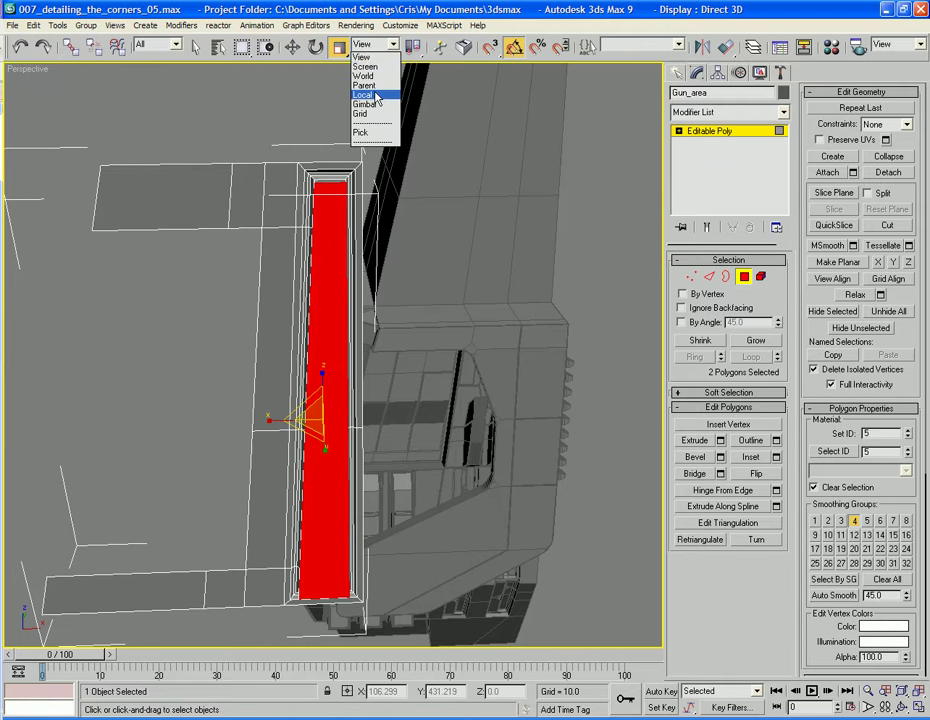
pyautogui.click(376, 95)
pyautogui.moveTo(272, 416); pyautogui.dragTo(297, 420)
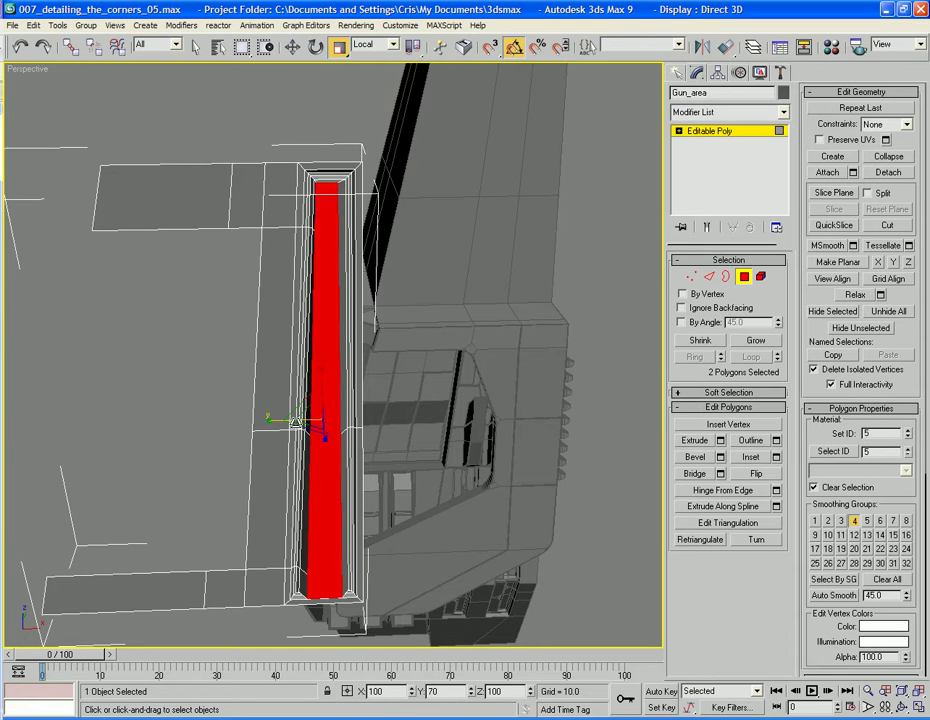
pyautogui.hotkey('ctrl', 'z')
pyautogui.click(374, 44)
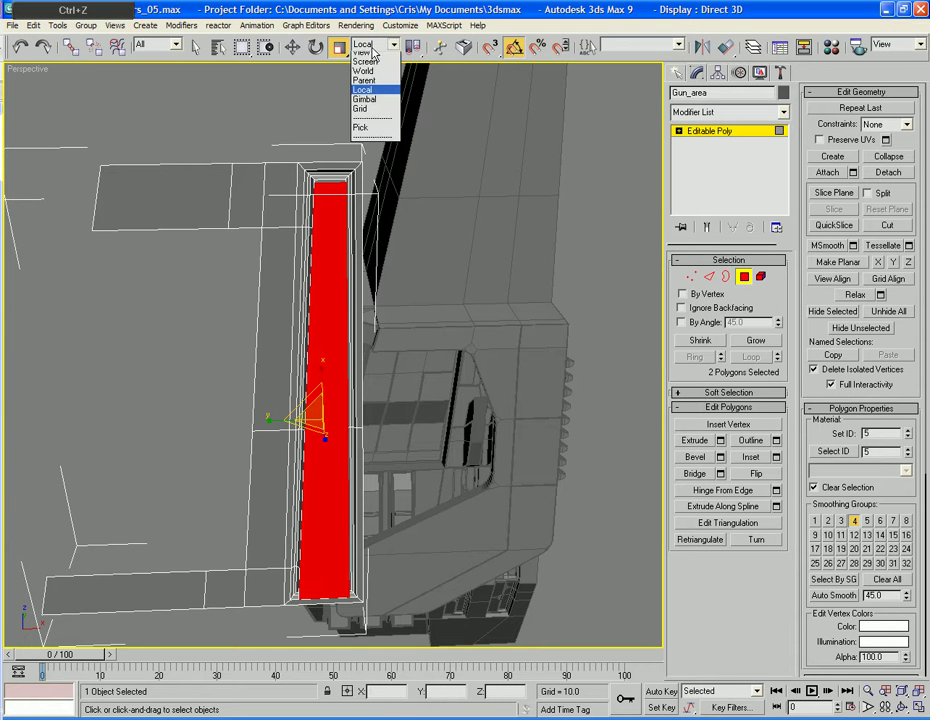
pyautogui.click(366, 52)
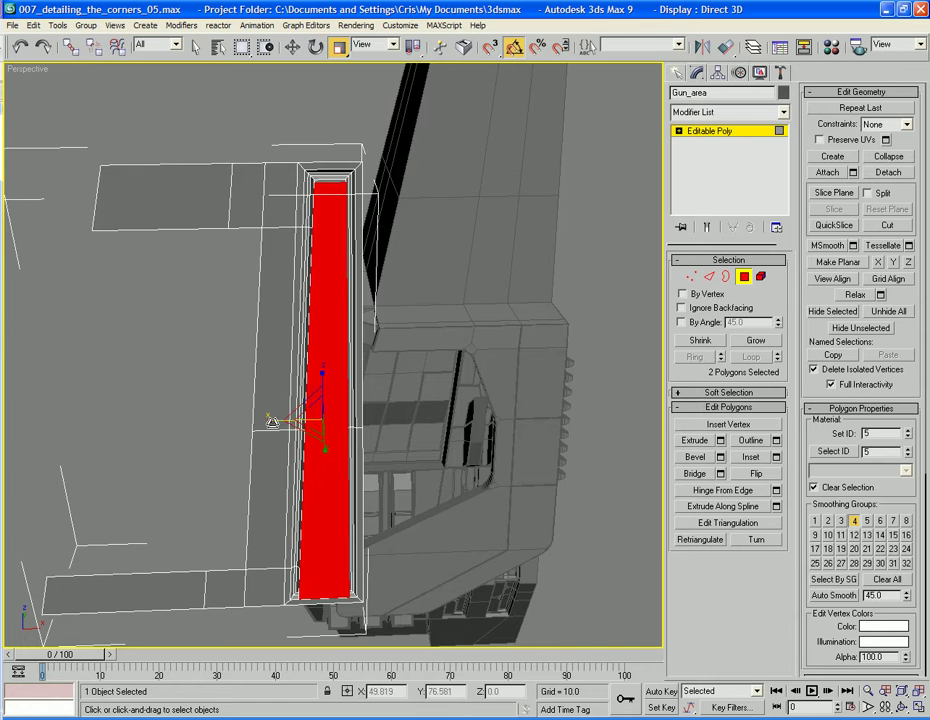
# Step: Narrow the raised strip polygons along the X axis and shift their upper inner-side corner vertex about 0.3 units along X
pyautogui.moveTo(272, 422); pyautogui.dragTo(285, 422)
pyautogui.scroll(5, 365, 378)
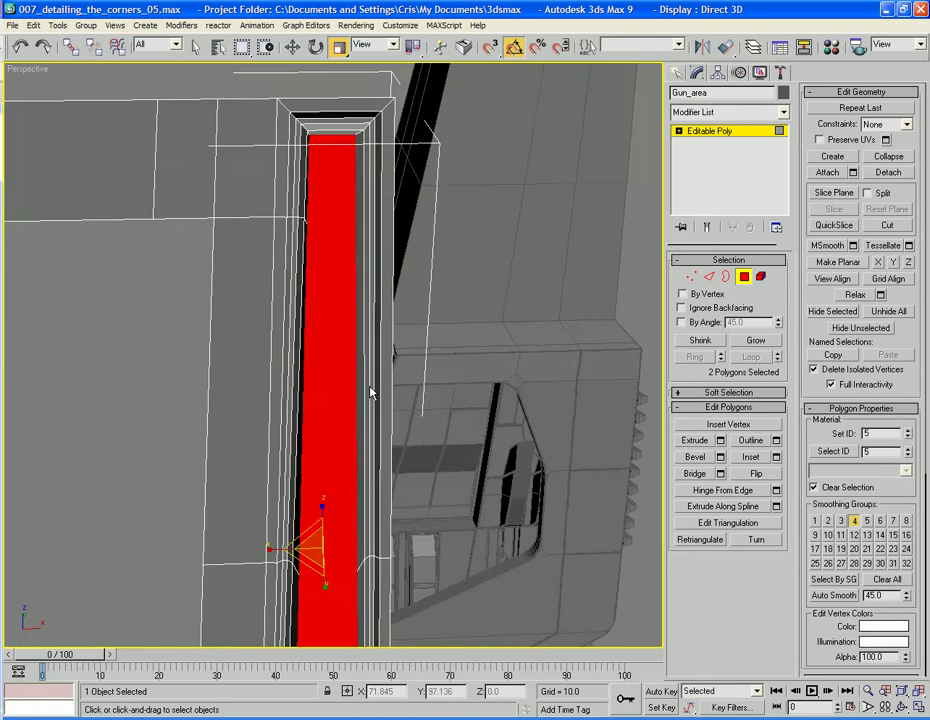
pyautogui.click(690, 277)
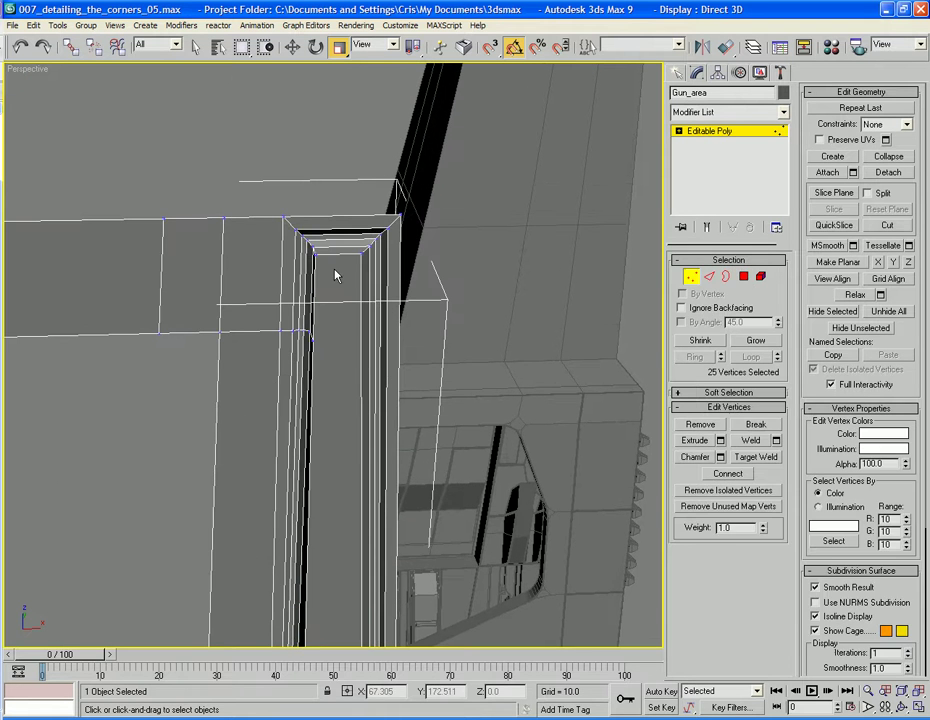
pyautogui.click(310, 252)
pyautogui.press('w')
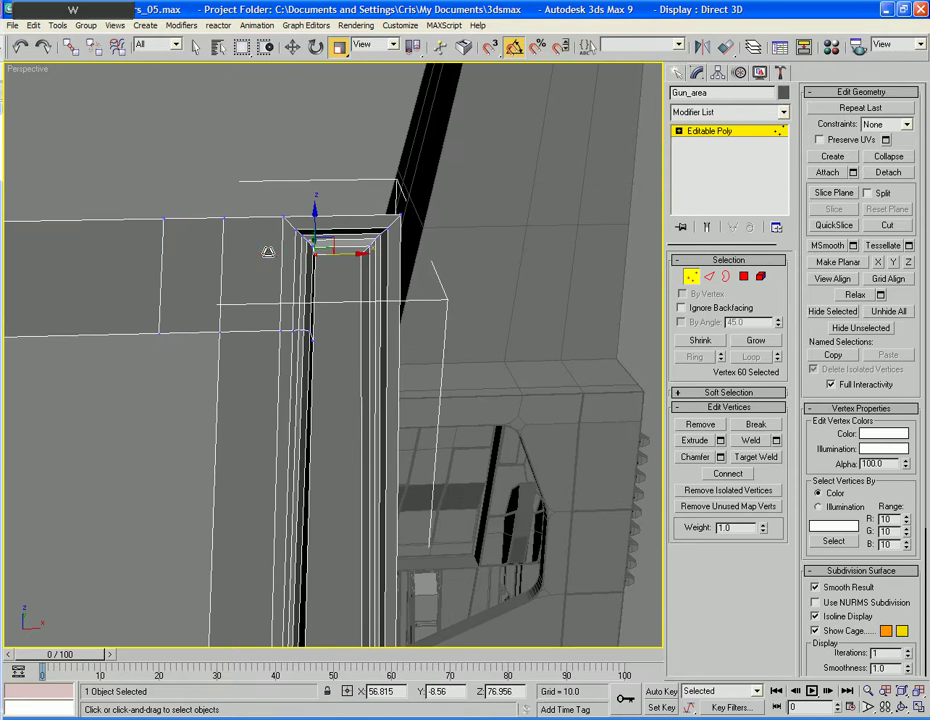
pyautogui.moveTo(359, 254); pyautogui.dragTo(370, 312)
pyautogui.keyDown('alt'); pyautogui.moveTo(335, 373); pyautogui.dragTo(383, 371, button='middle'); pyautogui.keyUp('alt')
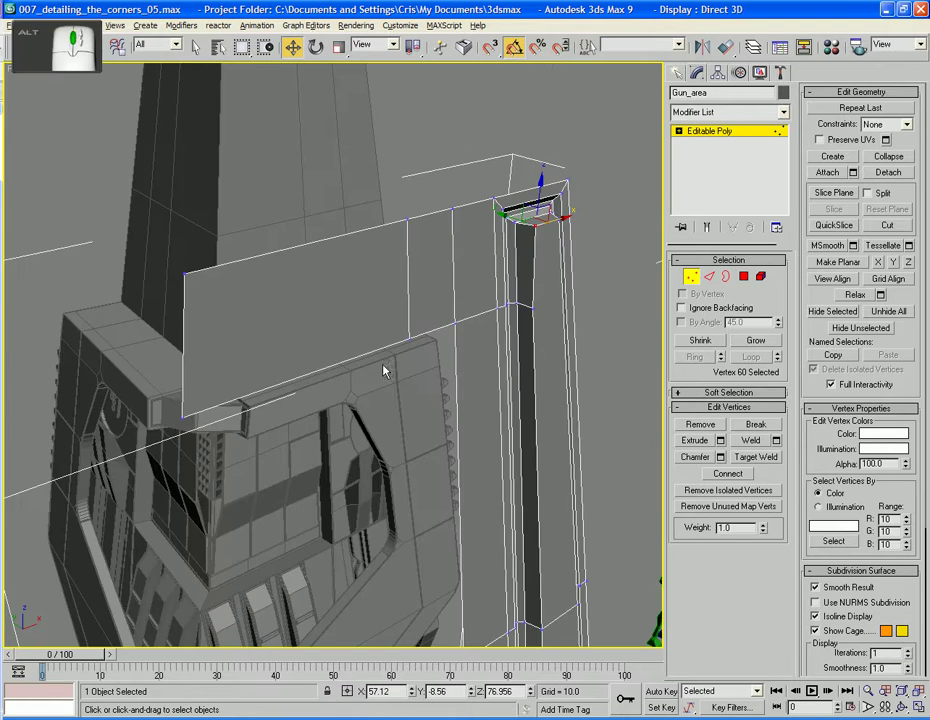
# Step: Remove the three short edges that continue the upper arm's lower edge across the side of the recessed strip
pyautogui.click(709, 276)
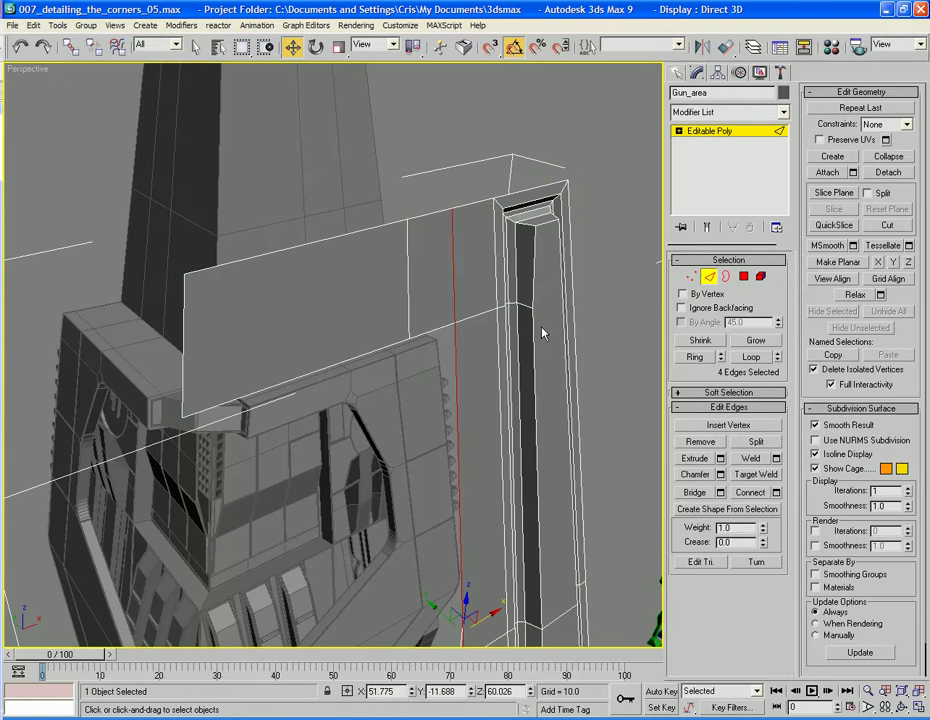
pyautogui.click(525, 302)
pyautogui.scroll(5, 556, 314)
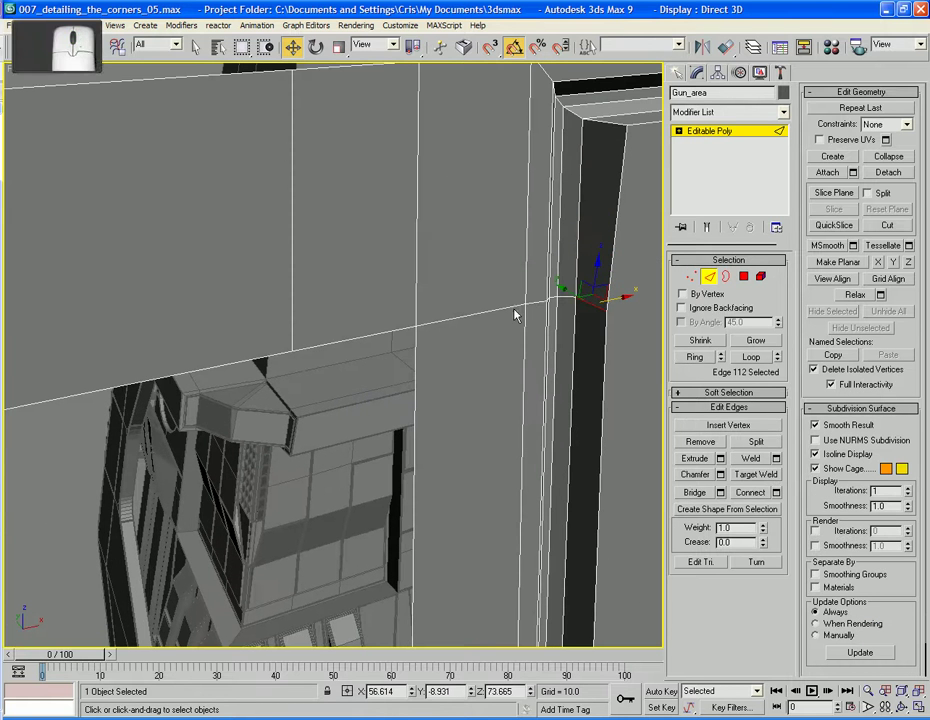
pyautogui.keyDown('ctrl'); pyautogui.click(567, 299); pyautogui.keyUp('ctrl')
pyautogui.keyDown('alt'); pyautogui.moveTo(556, 300); pyautogui.dragTo(492, 319, button='middle'); pyautogui.keyUp('alt')
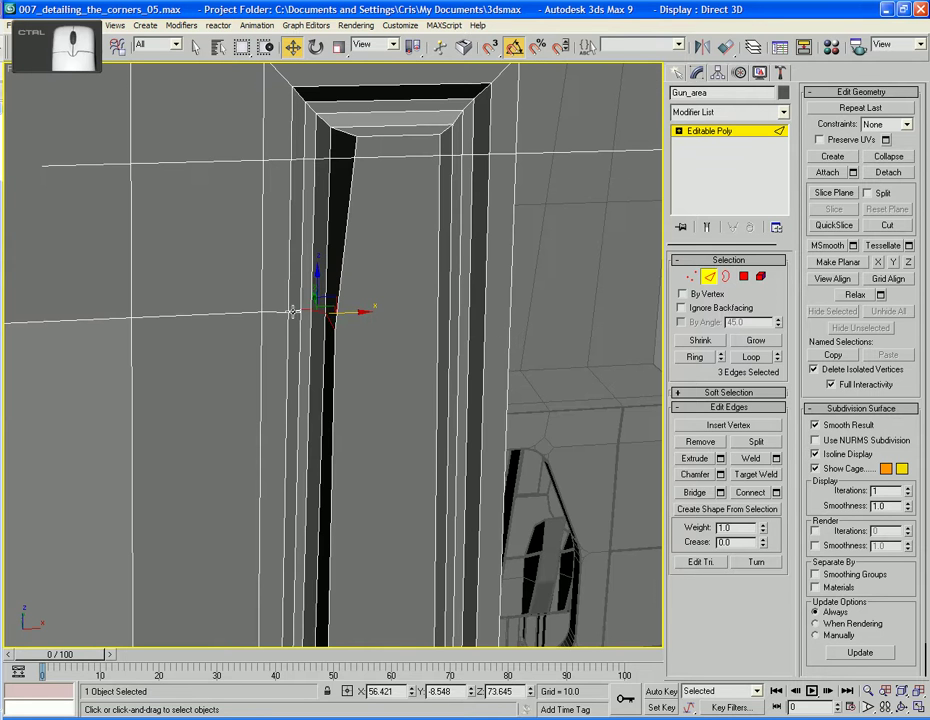
pyautogui.click(380, 328)
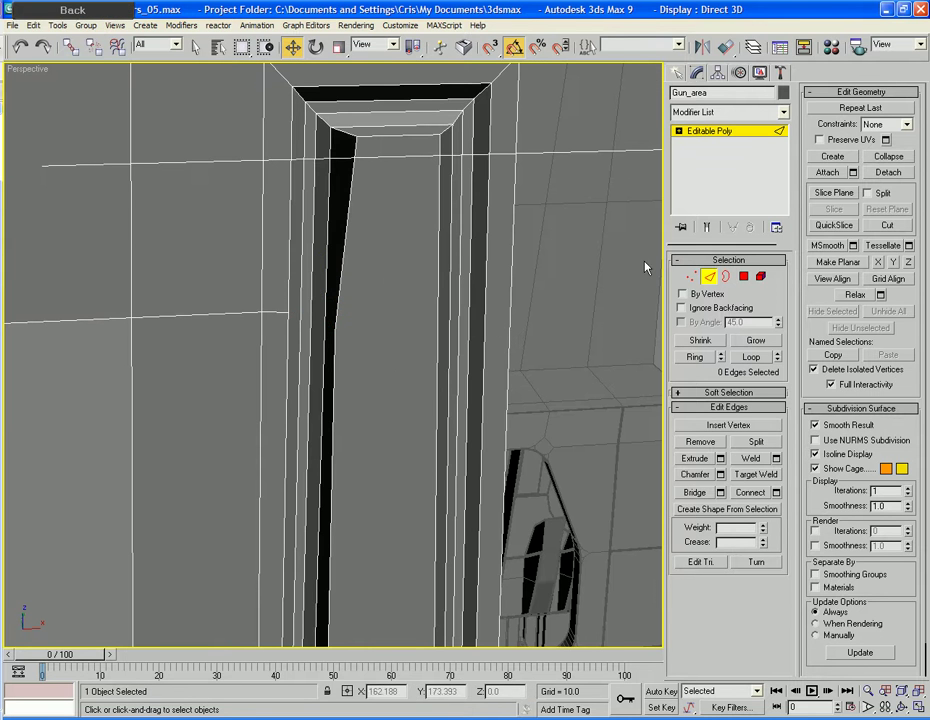
# Step: Remove the leftover vertices on the strip's lengthwise edges beside the upper arm's lower edge
pyautogui.click(691, 276)
pyautogui.moveTo(395, 358); pyautogui.dragTo(297, 302)
pyautogui.press('BackSpace')
pyautogui.scroll(-6, 372, 353)
pyautogui.moveTo(372, 353); pyautogui.dragTo(368, 282, button='middle')
pyautogui.scroll(8, 363, 307)
pyautogui.scroll(4, 398, 293)
pyautogui.scroll(-7, 372, 264)
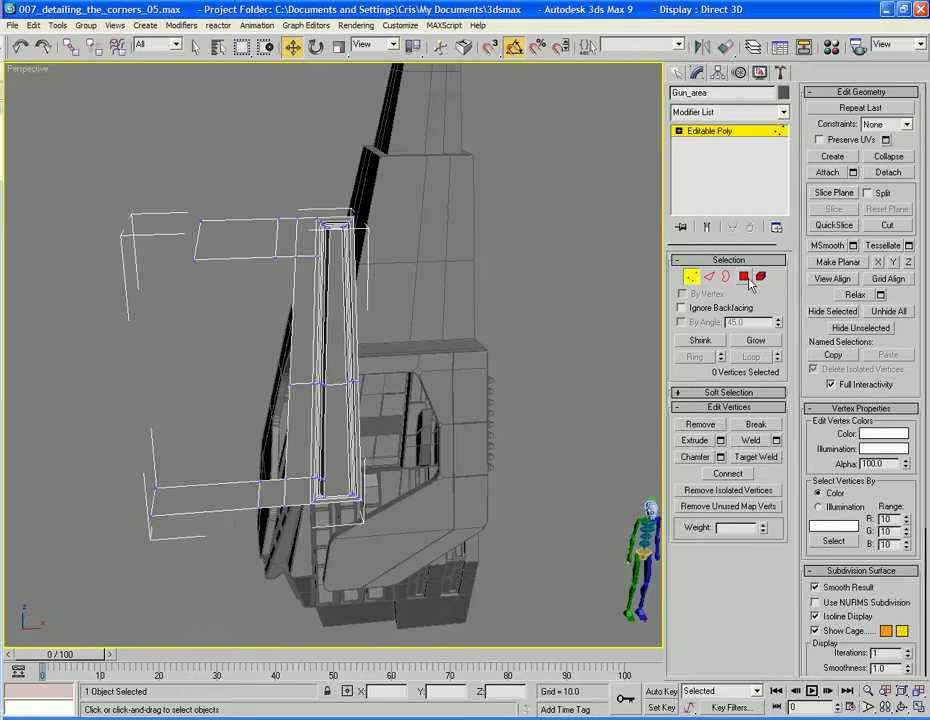
# Step: Connect the top, middle and bottom crosswise edges of the central strip with one lengthwise segment
pyautogui.press('4')
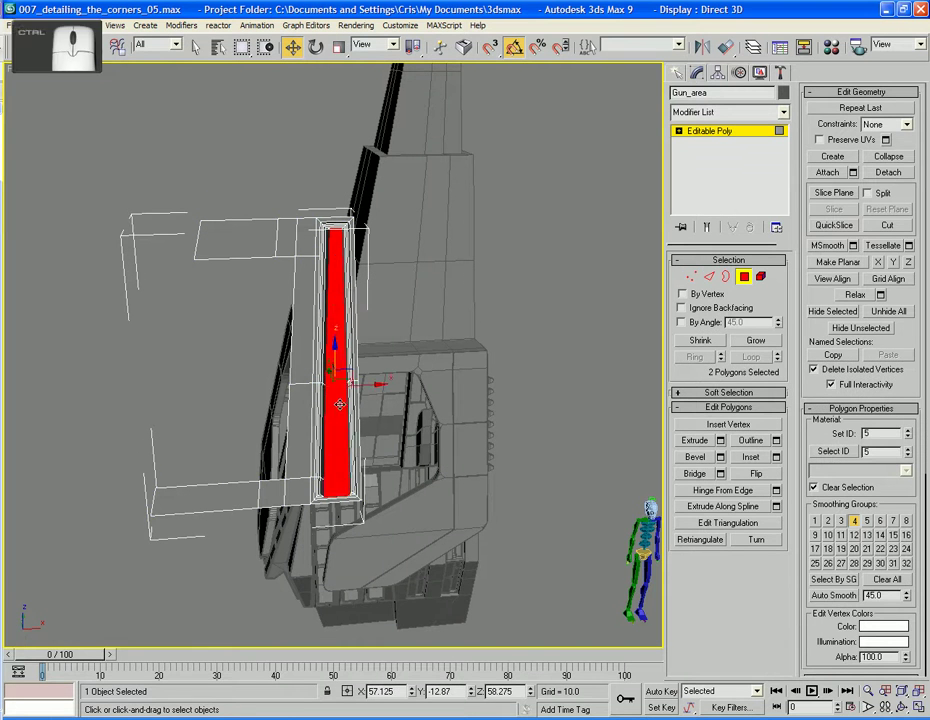
pyautogui.press('z')
pyautogui.keyDown('alt'); pyautogui.moveTo(337, 380); pyautogui.dragTo(455, 344, button='middle'); pyautogui.keyUp('alt')
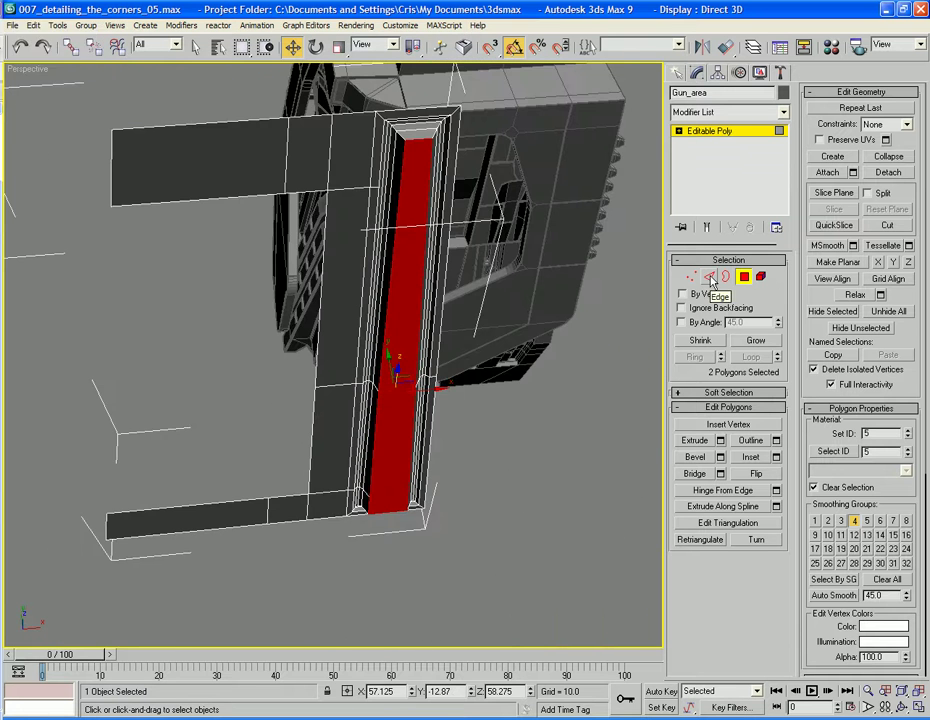
pyautogui.press('2')
pyautogui.click(421, 140)
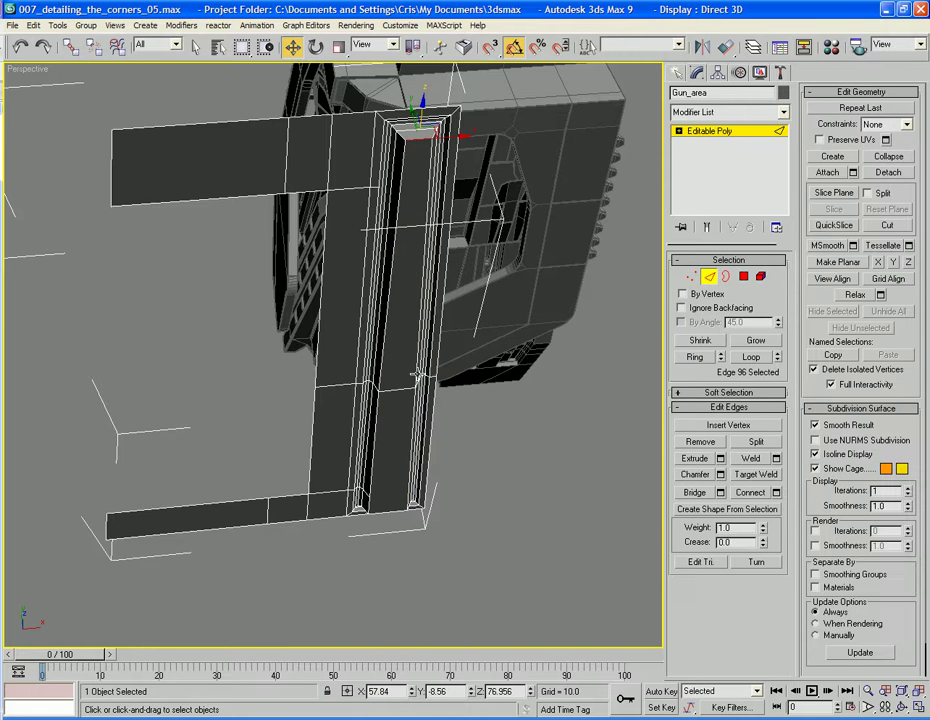
pyautogui.keyDown('ctrl'); pyautogui.click(407, 390); pyautogui.keyUp('ctrl')
pyautogui.keyDown('ctrl'); pyautogui.click(387, 513); pyautogui.keyUp('ctrl')
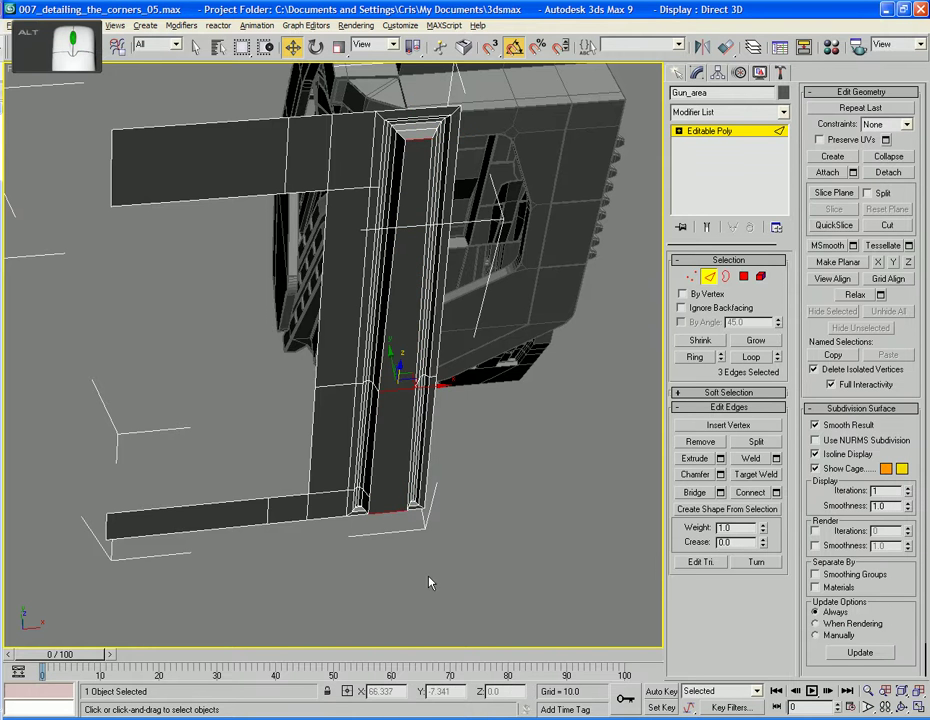
pyautogui.keyDown('alt'); pyautogui.moveTo(430, 581); pyautogui.dragTo(430, 517, button='middle'); pyautogui.keyUp('alt')
pyautogui.click(779, 493)
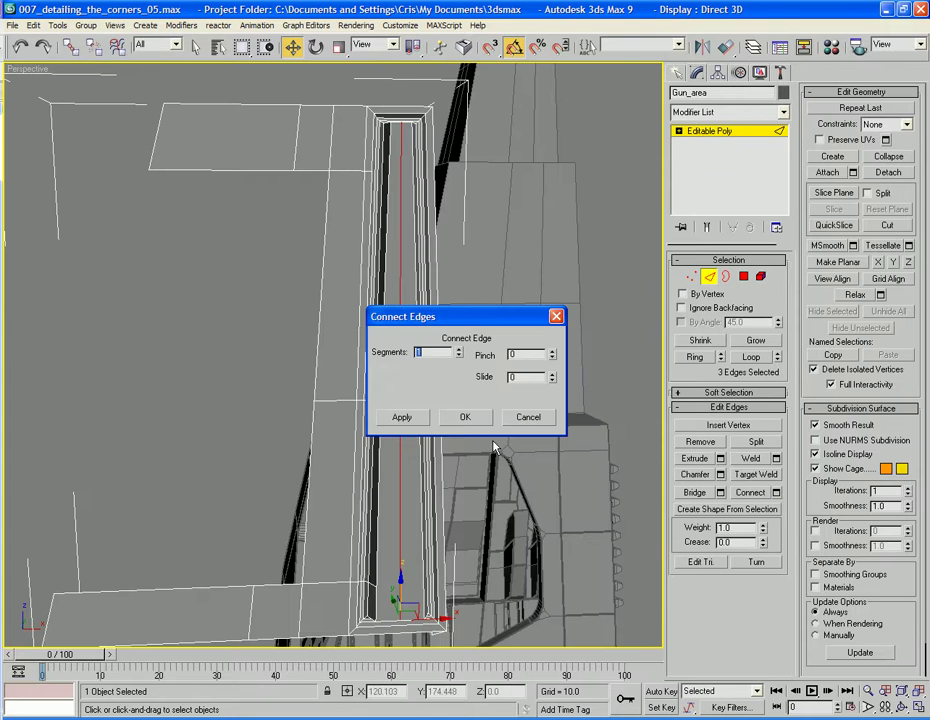
pyautogui.click(464, 418)
# Step: Chamfer the new lengthwise centre edges of the strip by 0.15
pyautogui.click(720, 474)
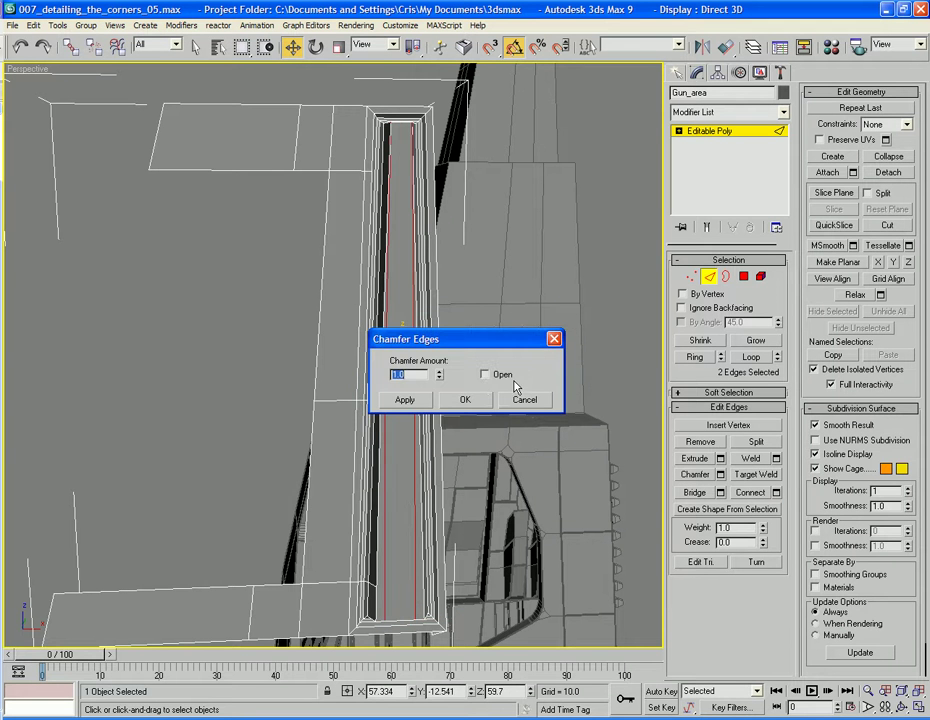
pyautogui.write('0.15')
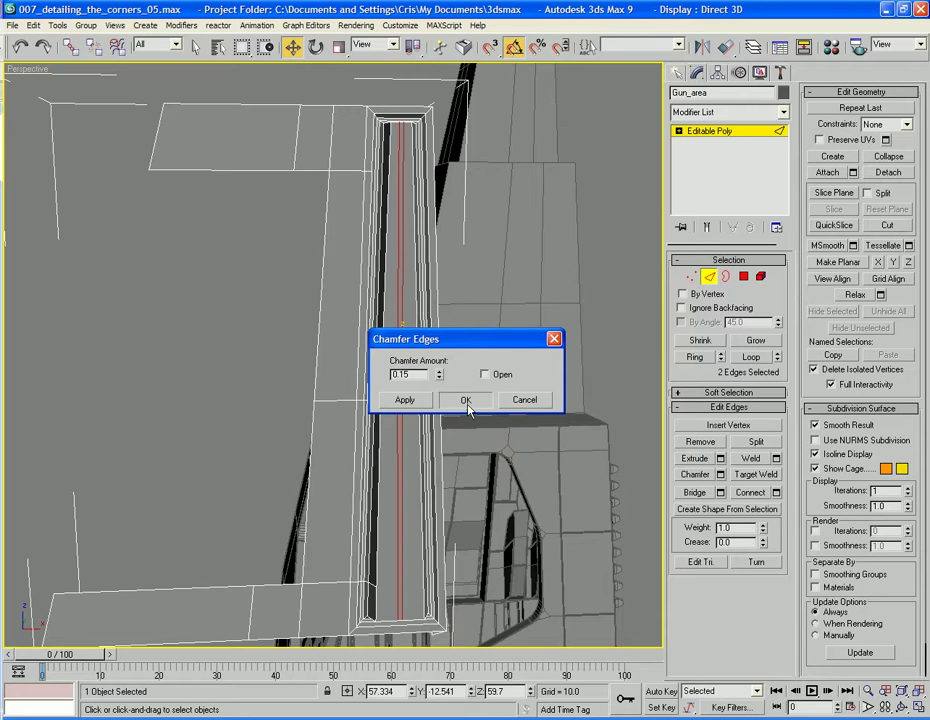
pyautogui.click(465, 399)
# Step: Remove the continuous row of eleven crosswise edges running through the recessed strip at its mid-height
pyautogui.scroll(5, 417, 394)
pyautogui.keyDown('alt'); pyautogui.moveTo(415, 396); pyautogui.dragTo(384, 396, button='middle'); pyautogui.keyUp('alt')
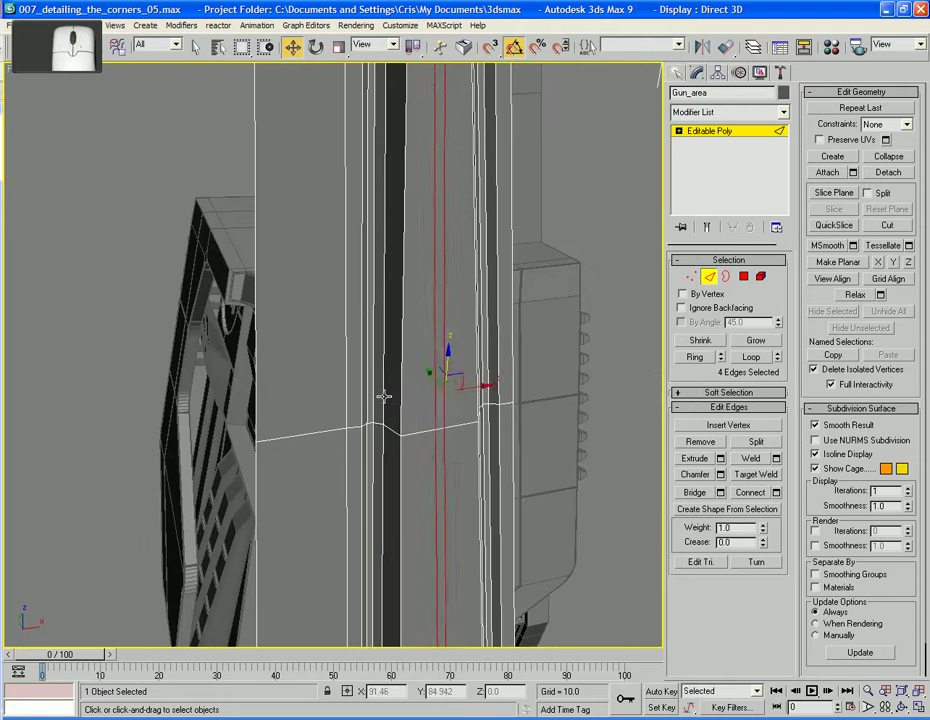
pyautogui.click(376, 430)
pyautogui.click(370, 427)
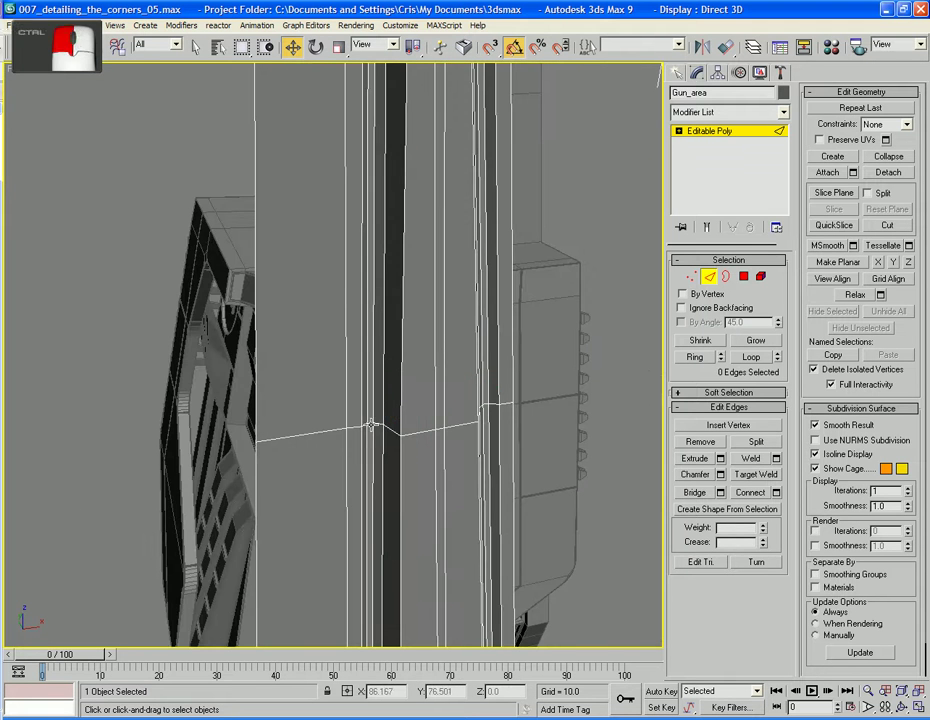
pyautogui.keyDown('alt'); pyautogui.moveTo(370, 427); pyautogui.dragTo(340, 427, button='middle'); pyautogui.keyUp('alt')
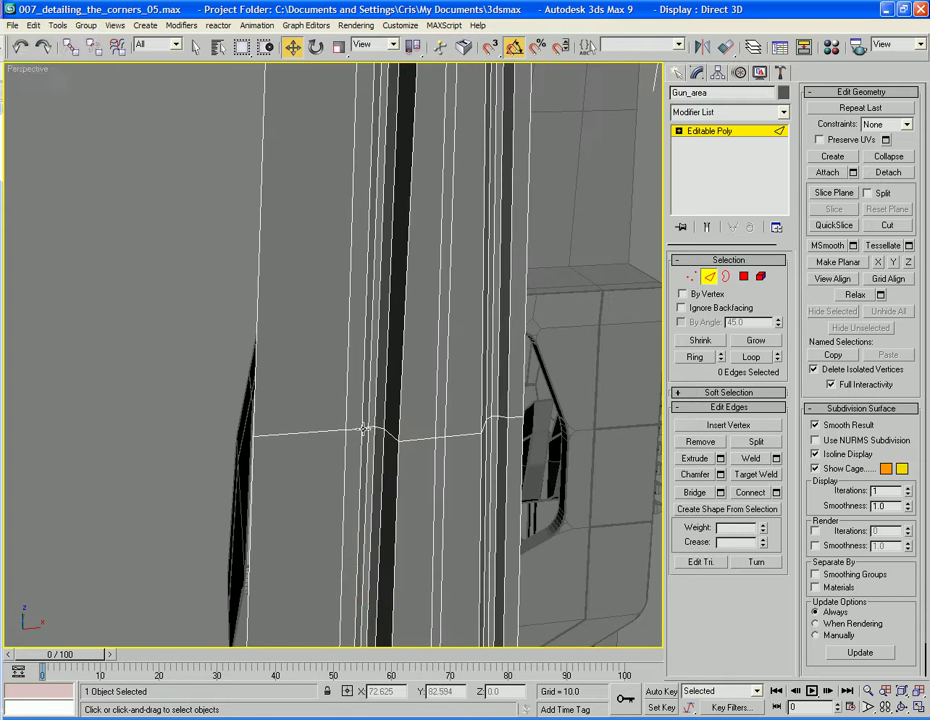
pyautogui.click(368, 430)
pyautogui.click(360, 431)
pyautogui.keyDown('alt'); pyautogui.moveTo(360, 431); pyautogui.dragTo(365, 432, button='middle'); pyautogui.keyUp('alt')
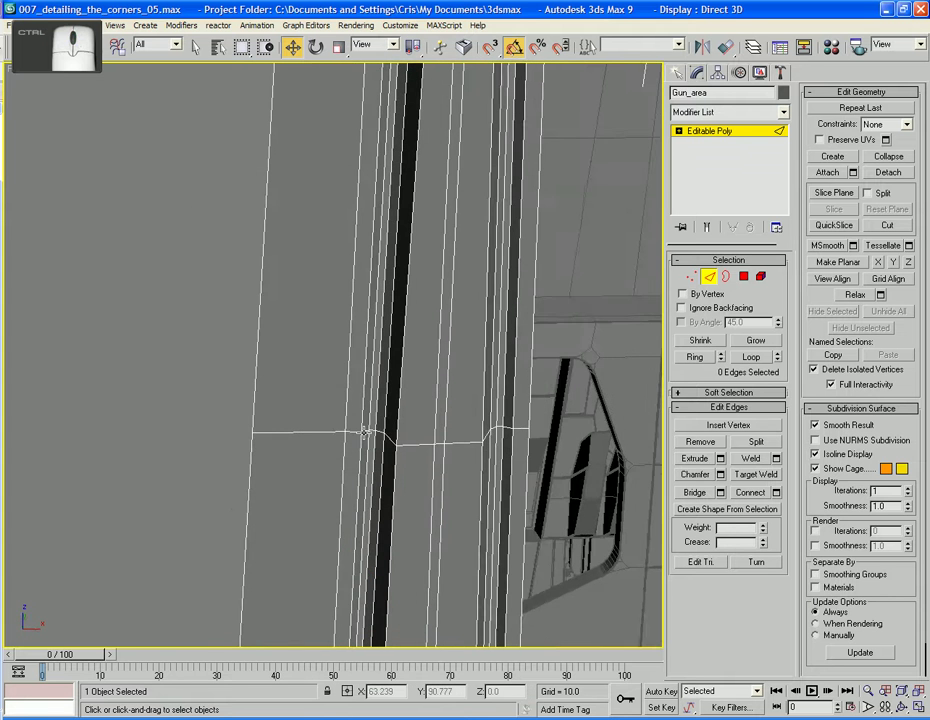
pyautogui.click(365, 432)
pyautogui.click(367, 432)
pyautogui.click(371, 429)
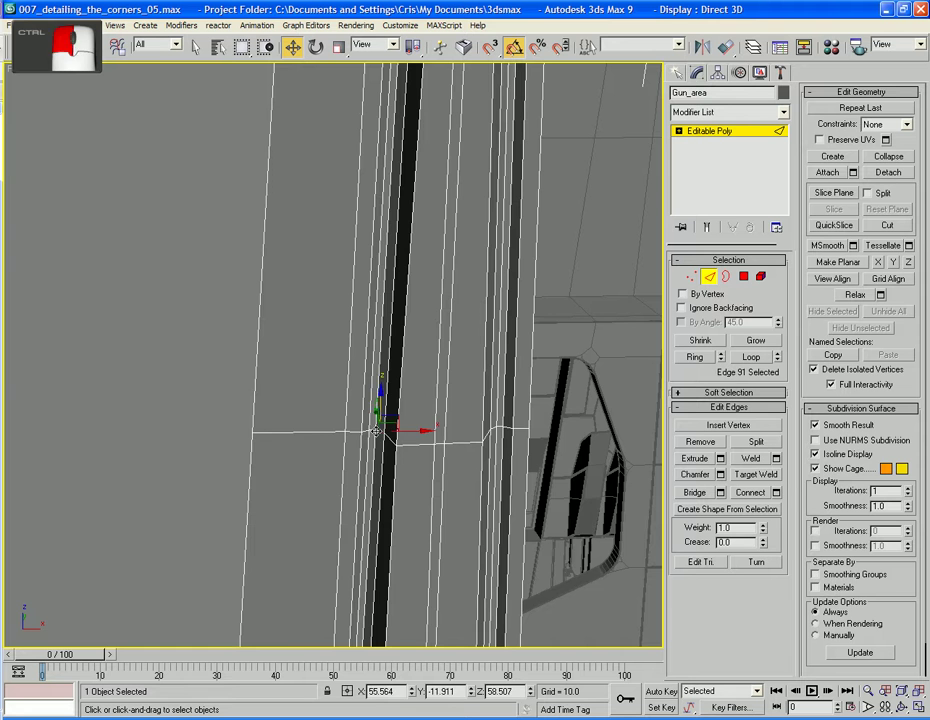
pyautogui.keyDown('ctrl'); pyautogui.click(372, 431); pyautogui.keyUp('ctrl')
pyautogui.keyDown('ctrl'); pyautogui.click(372, 431); pyautogui.keyUp('ctrl')
pyautogui.scroll(3, 376, 432)
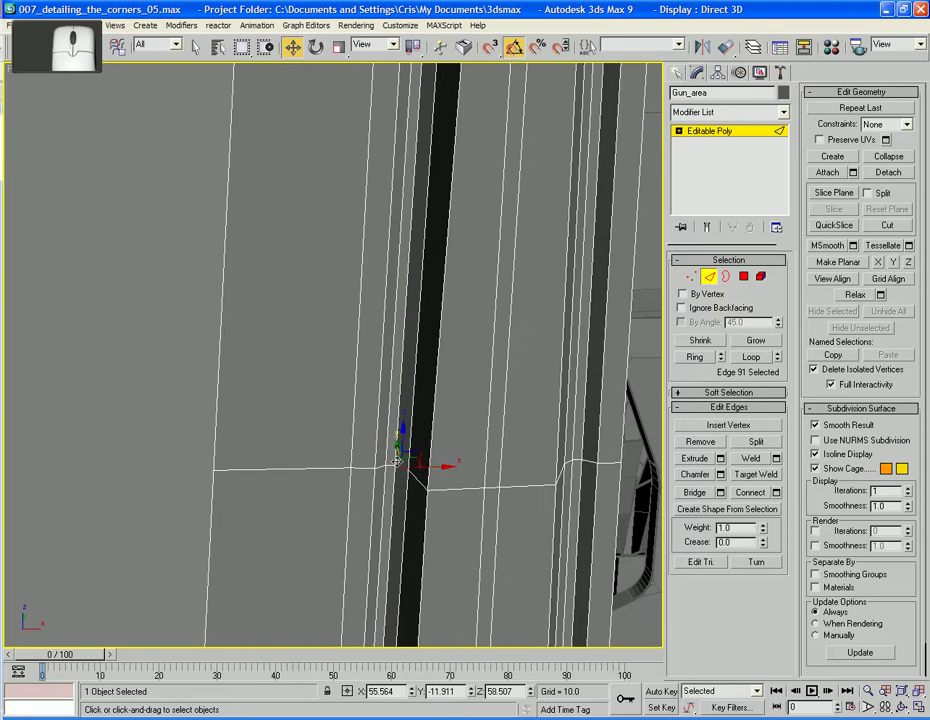
pyautogui.keyDown('ctrl'); pyautogui.click(386, 466); pyautogui.keyUp('ctrl')
pyautogui.keyDown('ctrl'); pyautogui.click(387, 467); pyautogui.keyUp('ctrl')
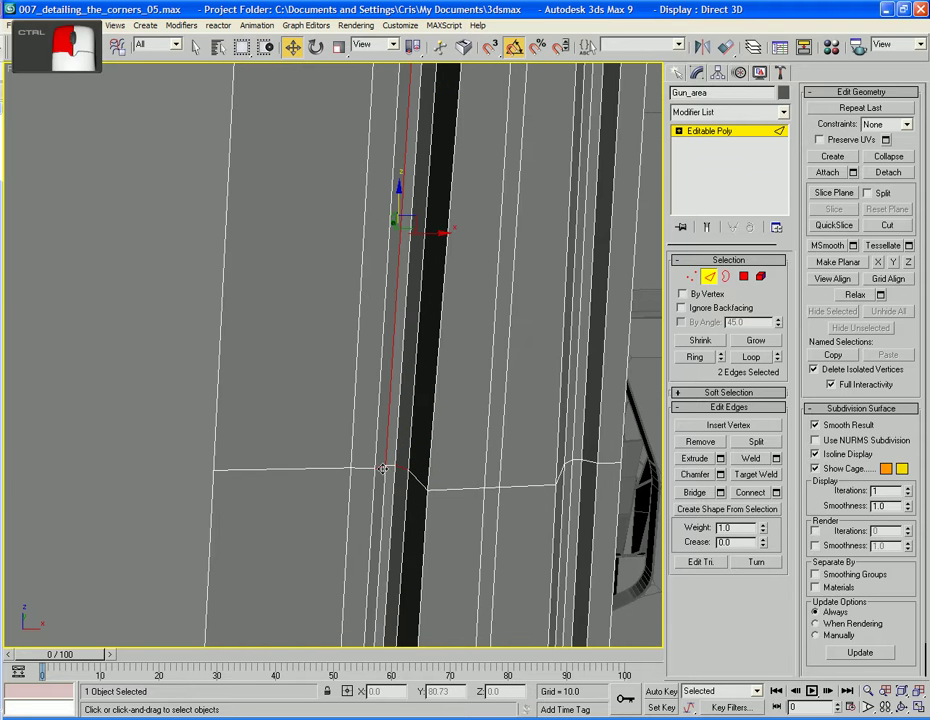
pyautogui.keyDown('ctrl'); pyautogui.click(390, 467); pyautogui.keyUp('ctrl')
pyautogui.keyDown('ctrl'); pyautogui.click(390, 447); pyautogui.keyUp('ctrl')
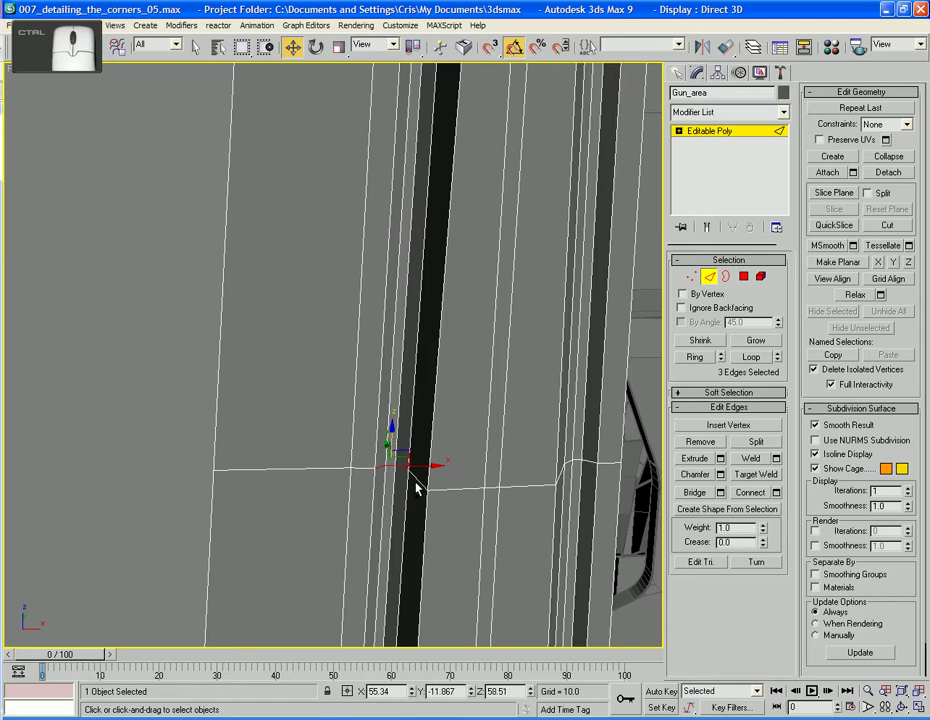
pyautogui.keyDown('ctrl'); pyautogui.click(419, 480); pyautogui.keyUp('ctrl')
pyautogui.keyDown('ctrl'); pyautogui.click(448, 490); pyautogui.keyUp('ctrl')
pyautogui.scroll(4, 449, 492)
pyautogui.scroll(-4, 421, 496)
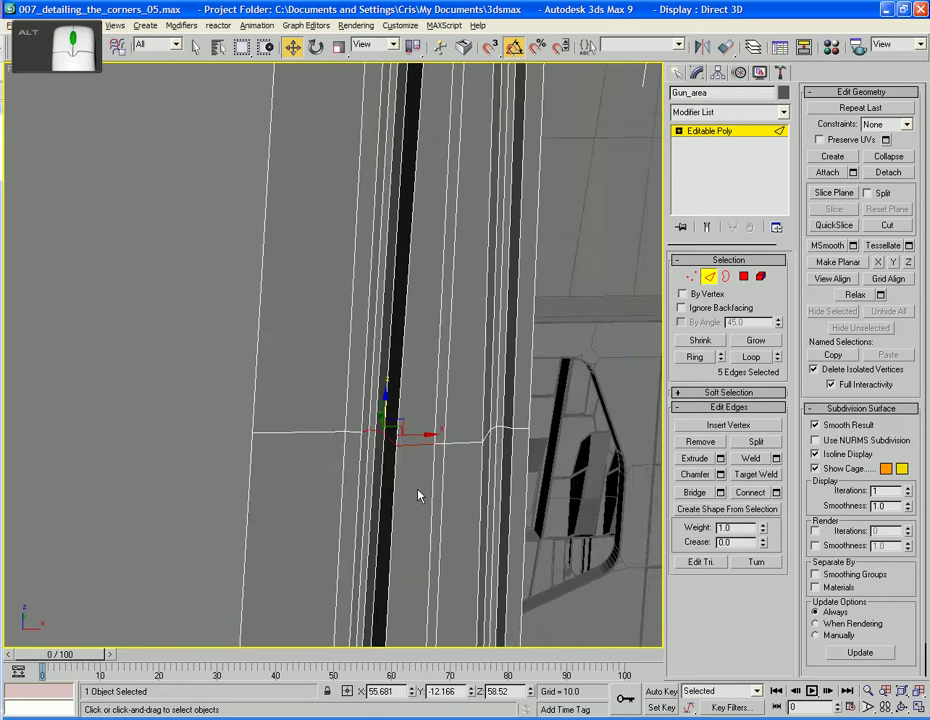
pyautogui.keyDown('ctrl'); pyautogui.click(431, 465); pyautogui.keyUp('ctrl')
pyautogui.keyDown('ctrl'); pyautogui.click(439, 467); pyautogui.keyUp('ctrl')
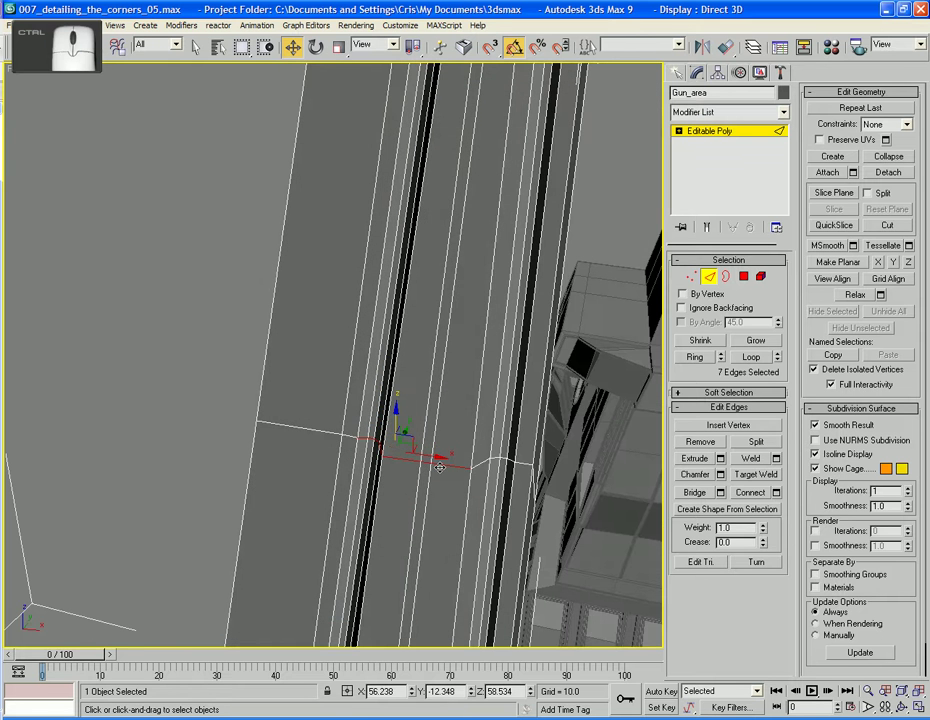
pyautogui.keyDown('ctrl'); pyautogui.click(484, 470); pyautogui.keyUp('ctrl')
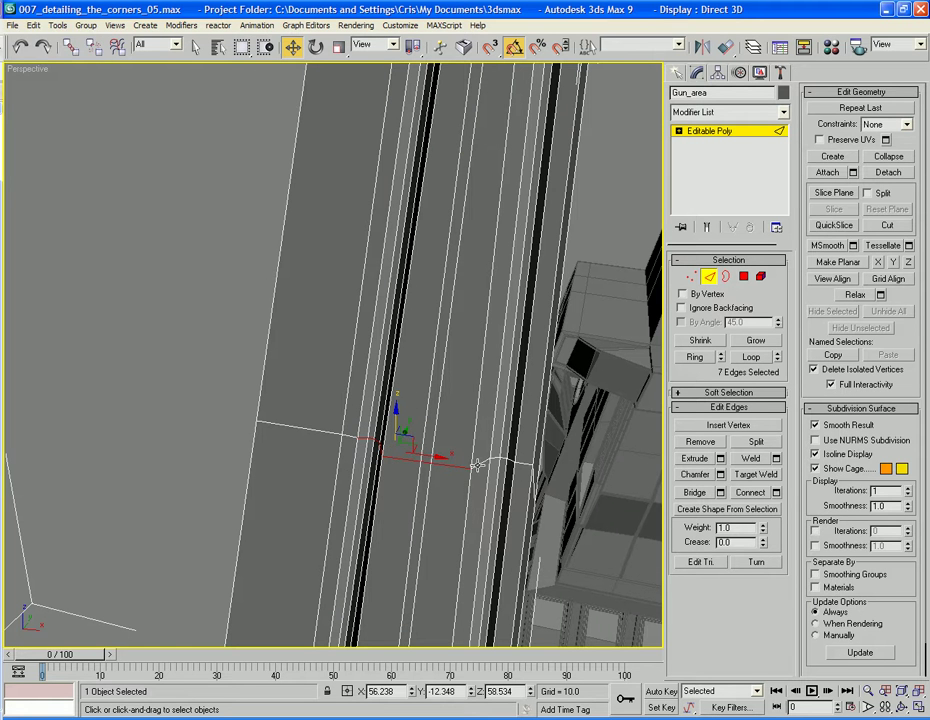
pyautogui.keyDown('ctrl'); pyautogui.click(509, 461); pyautogui.keyUp('ctrl')
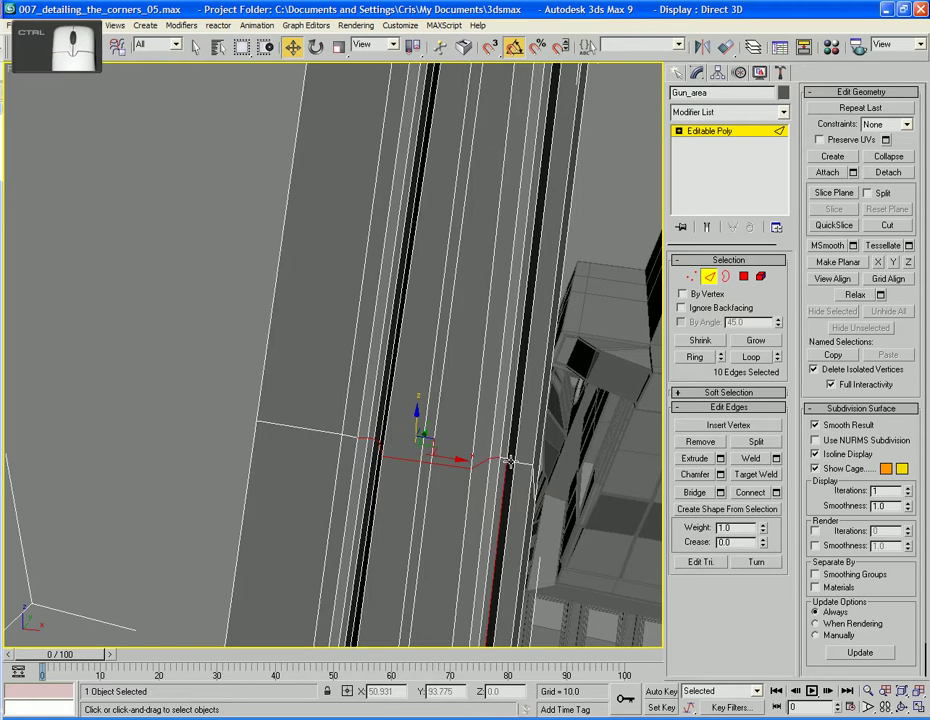
pyautogui.keyDown('alt'); pyautogui.click(507, 467); pyautogui.keyUp('alt')
pyautogui.scroll(5, 366, 336)
pyautogui.moveTo(510, 393); pyautogui.dragTo(413, 425, button='middle')
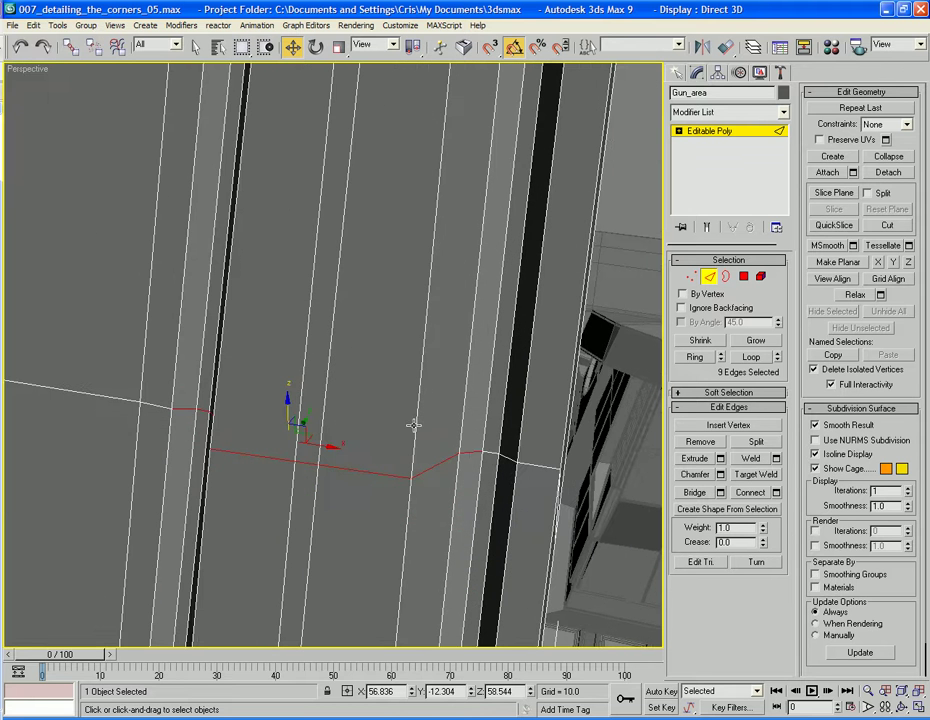
pyautogui.keyDown('ctrl'); pyautogui.click(497, 457); pyautogui.keyUp('ctrl')
pyautogui.keyDown('ctrl'); pyautogui.click(512, 461); pyautogui.keyUp('ctrl')
pyautogui.scroll(-7, 516, 453)
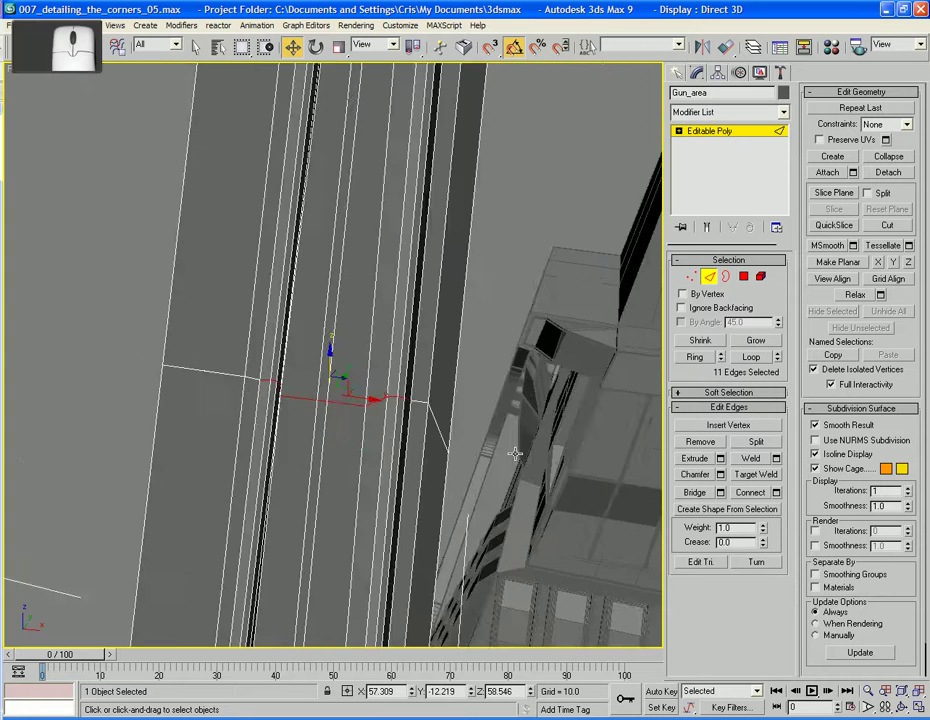
pyautogui.press('BackSpace')
# Step: Remove the ten leftover vertices across the strip's lengthwise edges at mid-height
pyautogui.keyDown('alt'); pyautogui.moveTo(483, 452); pyautogui.dragTo(336, 371, button='middle'); pyautogui.keyUp('alt')
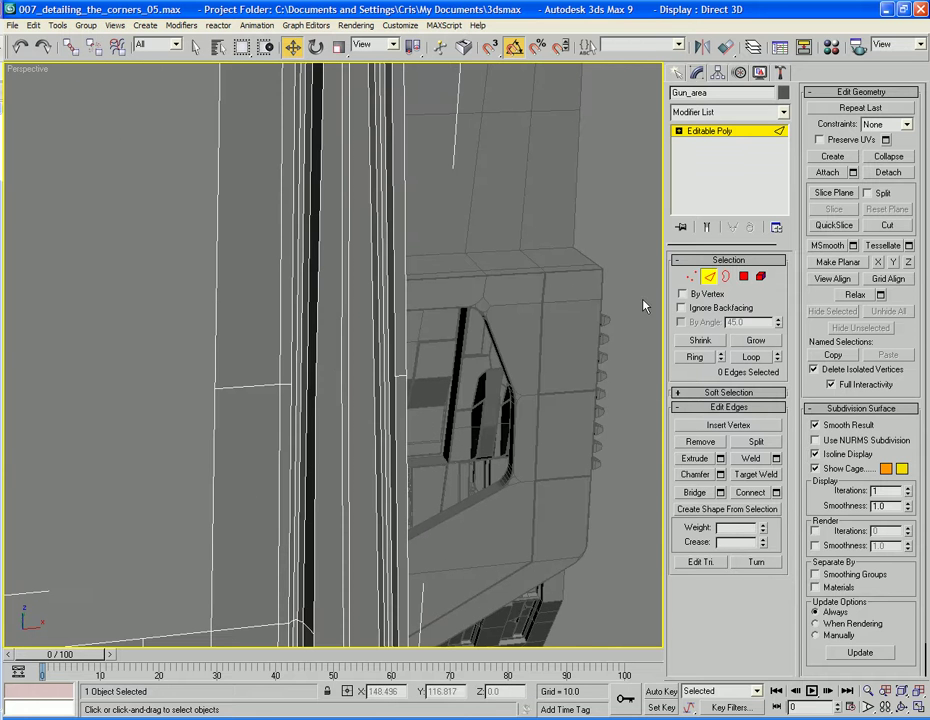
pyautogui.click(691, 278)
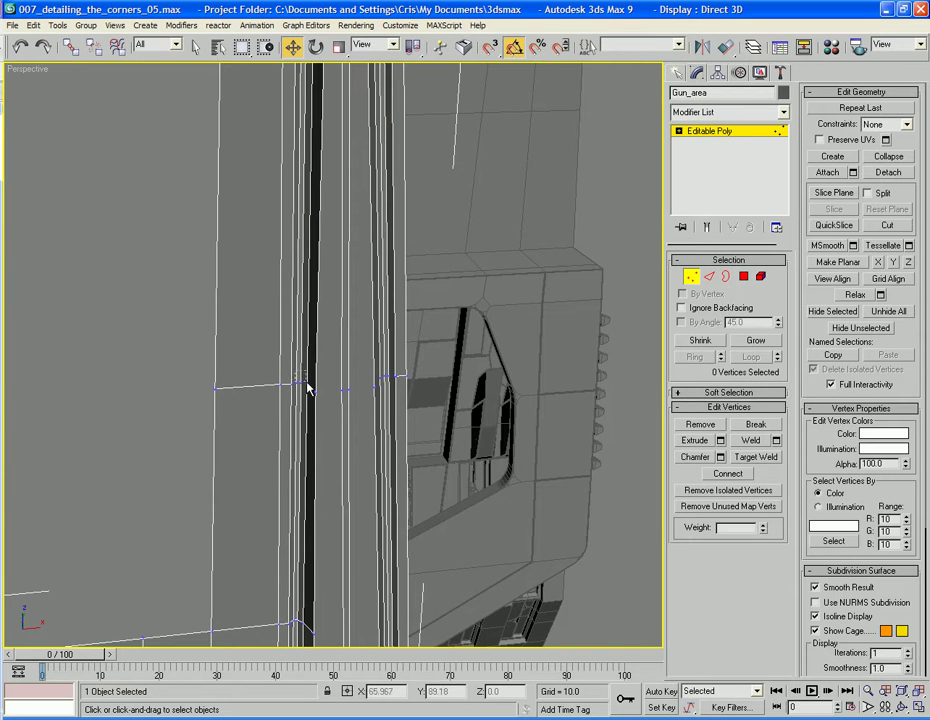
pyautogui.moveTo(308, 382); pyautogui.dragTo(393, 404)
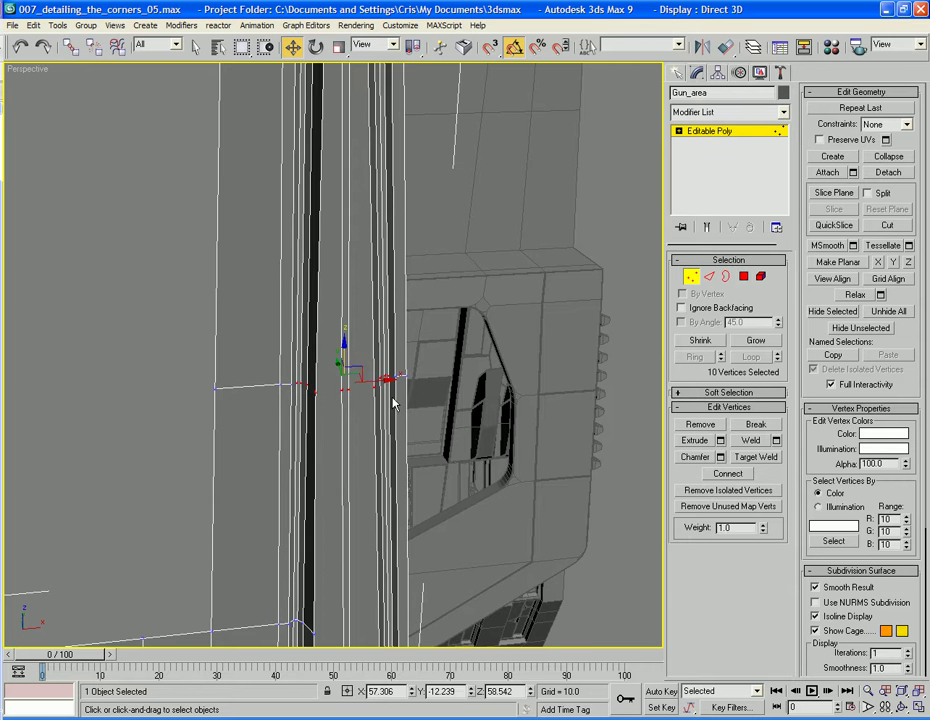
pyautogui.press('BackSpace')
pyautogui.scroll(-5, 390, 398)
pyautogui.keyDown('alt'); pyautogui.moveTo(387, 396); pyautogui.dragTo(326, 484, button='middle'); pyautogui.keyUp('alt')
pyautogui.scroll(3, 390, 414)
pyautogui.scroll(5, 326, 484)
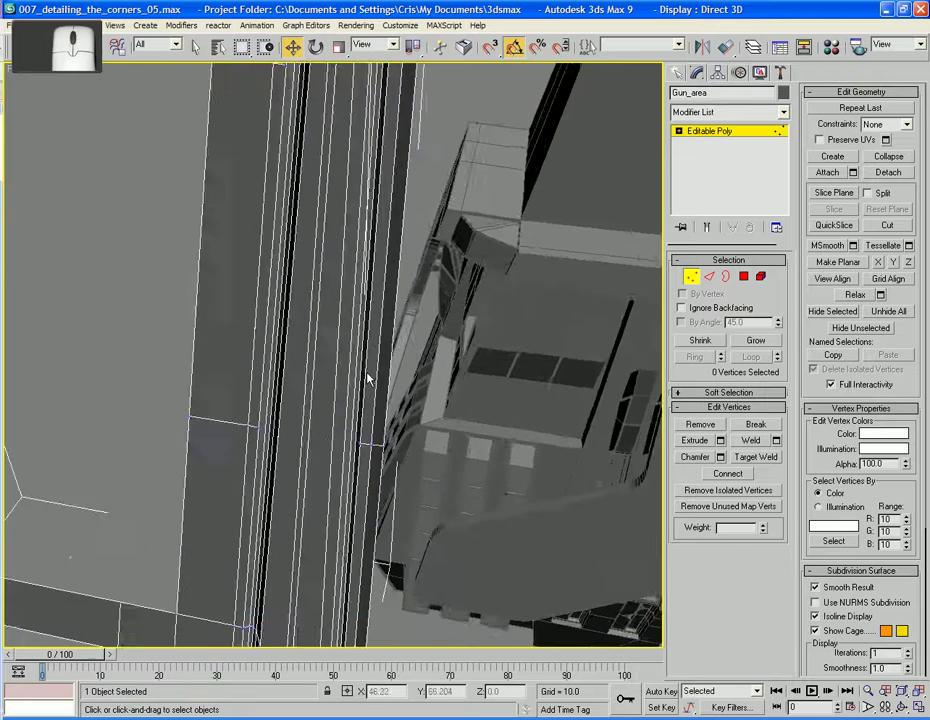
pyautogui.scroll(-5, 367, 380)
pyautogui.press('2')
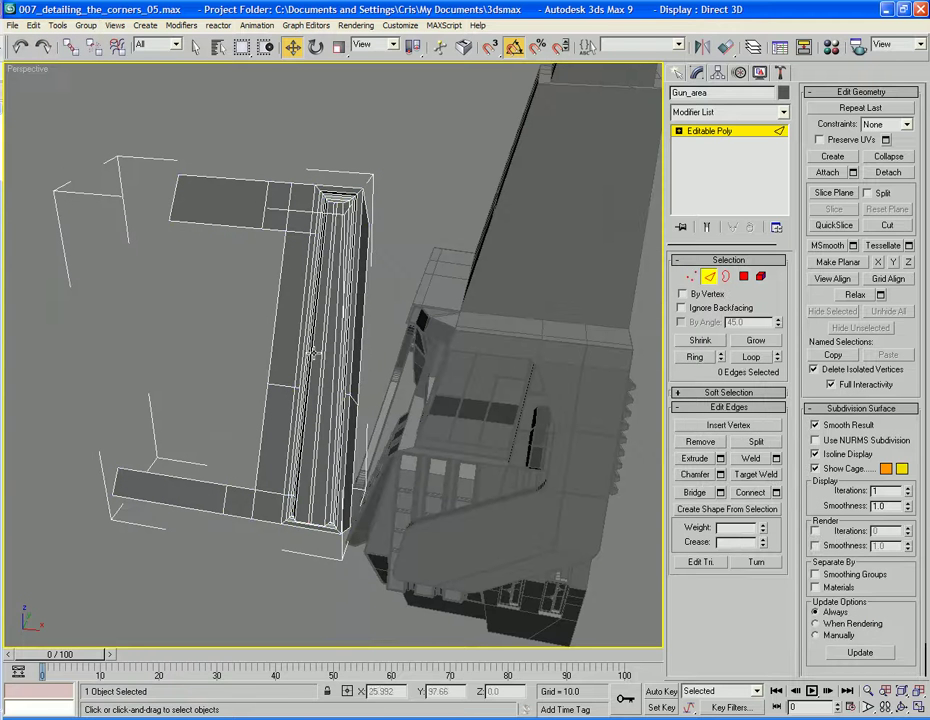
# Step: Connect the two lengthwise edges of the narrow centre sliver with one crosswise segment at mid-height
pyautogui.click(320, 354)
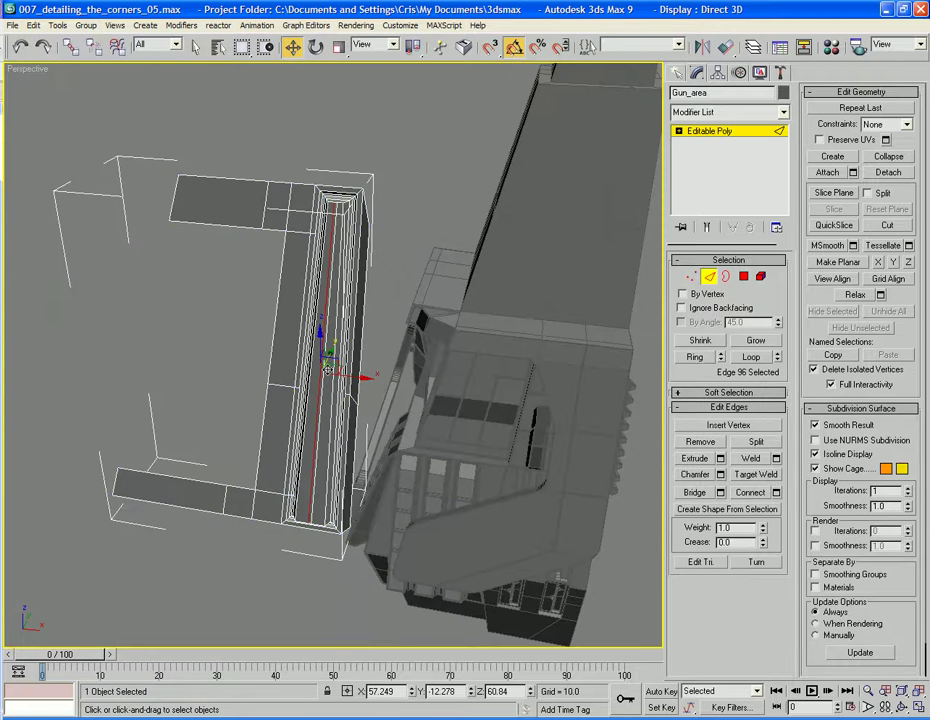
pyautogui.keyDown('ctrl'); pyautogui.click(319, 438); pyautogui.keyUp('ctrl')
pyautogui.scroll(5, 319, 438)
pyautogui.moveTo(321, 438); pyautogui.dragTo(491, 416, button='middle')
pyautogui.click(777, 493)
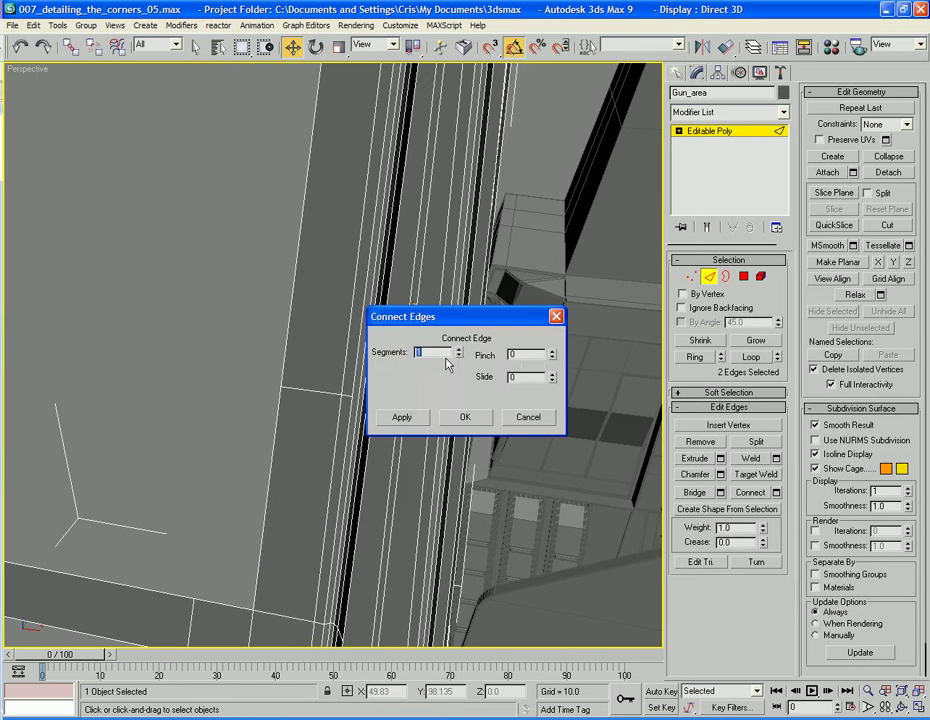
pyautogui.click(488, 424)
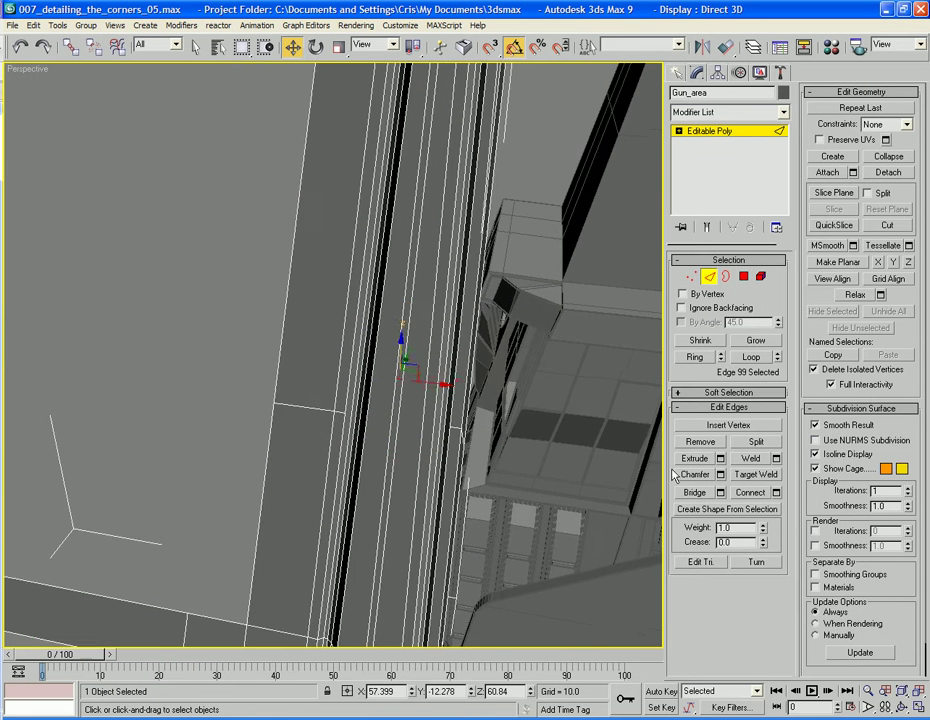
pyautogui.click(709, 477)
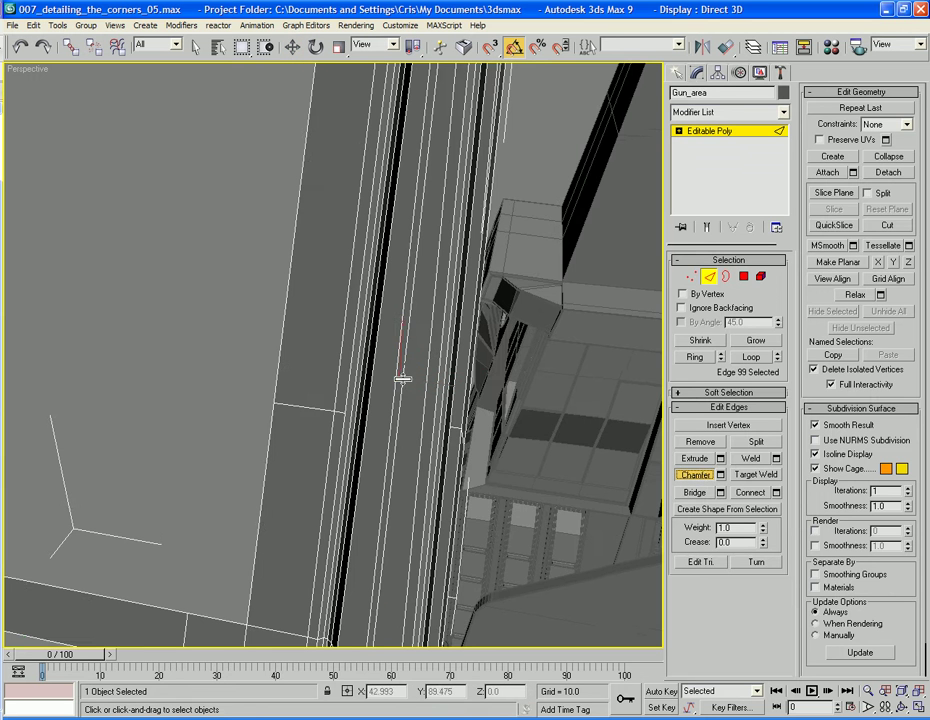
pyautogui.moveTo(405, 374); pyautogui.dragTo(411, 339)
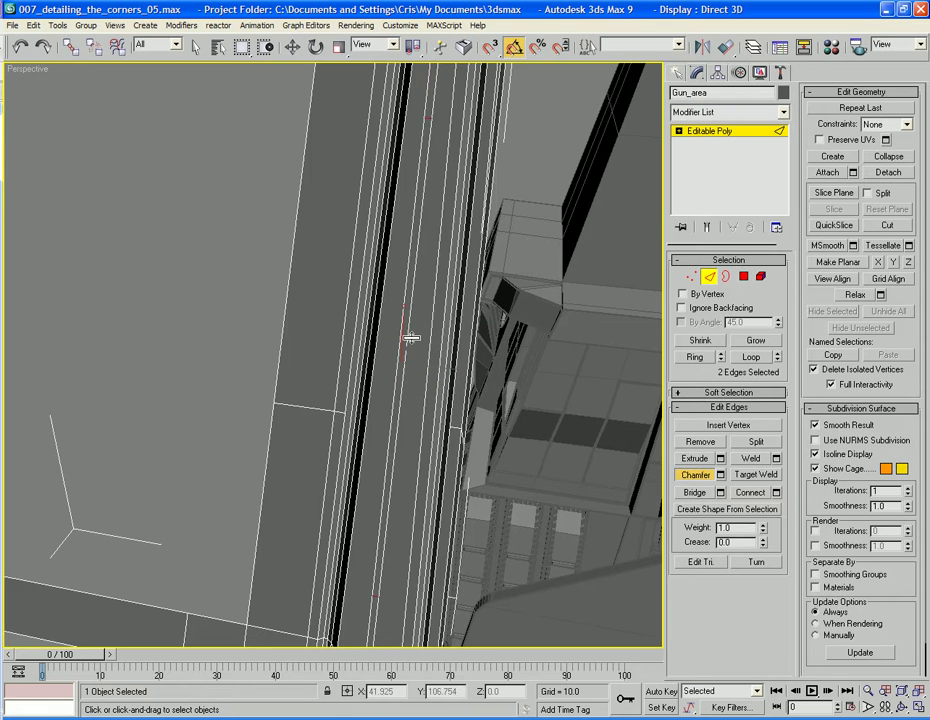
pyautogui.scroll(-5, 413, 338)
pyautogui.keyDown('alt'); pyautogui.moveTo(413, 337); pyautogui.dragTo(388, 366, button='middle'); pyautogui.keyUp('alt')
pyautogui.hotkey('ctrl', 'z')
pyautogui.scroll(5, 388, 370)
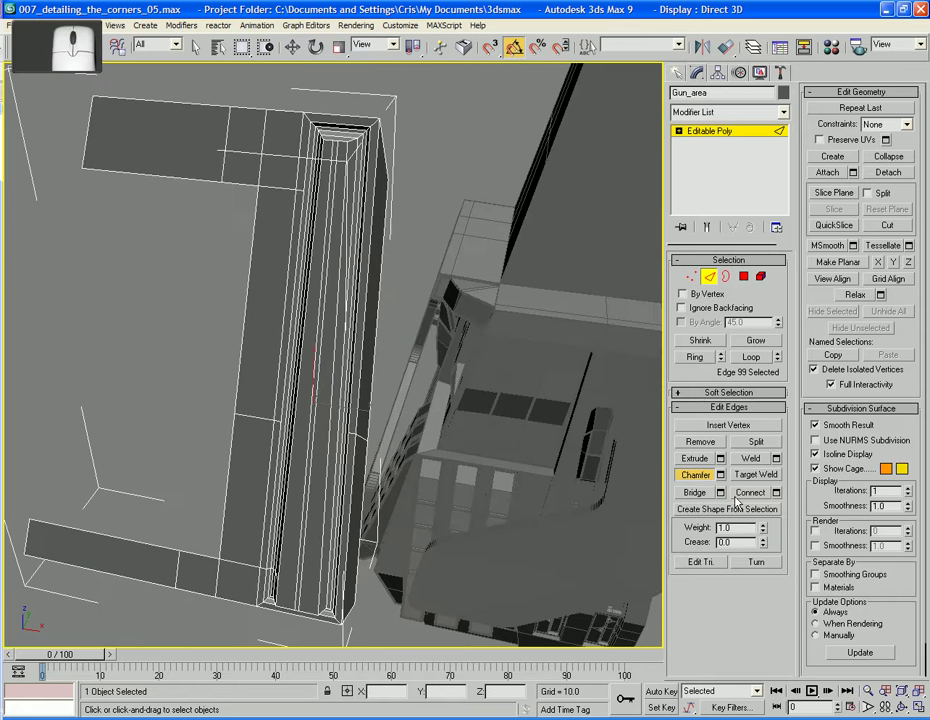
# Step: Chamfer the centre sliver's new crosswise edge far enough to place its two resulting edges near the strip's upper and lower ends
pyautogui.press('w')
pyautogui.click(721, 476)
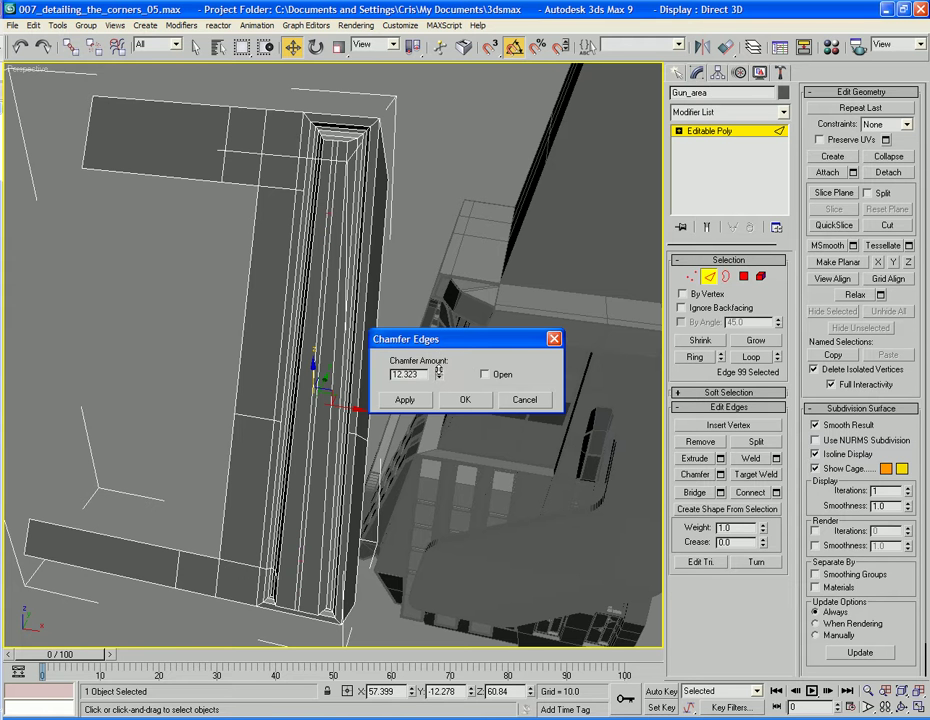
pyautogui.click(459, 400)
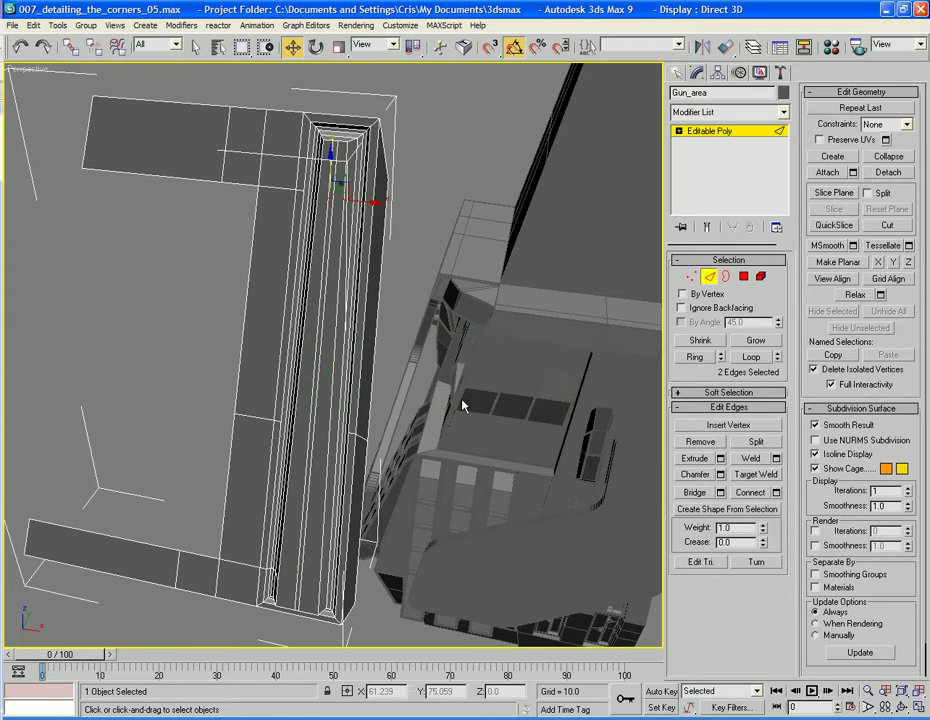
pyautogui.click(720, 459)
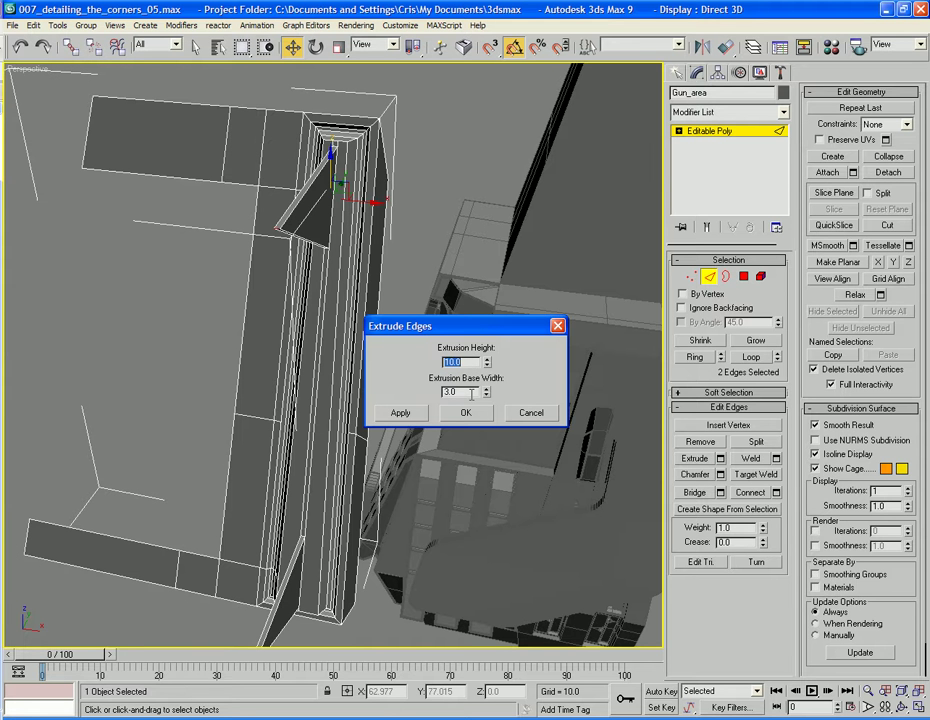
pyautogui.write('0')
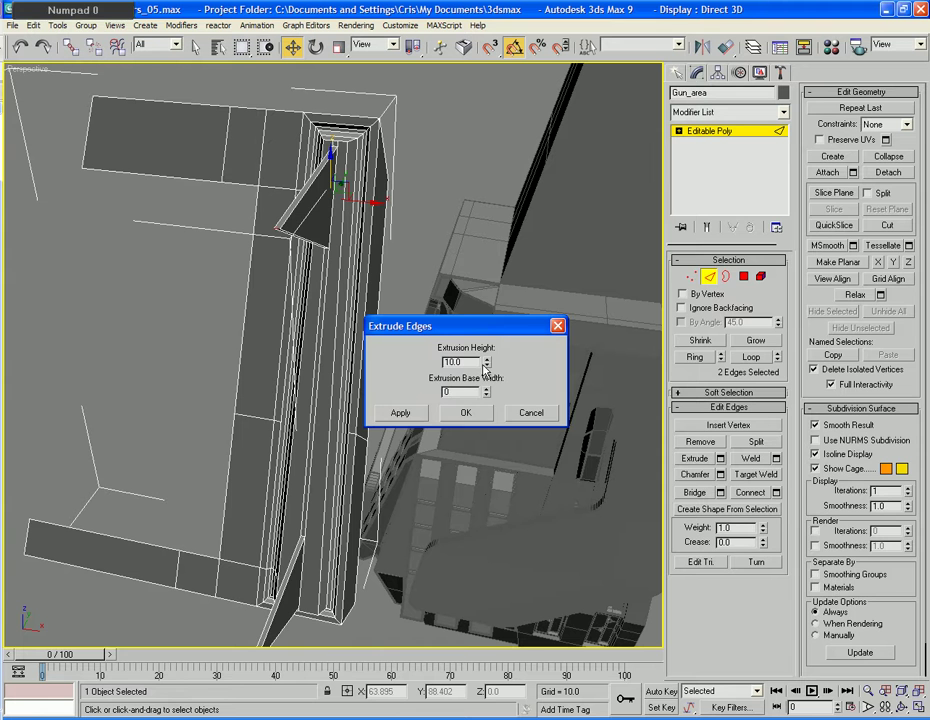
pyautogui.click(531, 412)
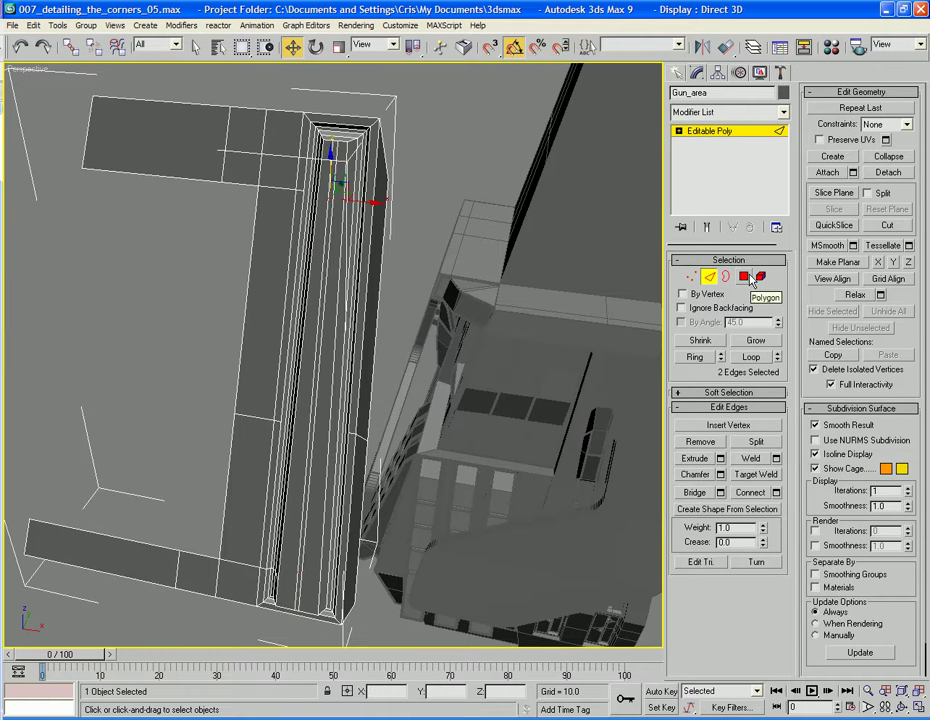
# Step: Extrude the long thin centre polygon inward to about -1.16 as a groove, clear the selection and hide the edge display
pyautogui.click(752, 279)
pyautogui.click(316, 361)
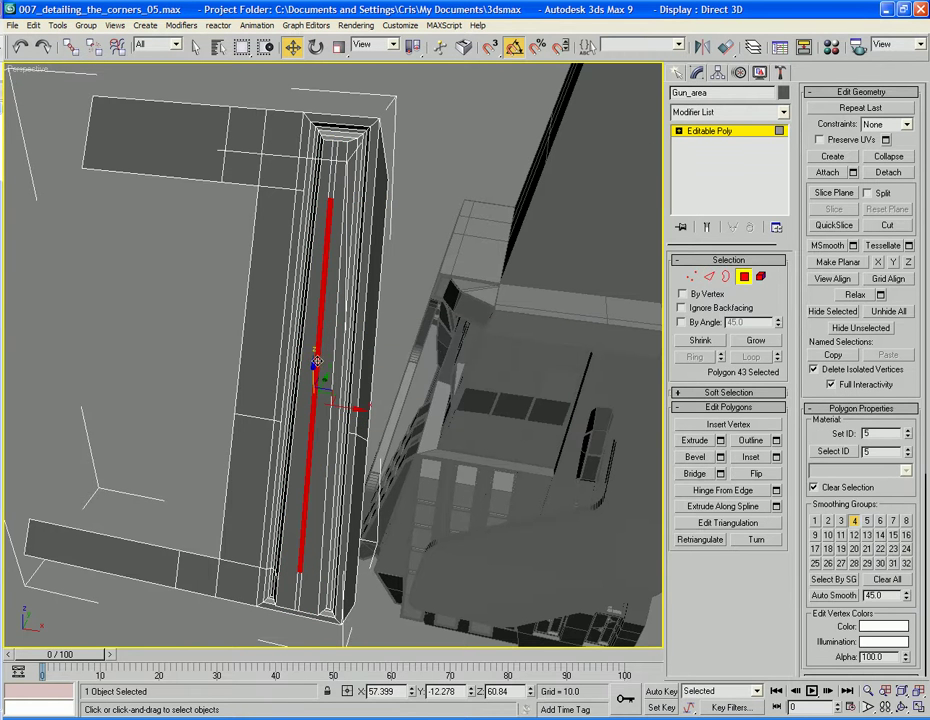
pyautogui.click(720, 441)
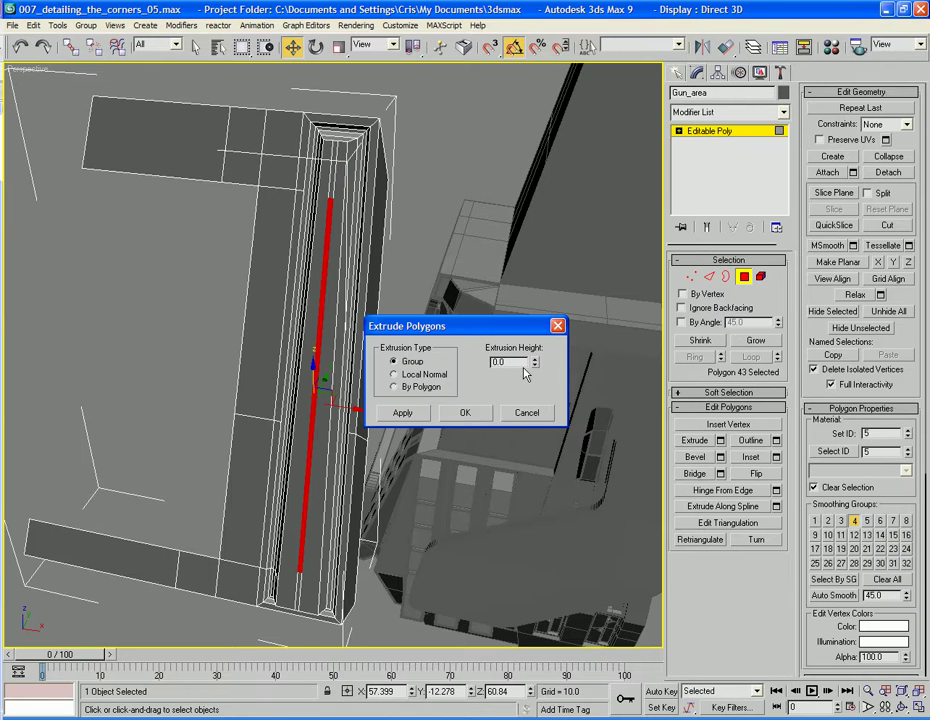
pyautogui.moveTo(535, 362); pyautogui.dragTo(537, 383)
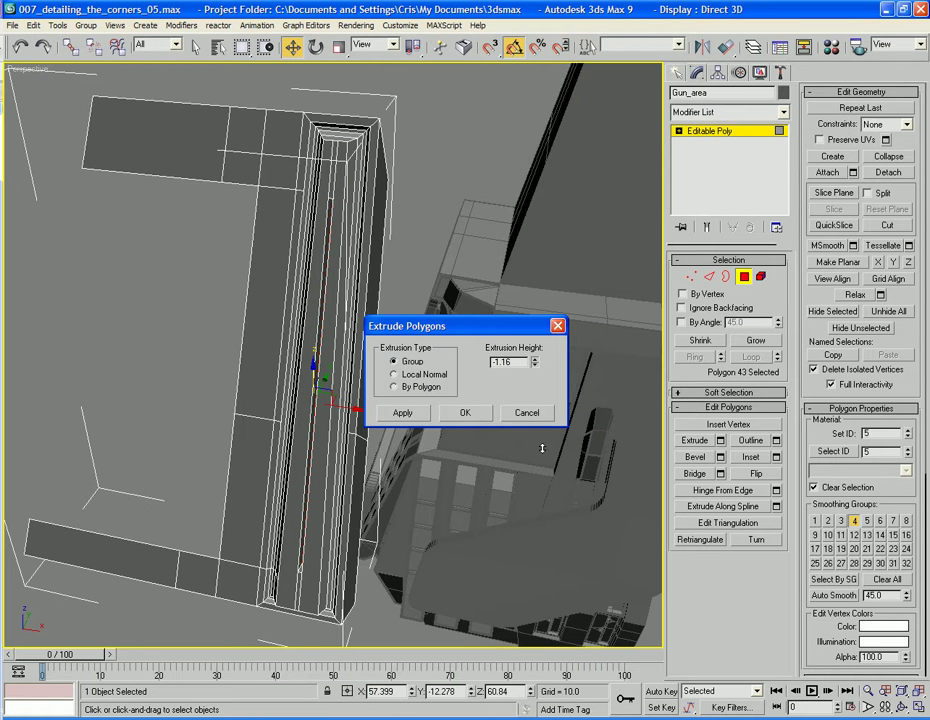
pyautogui.click(480, 411)
pyautogui.click(116, 256)
pyautogui.press('F4')
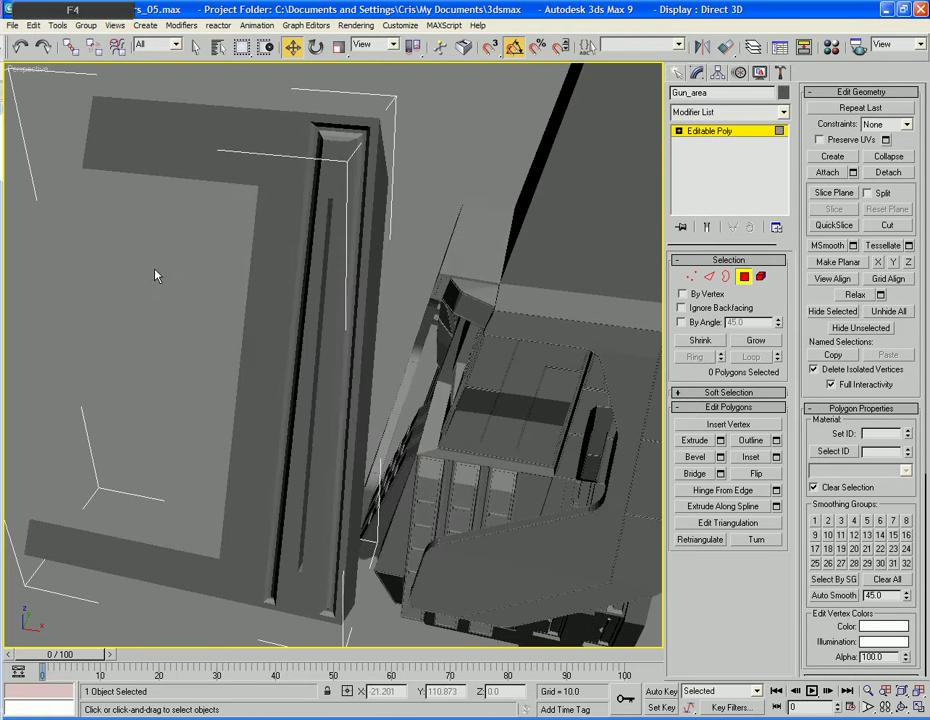
# Step: Inset the three top-arm polygons, three bottom-arm polygons and the lower upright polygon as groups by 0.2
pyautogui.keyDown('alt'); pyautogui.moveTo(196, 382); pyautogui.dragTo(430, 334, button='middle'); pyautogui.keyUp('alt')
pyautogui.scroll(3, 397, 415)
pyautogui.scroll(-4, 423, 356)
pyautogui.scroll(2, 422, 355)
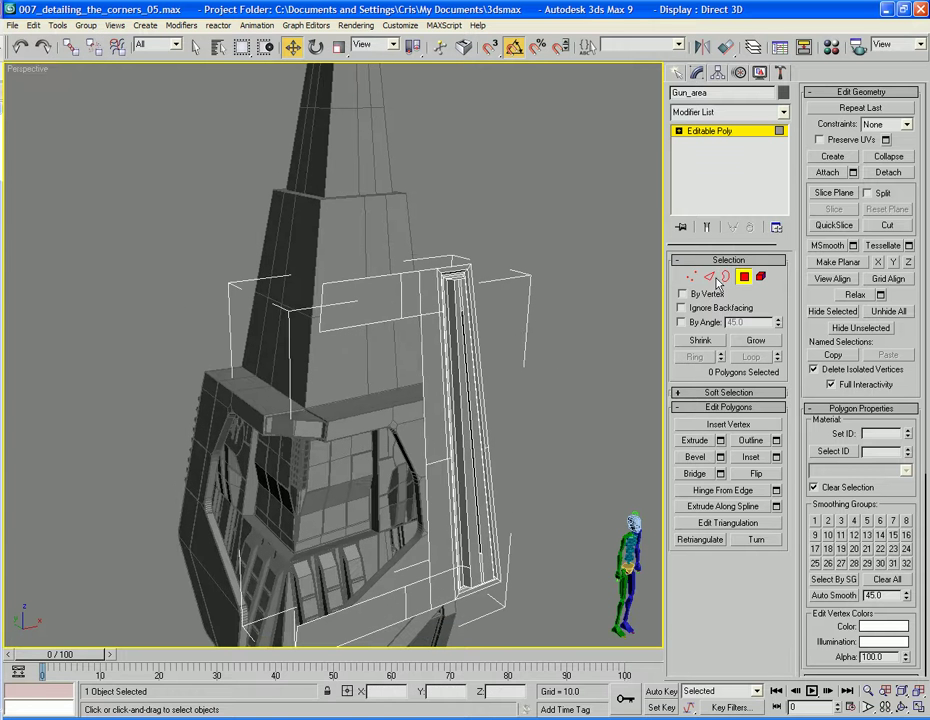
pyautogui.click(433, 295)
pyautogui.keyDown('ctrl'); pyautogui.click(413, 299); pyautogui.keyUp('ctrl')
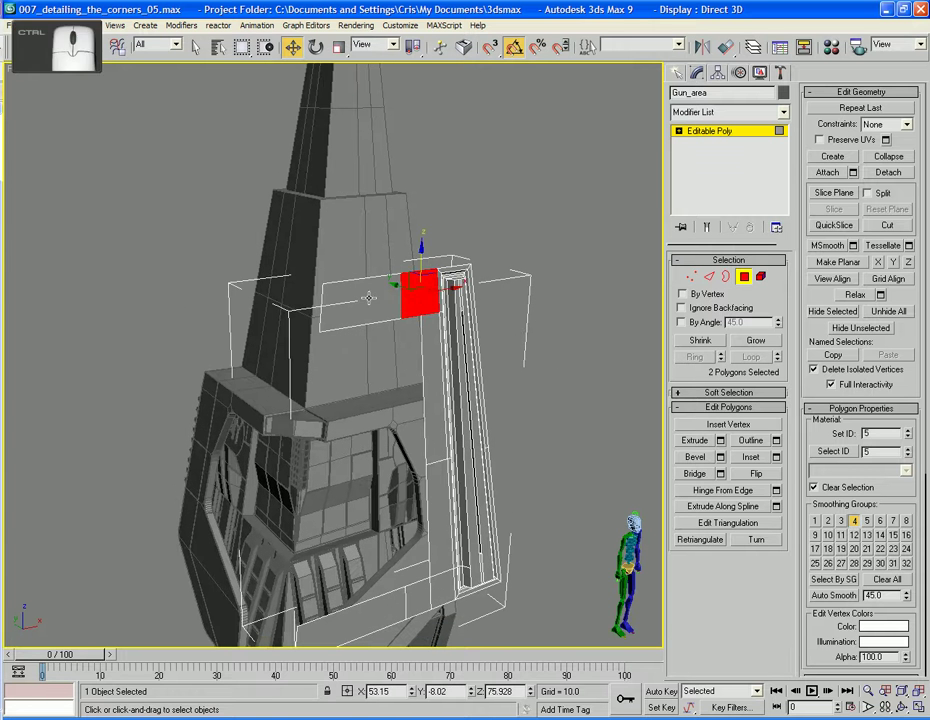
pyautogui.keyDown('ctrl'); pyautogui.click(371, 299); pyautogui.keyUp('ctrl')
pyautogui.moveTo(382, 570); pyautogui.dragTo(390, 503, button='middle')
pyautogui.keyDown('ctrl'); pyautogui.click(384, 542); pyautogui.keyUp('ctrl')
pyautogui.keyDown('ctrl'); pyautogui.click(432, 522); pyautogui.keyUp('ctrl')
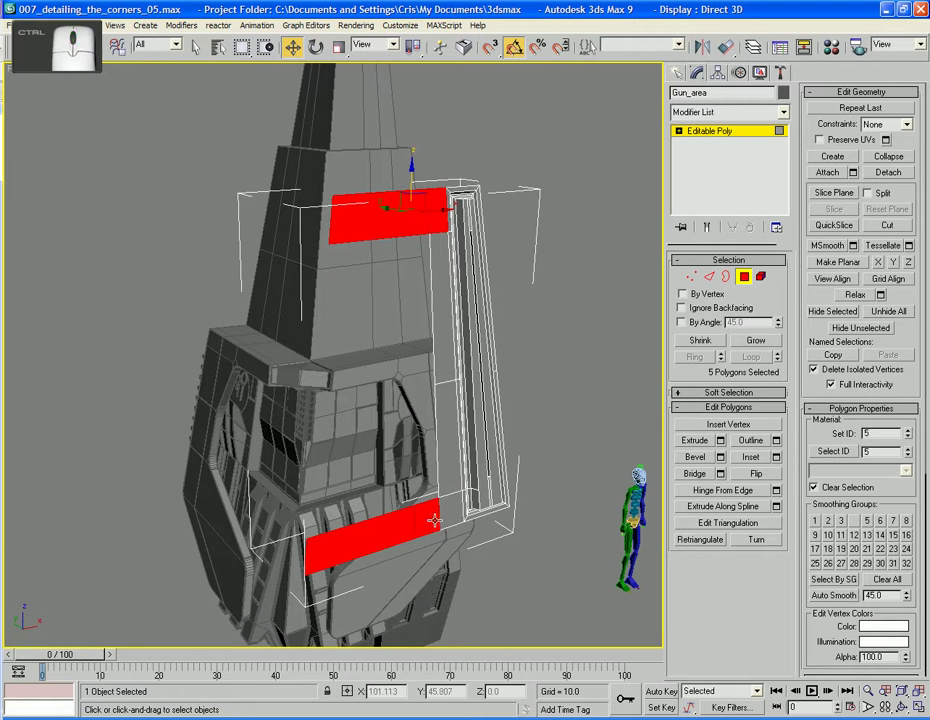
pyautogui.keyDown('ctrl'); pyautogui.click(455, 512); pyautogui.keyUp('ctrl')
pyautogui.keyDown('ctrl'); pyautogui.click(454, 478); pyautogui.keyUp('ctrl')
pyautogui.keyDown('alt'); pyautogui.moveTo(454, 478); pyautogui.dragTo(450, 509, button='middle'); pyautogui.keyUp('alt')
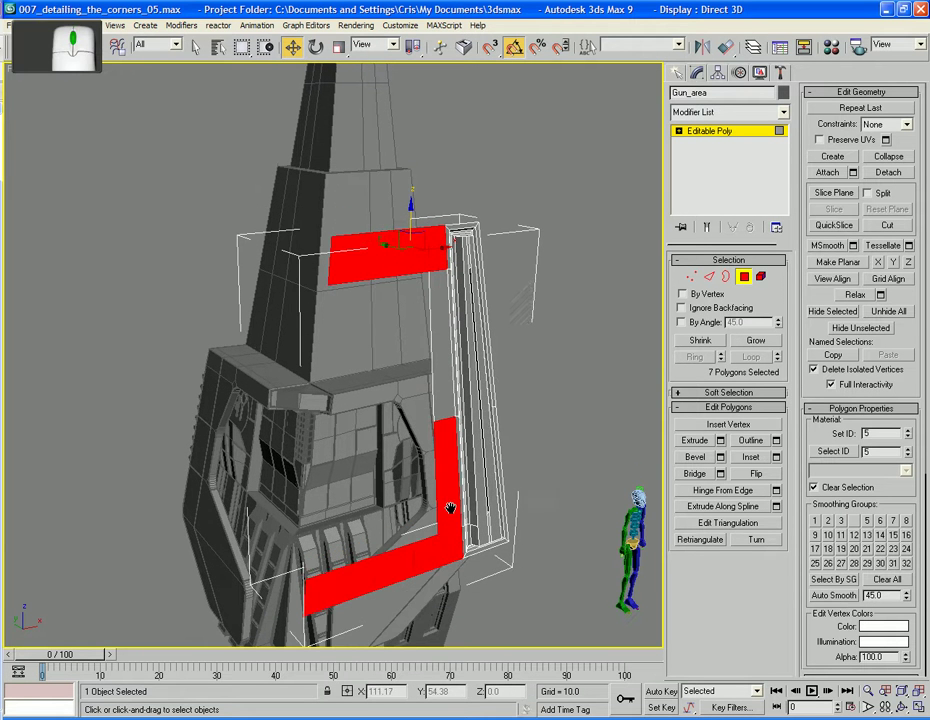
pyautogui.click(776, 457)
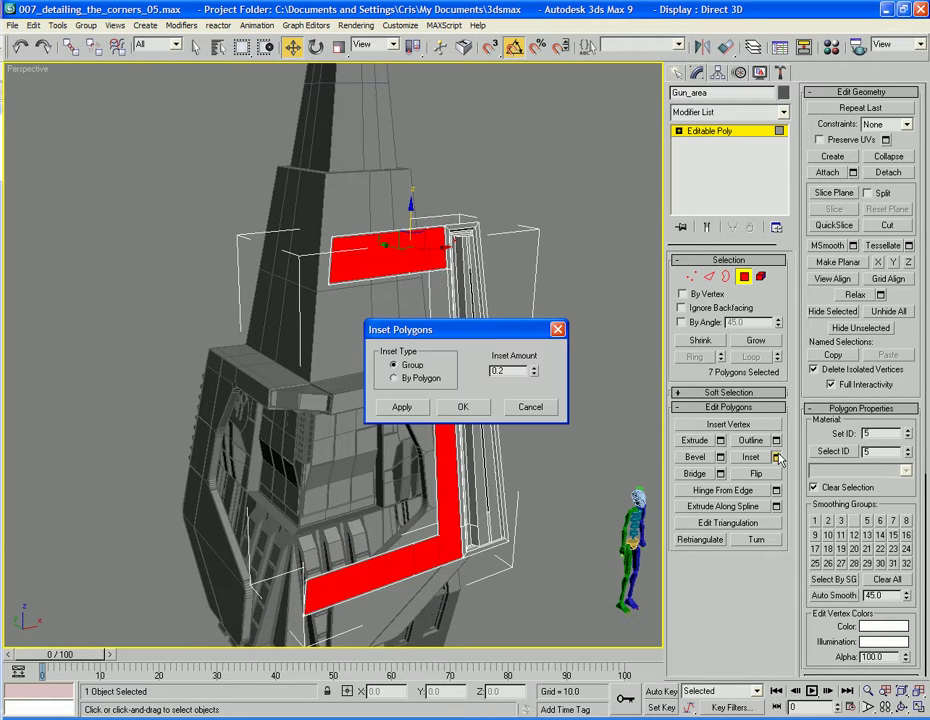
pyautogui.click(470, 411)
# Step: Bevel the seven selected polygons inward with height -0.25 and outline -0.25, and inset them by 0.2
pyautogui.click(720, 457)
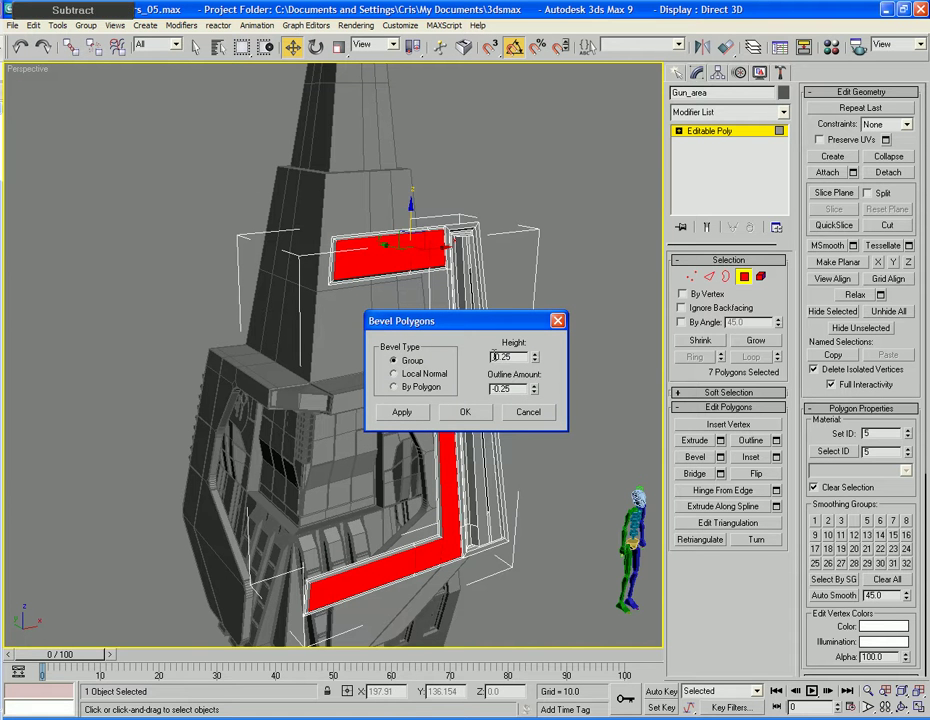
pyautogui.click(464, 411)
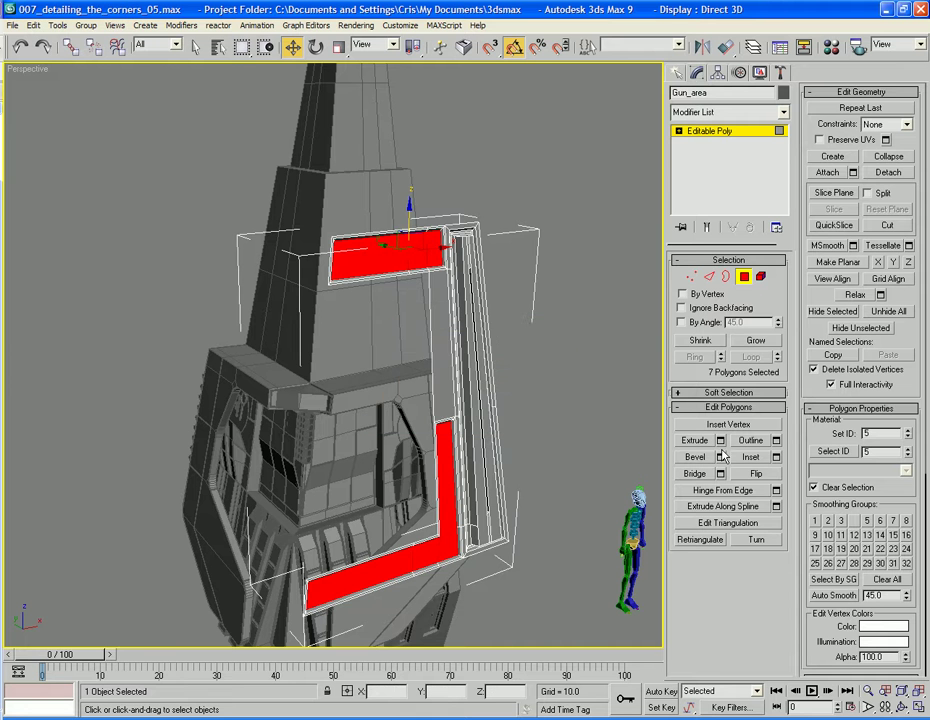
pyautogui.click(777, 457)
pyautogui.click(466, 409)
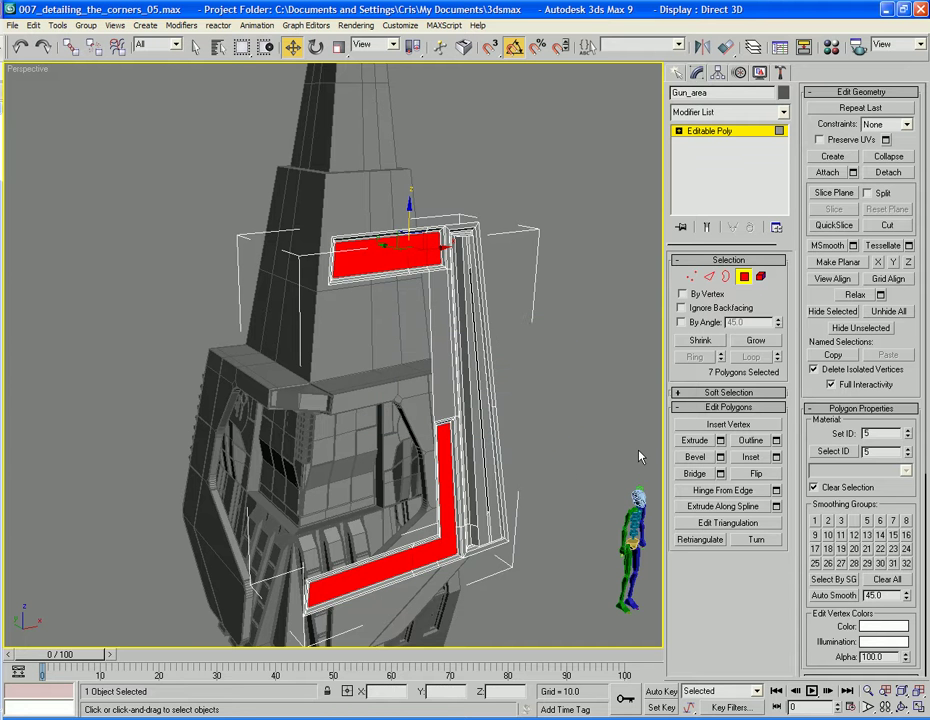
# Step: Bevel the seven inset polygons outward with height 0.25 and outline -0.25, and clear the selection
pyautogui.click(720, 457)
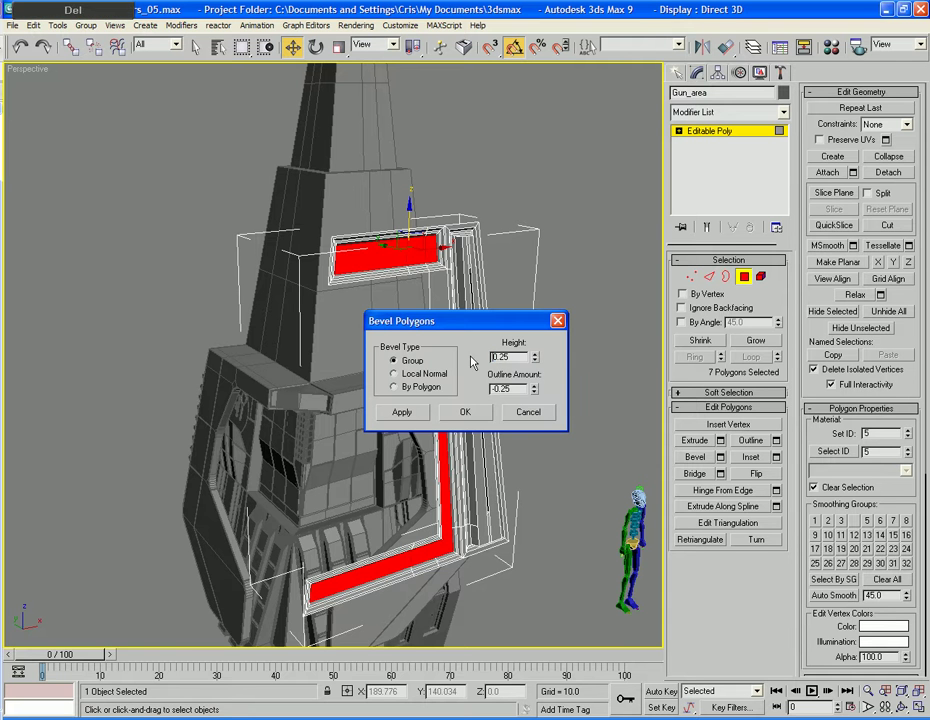
pyautogui.press('Tab')
pyautogui.click(465, 412)
pyautogui.click(555, 372)
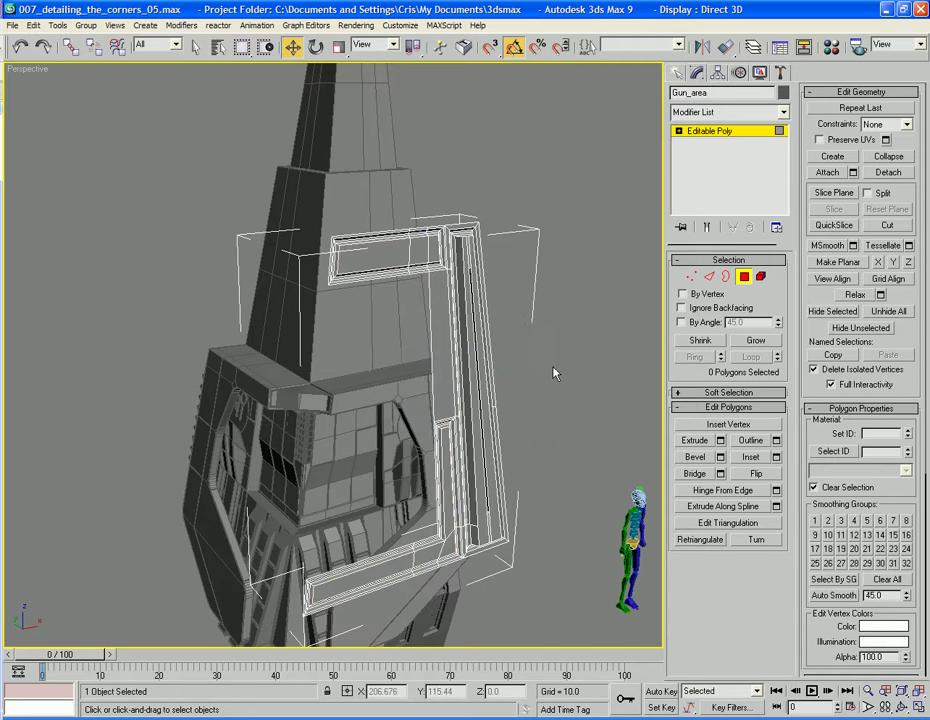
# Step: Inset the two upright polygons between the top arm and the lower panel as a group by 0.2
pyautogui.keyDown('alt'); pyautogui.moveTo(555, 372); pyautogui.dragTo(427, 386, button='middle'); pyautogui.keyUp('alt')
pyautogui.scroll(3, 533, 373)
pyautogui.scroll(3, 430, 378)
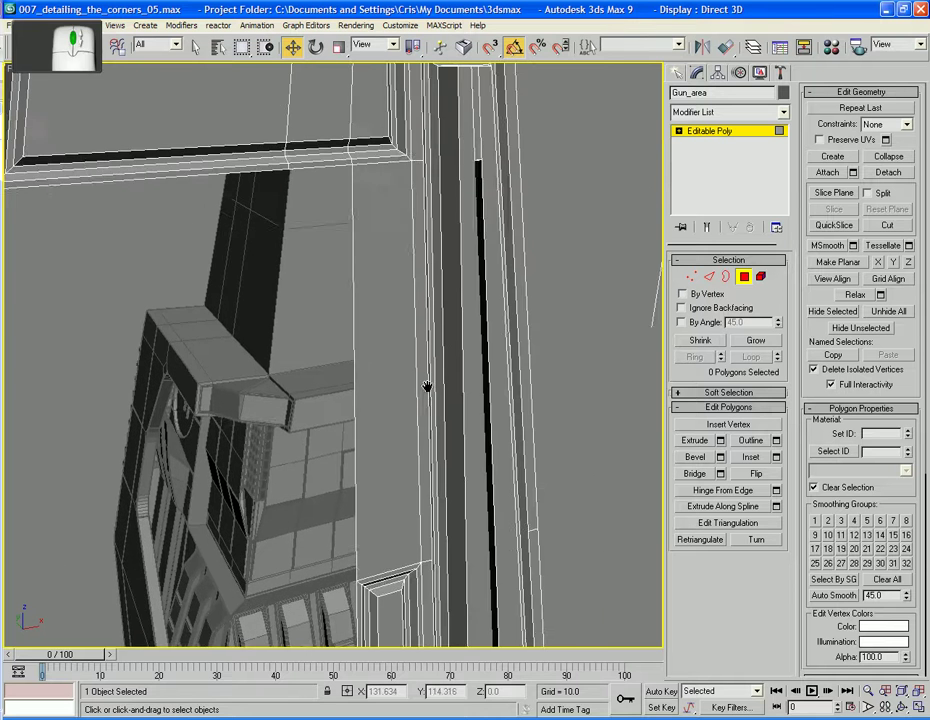
pyautogui.keyDown('alt'); pyautogui.moveTo(418, 325); pyautogui.dragTo(441, 311, button='middle'); pyautogui.keyUp('alt')
pyautogui.scroll(-3, 403, 345)
pyautogui.scroll(3, 407, 338)
pyautogui.click(390, 327)
pyautogui.keyDown('ctrl'); pyautogui.click(418, 322); pyautogui.keyUp('ctrl')
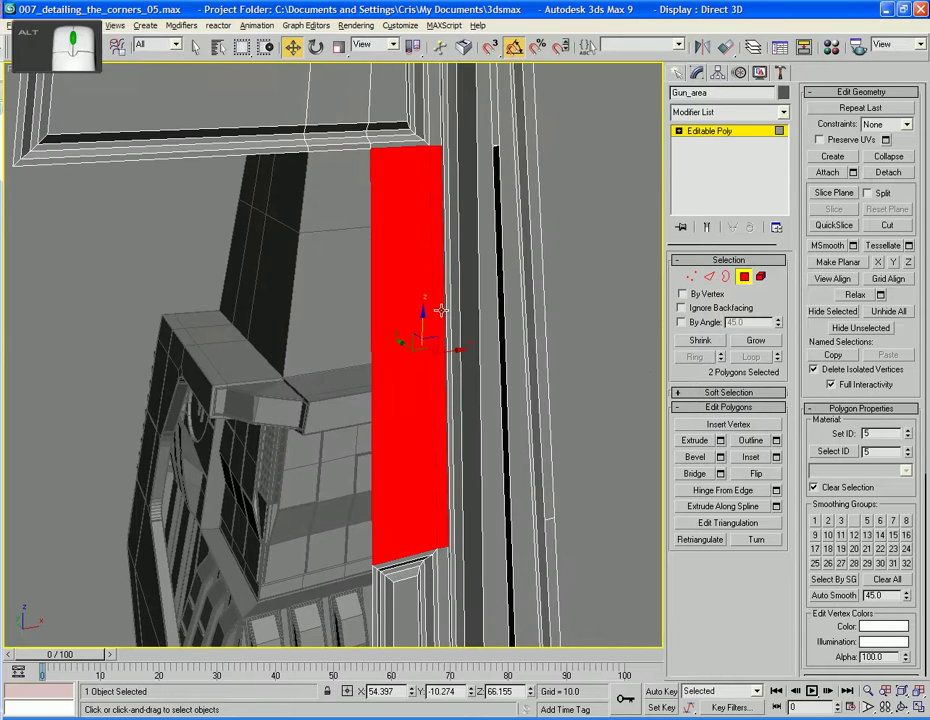
pyautogui.click(776, 457)
pyautogui.click(474, 409)
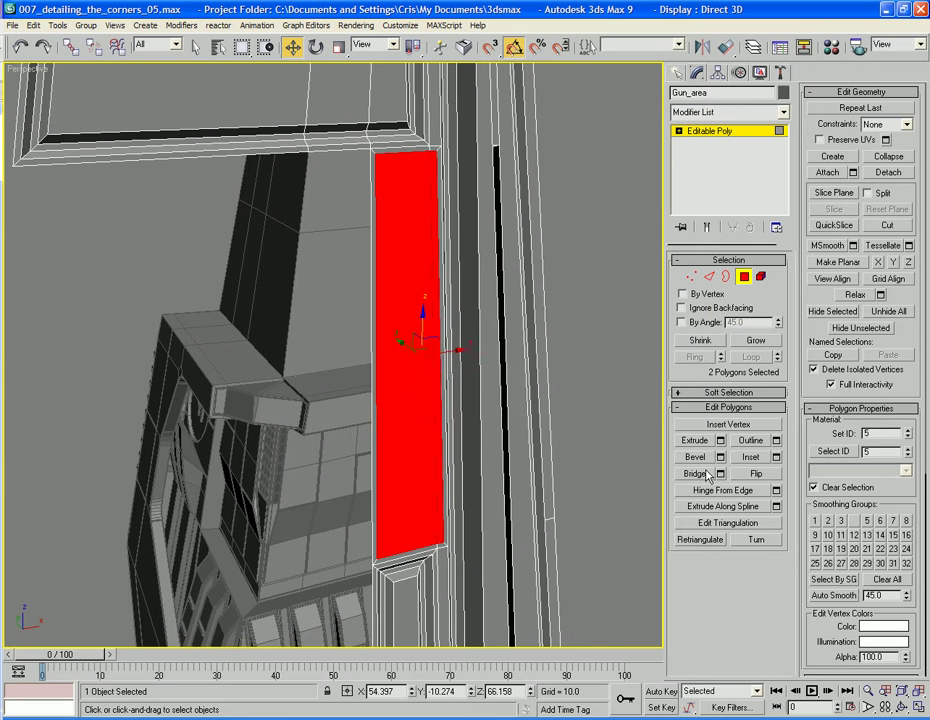
# Step: Bevel the upper upright's two inset polygons inward with height -0.25 and outline -0.25
pyautogui.click(720, 457)
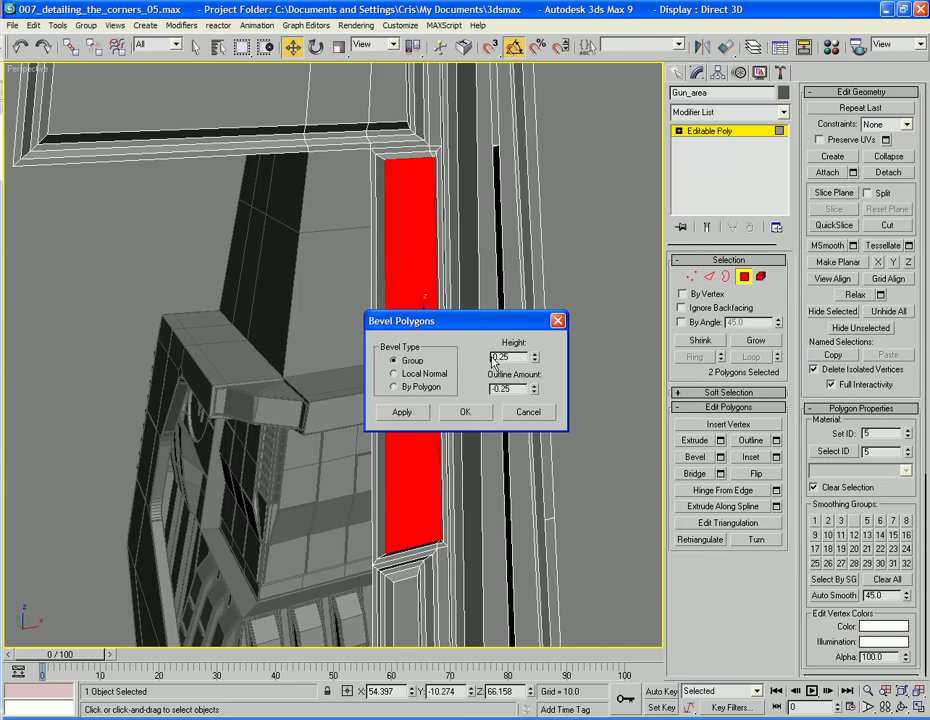
pyautogui.write('-')
pyautogui.press('Tab')
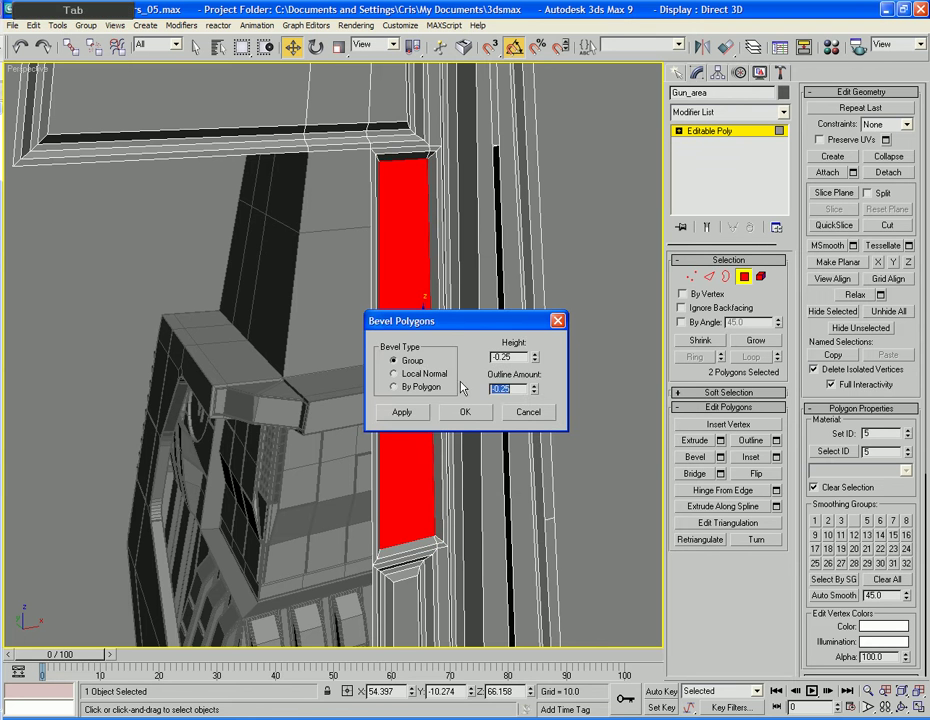
pyautogui.click(463, 414)
# Step: Inset the upper upright's recessed polygons by 0.2 and bevel them outward with height 0.25 and outline -0.25
pyautogui.click(776, 457)
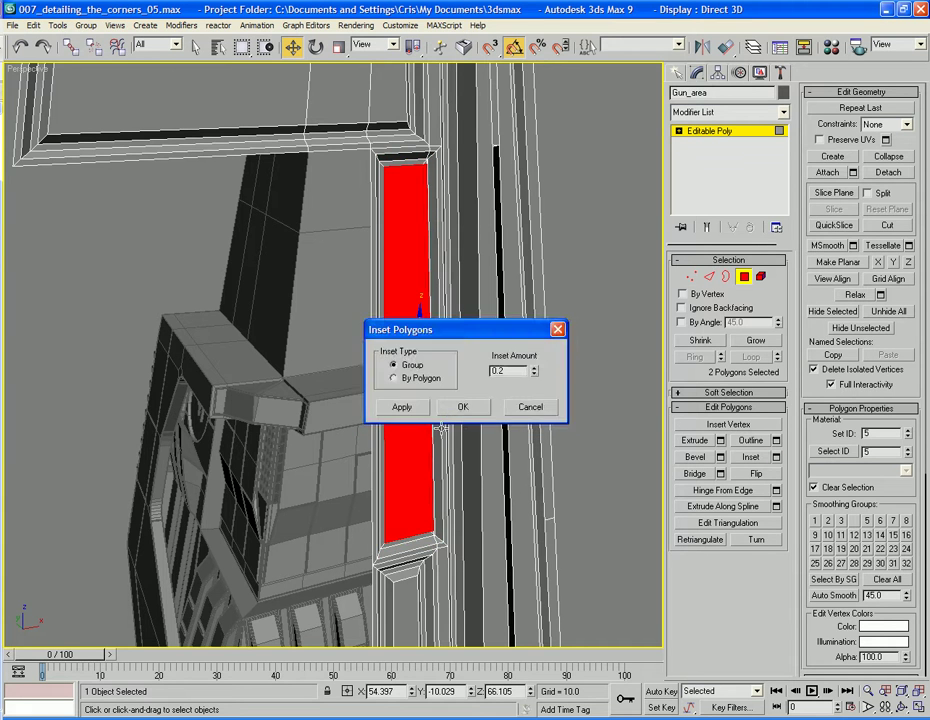
pyautogui.click(461, 410)
pyautogui.click(720, 457)
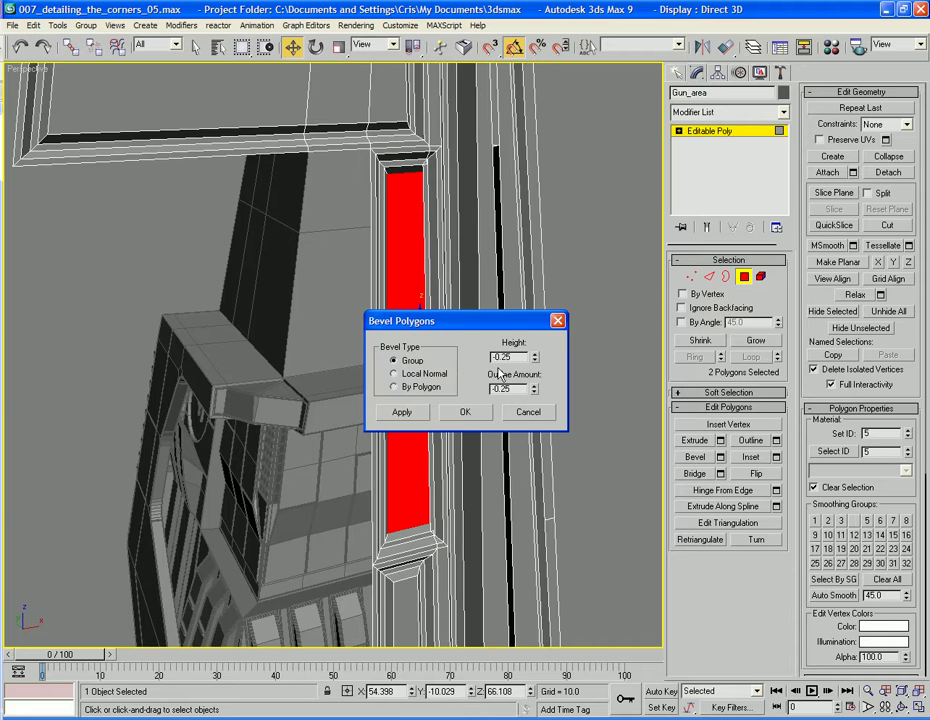
pyautogui.press('Tab')
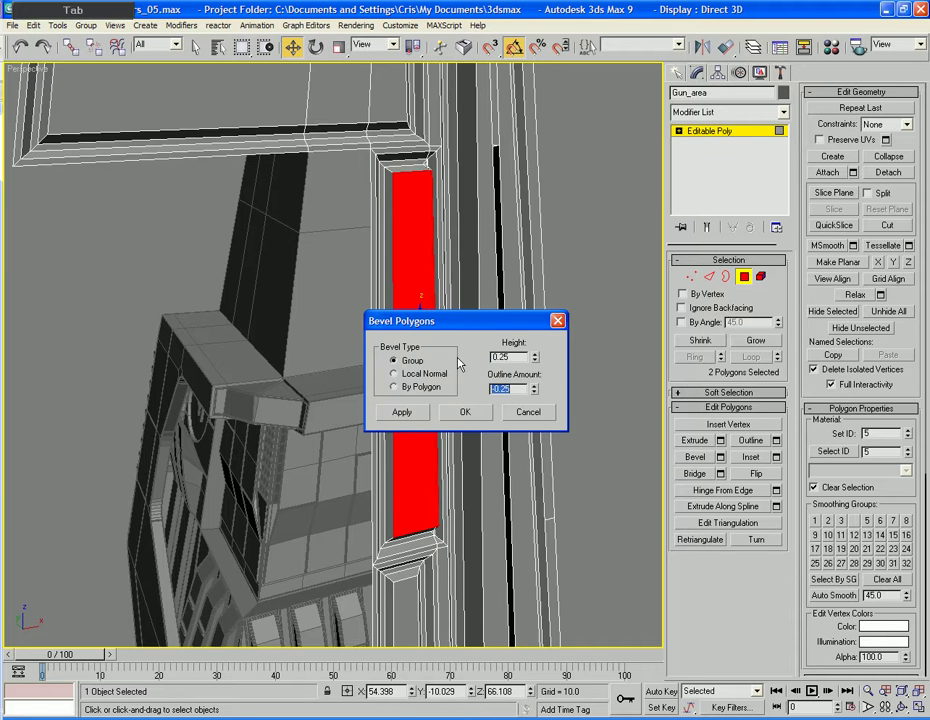
pyautogui.click(465, 413)
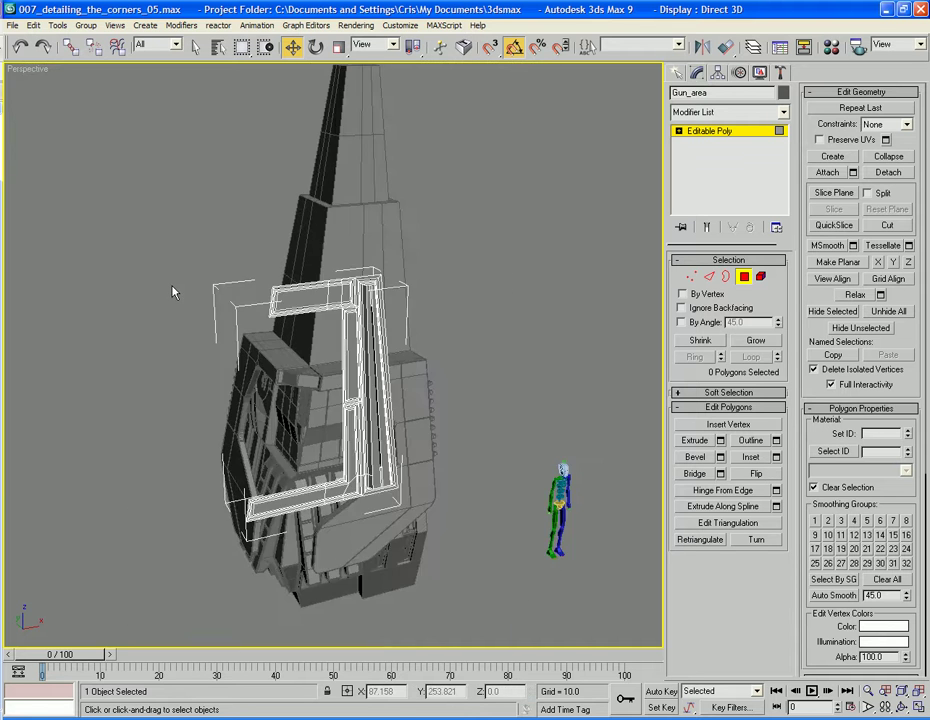
# Step: Hide the edge display and examine the detailed half frame beside the whole tower
pyautogui.press('F4')
pyautogui.keyDown('alt'); pyautogui.moveTo(201, 318); pyautogui.dragTo(315, 320, button='middle'); pyautogui.keyUp('alt')
pyautogui.scroll(-6, 315, 320)
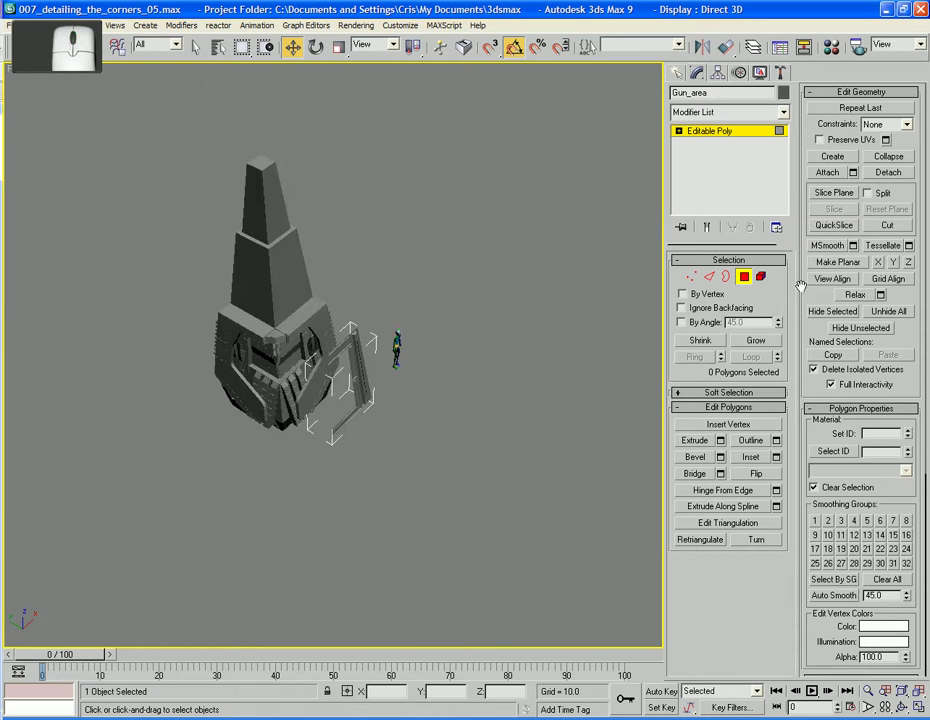
# Step: Mirror the Gun_area half frame across the world Y axis as a copy with zero offset
pyautogui.click(744, 279)
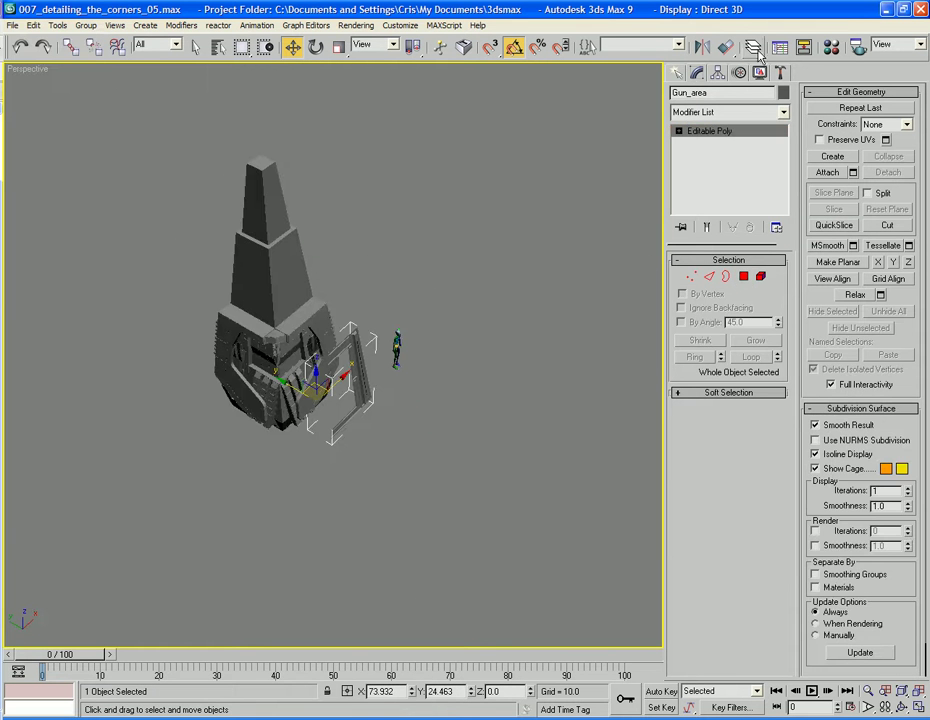
pyautogui.click(702, 47)
pyautogui.click(436, 400)
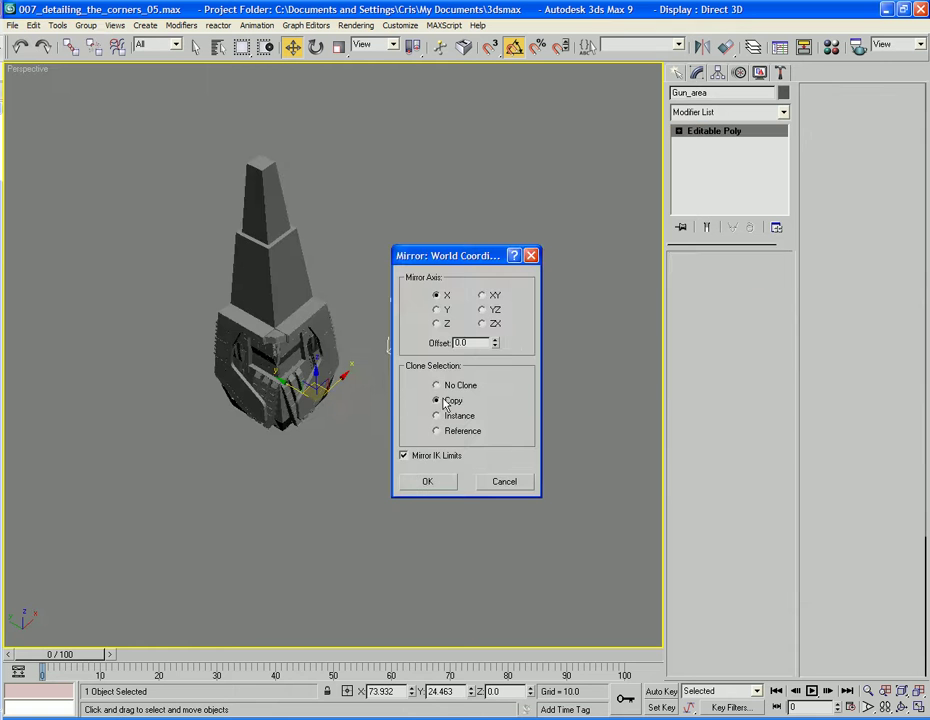
pyautogui.moveTo(462, 256); pyautogui.dragTo(617, 256)
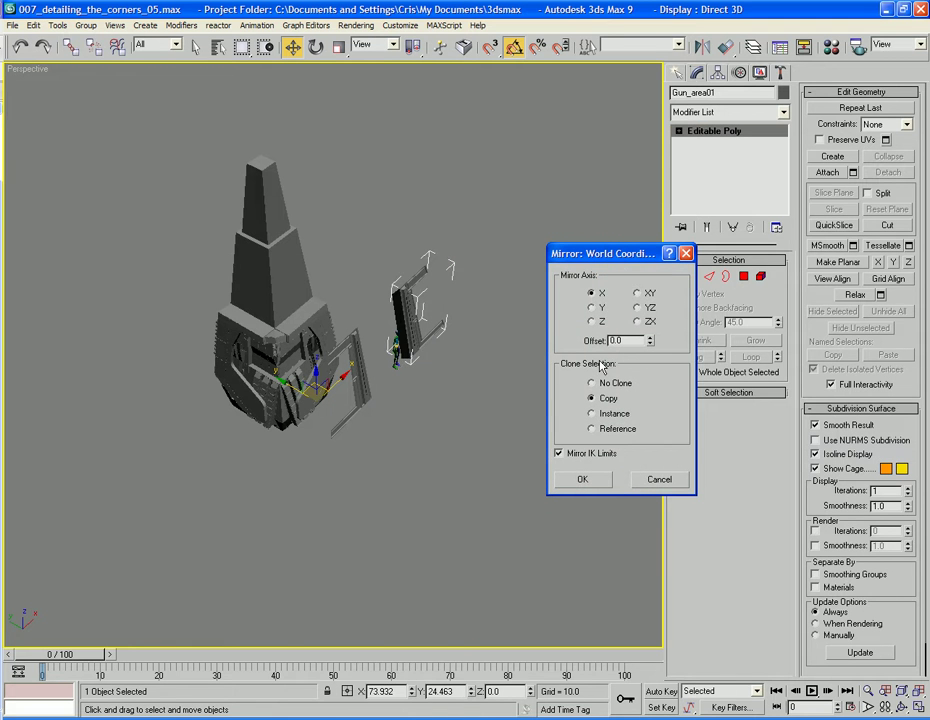
pyautogui.click(591, 307)
pyautogui.click(592, 478)
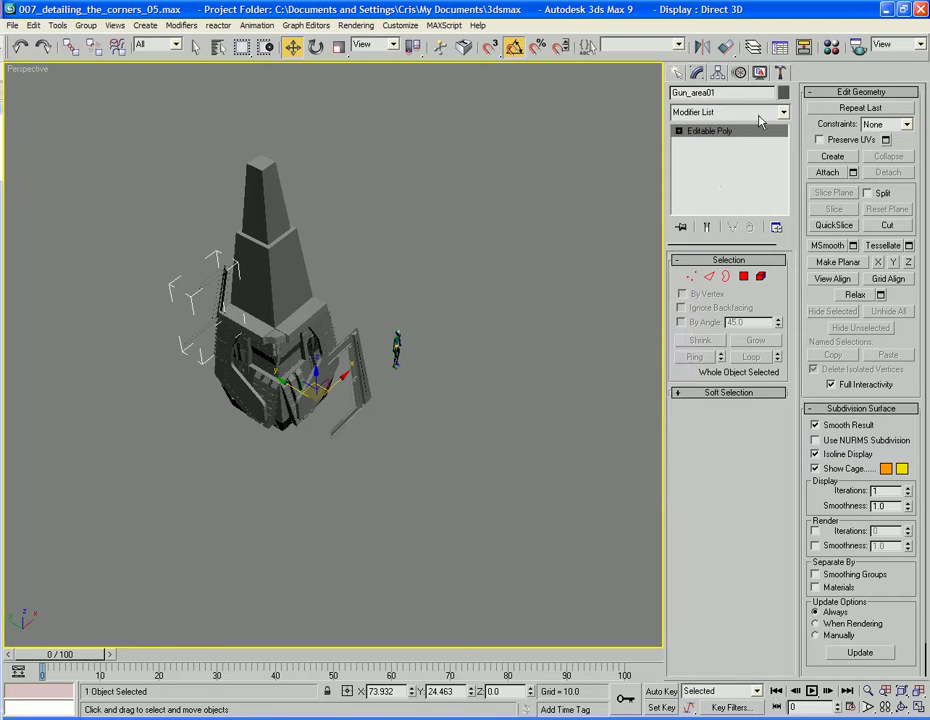
# Step: Reset the mirrored copy's transform with Reset XForm and collapse its whole modifier stack
pyautogui.click(779, 73)
pyautogui.click(720, 251)
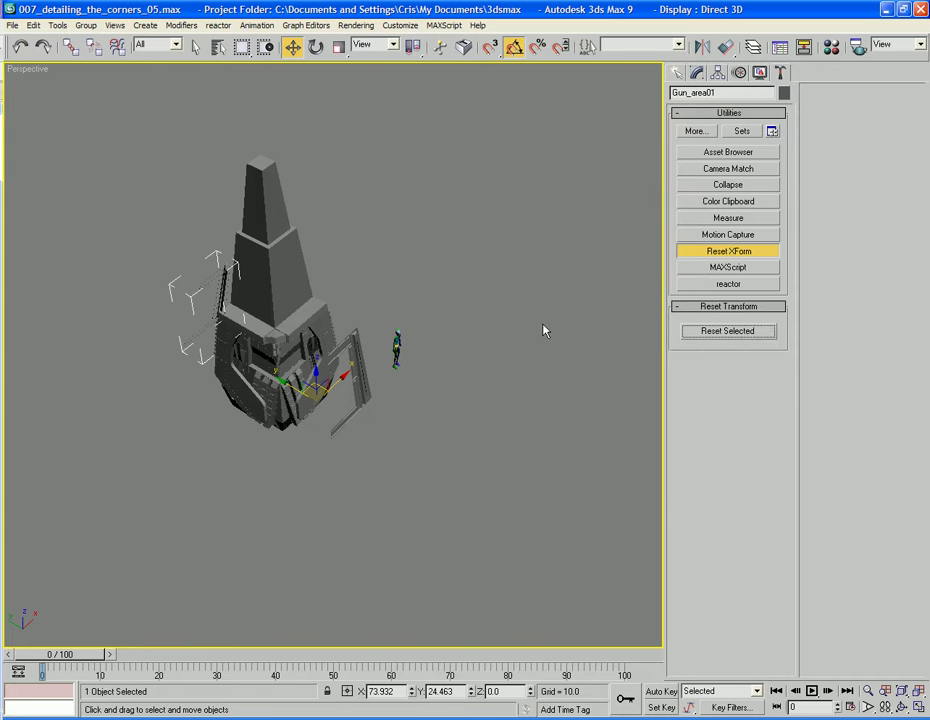
pyautogui.click(686, 330)
pyautogui.click(697, 73)
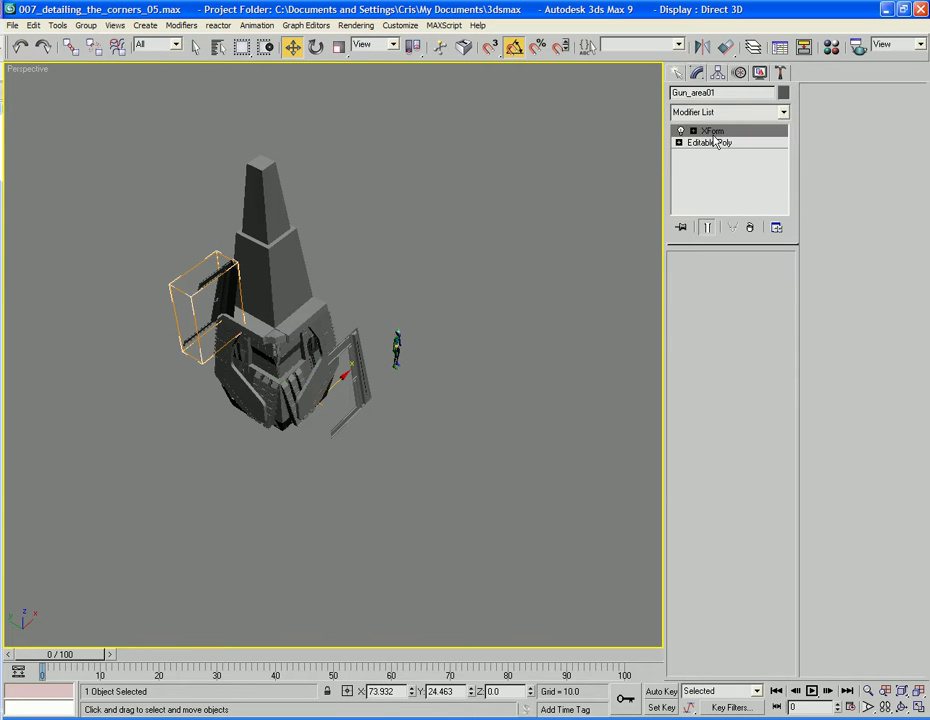
pyautogui.rightClick(713, 135)
pyautogui.click(764, 248)
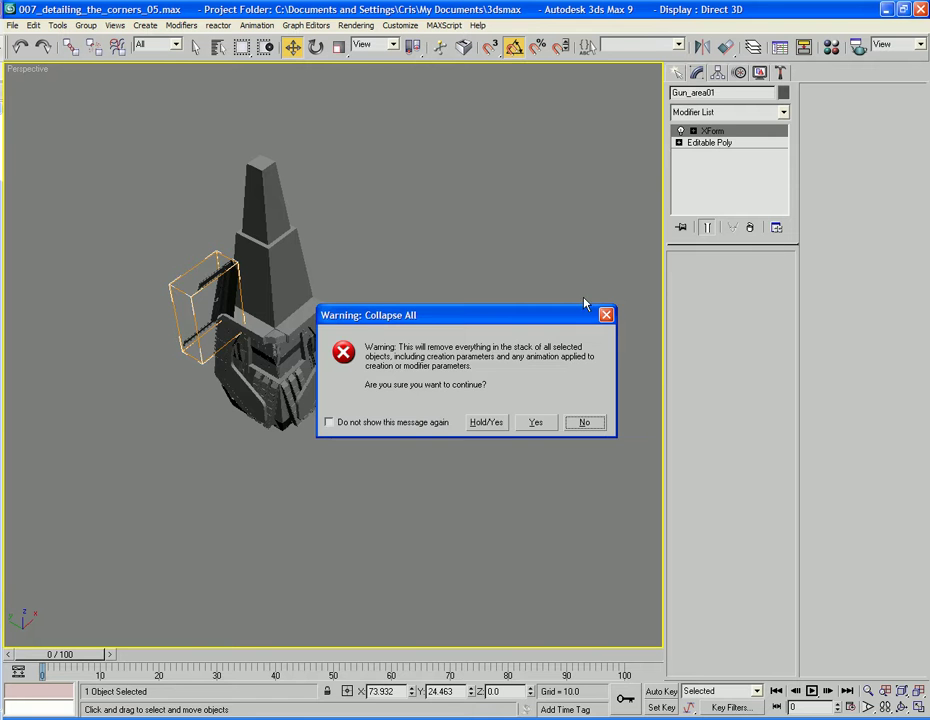
pyautogui.click(534, 423)
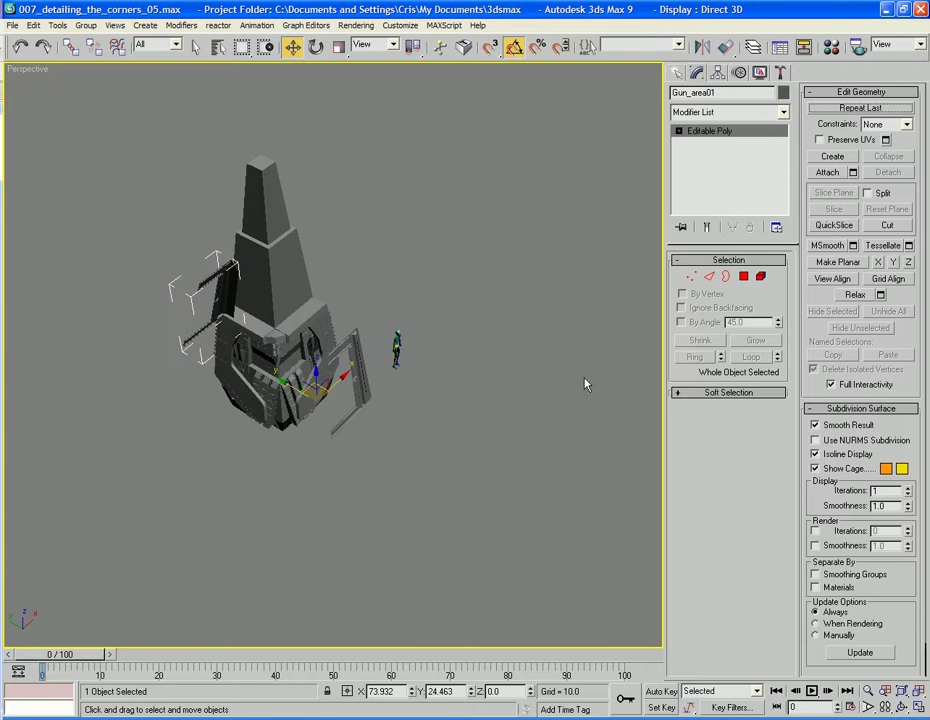
# Step: Flip the normals of all elements in the mirrored half frame
pyautogui.click(761, 276)
pyautogui.hotkey('ctrl', 'a')
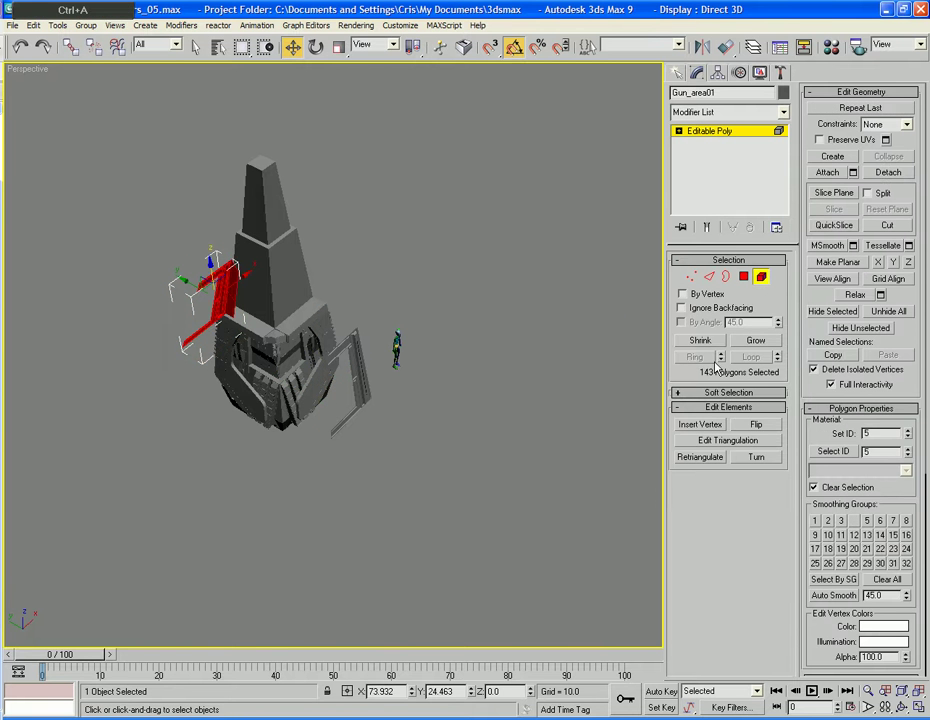
pyautogui.click(752, 424)
pyautogui.click(761, 277)
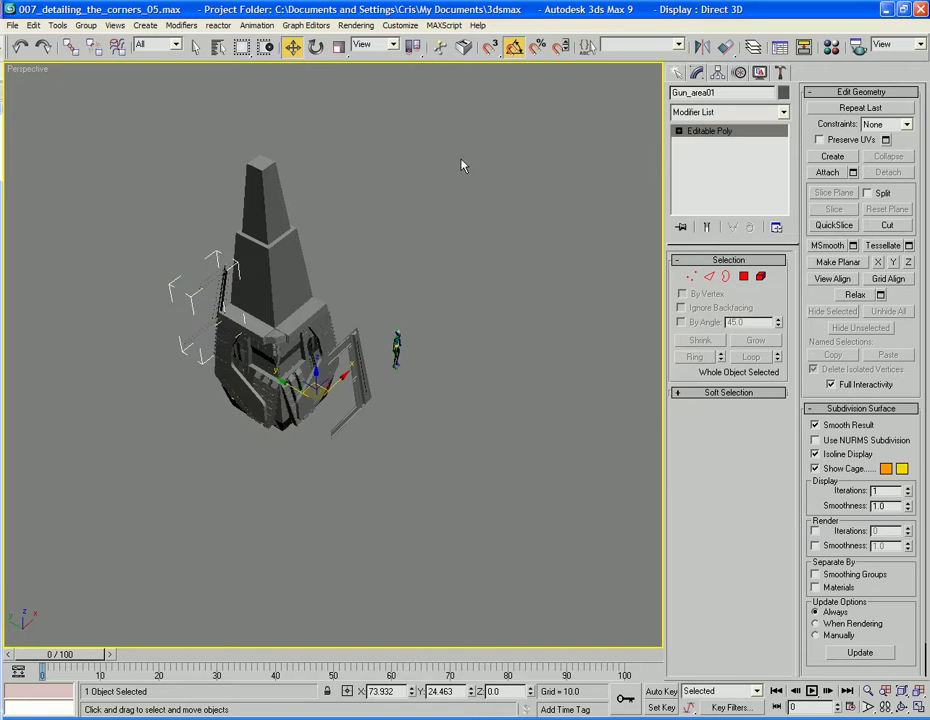
# Step: Rotate the mirrored half frame 90 degrees about Z so it meets the original at the corner
pyautogui.click(316, 47)
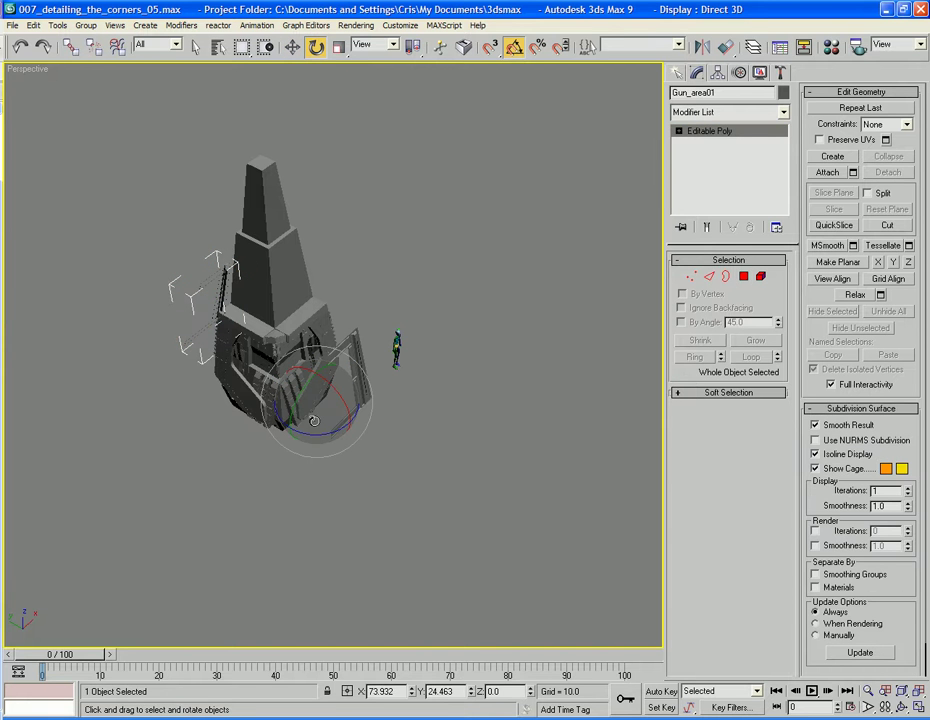
pyautogui.moveTo(312, 432); pyautogui.dragTo(376, 437)
pyautogui.scroll(15, 376, 437)
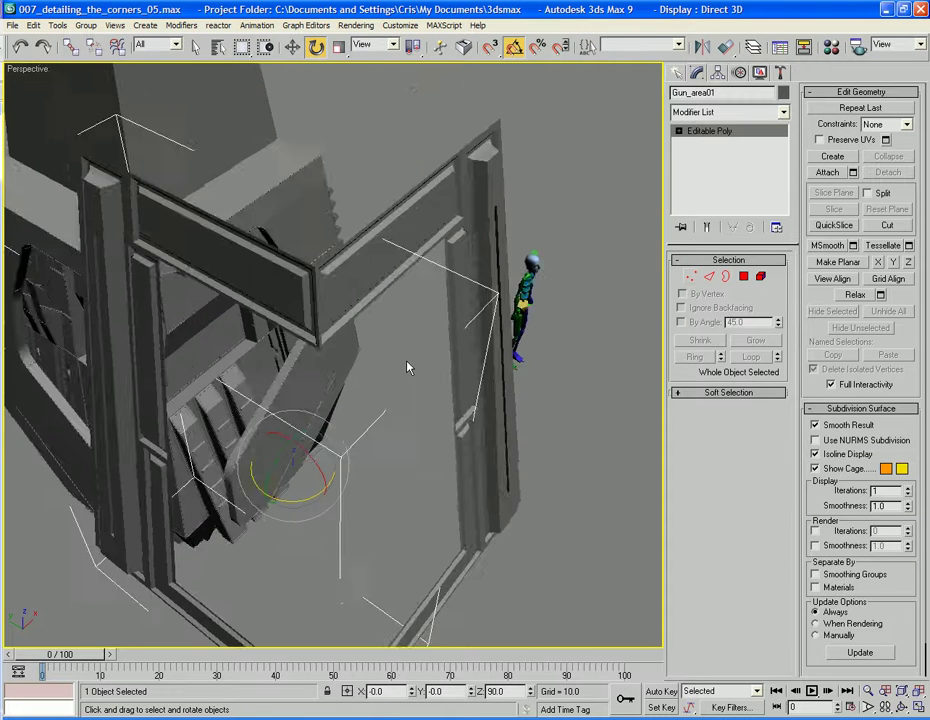
pyautogui.keyDown('alt'); pyautogui.moveTo(407, 367); pyautogui.dragTo(385, 255, button='middle'); pyautogui.keyUp('alt')
# Step: Attach the rotated copy to the original Gun_area half frame
pyautogui.click(575, 201)
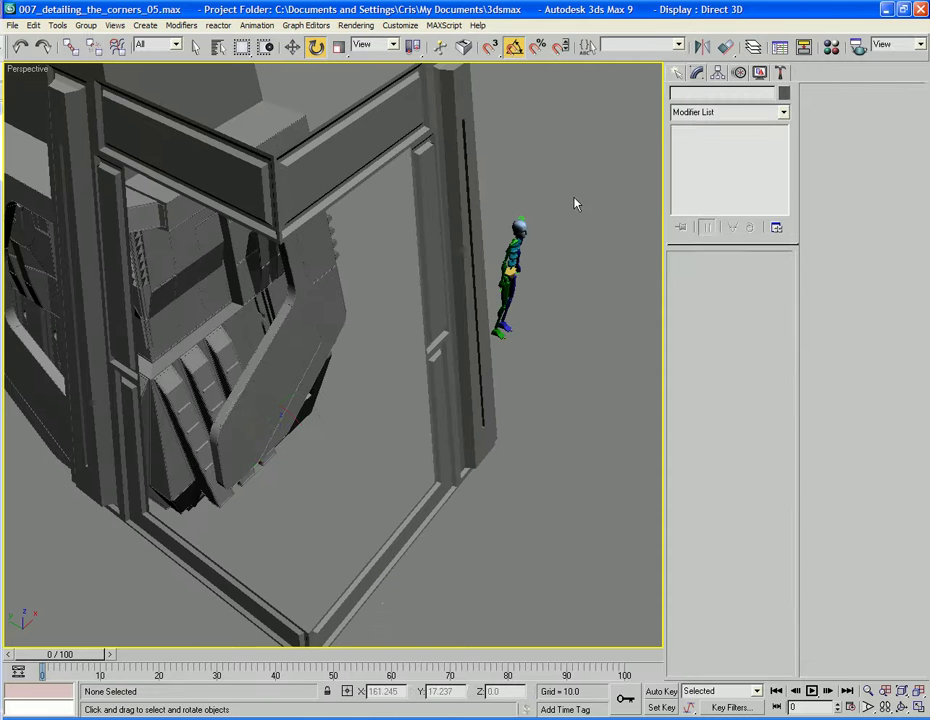
pyautogui.click(461, 189)
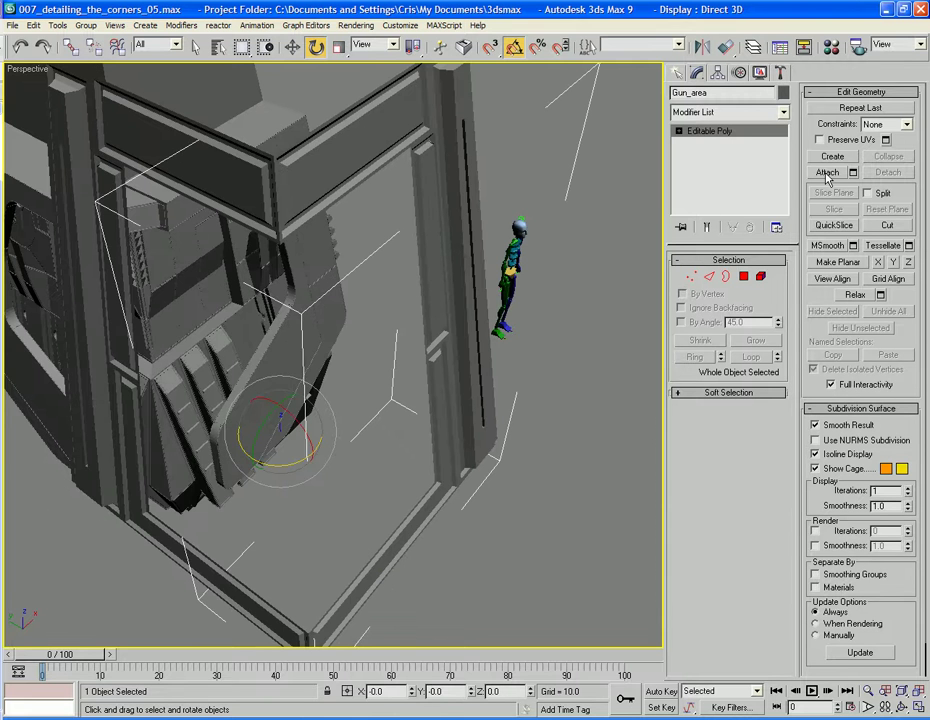
pyautogui.click(828, 173)
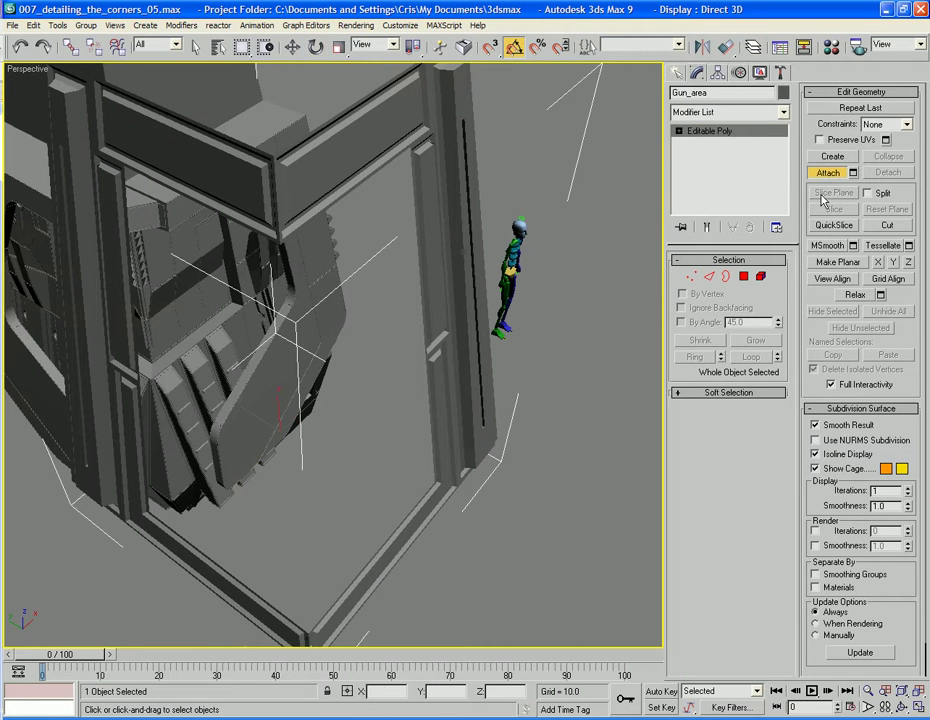
pyautogui.press('w')
# Step: Show the edge display and weld all vertices of the joined frame with a 0.02 threshold
pyautogui.click(691, 277)
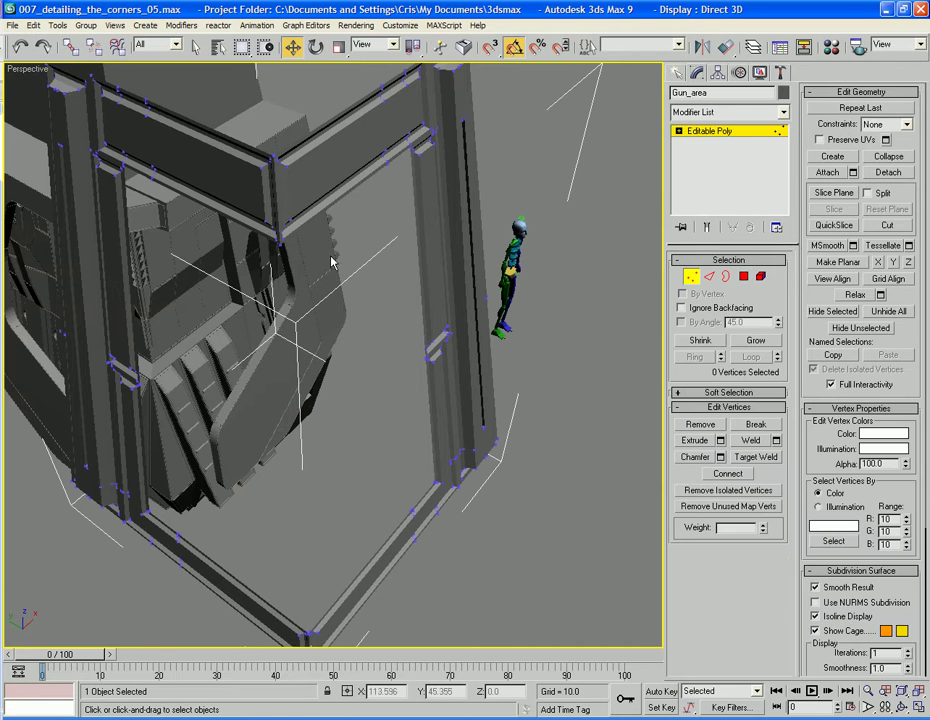
pyautogui.keyDown('alt'); pyautogui.moveTo(324, 250); pyautogui.dragTo(357, 380, button='middle'); pyautogui.keyUp('alt')
pyautogui.press('F4')
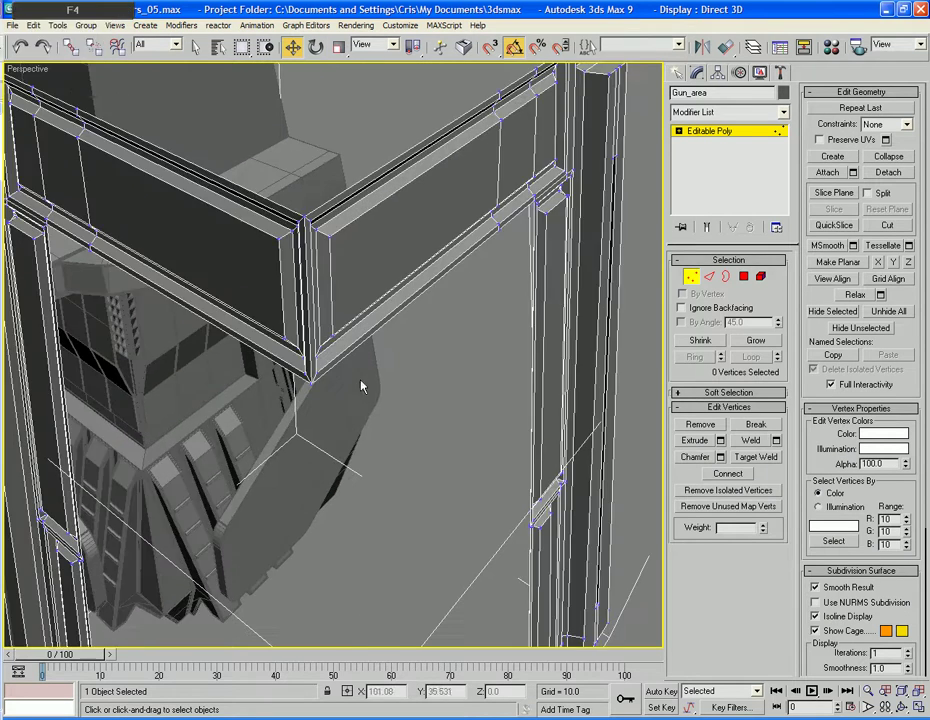
pyautogui.moveTo(296, 198); pyautogui.dragTo(315, 228)
pyautogui.hotkey('ctrl', 'a')
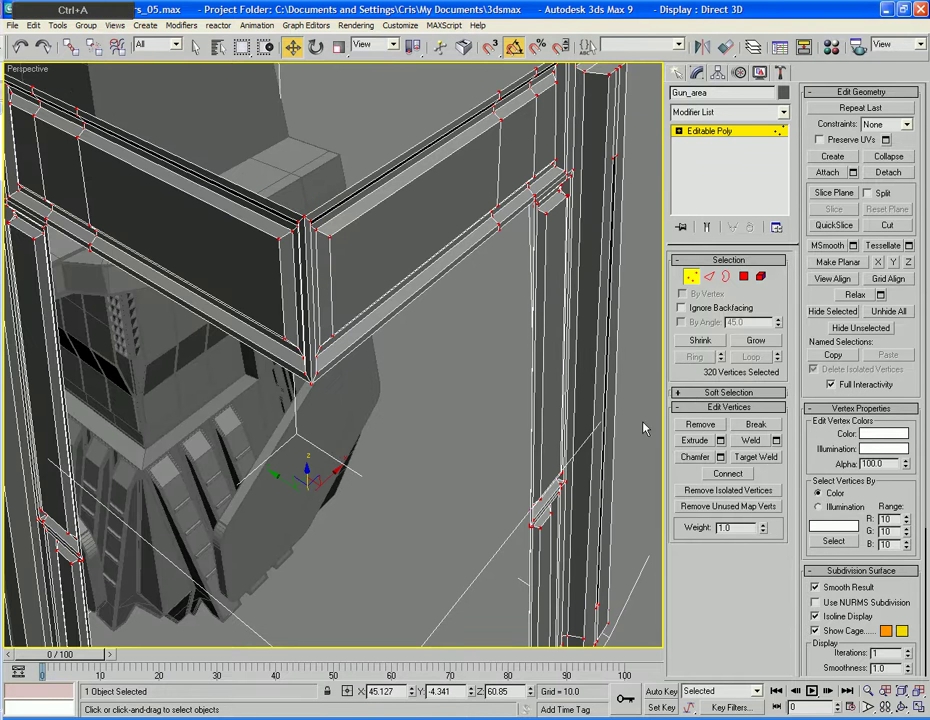
pyautogui.click(775, 440)
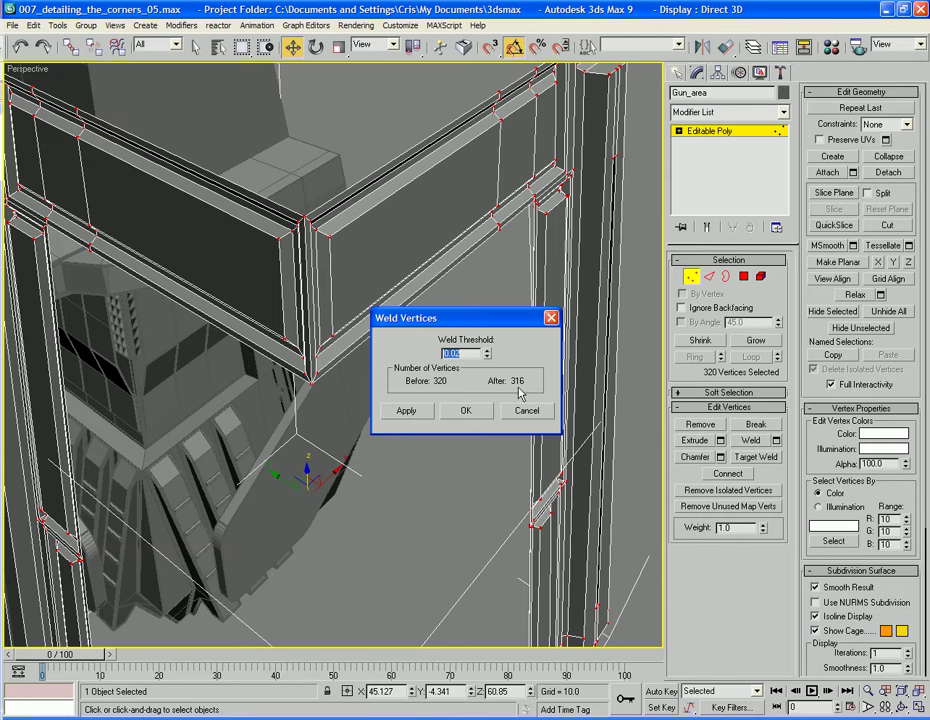
pyautogui.click(465, 410)
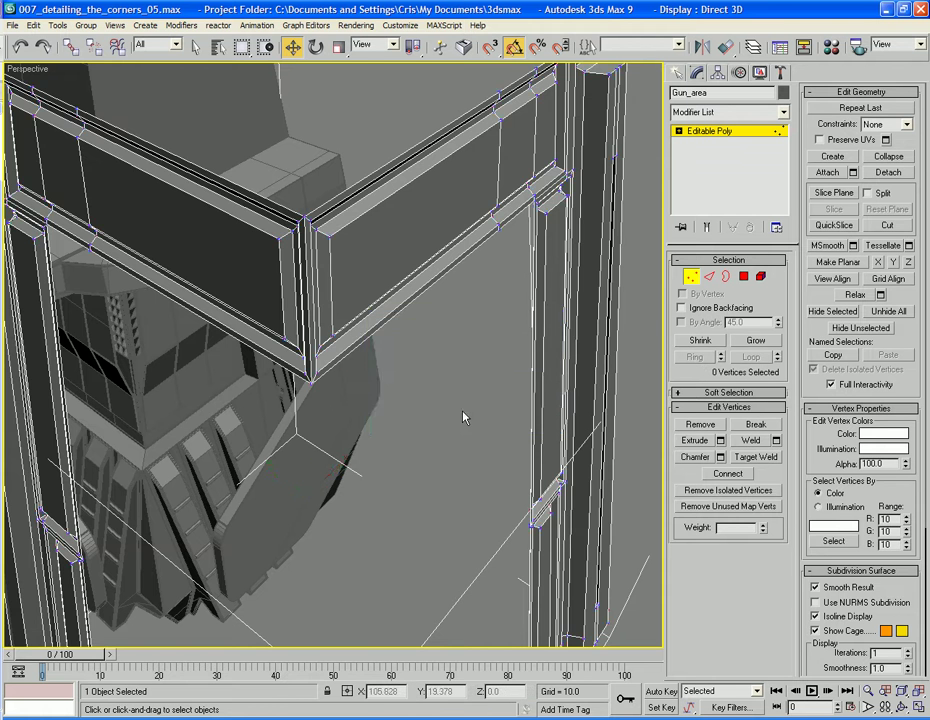
# Step: Examine the welded corner frame from several sides against the tower
pyautogui.keyDown('alt'); pyautogui.moveTo(463, 422); pyautogui.dragTo(477, 401, button='middle'); pyautogui.keyUp('alt')
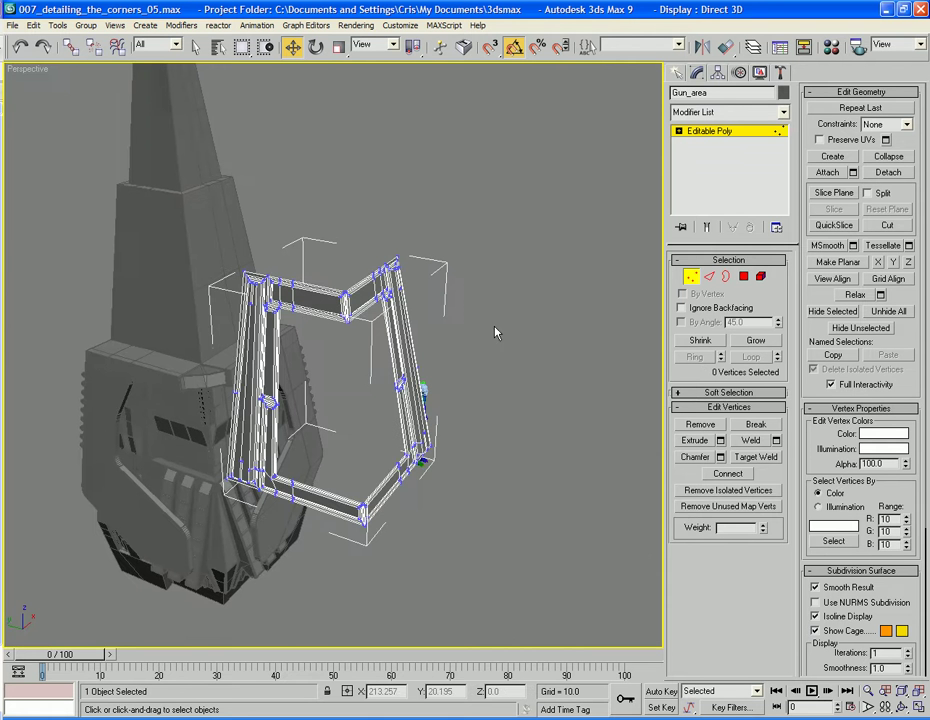
pyautogui.keyDown('alt'); pyautogui.moveTo(515, 378); pyautogui.dragTo(382, 374, button='middle'); pyautogui.keyUp('alt')
pyautogui.scroll(4, 475, 378)
pyautogui.scroll(-4, 524, 262)
pyautogui.scroll(5, 401, 359)
pyautogui.scroll(-5, 401, 359)
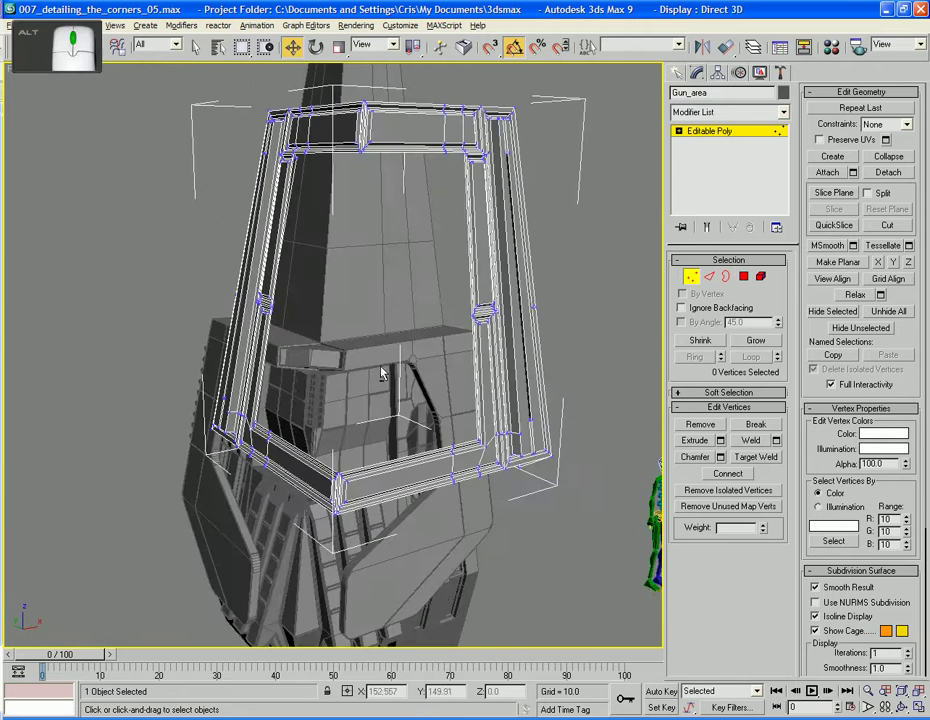
# Step: Select the side upright's two inner edges and extend new polygons from them about 9.9 units along X in the front view
pyautogui.click(708, 276)
pyautogui.scroll(4, 427, 299)
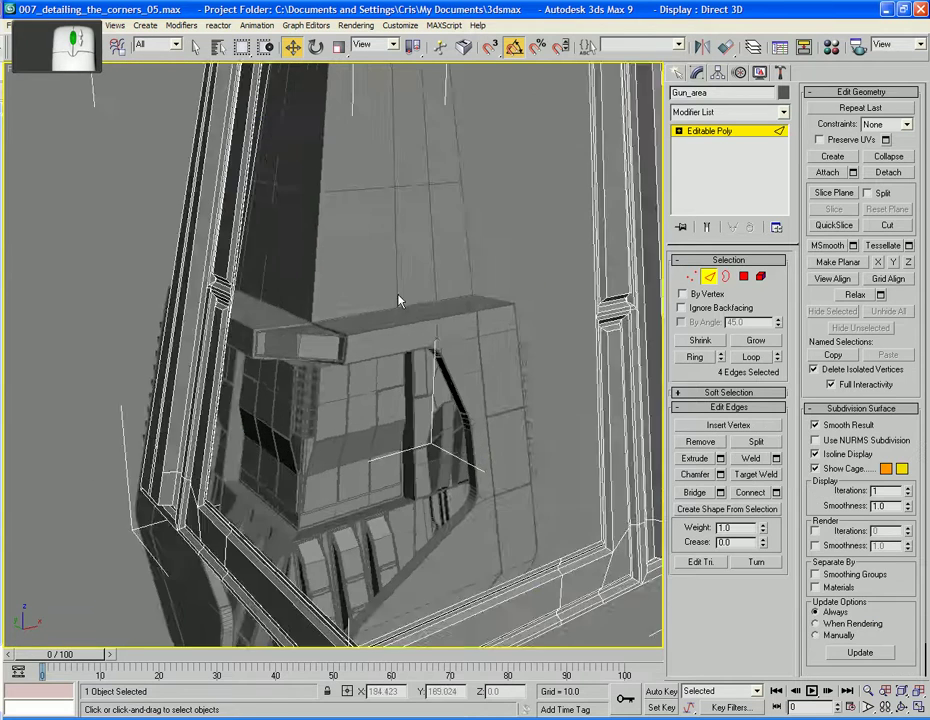
pyautogui.moveTo(399, 301)
pyautogui.keyDown('alt'); pyautogui.mouseDown(button='middle')
pyautogui.moveTo(438, 322)
pyautogui.moveTo(405, 324)
pyautogui.mouseUp(button='middle'); pyautogui.keyUp('alt')
pyautogui.keyDown('alt'); pyautogui.moveTo(330, 470); pyautogui.dragTo(280, 473, button='middle'); pyautogui.keyUp('alt')
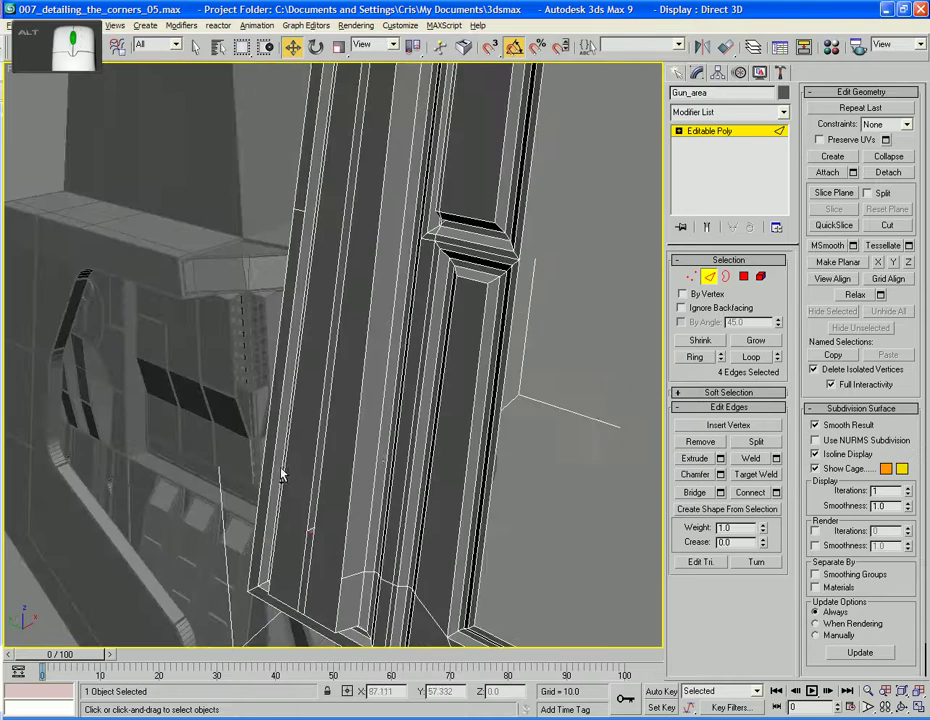
pyautogui.click(494, 438)
pyautogui.keyDown('alt'); pyautogui.moveTo(576, 207); pyautogui.dragTo(405, 299, button='middle'); pyautogui.keyUp('alt')
pyautogui.keyDown('ctrl'); pyautogui.click(472, 313); pyautogui.keyUp('ctrl')
pyautogui.press('f')
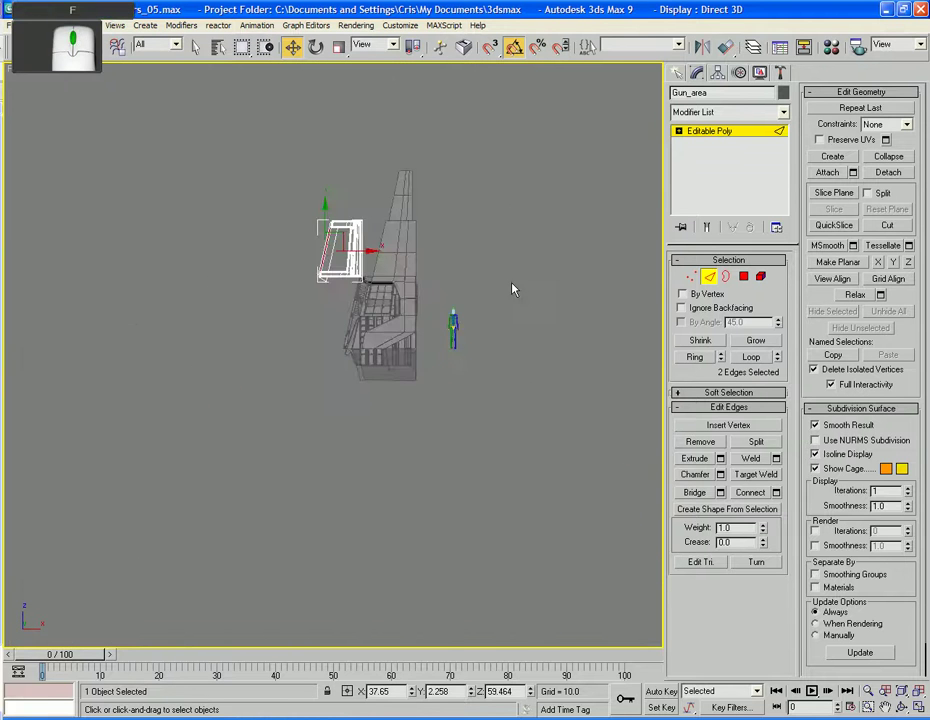
pyautogui.scroll(5, 455, 371)
pyautogui.scroll(6, 455, 371)
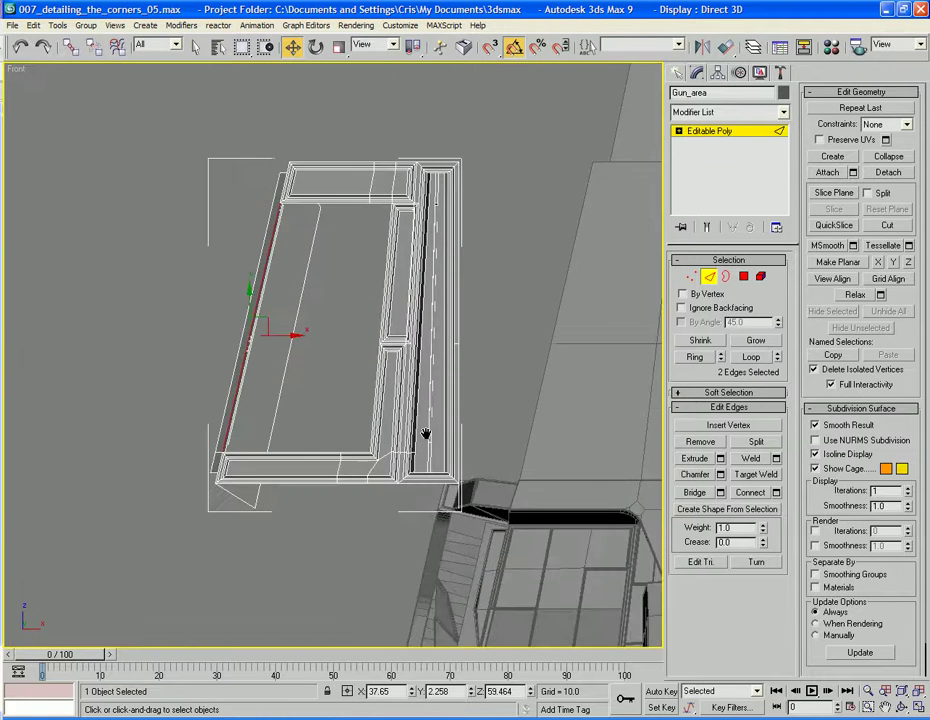
pyautogui.moveTo(432, 474); pyautogui.dragTo(448, 448, button='middle')
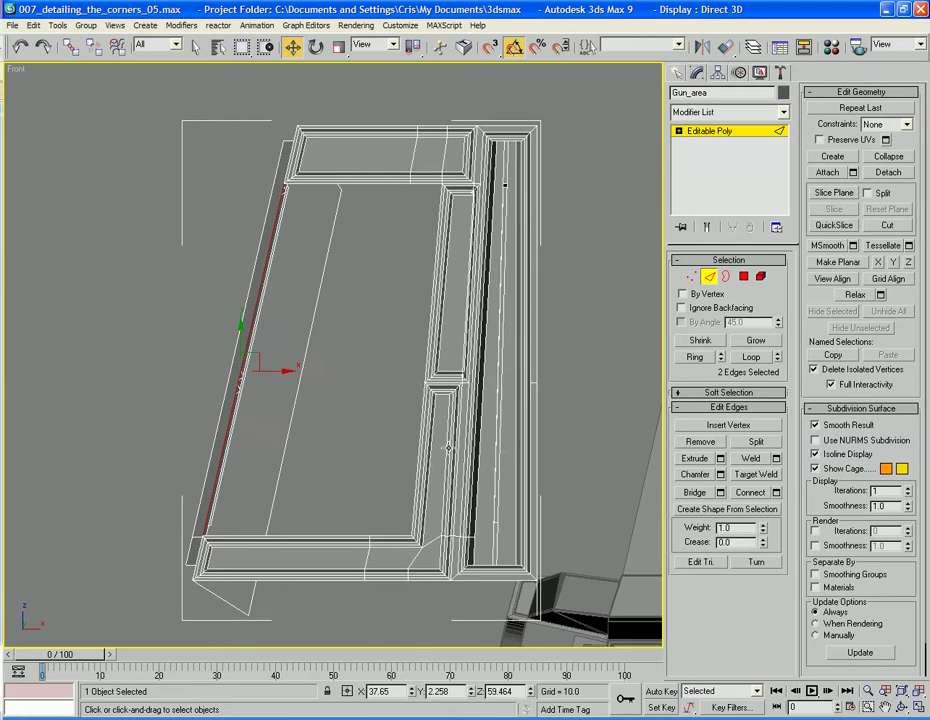
pyautogui.keyDown('shift'); pyautogui.moveTo(291, 376); pyautogui.dragTo(418, 372); pyautogui.keyUp('shift')
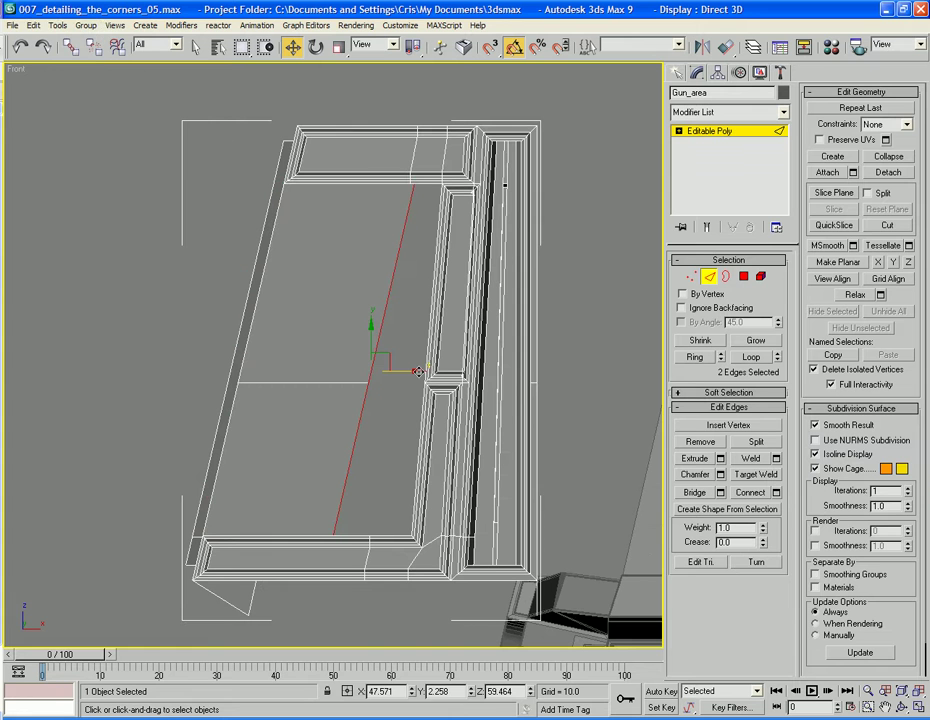
# Step: Scale the extended edges flat along X and move them to the lower inner corner of the opposite upright
pyautogui.hotkey('ctrl', 'r')
pyautogui.moveTo(418, 372); pyautogui.dragTo(239, 515)
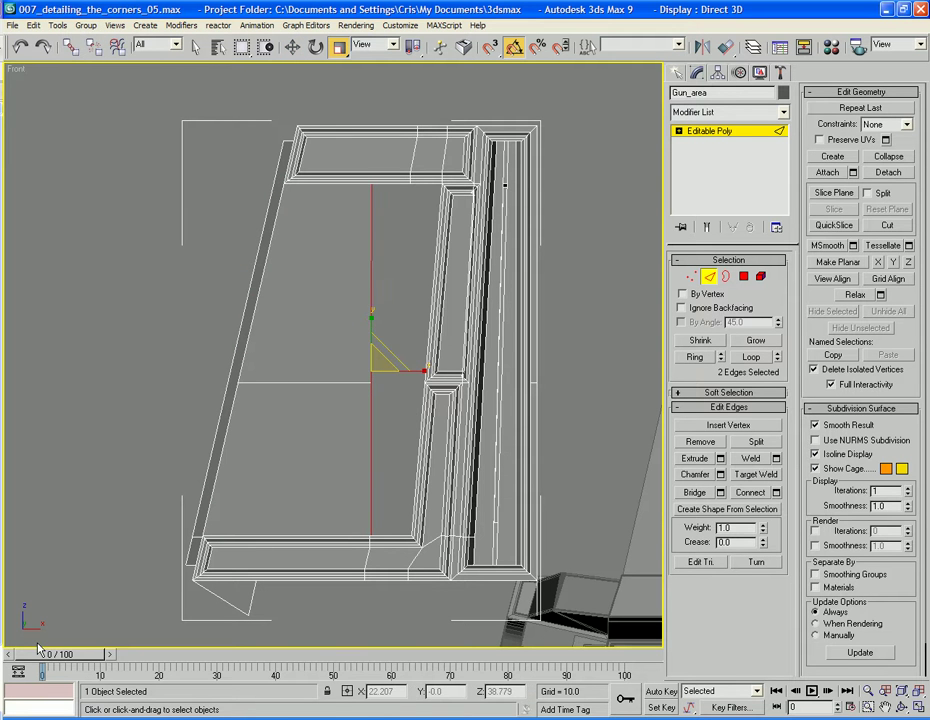
pyautogui.press('w')
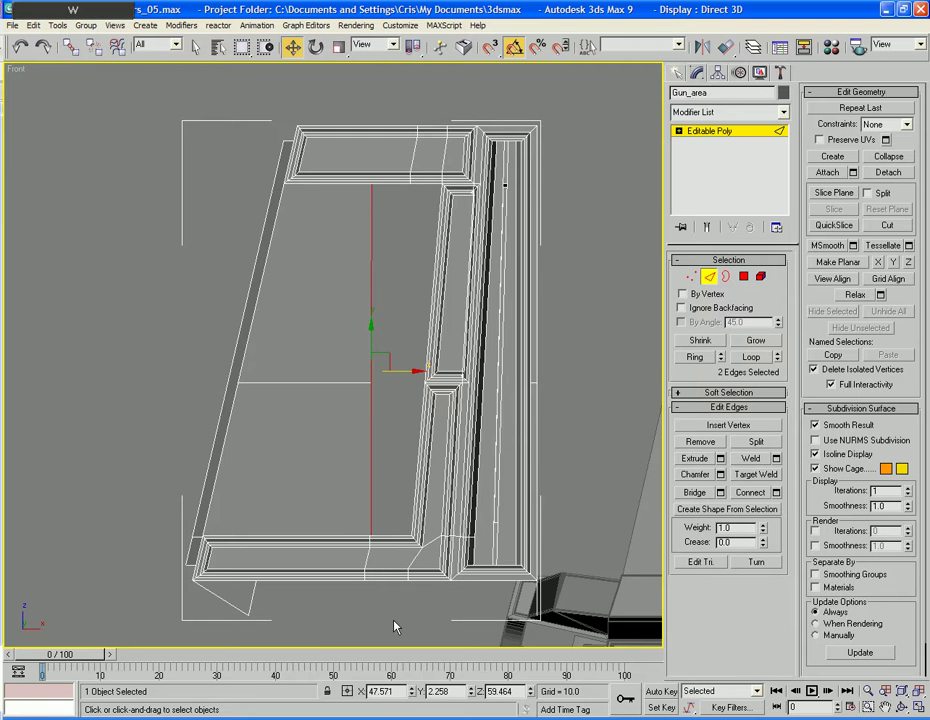
pyautogui.moveTo(410, 369); pyautogui.dragTo(452, 384)
# Step: Move the lower and middle vertices of the extended polygons' end edges along X to line up with the upright's inner edge
pyautogui.scroll(5, 588, 567)
pyautogui.moveTo(585, 562); pyautogui.dragTo(512, 425, button='middle')
pyautogui.click(691, 278)
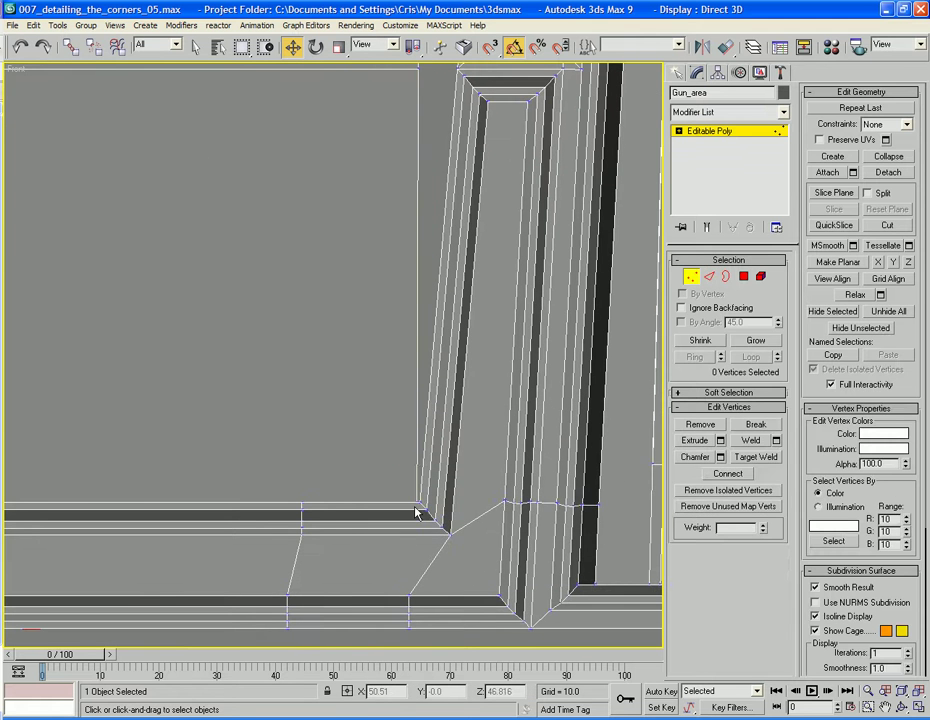
pyautogui.click(417, 501)
pyautogui.moveTo(441, 501); pyautogui.dragTo(443, 502)
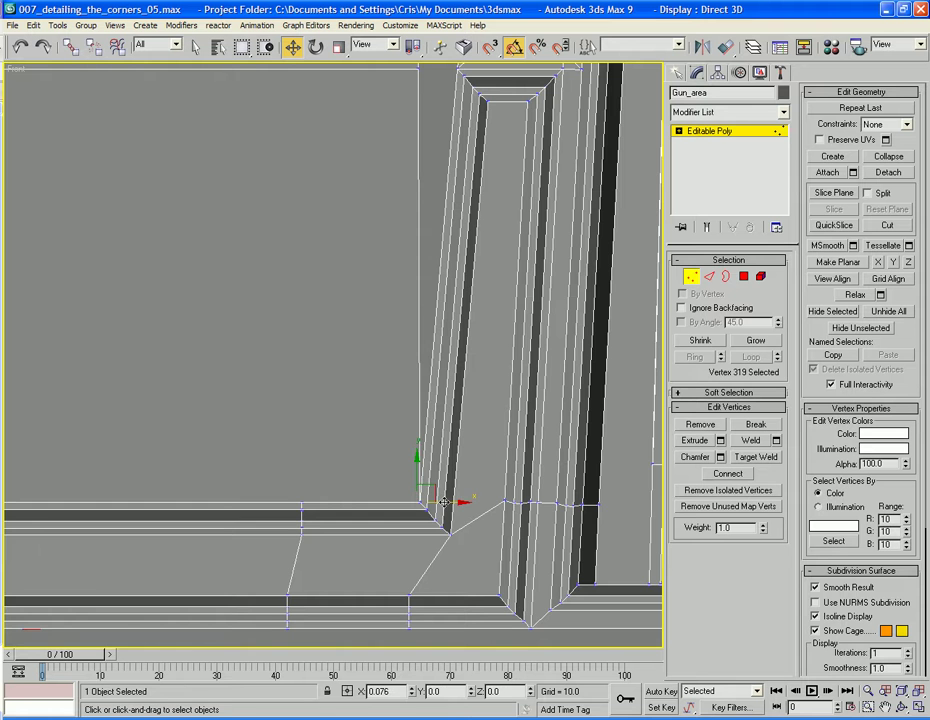
pyautogui.moveTo(486, 324); pyautogui.dragTo(410, 606, button='middle')
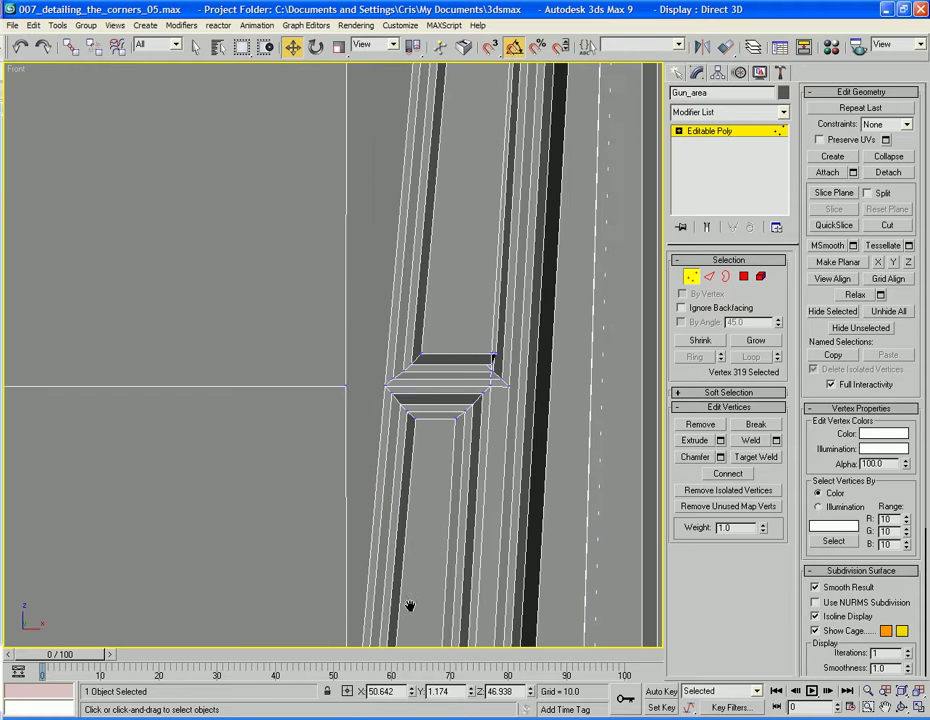
pyautogui.moveTo(358, 405); pyautogui.dragTo(409, 387)
# Step: Move the upper end vertex of the extended polygons along X to the inner corner beneath the frame's upper beam
pyautogui.moveTo(425, 175); pyautogui.dragTo(410, 630, button='middle')
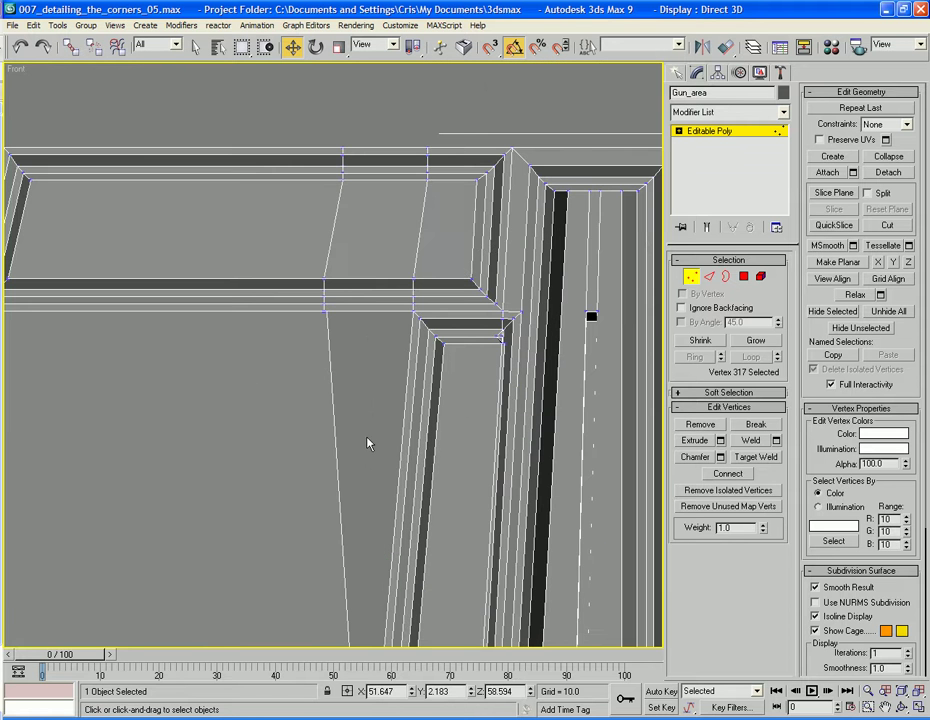
pyautogui.press('F3')
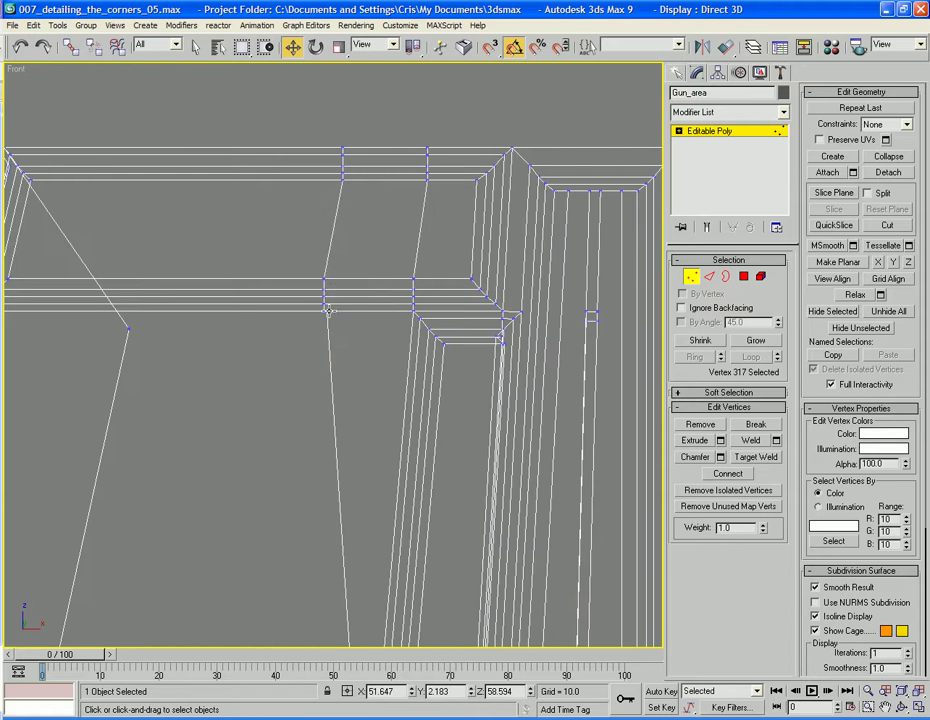
pyautogui.click(326, 312)
pyautogui.press('F3')
pyautogui.moveTo(360, 310); pyautogui.dragTo(450, 323)
# Step: Bridge the two back corner edges of the extended wall to the two inner edges of the other upright
pyautogui.press('p')
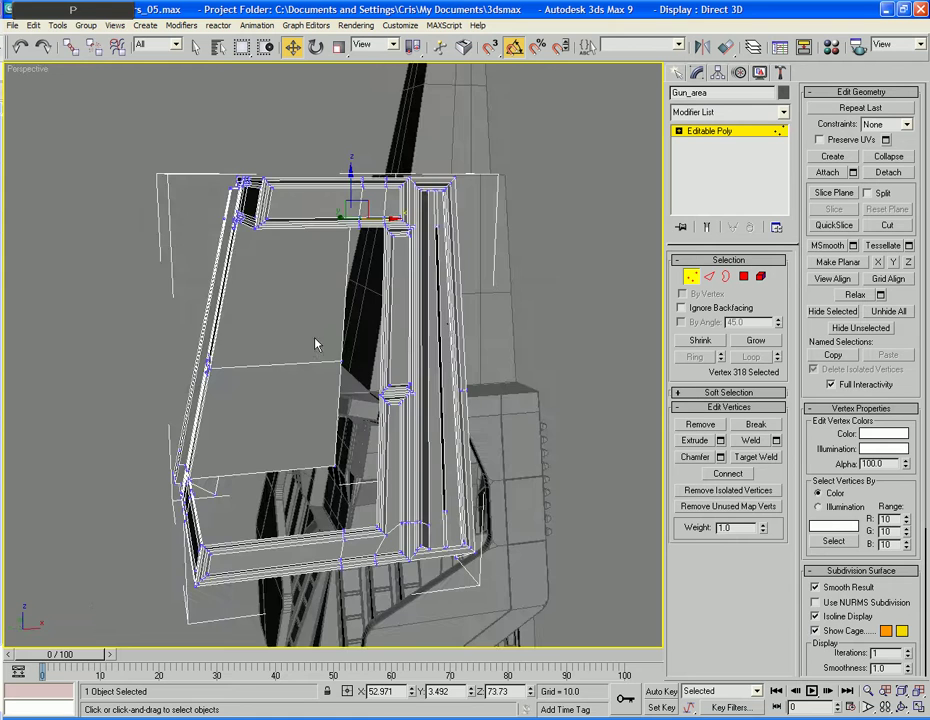
pyautogui.keyDown('alt'); pyautogui.moveTo(253, 336); pyautogui.dragTo(300, 318, button='middle'); pyautogui.keyUp('alt')
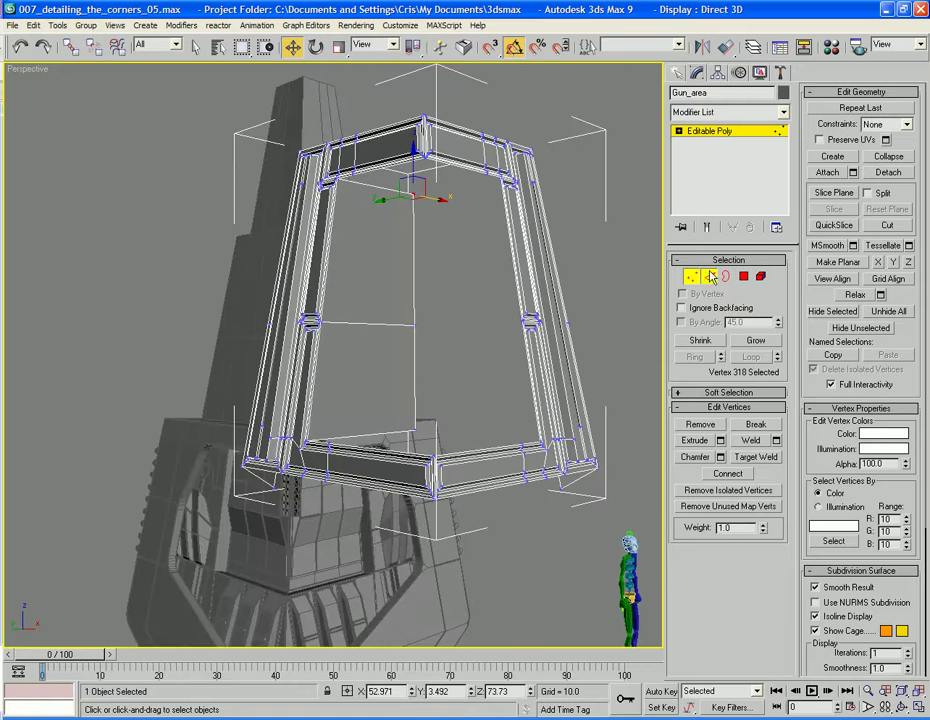
pyautogui.press('2')
pyautogui.click(694, 493)
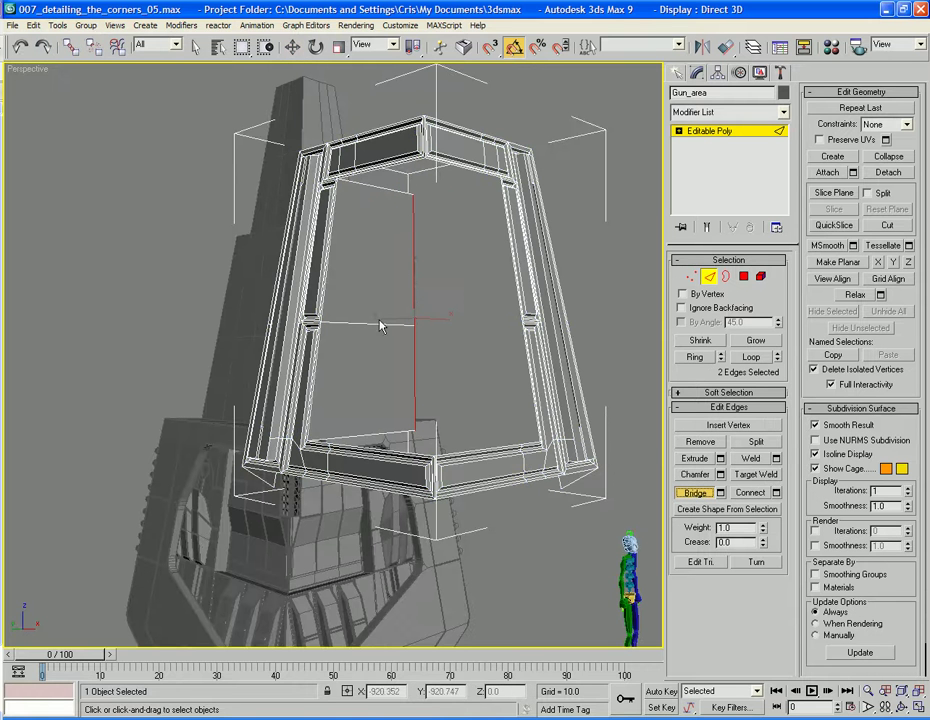
pyautogui.click(512, 270)
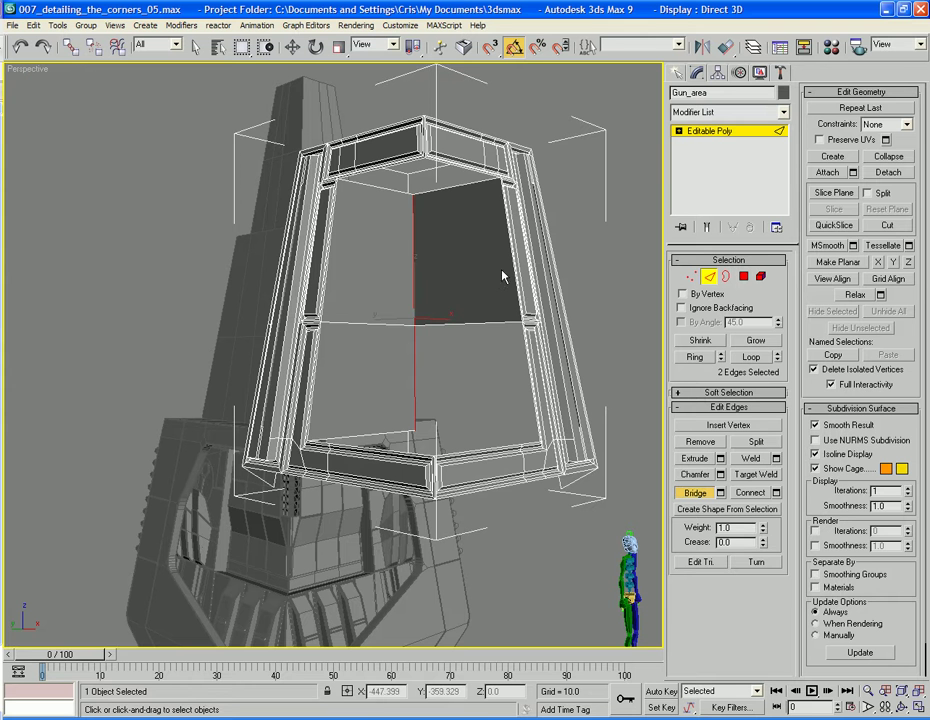
pyautogui.click(526, 375)
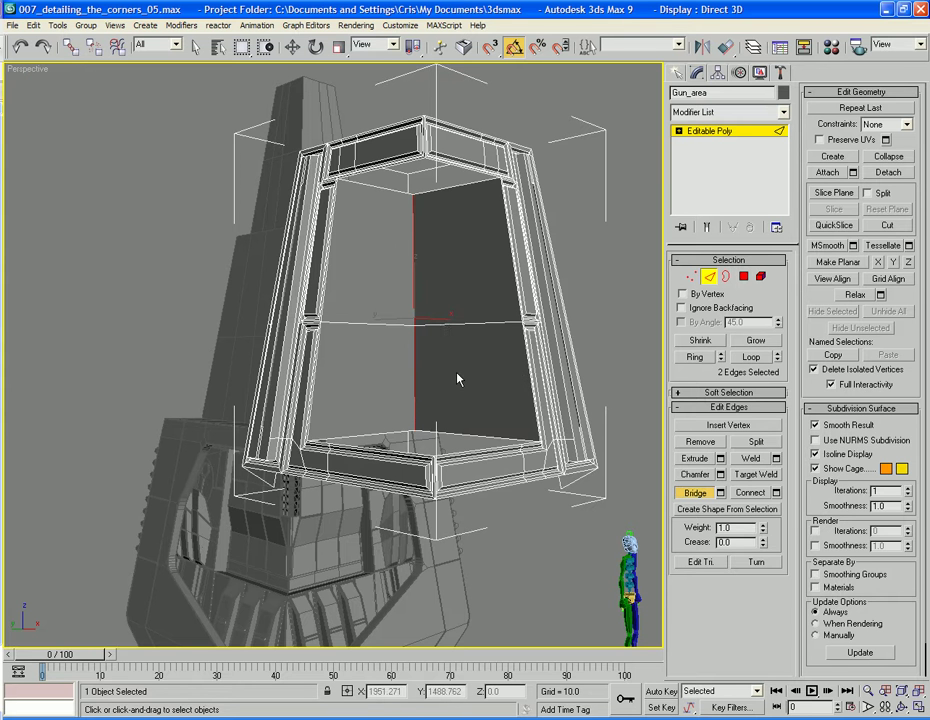
# Step: Select the open border beneath the frame's upper beams and cap it to form the recess's ceiling
pyautogui.keyDown('alt'); pyautogui.moveTo(457, 379); pyautogui.dragTo(394, 463, button='middle'); pyautogui.keyUp('alt')
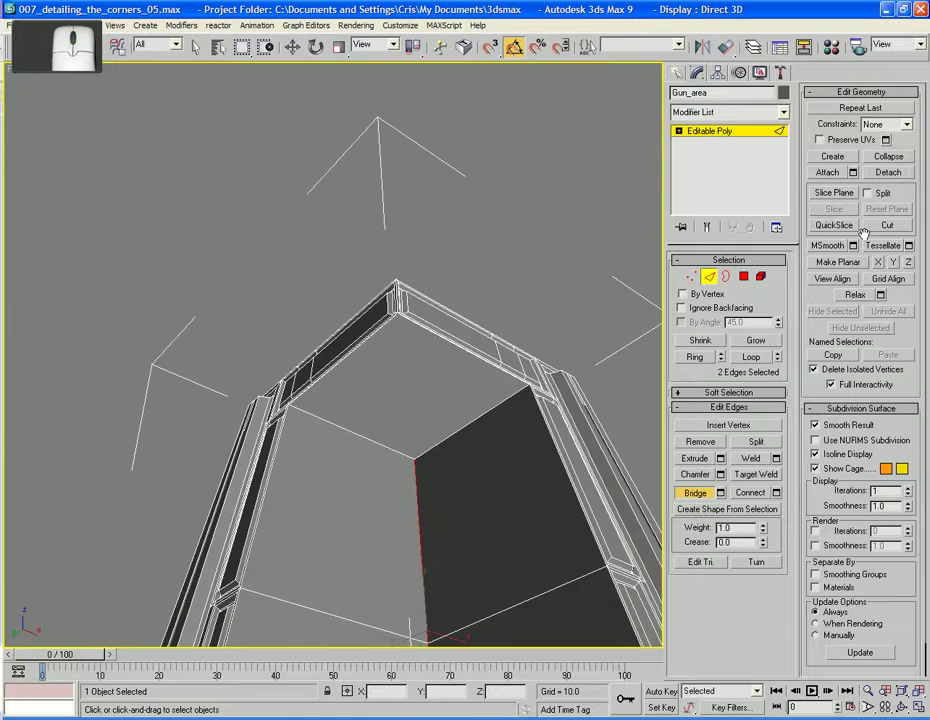
pyautogui.click(726, 277)
pyautogui.press('w')
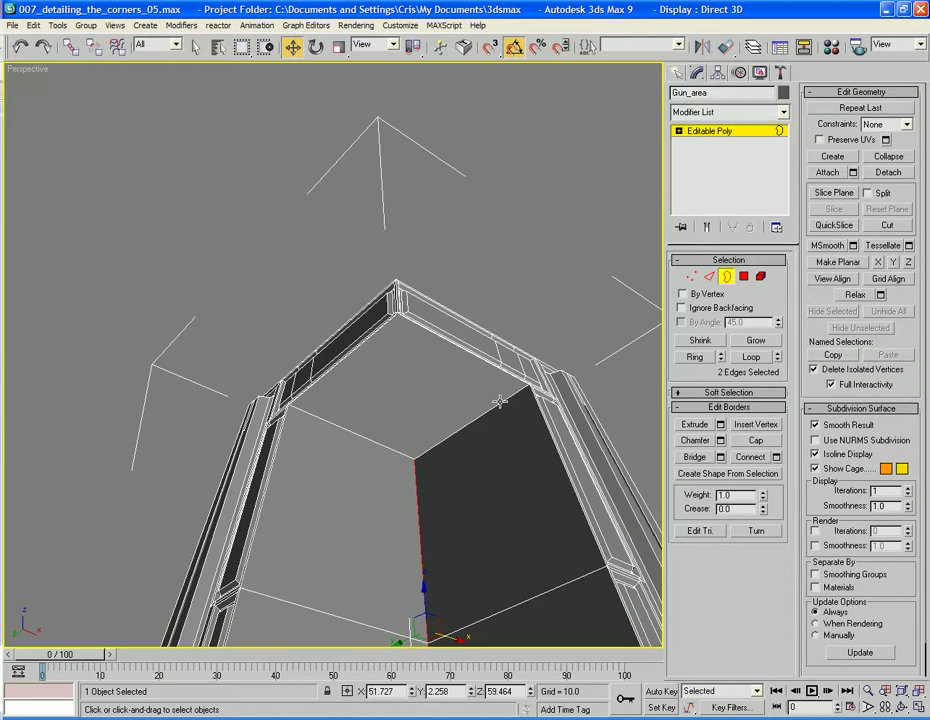
pyautogui.click(500, 403)
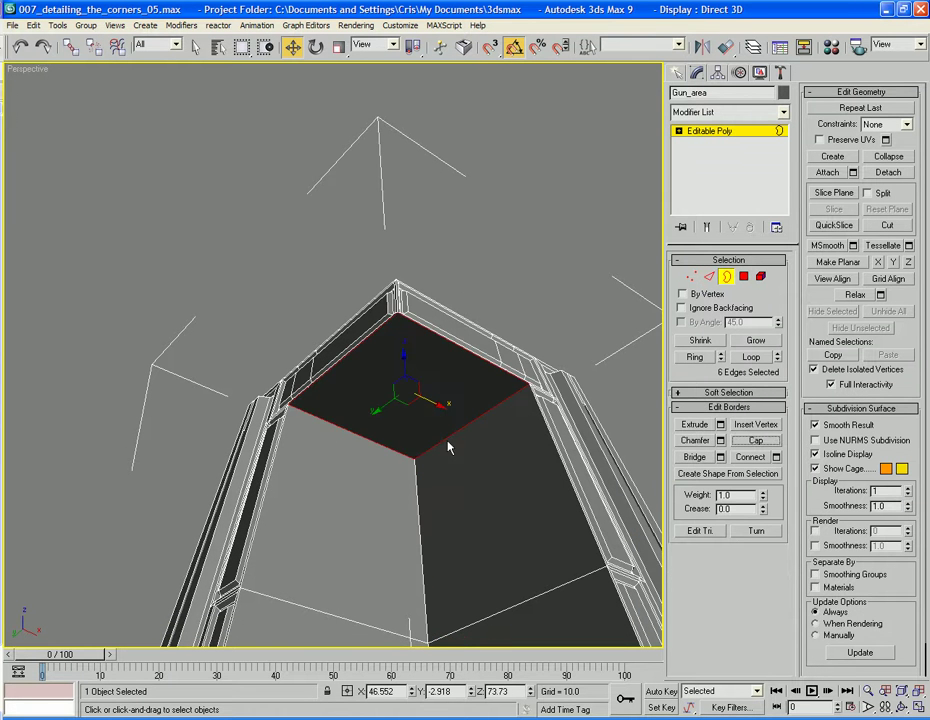
# Step: Cap the recess's lower open border to form a floor and examine the enclosed recess from several sides
pyautogui.keyDown('alt'); pyautogui.moveTo(446, 442); pyautogui.dragTo(462, 537, button='middle'); pyautogui.keyUp('alt')
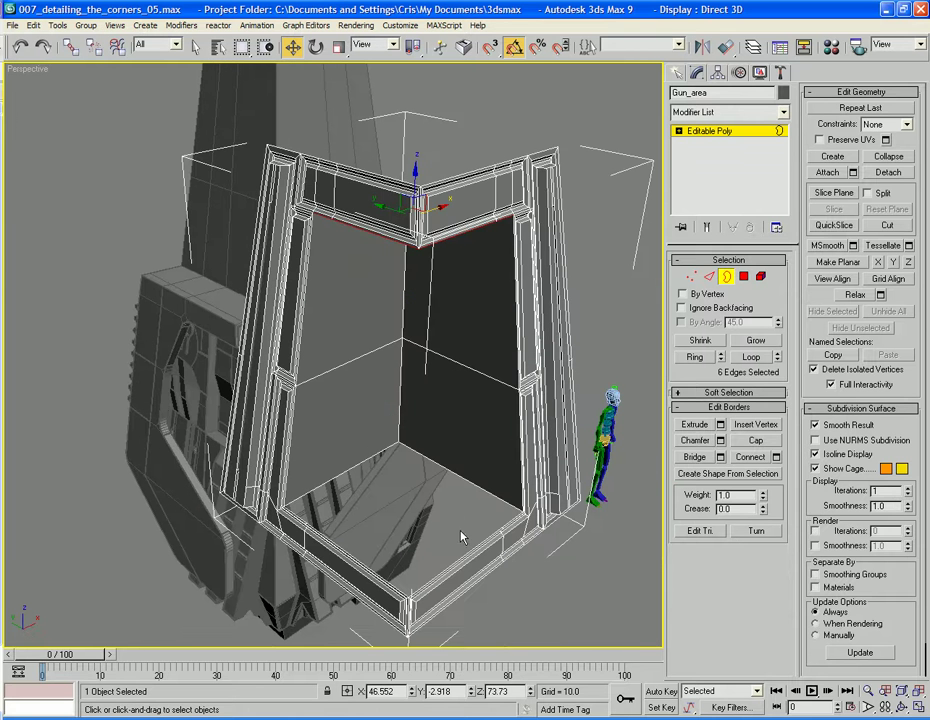
pyautogui.click(464, 551)
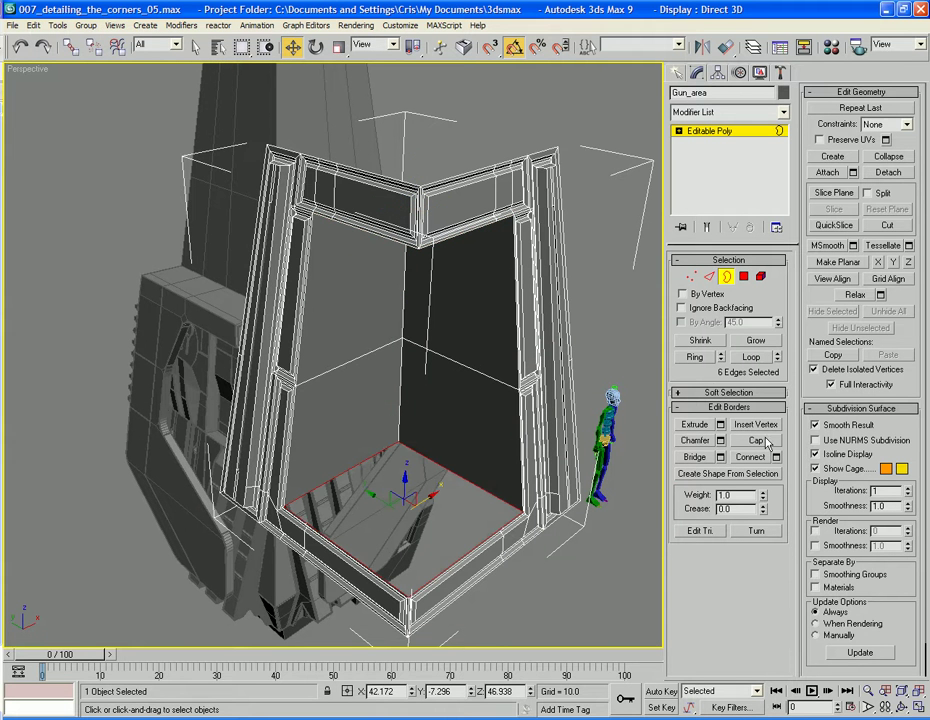
pyautogui.keyDown('alt'); pyautogui.moveTo(375, 300); pyautogui.dragTo(451, 416, button='middle'); pyautogui.keyUp('alt')
pyautogui.keyDown('alt'); pyautogui.moveTo(458, 427); pyautogui.dragTo(459, 353, button='middle'); pyautogui.keyUp('alt')
pyautogui.scroll(5, 444, 414)
pyautogui.scroll(-6, 459, 353)
pyautogui.keyDown('alt'); pyautogui.moveTo(426, 413); pyautogui.dragTo(322, 420, button='middle'); pyautogui.keyUp('alt')
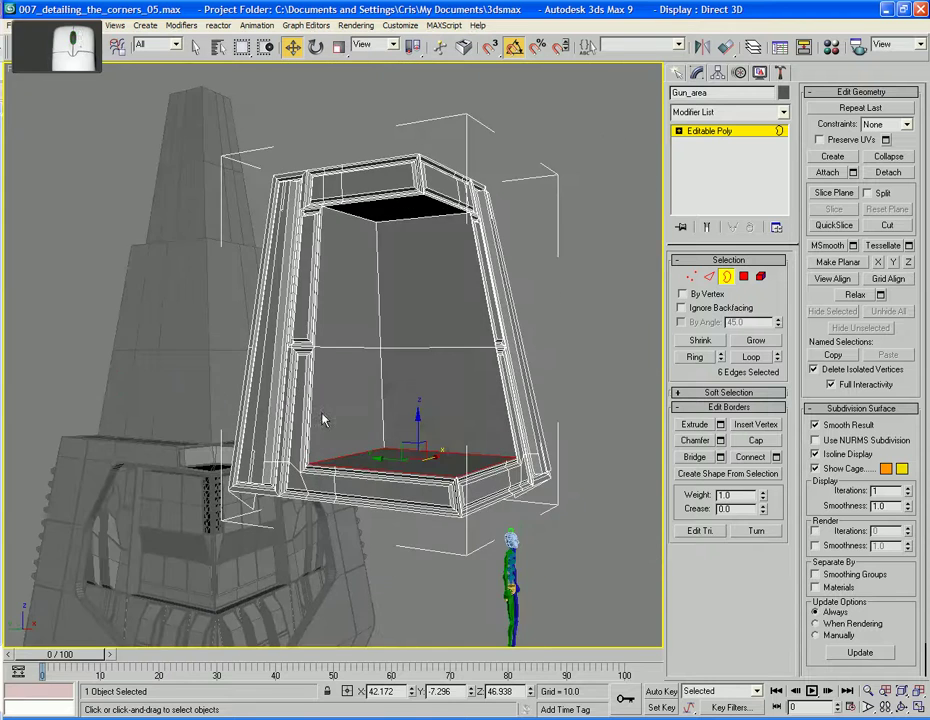
pyautogui.keyDown('alt'); pyautogui.moveTo(368, 474); pyautogui.dragTo(423, 326, button='middle'); pyautogui.keyUp('alt')
pyautogui.scroll(5, 421, 422)
# Step: Try moving the recess's floor polygon and undo the move
pyautogui.click(744, 276)
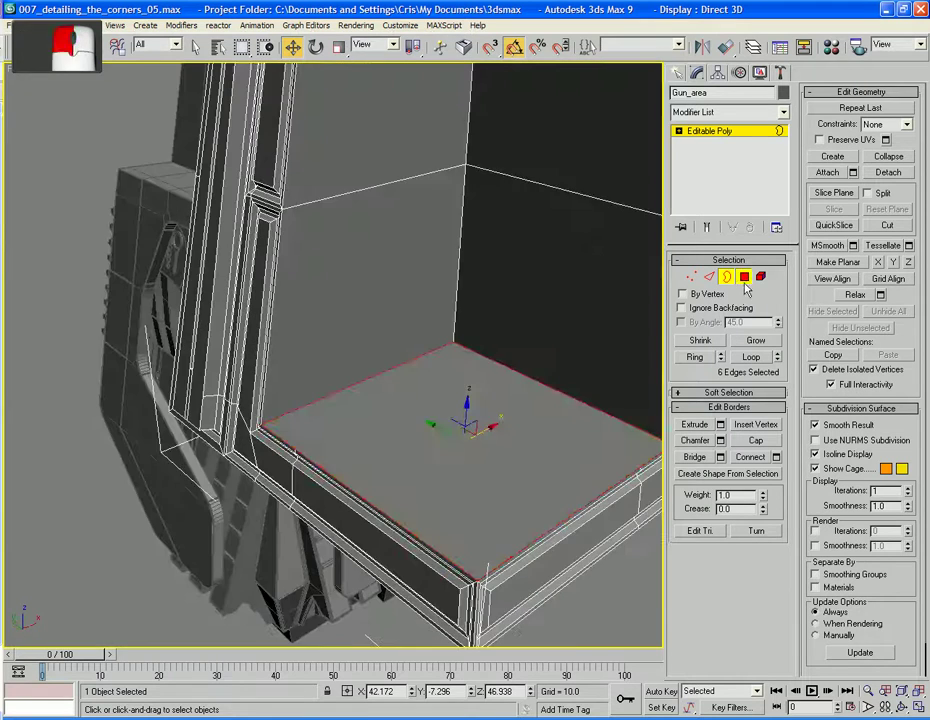
pyautogui.click(507, 424)
pyautogui.moveTo(476, 410); pyautogui.dragTo(466, 378)
pyautogui.hotkey('ctrl', 'z')
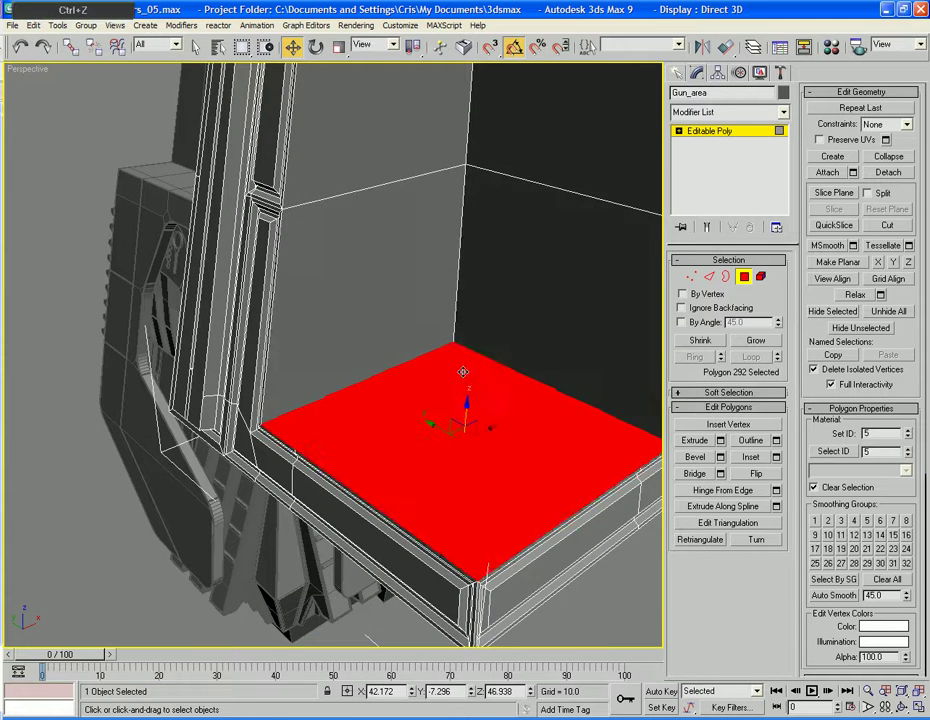
# Step: Select the lower, middle and upper horizontal edges of one recess wall and connect them with 1 segment and a slide of -81
pyautogui.keyDown('alt'); pyautogui.moveTo(463, 372); pyautogui.dragTo(464, 342, button='middle'); pyautogui.keyUp('alt')
pyautogui.moveTo(470, 404)
pyautogui.keyDown('alt'); pyautogui.mouseDown(button='middle')
pyautogui.moveTo(407, 390)
pyautogui.moveTo(478, 389)
pyautogui.mouseUp(button='middle'); pyautogui.keyUp('alt')
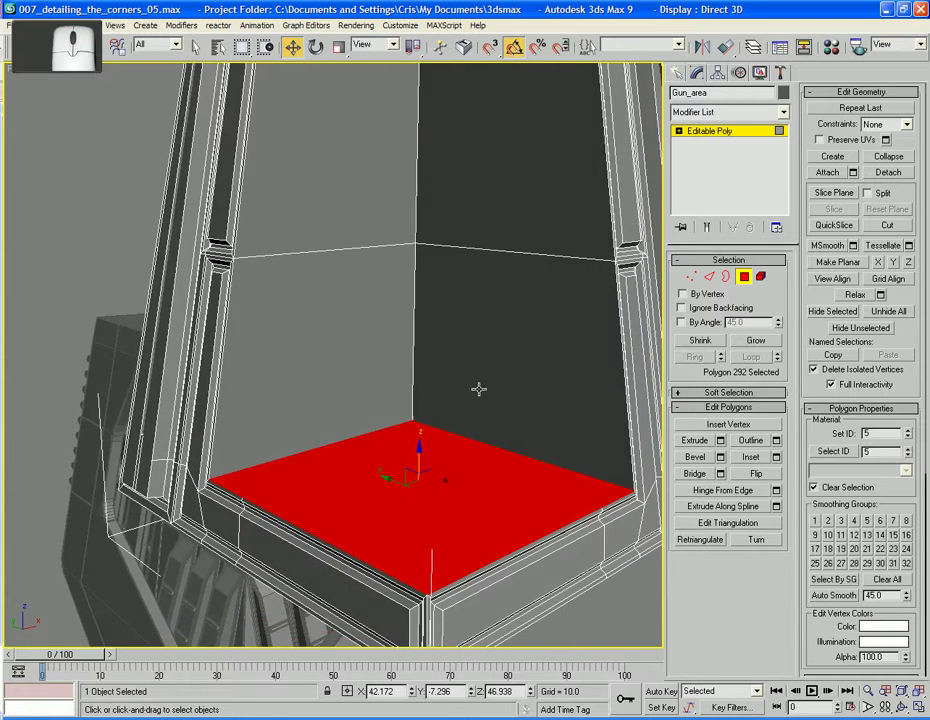
pyautogui.press('2')
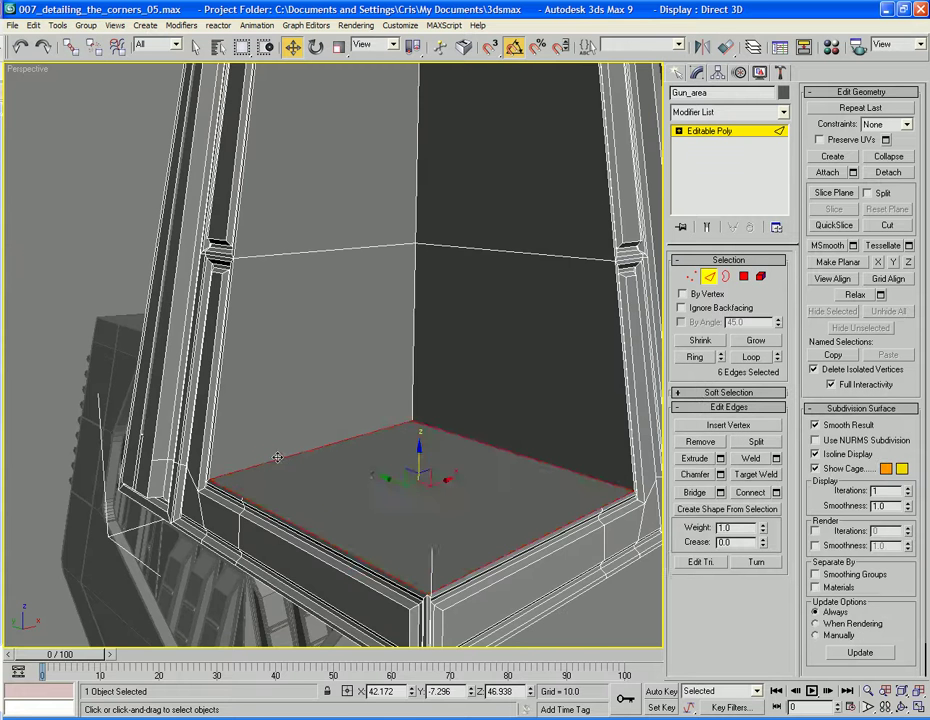
pyautogui.click(277, 462)
pyautogui.moveTo(277, 462); pyautogui.dragTo(285, 435, button='middle')
pyautogui.keyDown('ctrl'); pyautogui.click(277, 322); pyautogui.keyUp('ctrl')
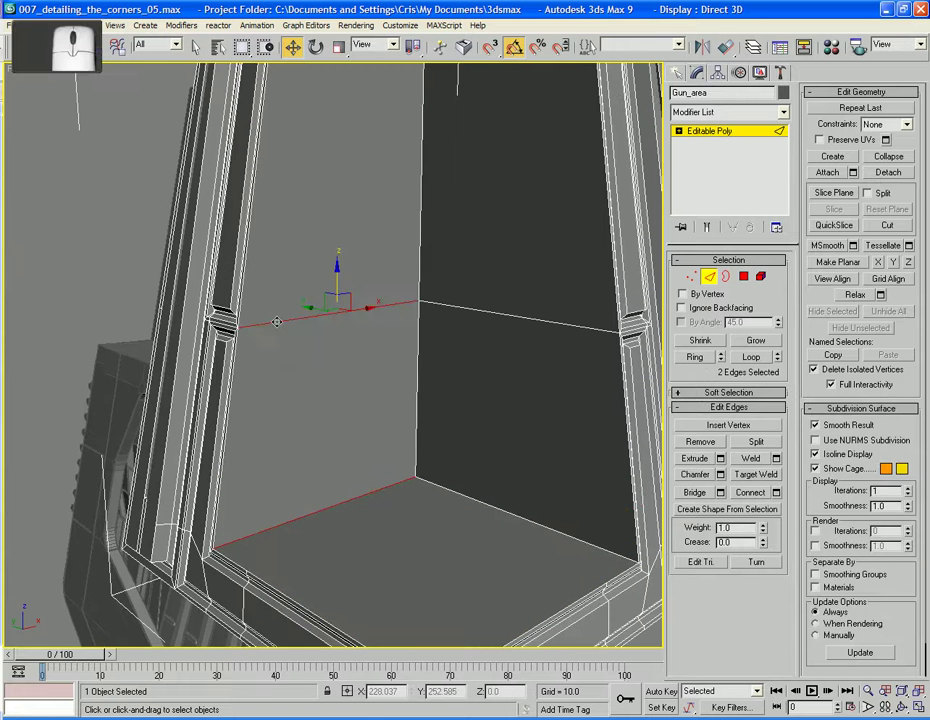
pyautogui.keyDown('alt'); pyautogui.moveTo(277, 322); pyautogui.dragTo(279, 295, button='middle'); pyautogui.keyUp('alt')
pyautogui.keyDown('ctrl'); pyautogui.click(311, 331); pyautogui.keyUp('ctrl')
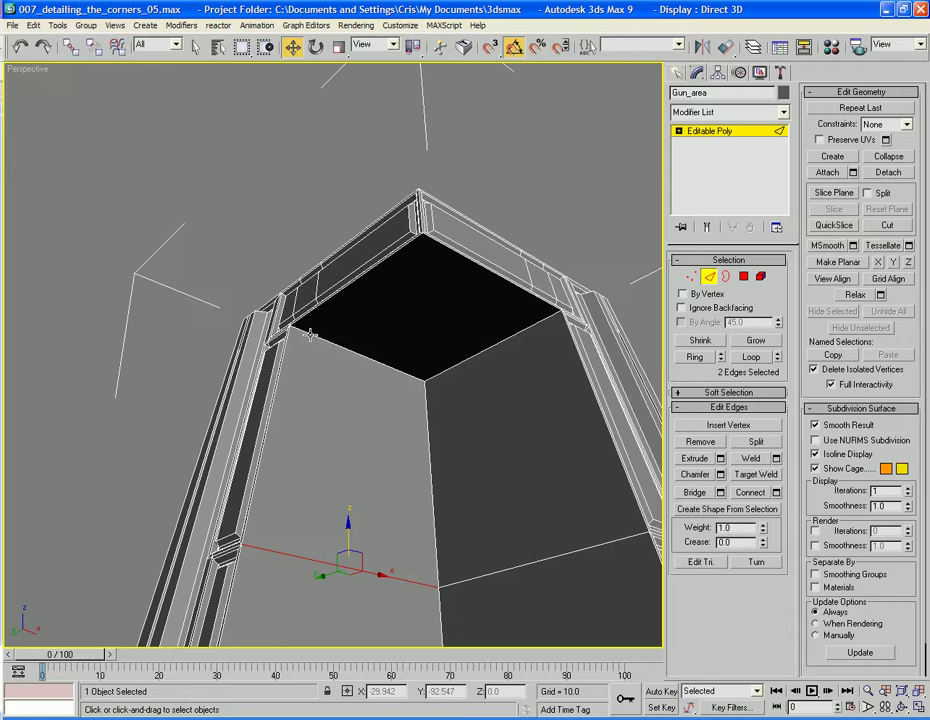
pyautogui.keyDown('alt'); pyautogui.moveTo(311, 331); pyautogui.dragTo(285, 462, button='middle'); pyautogui.keyUp('alt')
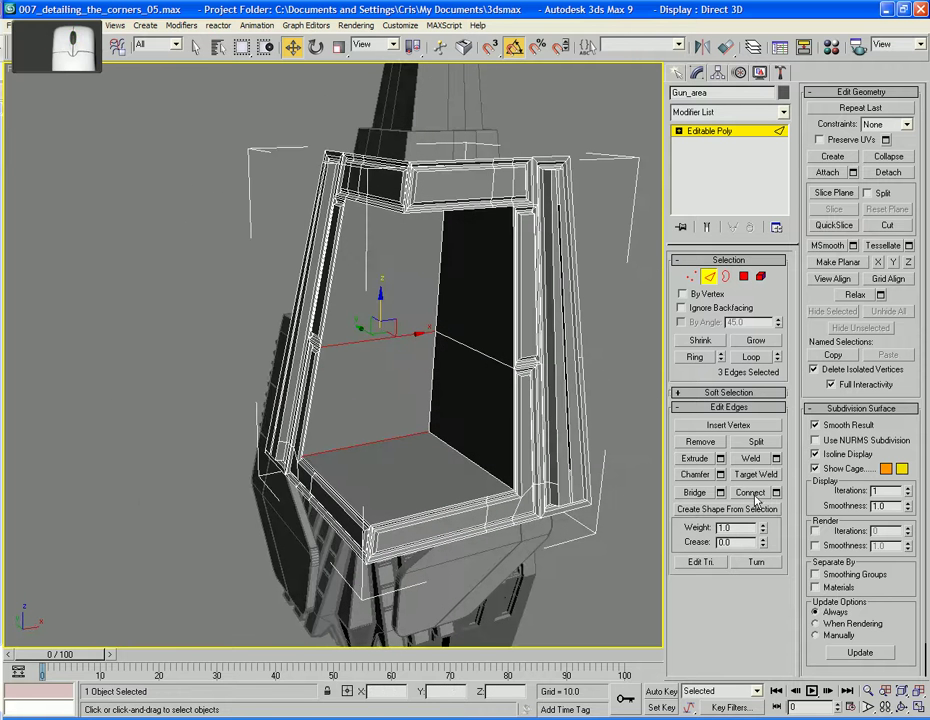
pyautogui.click(776, 492)
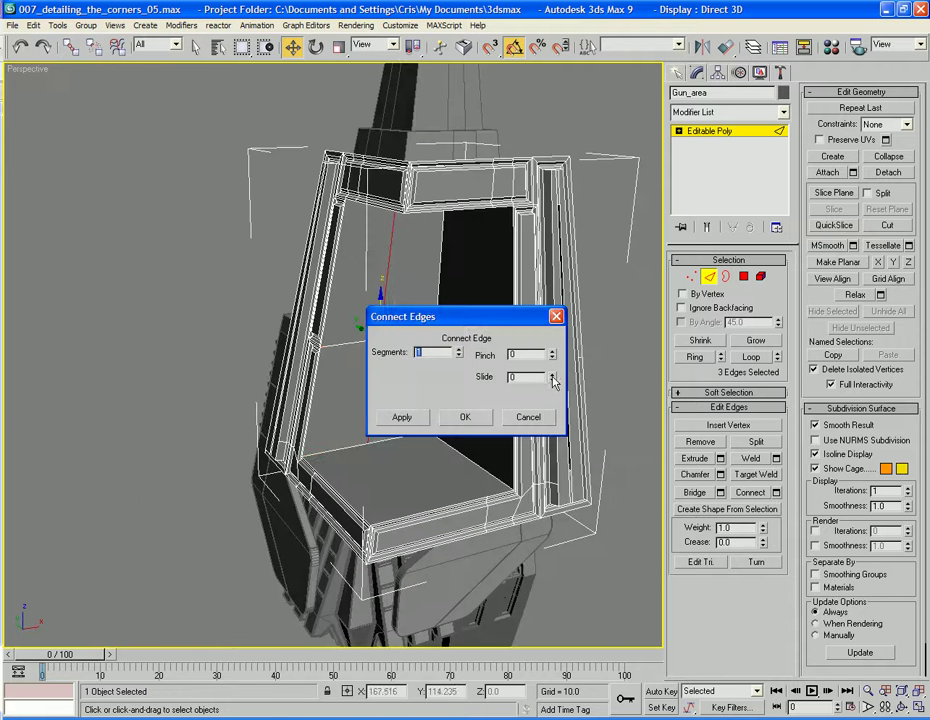
pyautogui.moveTo(553, 381); pyautogui.dragTo(549, 494)
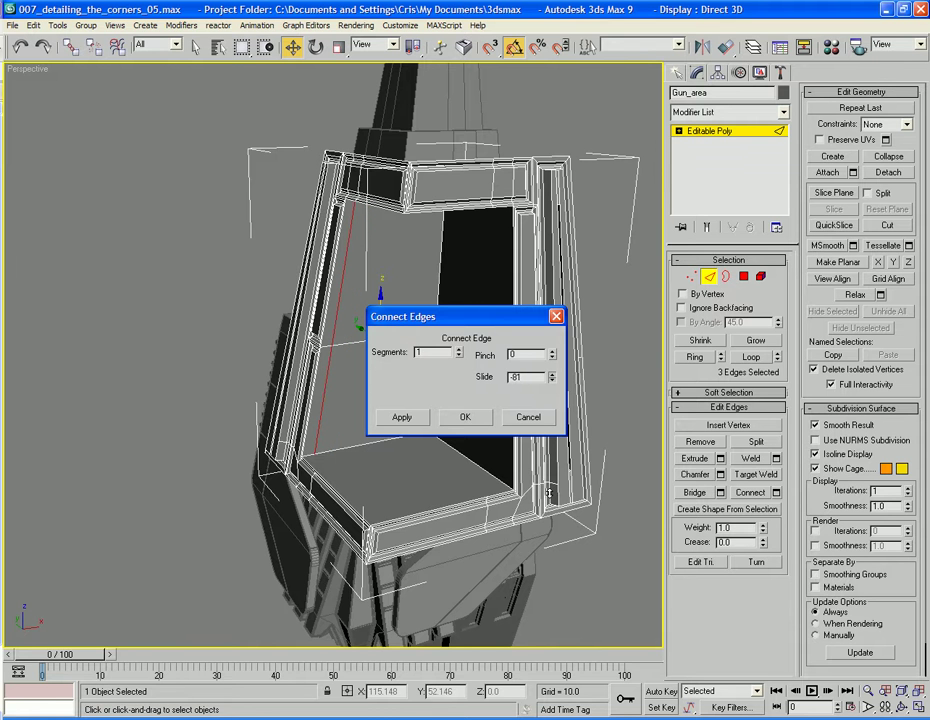
pyautogui.click(481, 420)
# Step: Connect the other recess wall's three horizontal edges with a vertical edge line close to its upright
pyautogui.keyDown('alt'); pyautogui.moveTo(434, 407); pyautogui.dragTo(393, 371, button='middle'); pyautogui.keyUp('alt')
pyautogui.click(403, 428)
pyautogui.keyDown('ctrl'); pyautogui.click(400, 438); pyautogui.keyUp('ctrl')
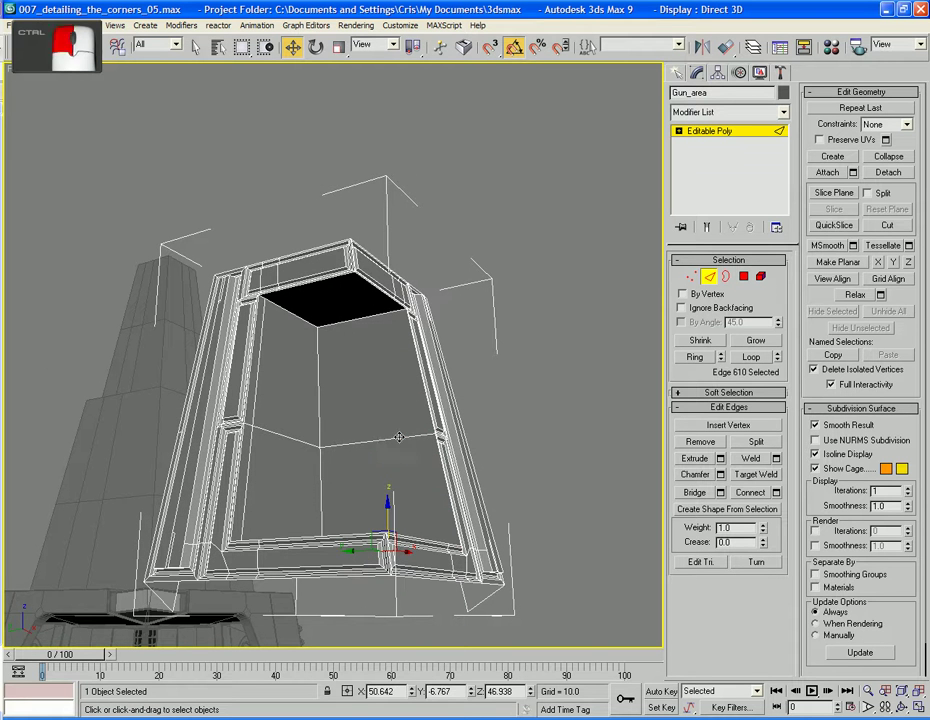
pyautogui.keyDown('ctrl'); pyautogui.click(381, 312); pyautogui.keyUp('ctrl')
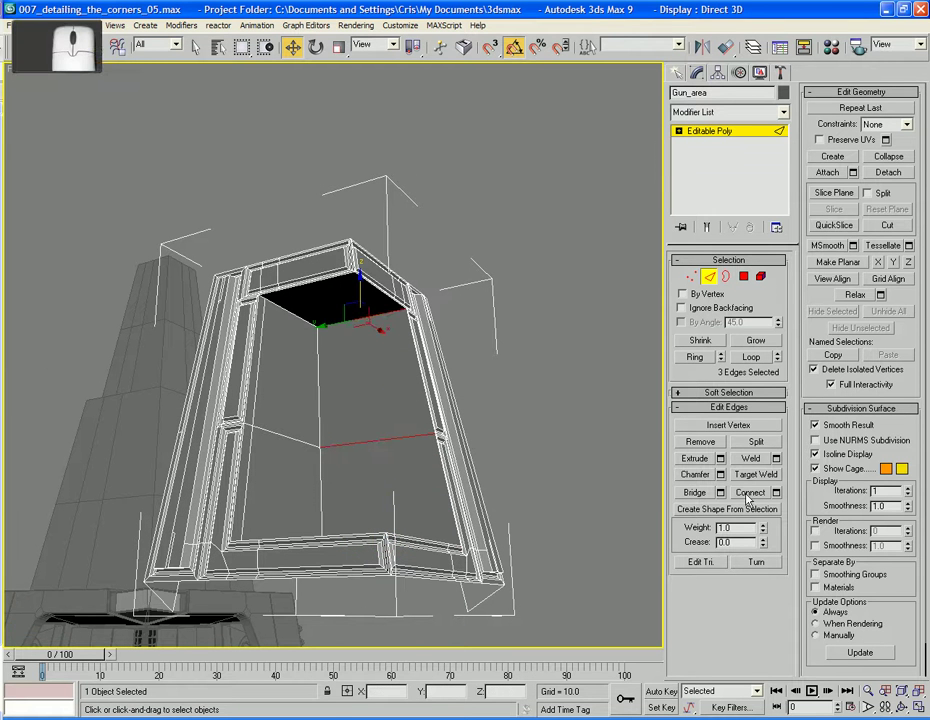
pyautogui.click(776, 492)
pyautogui.click(465, 416)
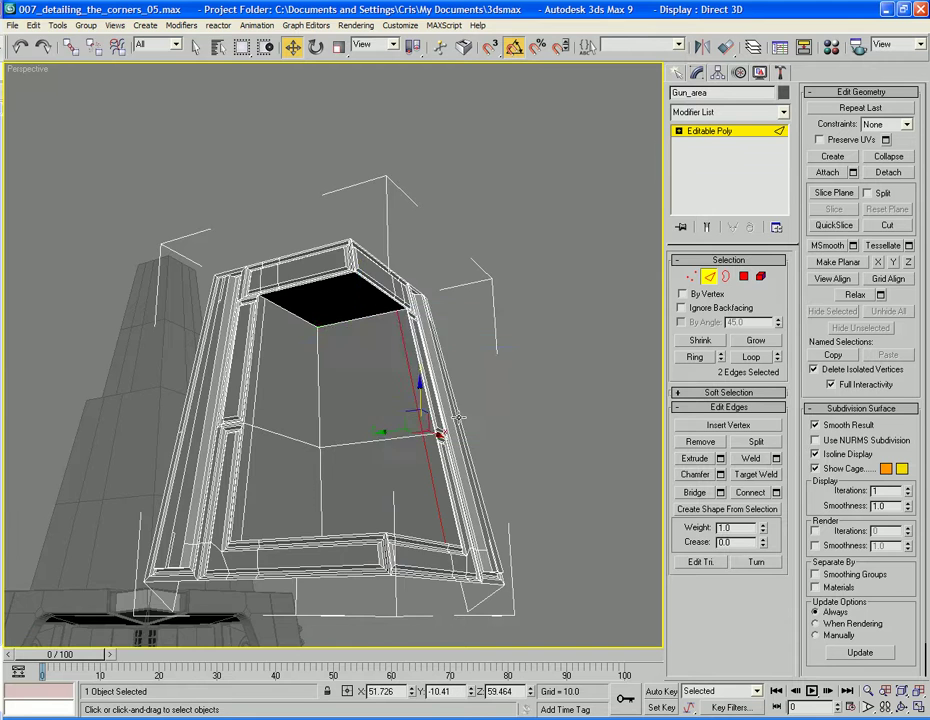
# Step: Delete the floor polygon of the recess
pyautogui.keyDown('alt'); pyautogui.moveTo(465, 416); pyautogui.dragTo(424, 318, button='middle'); pyautogui.keyUp('alt')
pyautogui.scroll(5, 435, 519)
pyautogui.keyDown('alt'); pyautogui.moveTo(424, 318); pyautogui.dragTo(404, 362, button='middle'); pyautogui.keyUp('alt')
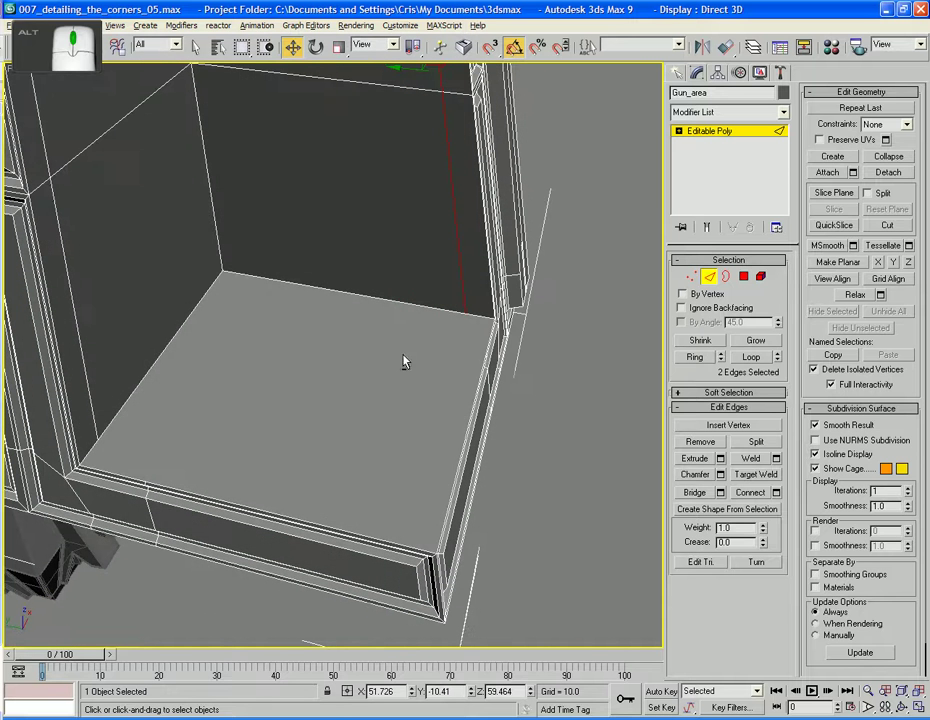
pyautogui.click(743, 276)
pyautogui.click(384, 398)
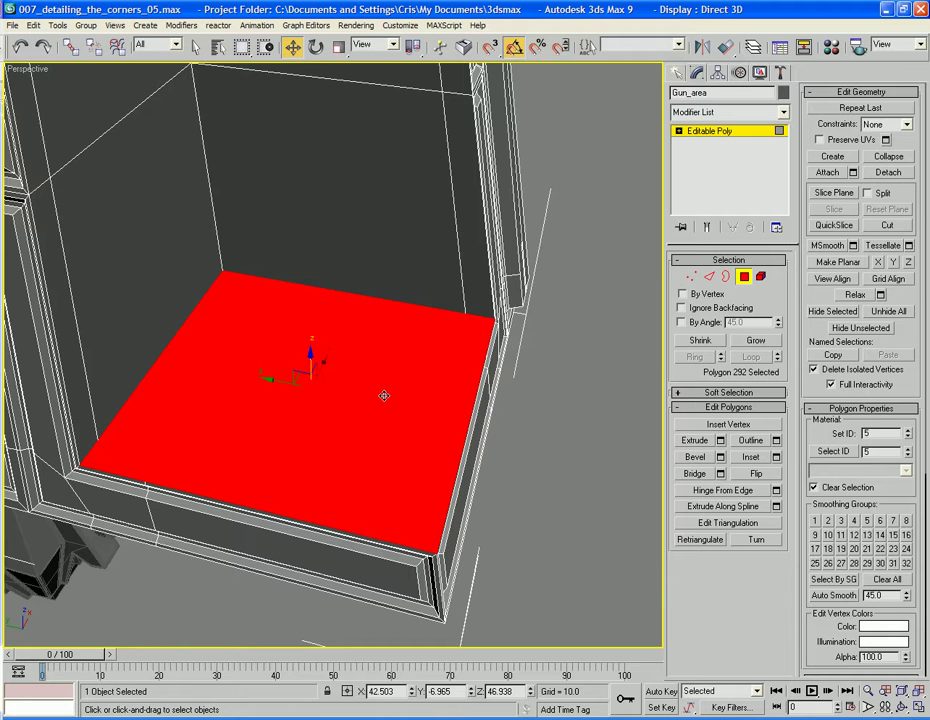
pyautogui.press('Delete')
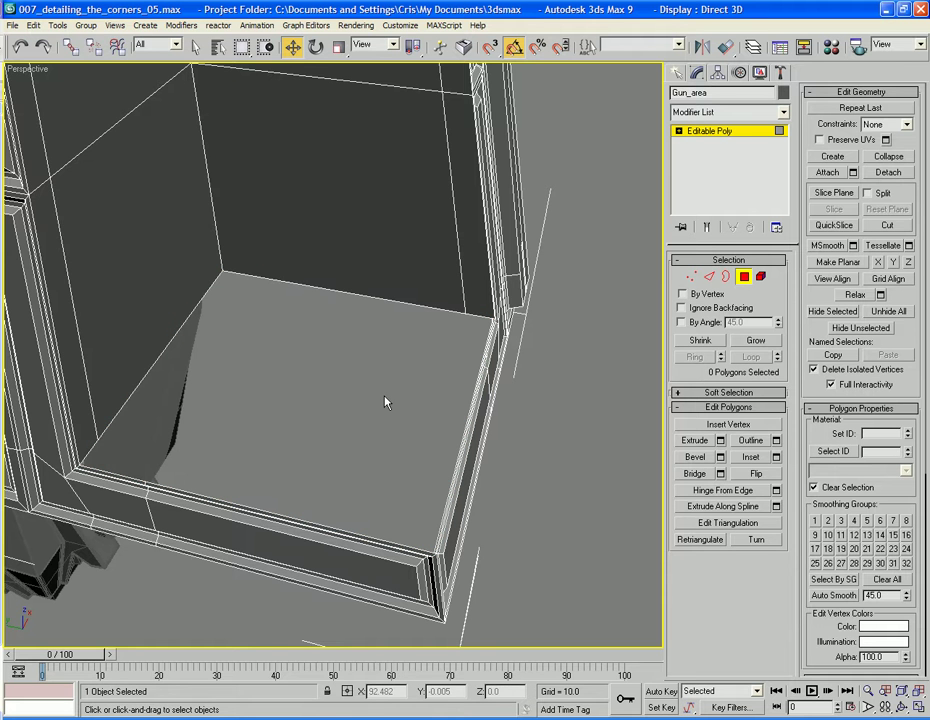
# Step: Extend a new floor polygon from the recess's lower back edge toward the front corner by copying that edge
pyautogui.click(705, 280)
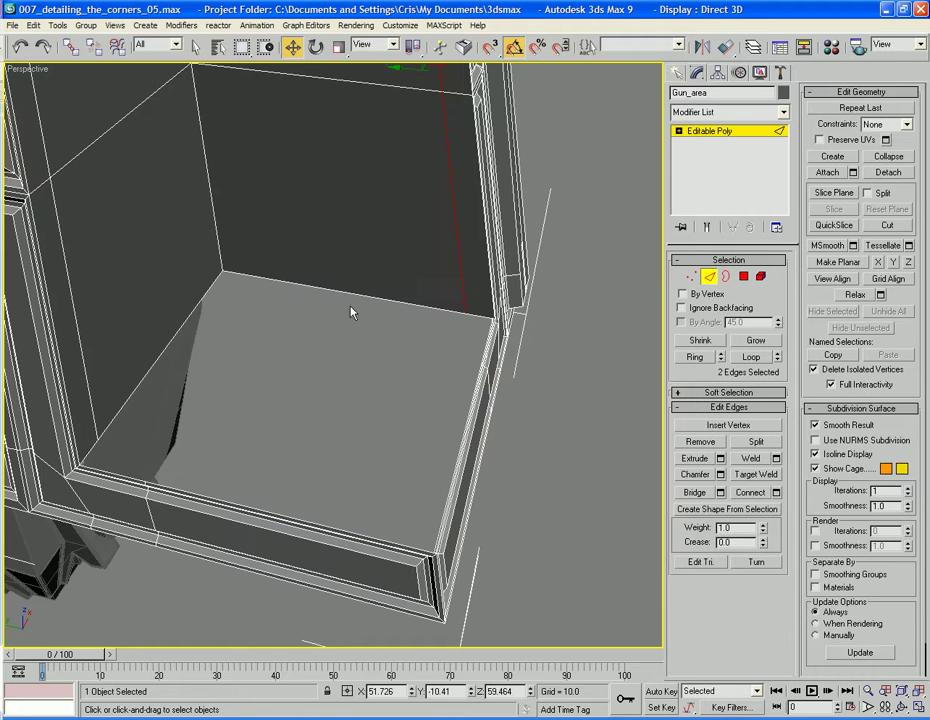
pyautogui.click(349, 295)
pyautogui.keyDown('shift'); pyautogui.moveTo(349, 276); pyautogui.dragTo(313, 473); pyautogui.keyUp('shift')
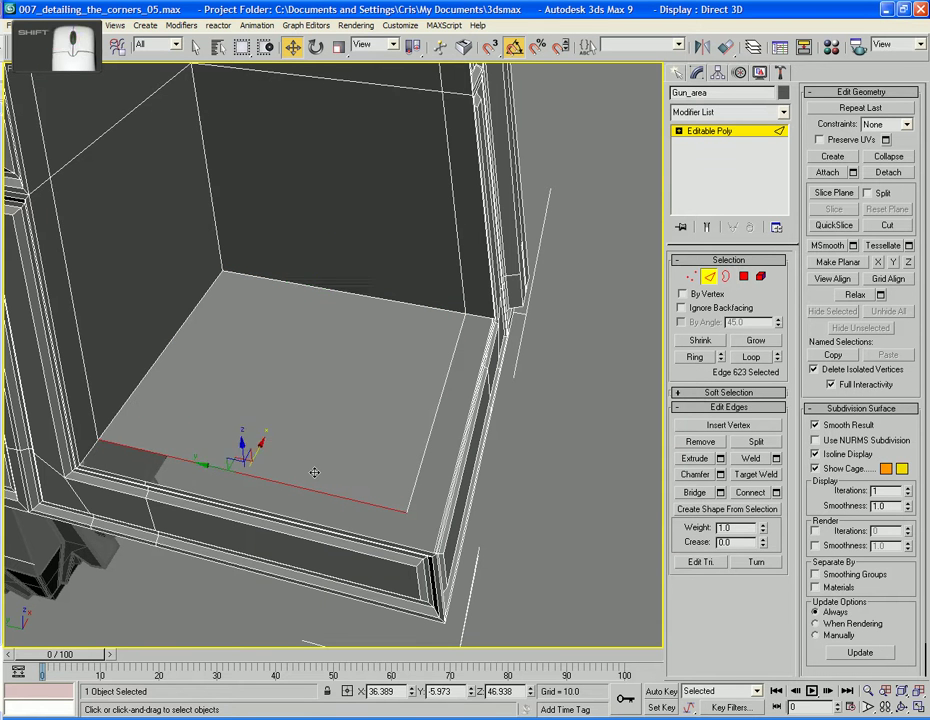
# Step: In the Front view, move the new floor edge's two end vertices along X to line up with the recess wall's vertical edge line
pyautogui.keyDown('alt'); pyautogui.moveTo(313, 473); pyautogui.dragTo(180, 438, button='middle'); pyautogui.keyUp('alt')
pyautogui.press('f')
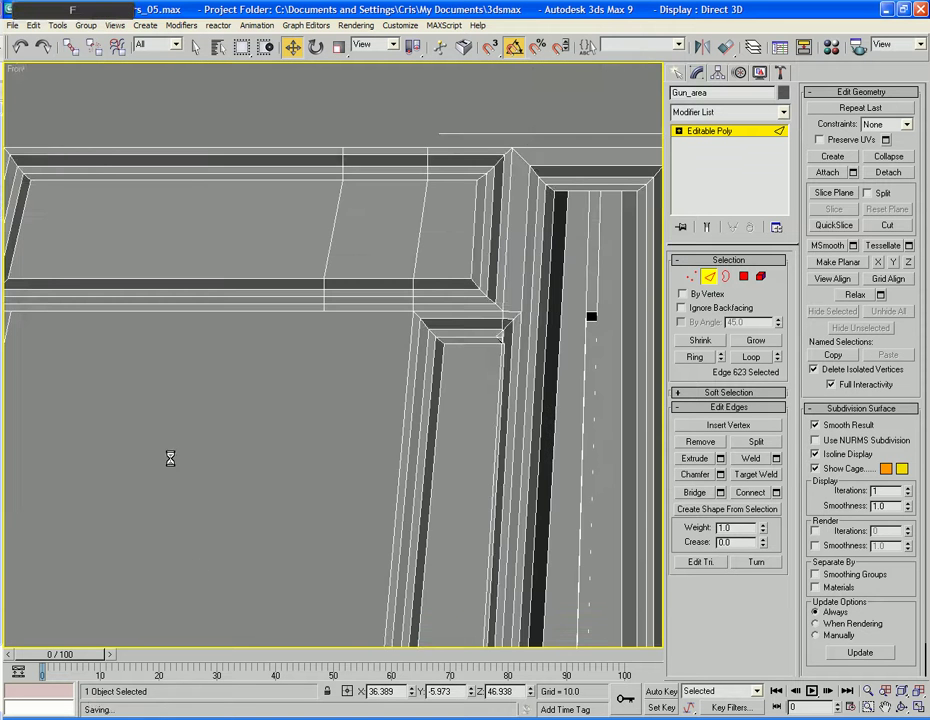
pyautogui.moveTo(235, 525); pyautogui.dragTo(568, 697, button='middle')
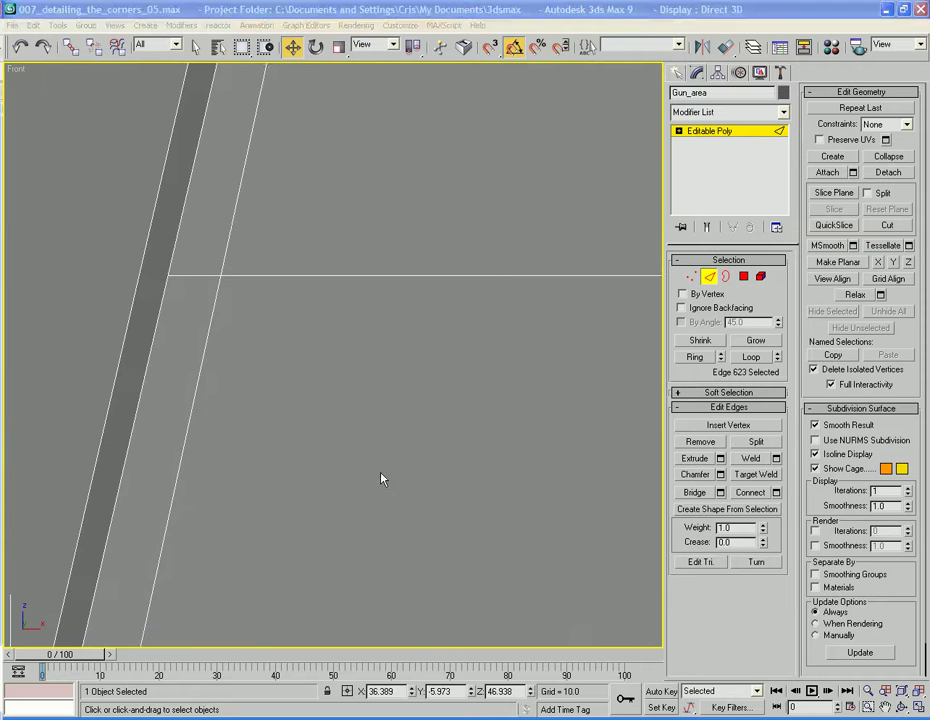
pyautogui.moveTo(382, 550); pyautogui.dragTo(483, 317, button='middle')
pyautogui.press('F3')
pyautogui.scroll(2, 487, 319)
pyautogui.scroll(1, 488, 319)
pyautogui.moveTo(381, 301); pyautogui.dragTo(551, 384, button='middle')
pyautogui.scroll(1, 540, 381)
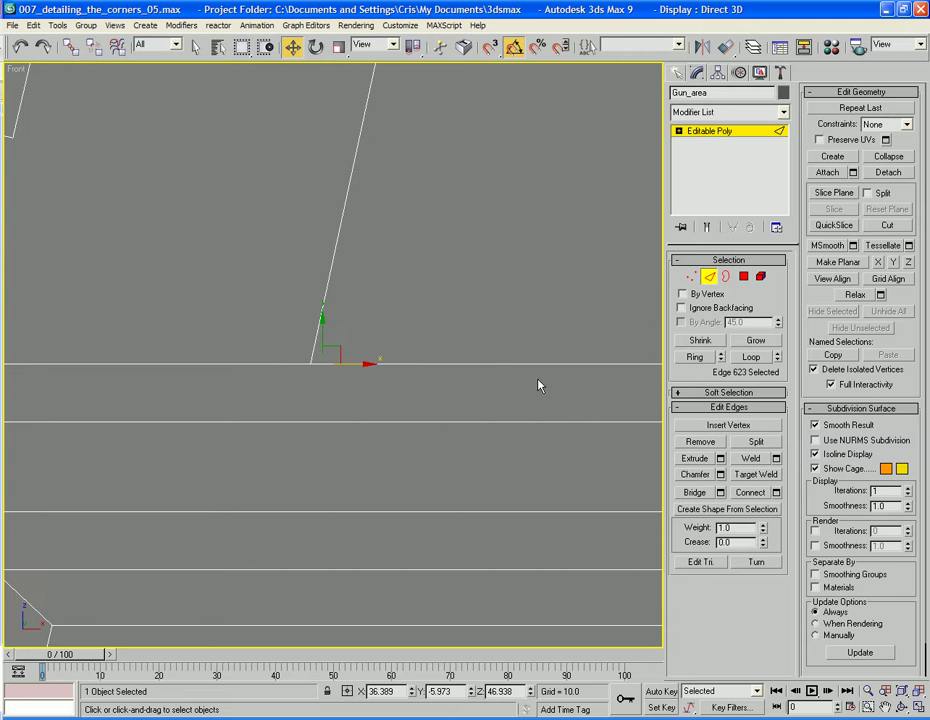
pyautogui.keyDown('ctrl'); pyautogui.click(692, 277); pyautogui.keyUp('ctrl')
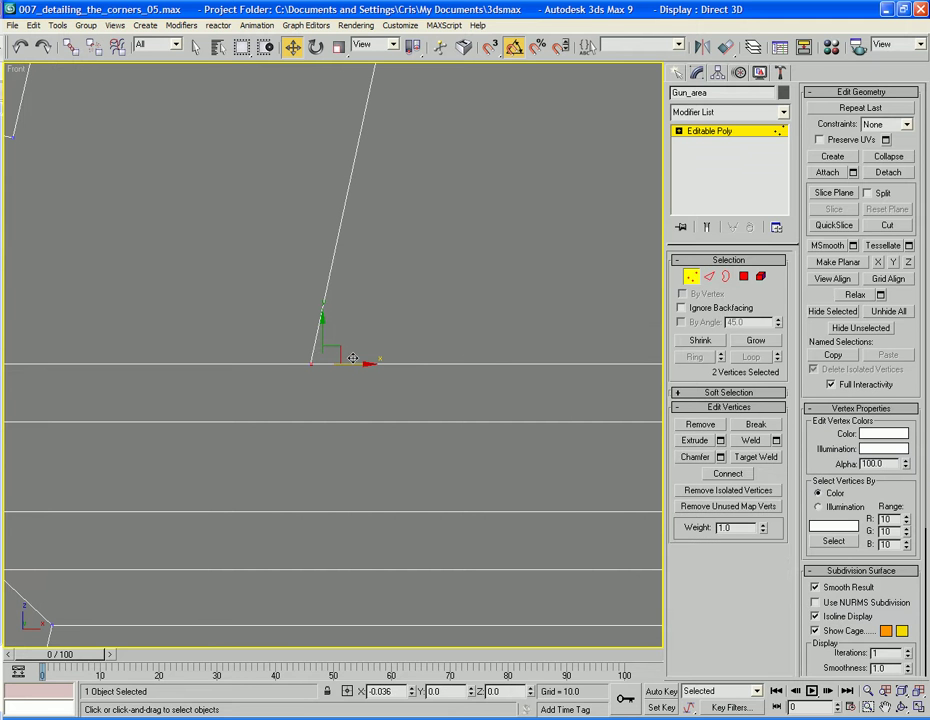
pyautogui.scroll(5, 355, 361)
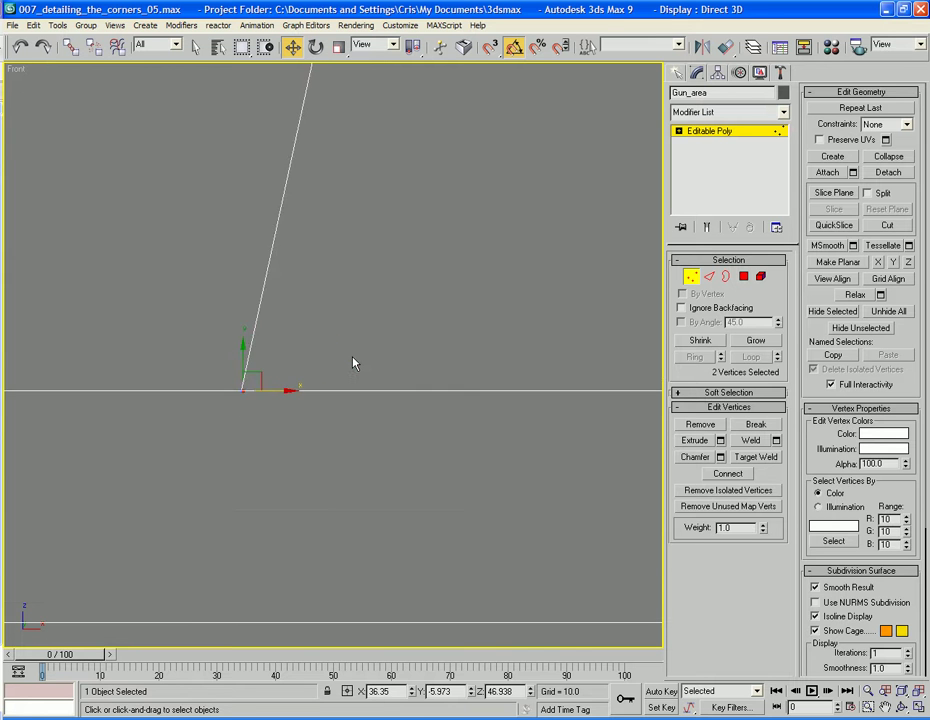
pyautogui.moveTo(324, 376); pyautogui.dragTo(580, 293, button='middle')
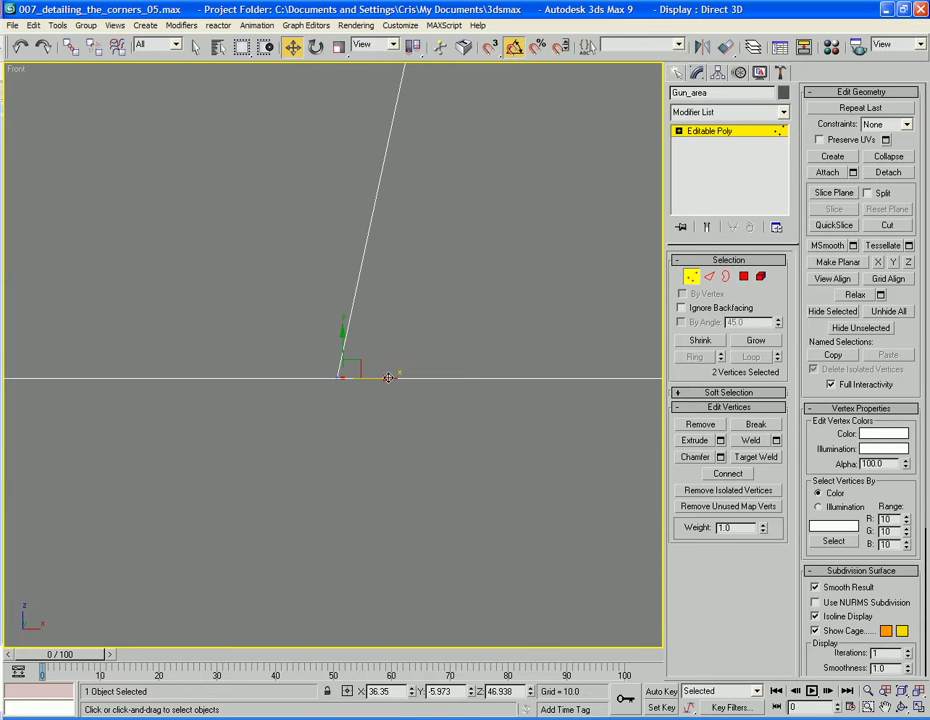
pyautogui.moveTo(389, 377); pyautogui.dragTo(383, 373)
pyautogui.press('z')
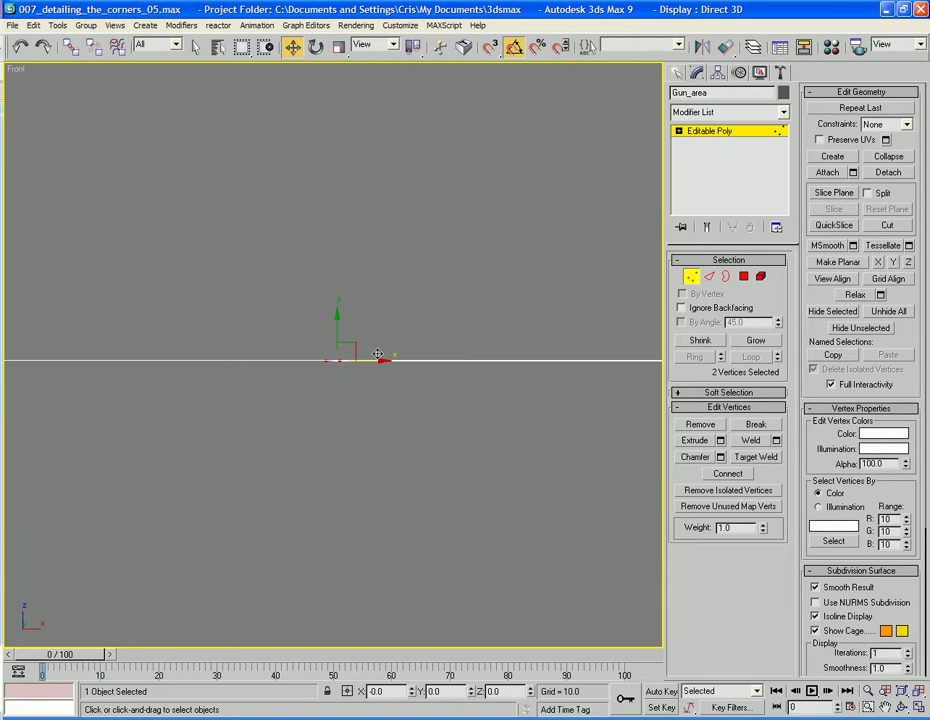
pyautogui.moveTo(377, 352); pyautogui.dragTo(378, 352)
pyautogui.press('p')
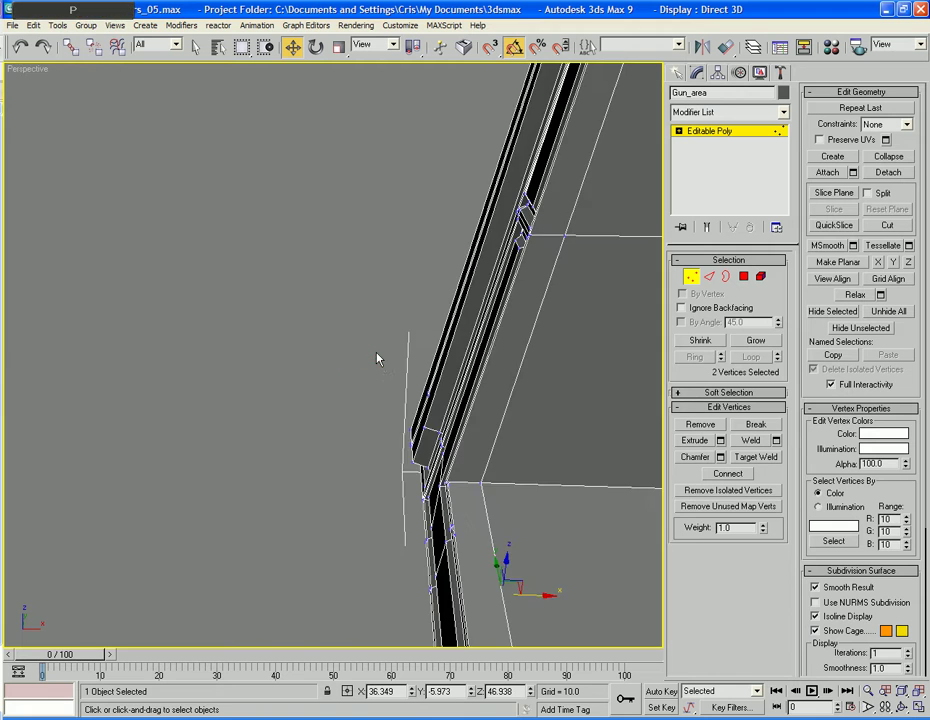
# Step: Select the open border between the new floor and the surrounding frame and cap it
pyautogui.keyDown('alt'); pyautogui.moveTo(378, 357); pyautogui.dragTo(291, 232, button='middle'); pyautogui.keyUp('alt')
pyautogui.scroll(3, 455, 382)
pyautogui.scroll(-1, 455, 382)
pyautogui.click(725, 277)
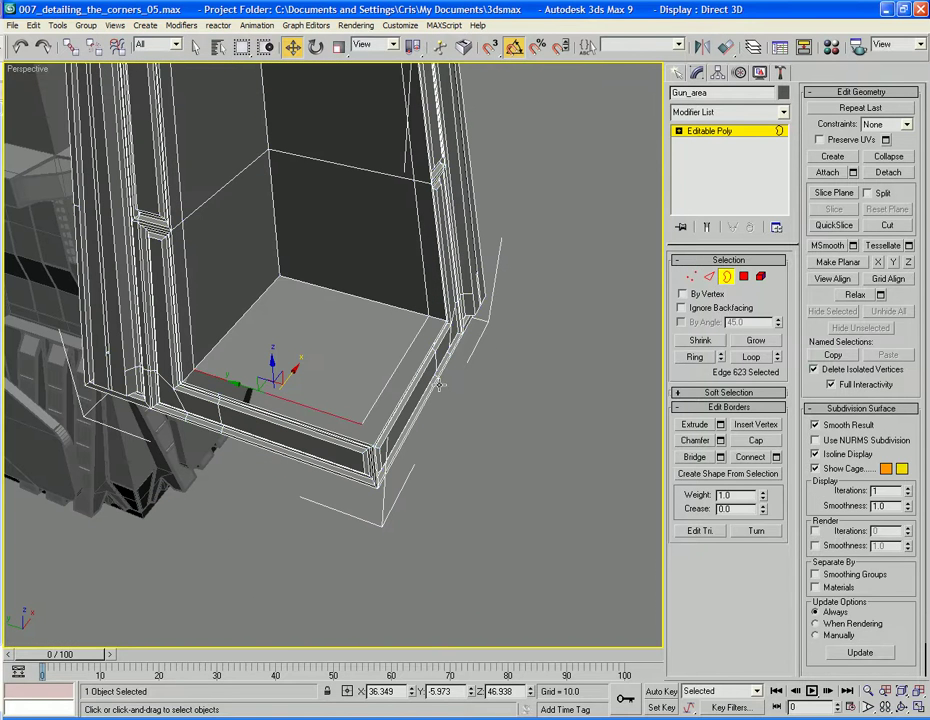
pyautogui.click(409, 376)
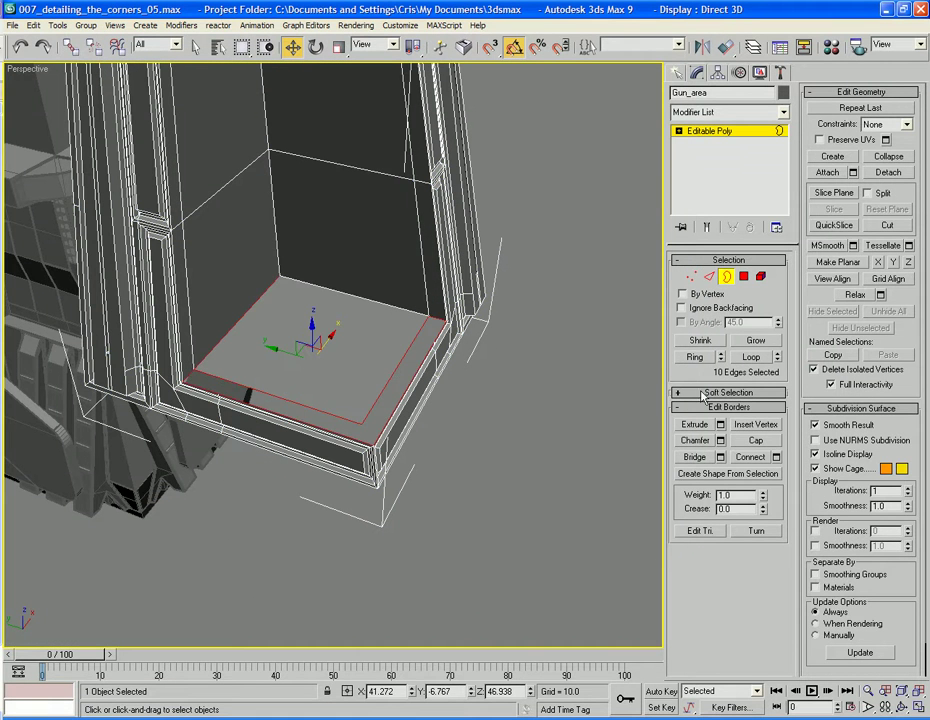
pyautogui.click(757, 445)
# Step: Cut an edge across the capped floor rim between the inner floor corner and the outer frame corner
pyautogui.scroll(4, 478, 481)
pyautogui.keyDown('alt'); pyautogui.moveTo(440, 428); pyautogui.dragTo(330, 376, button='middle'); pyautogui.keyUp('alt')
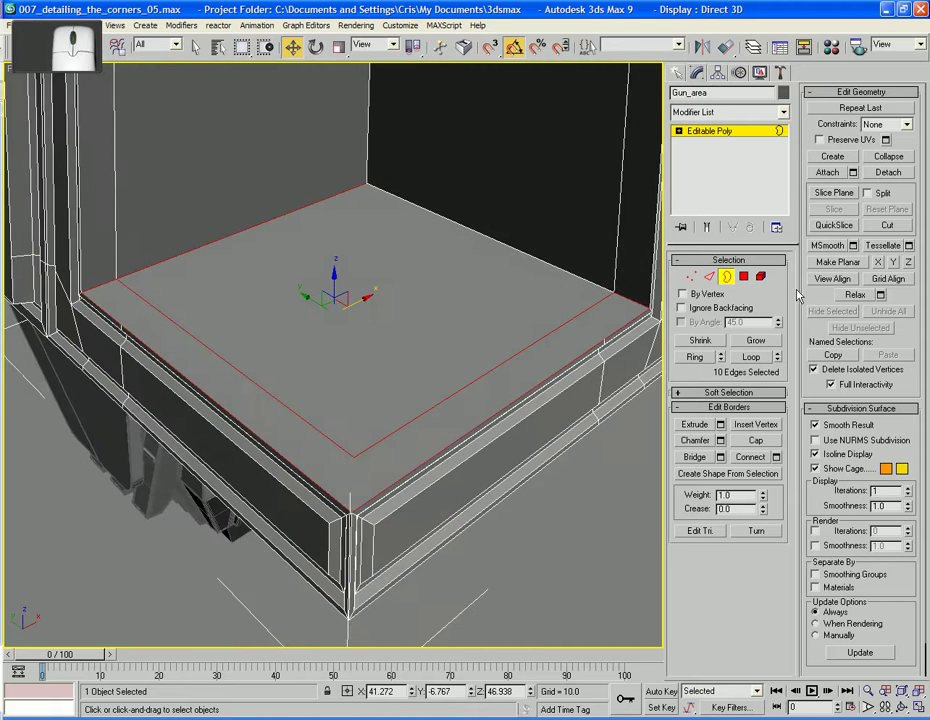
pyautogui.click(886, 225)
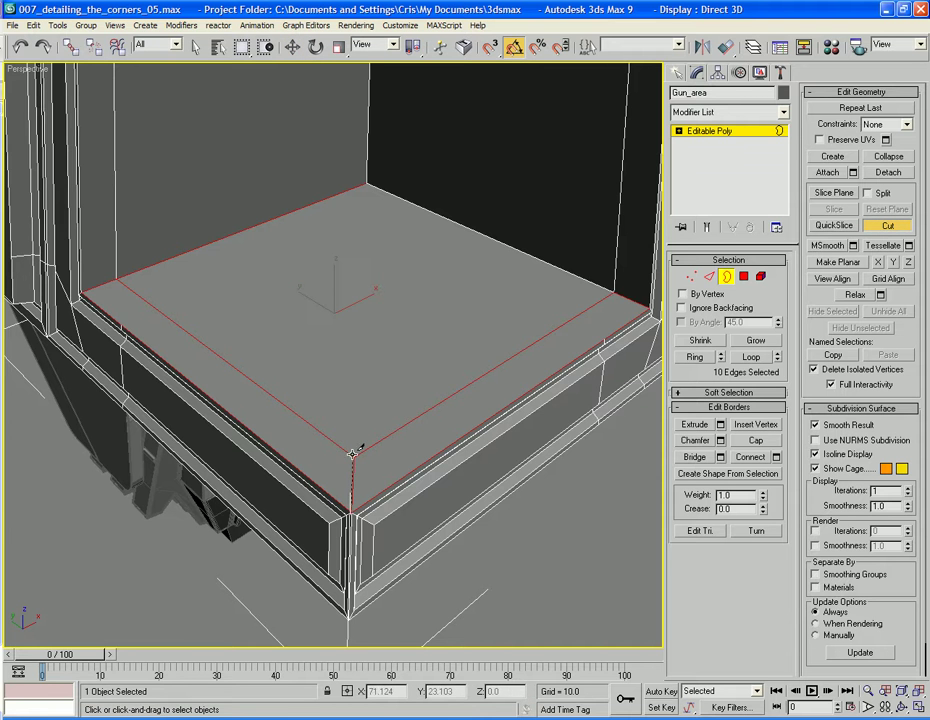
pyautogui.keyDown('alt'); pyautogui.moveTo(327, 443); pyautogui.dragTo(440, 398, button='middle'); pyautogui.keyUp('alt')
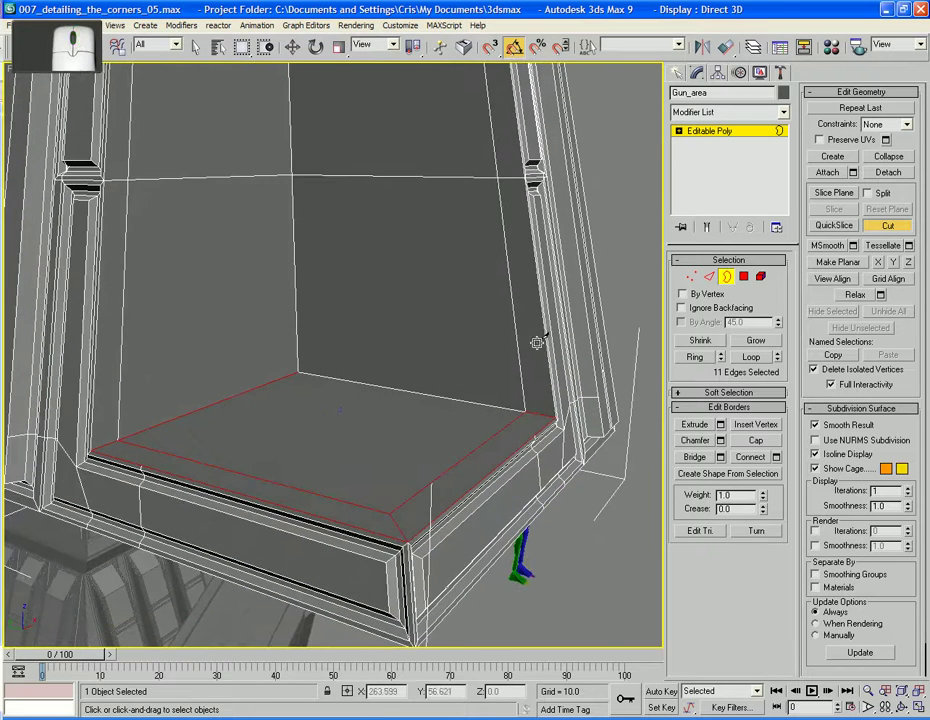
pyautogui.press('w')
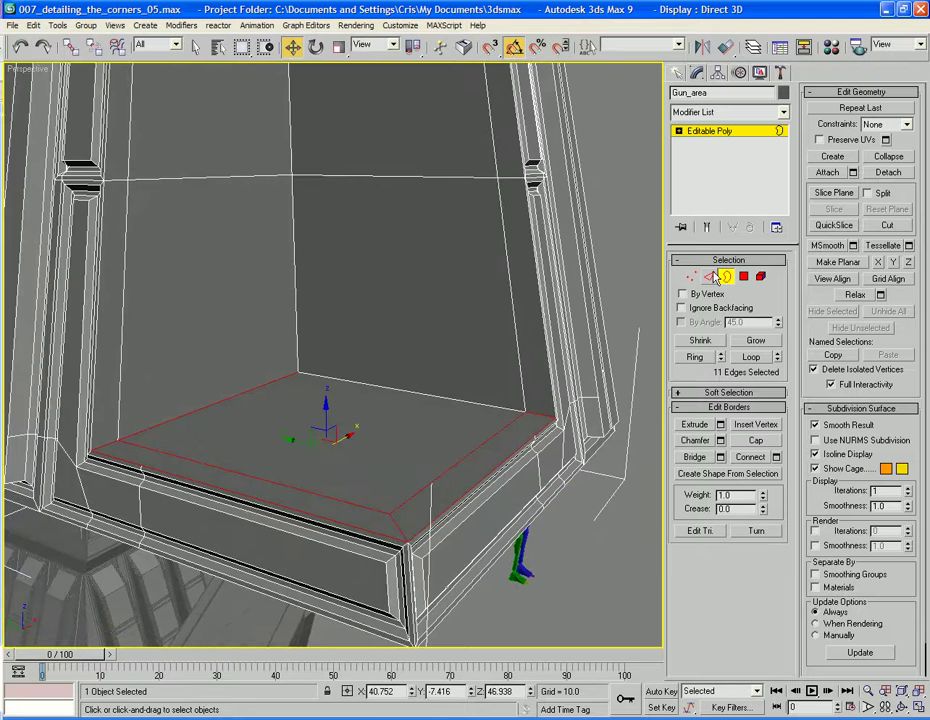
# Step: Connect the three vertical edges of the lower recess walls with 1 segment, pinch 0 and a slide of -70
pyautogui.click(707, 277)
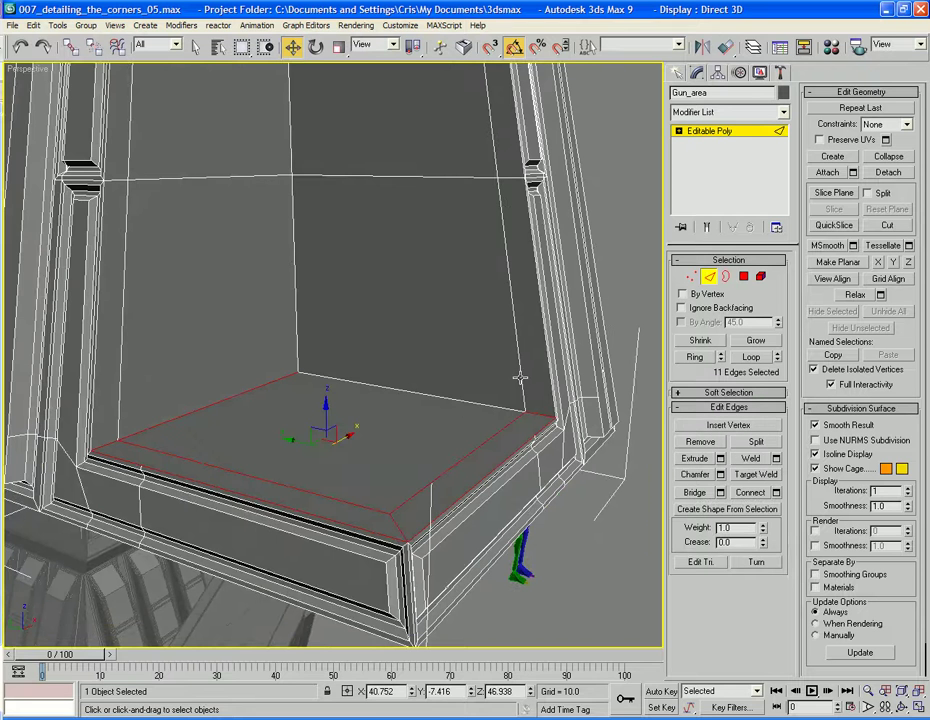
pyautogui.click(519, 377)
pyautogui.keyDown('ctrl'); pyautogui.click(295, 318); pyautogui.keyUp('ctrl')
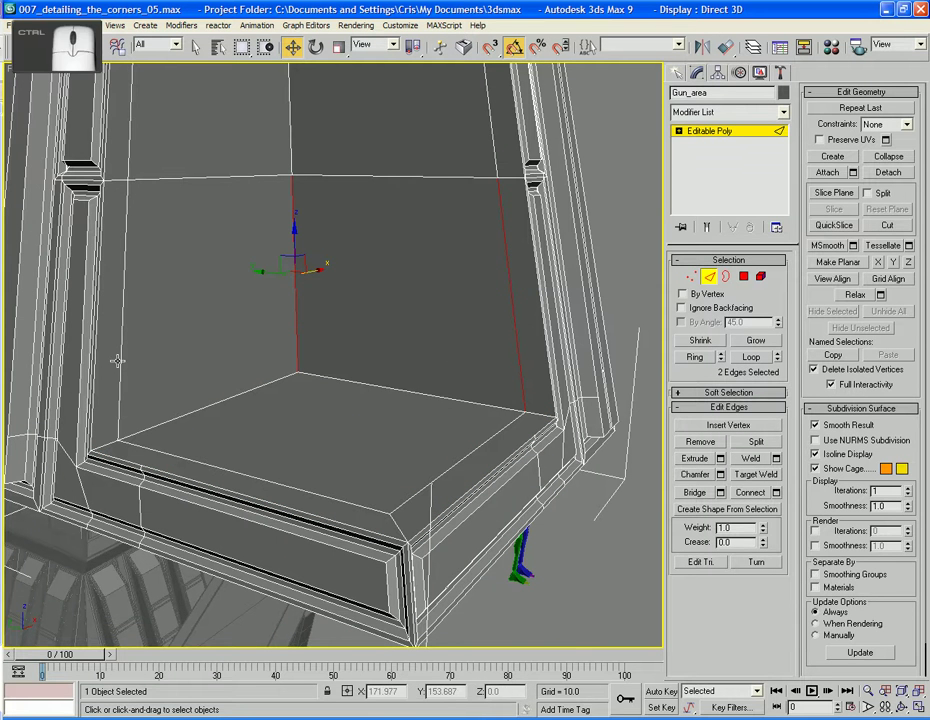
pyautogui.keyDown('ctrl'); pyautogui.click(90, 262); pyautogui.keyUp('ctrl')
pyautogui.scroll(-5, 120, 360)
pyautogui.keyDown('alt'); pyautogui.moveTo(120, 360); pyautogui.dragTo(595, 412, button='middle'); pyautogui.keyUp('alt')
pyautogui.scroll(5, 245, 392)
pyautogui.scroll(4, 266, 390)
pyautogui.click(777, 493)
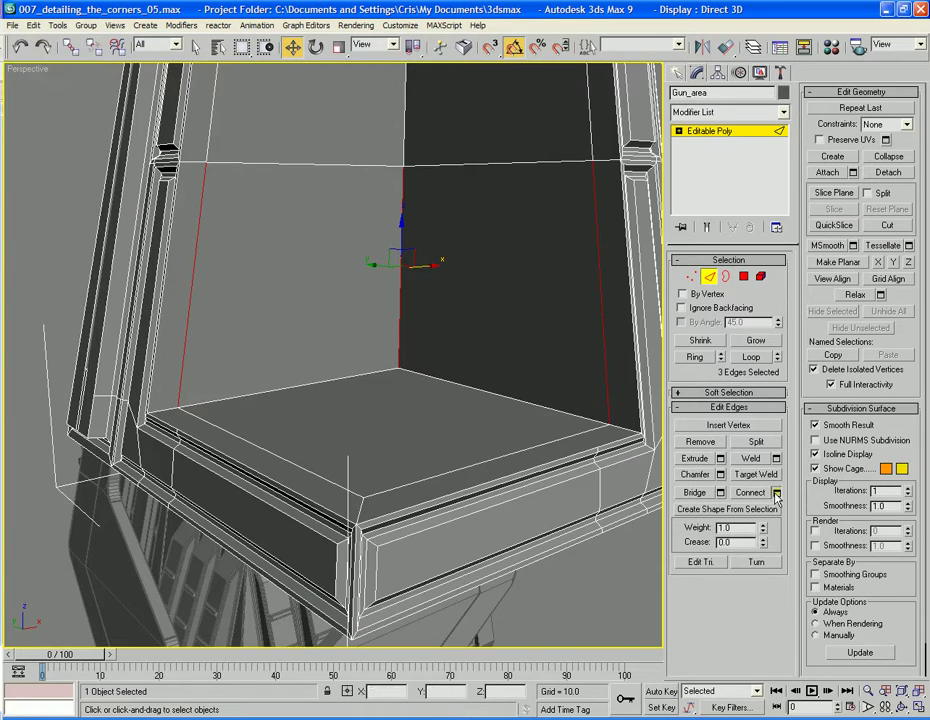
pyautogui.moveTo(552, 378); pyautogui.dragTo(550, 357)
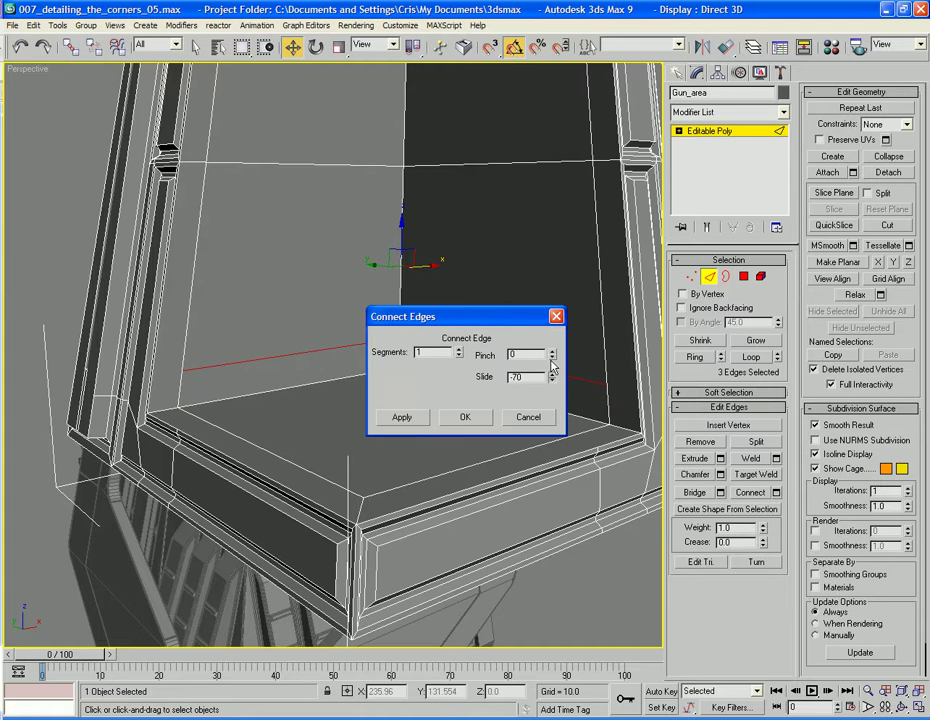
pyautogui.click(465, 417)
# Step: Delete the inner floor polygon and the two low wall strips directly above it
pyautogui.keyDown('alt'); pyautogui.moveTo(485, 415); pyautogui.dragTo(502, 412, button='middle'); pyautogui.keyUp('alt')
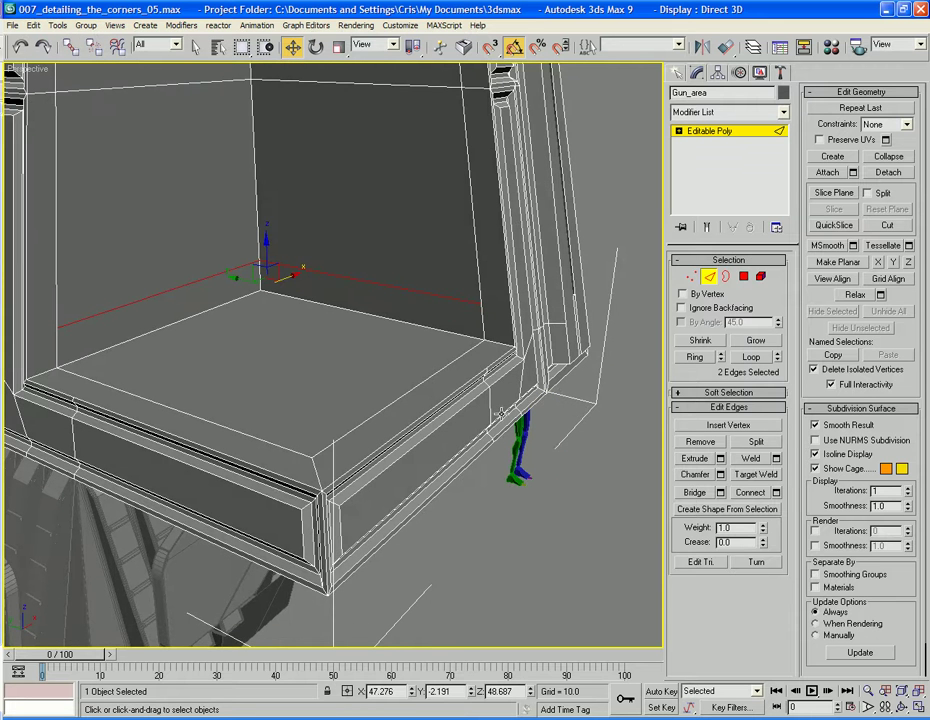
pyautogui.click(744, 278)
pyautogui.click(328, 357)
pyautogui.keyDown('ctrl'); pyautogui.click(210, 303); pyautogui.keyUp('ctrl')
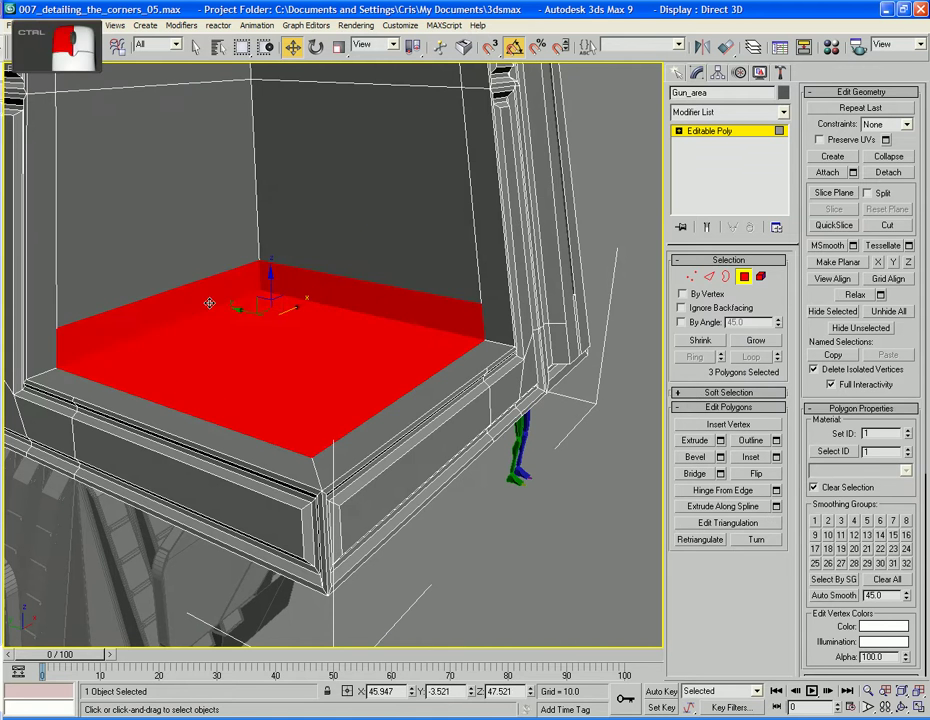
pyautogui.press('Delete')
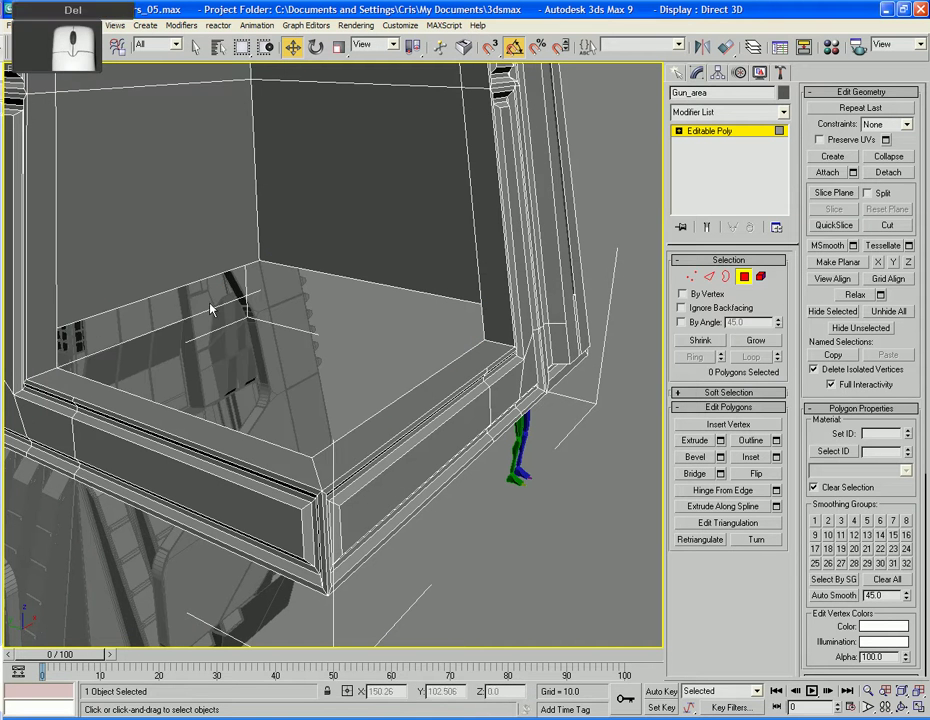
# Step: Extend a raised floor polygon toward the front by copying the bottom edge of one trimmed recess wall
pyautogui.click(709, 277)
pyautogui.click(455, 299)
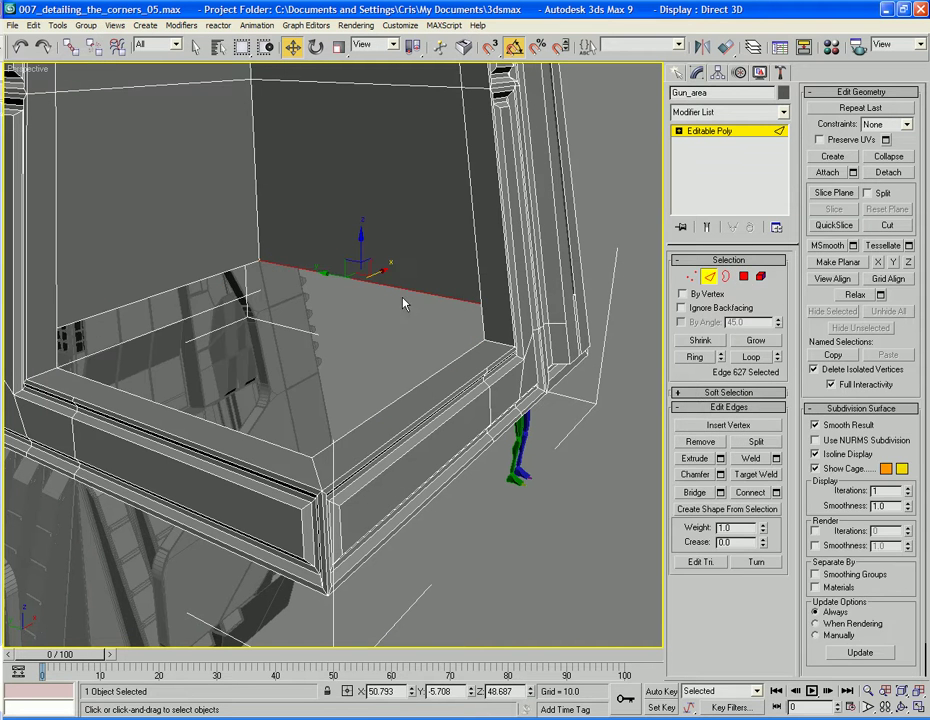
pyautogui.keyDown('shift'); pyautogui.moveTo(389, 285); pyautogui.dragTo(196, 388); pyautogui.keyUp('shift')
# Step: In the Front view, move the raised floor edge's two vertices along X onto the slanted wall edge line
pyautogui.press('f')
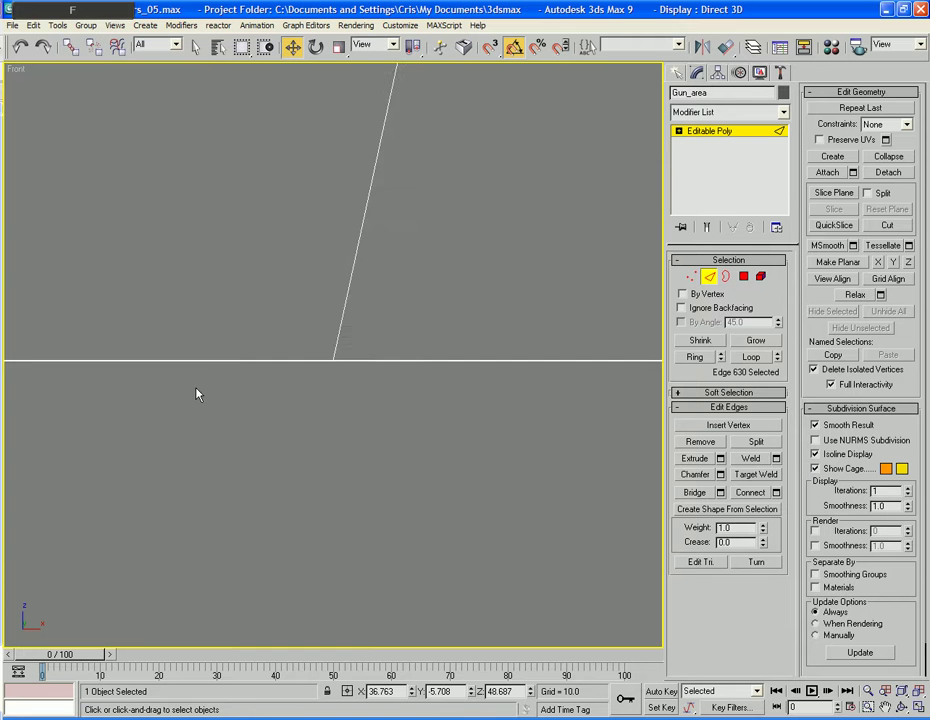
pyautogui.press('z')
pyautogui.scroll(-12, 307, 380)
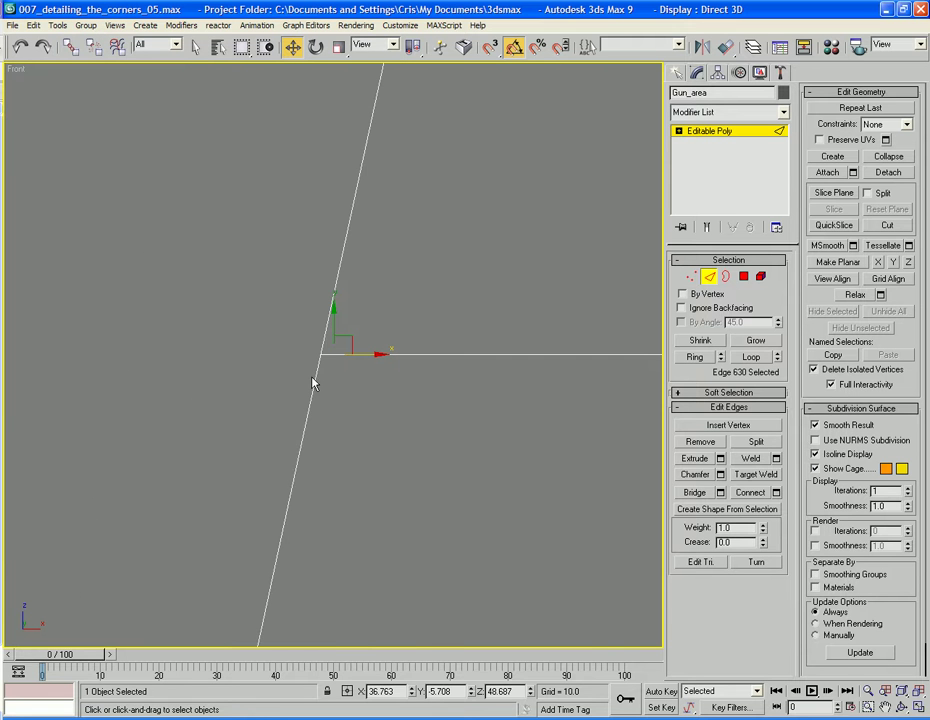
pyautogui.scroll(-5, 361, 381)
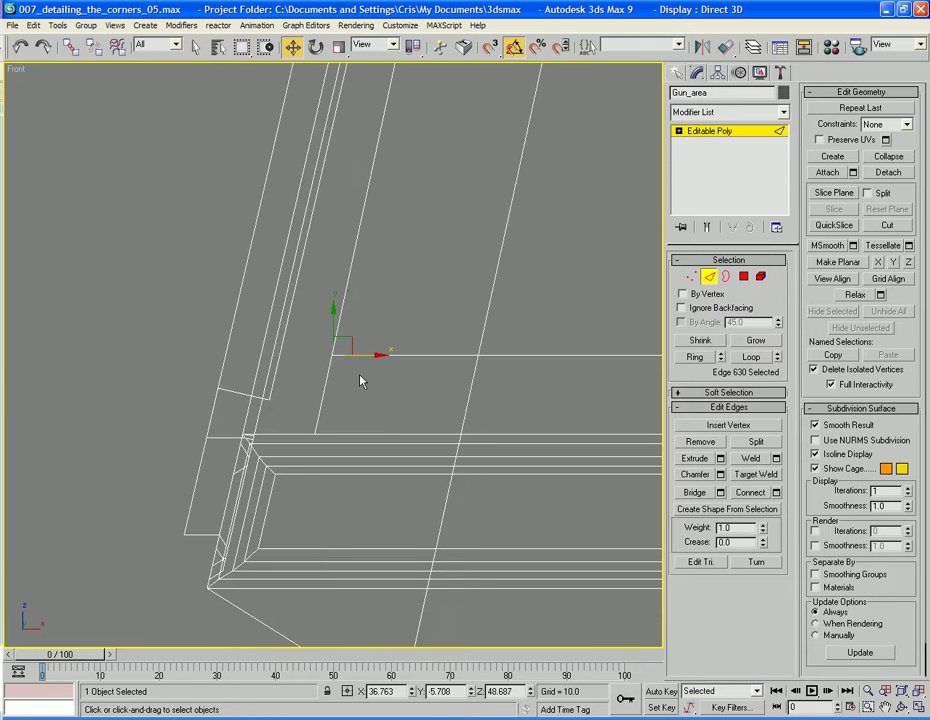
pyautogui.click(690, 277)
pyautogui.scroll(2, 420, 403)
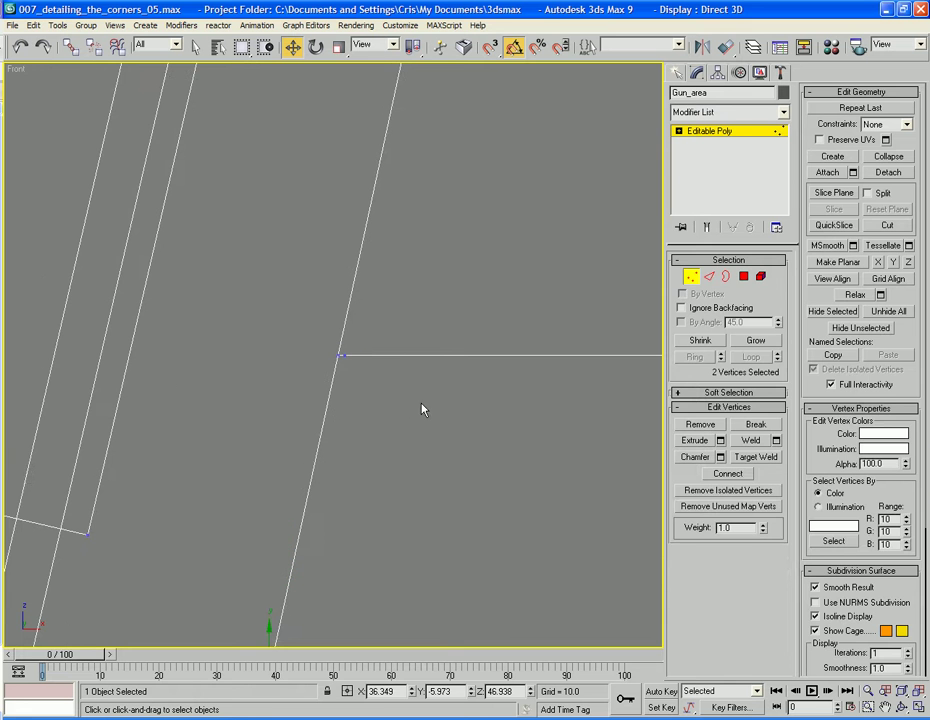
pyautogui.click(709, 277)
pyautogui.keyDown('ctrl'); pyautogui.click(692, 278); pyautogui.keyUp('ctrl')
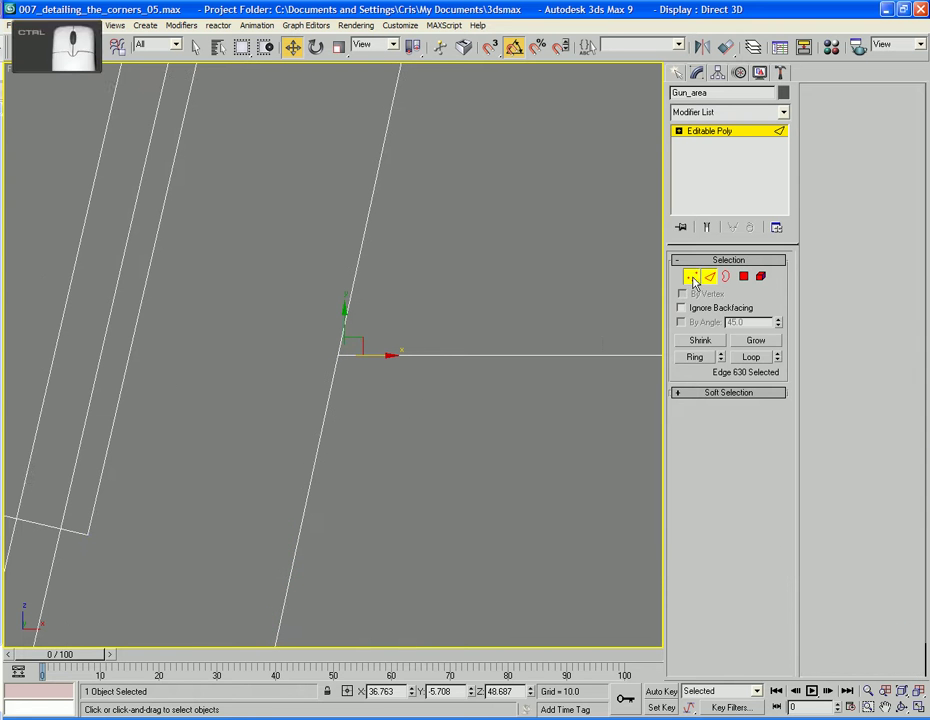
pyautogui.scroll(4, 341, 358)
pyautogui.moveTo(341, 358); pyautogui.dragTo(448, 363, button='middle')
pyautogui.scroll(4, 468, 362)
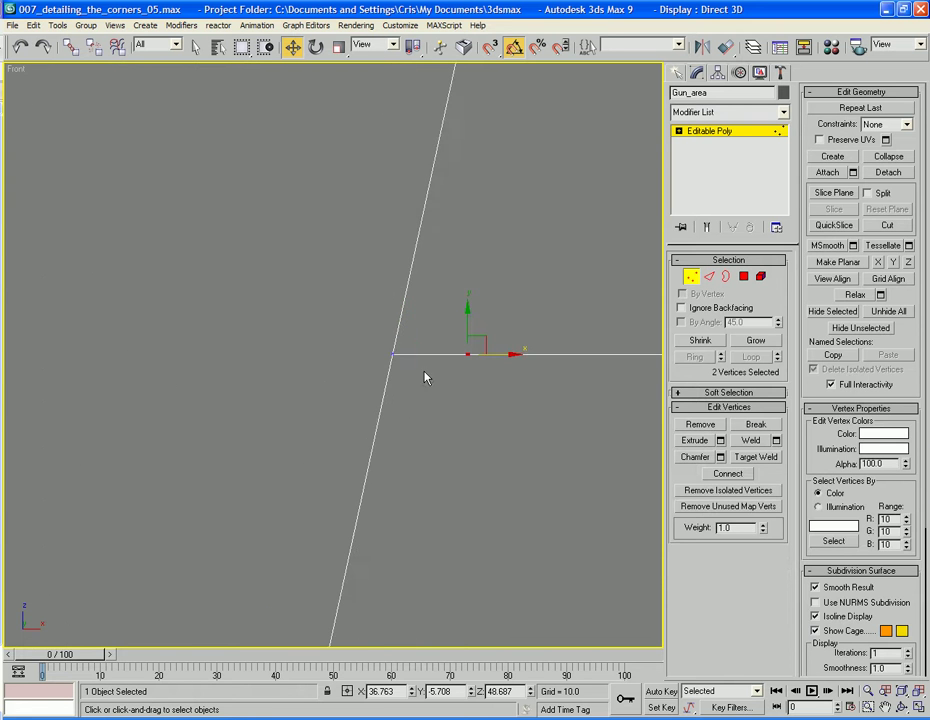
pyautogui.moveTo(492, 359); pyautogui.dragTo(480, 353)
pyautogui.moveTo(424, 347); pyautogui.dragTo(426, 353)
# Step: Weld the two overlapping vertices where the raised floor's side corner meets the recess wall
pyautogui.press('p')
pyautogui.moveTo(353, 353)
pyautogui.keyDown('alt'); pyautogui.mouseDown(button='middle')
pyautogui.moveTo(357, 376)
pyautogui.moveTo(316, 351)
pyautogui.moveTo(343, 311)
pyautogui.moveTo(363, 350)
pyautogui.mouseUp(button='middle'); pyautogui.keyUp('alt')
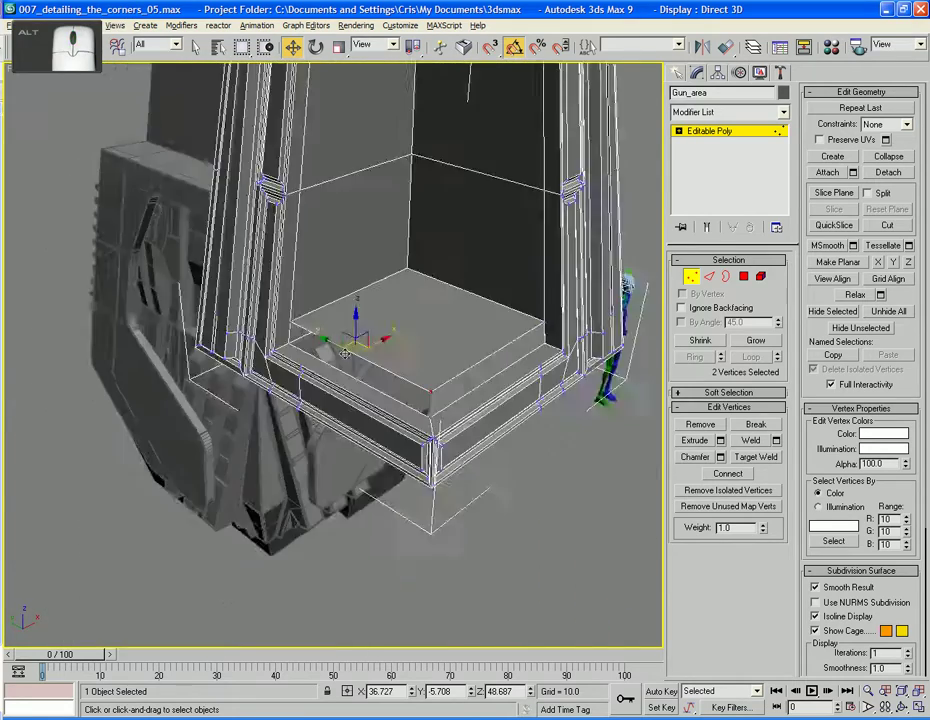
pyautogui.scroll(4, 309, 297)
pyautogui.moveTo(309, 297); pyautogui.dragTo(365, 334, button='middle')
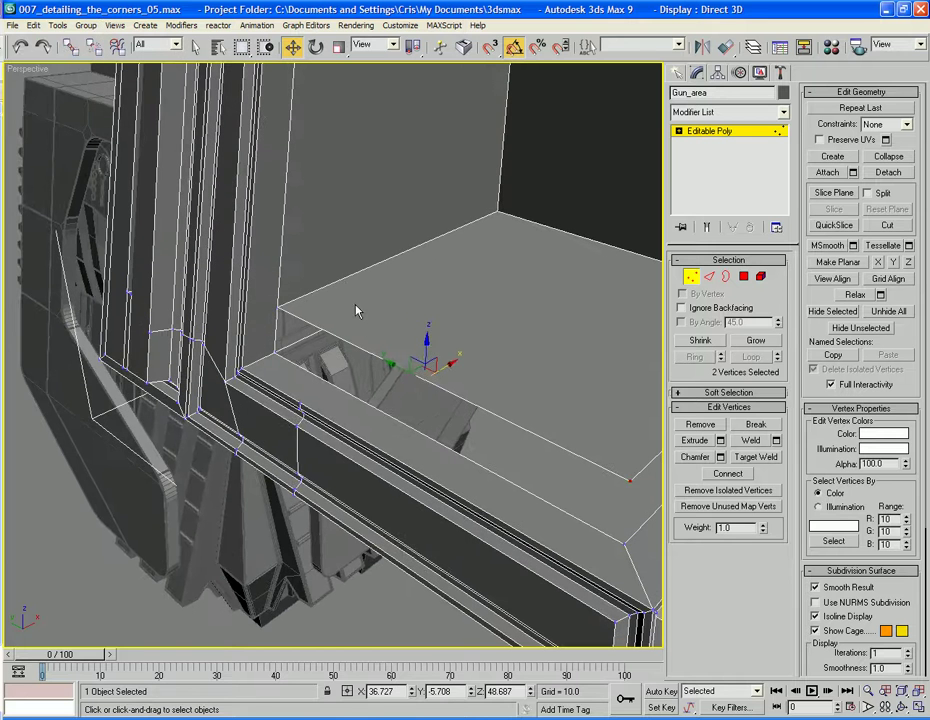
pyautogui.click(358, 311)
pyautogui.moveTo(306, 275); pyautogui.dragTo(261, 326)
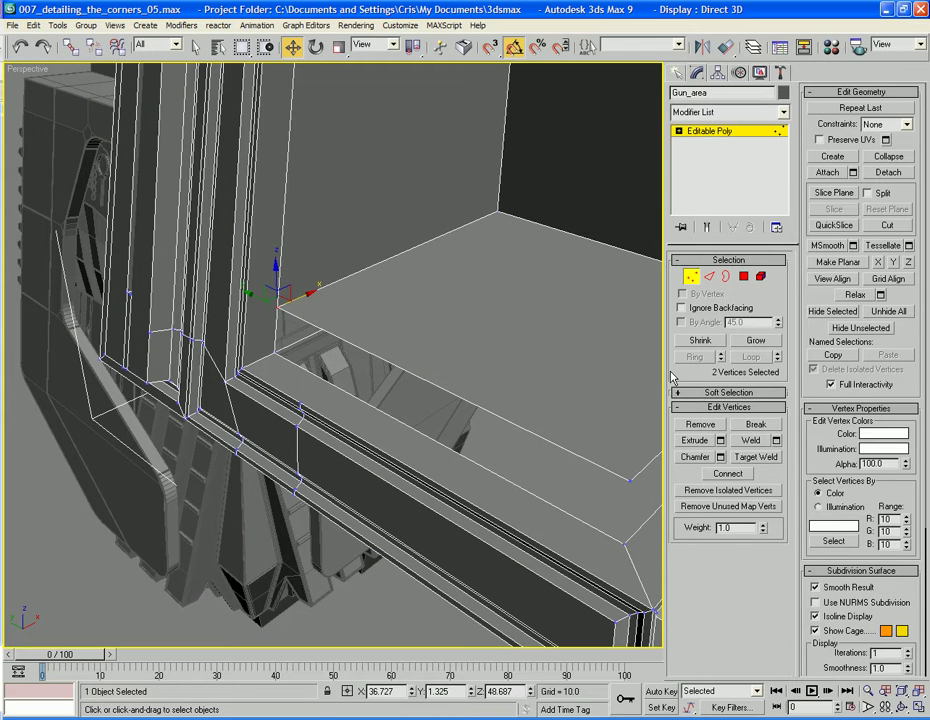
pyautogui.click(777, 441)
pyautogui.click(483, 416)
# Step: Bridge the raised floor's open side edge to the frame edge directly below it
pyautogui.keyDown('alt'); pyautogui.moveTo(483, 416); pyautogui.dragTo(524, 417, button='middle'); pyautogui.keyUp('alt')
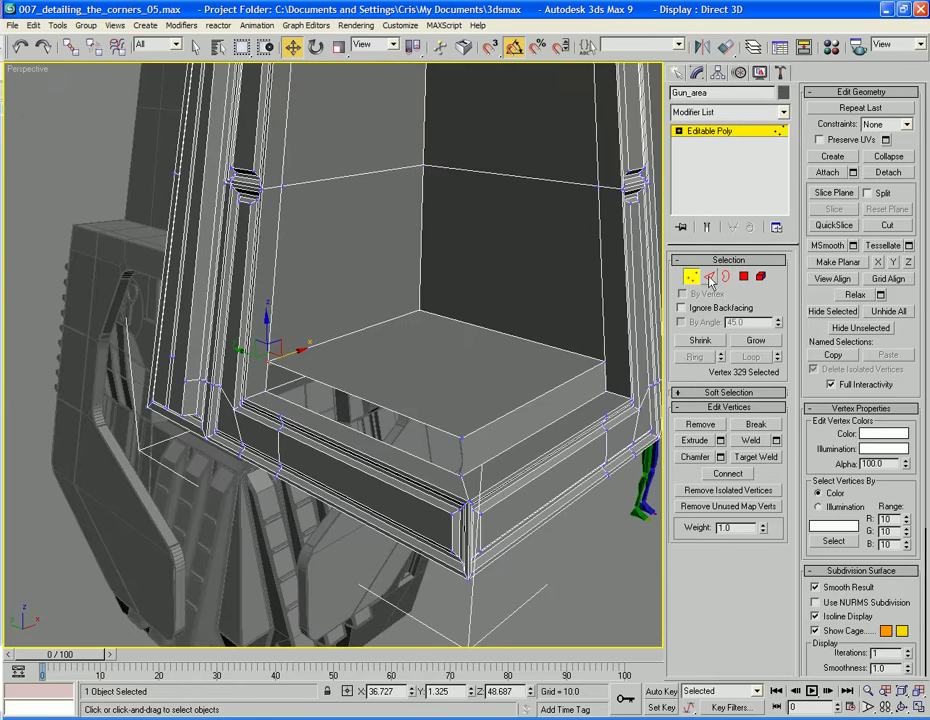
pyautogui.press('2')
pyautogui.click(710, 493)
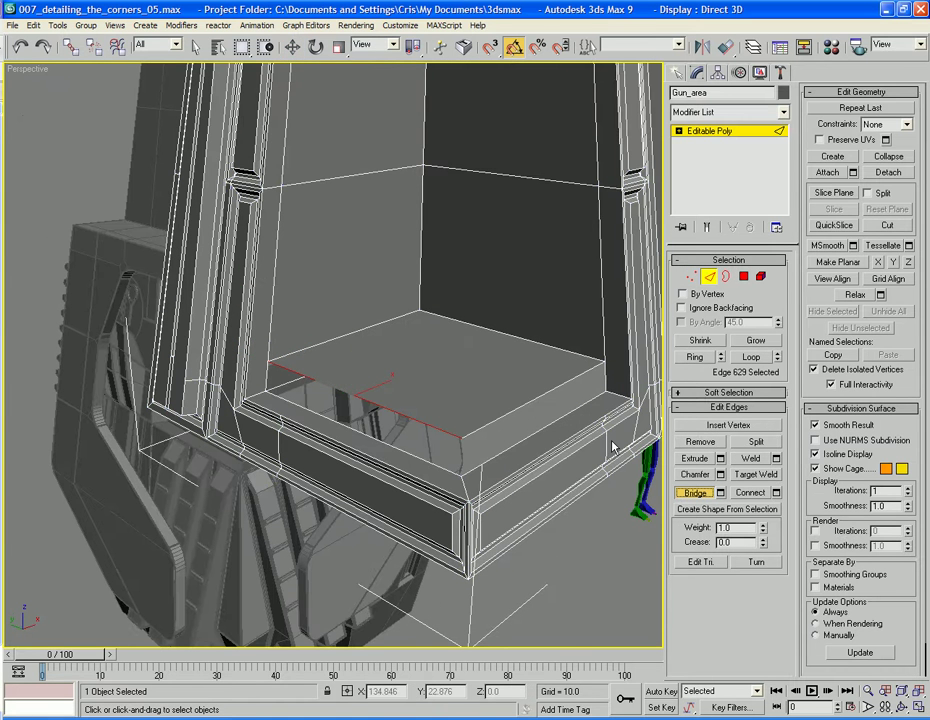
pyautogui.click(534, 434)
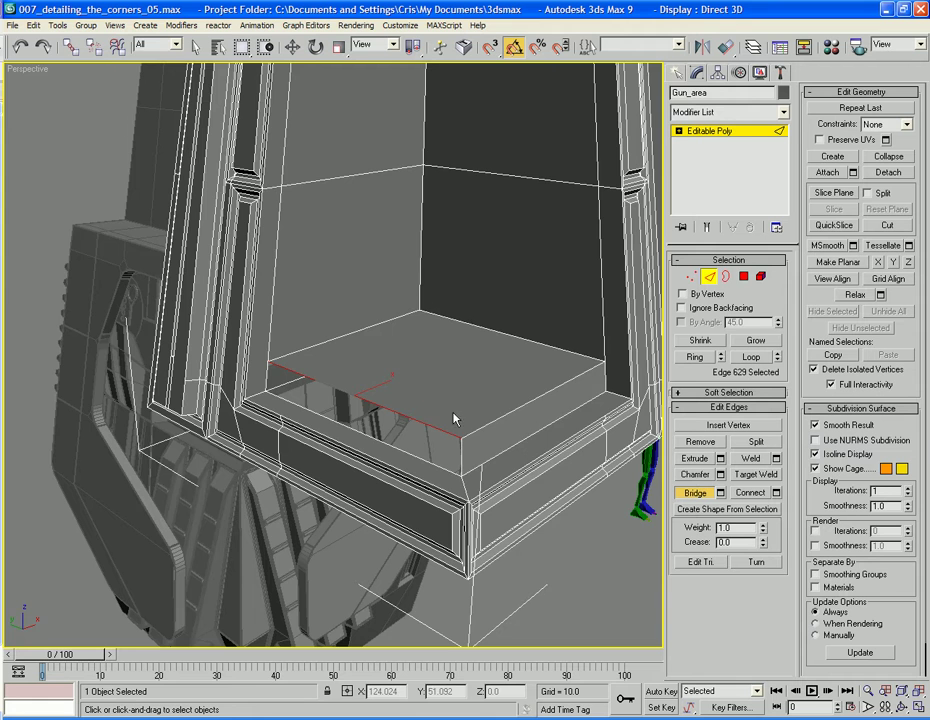
# Step: Connect the three upper vertical edges of the recess walls with one segment, pinch 0 and slide 26
pyautogui.keyDown('alt'); pyautogui.moveTo(442, 405); pyautogui.dragTo(418, 416, button='middle'); pyautogui.keyUp('alt')
pyautogui.scroll(5, 418, 416)
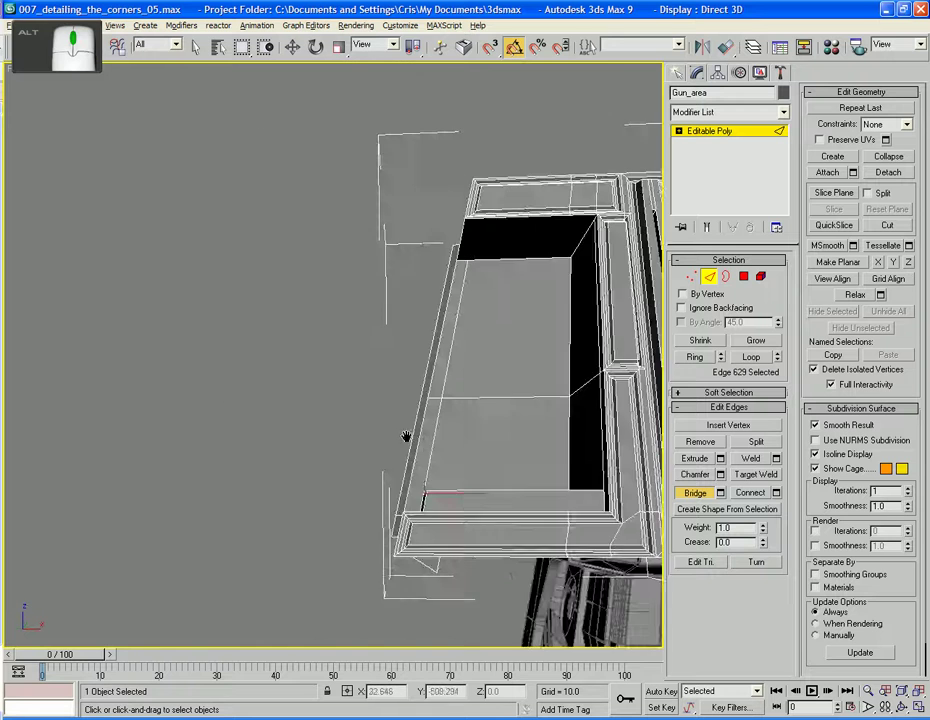
pyautogui.scroll(-15, 407, 436)
pyautogui.scroll(6, 334, 444)
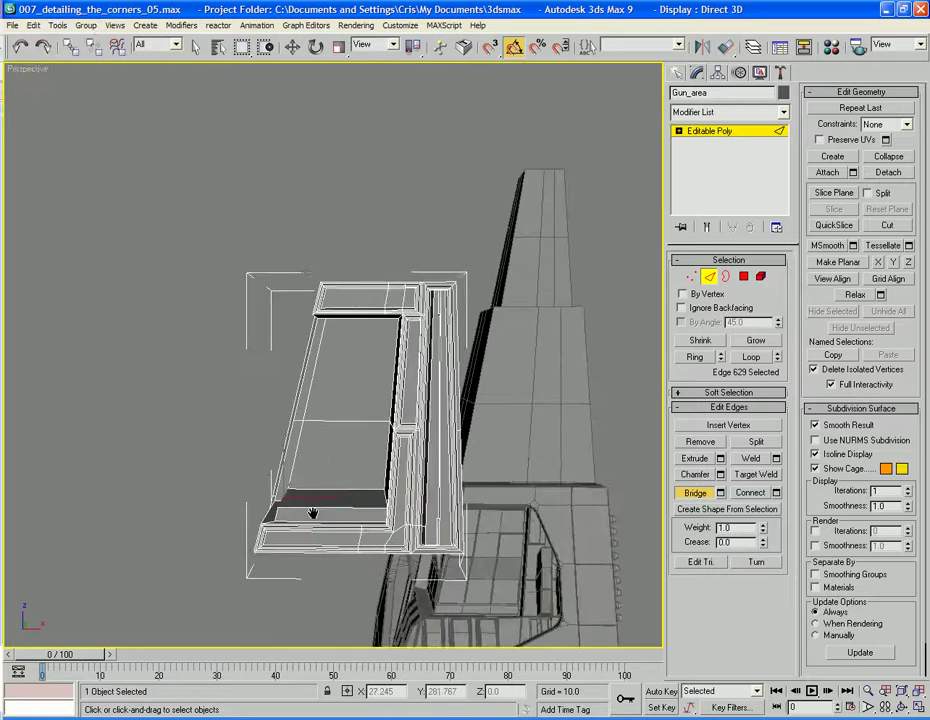
pyautogui.keyDown('alt'); pyautogui.moveTo(334, 444); pyautogui.dragTo(430, 467, button='middle'); pyautogui.keyUp('alt')
pyautogui.scroll(4, 363, 496)
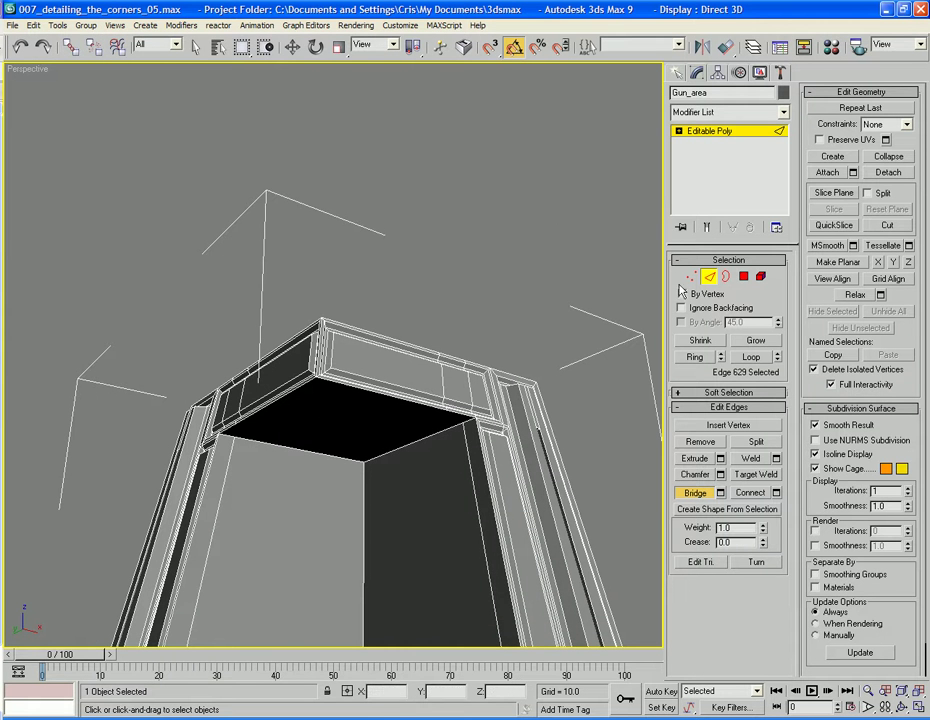
pyautogui.press('w')
pyautogui.click(476, 498)
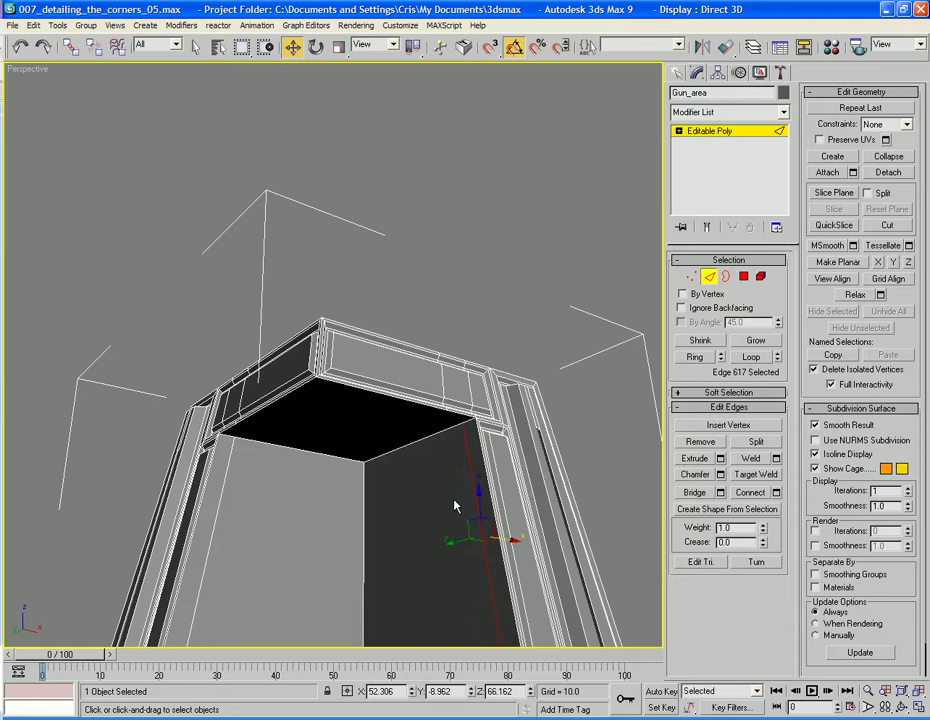
pyautogui.keyDown('ctrl'); pyautogui.click(364, 501); pyautogui.keyUp('ctrl')
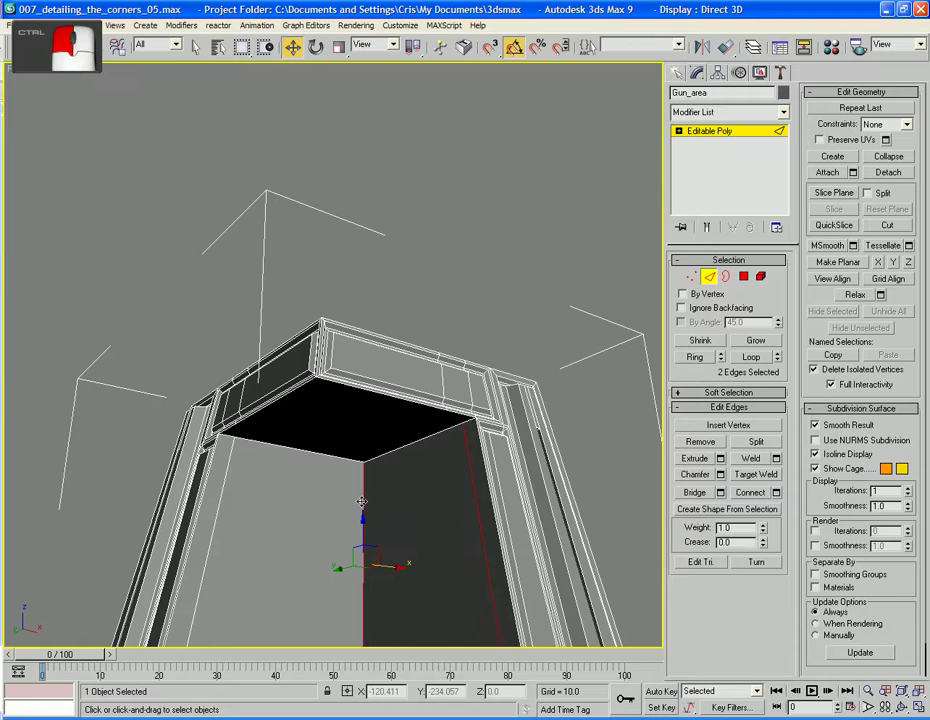
pyautogui.keyDown('ctrl'); pyautogui.click(220, 495); pyautogui.keyUp('ctrl')
pyautogui.scroll(-3, 222, 492)
pyautogui.scroll(-3, 222, 492)
pyautogui.keyDown('alt'); pyautogui.moveTo(310, 480); pyautogui.dragTo(346, 535, button='middle'); pyautogui.keyUp('alt')
pyautogui.scroll(4, 340, 506)
pyautogui.moveTo(349, 588); pyautogui.dragTo(362, 461, button='middle')
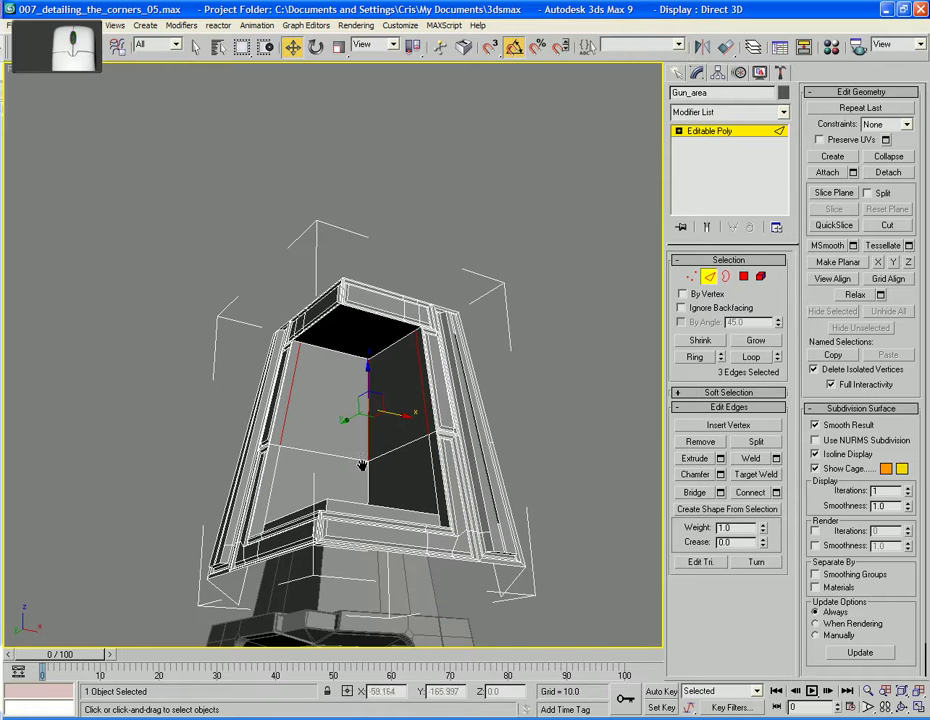
pyautogui.click(777, 492)
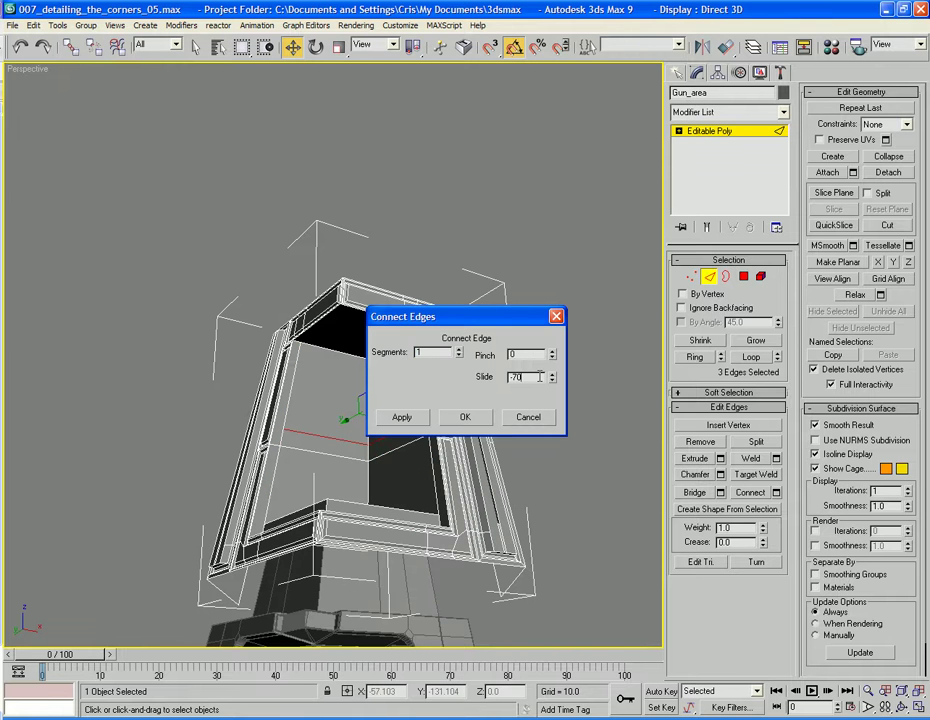
pyautogui.write('60')
pyautogui.press('Tab')
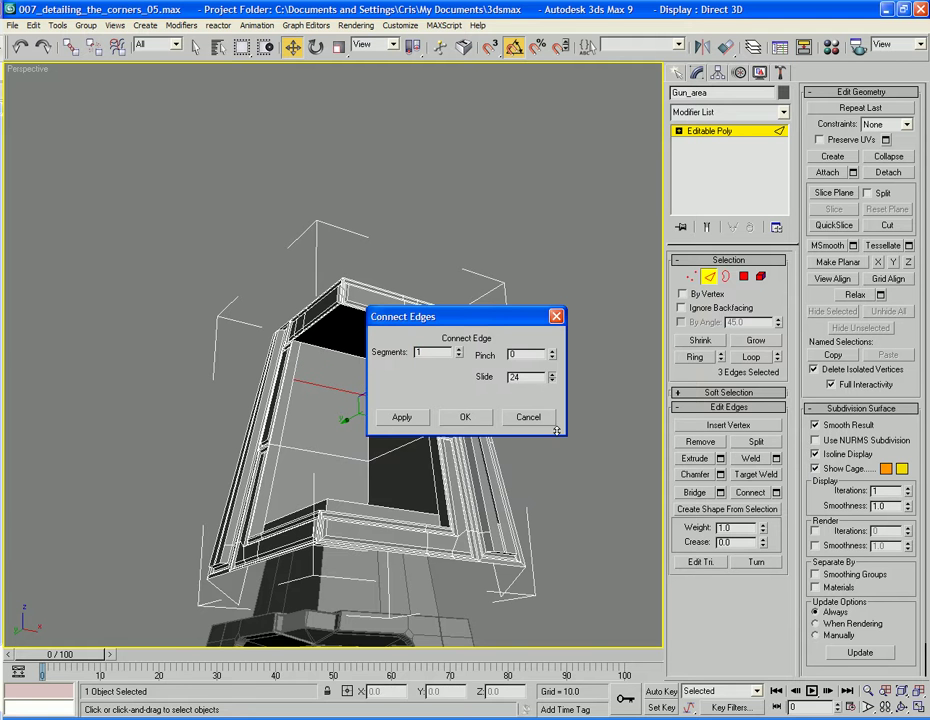
pyautogui.moveTo(557, 430); pyautogui.dragTo(557, 428)
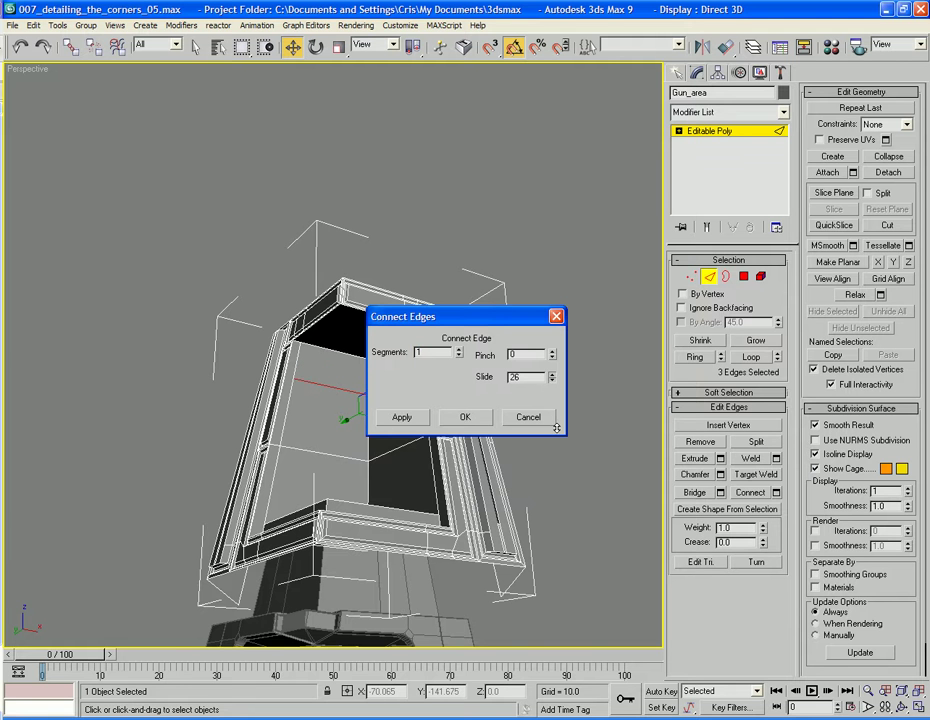
pyautogui.click(483, 418)
# Step: Delete the recess ceiling polygon and the two wall strips between it and the new connected edges
pyautogui.keyDown('alt'); pyautogui.moveTo(385, 389); pyautogui.dragTo(372, 285, button='middle'); pyautogui.keyUp('alt')
pyautogui.scroll(5, 411, 411)
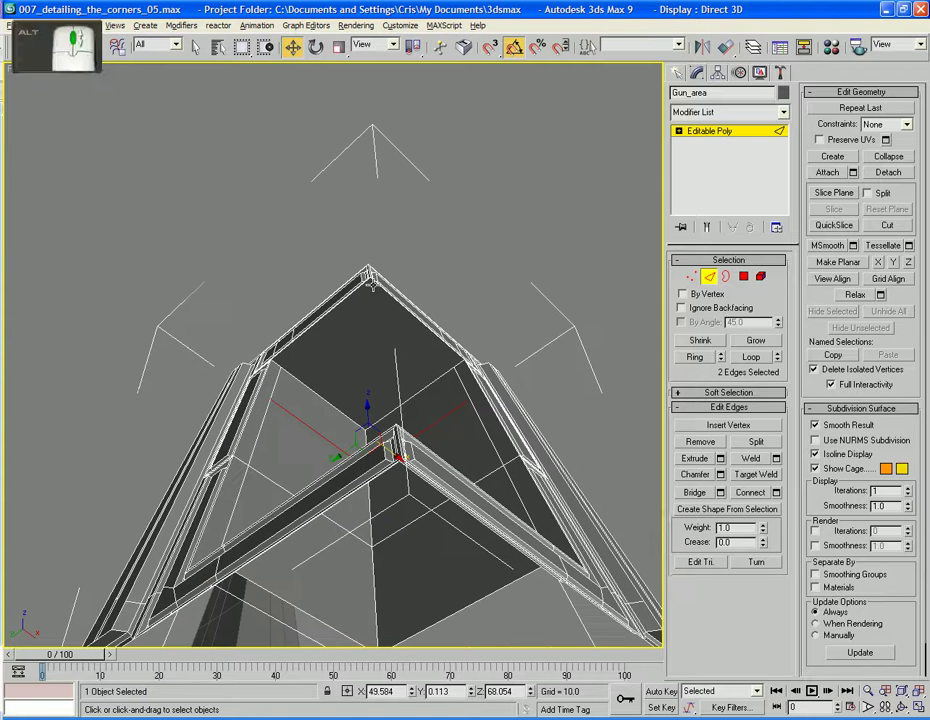
pyautogui.click(744, 277)
pyautogui.click(349, 377)
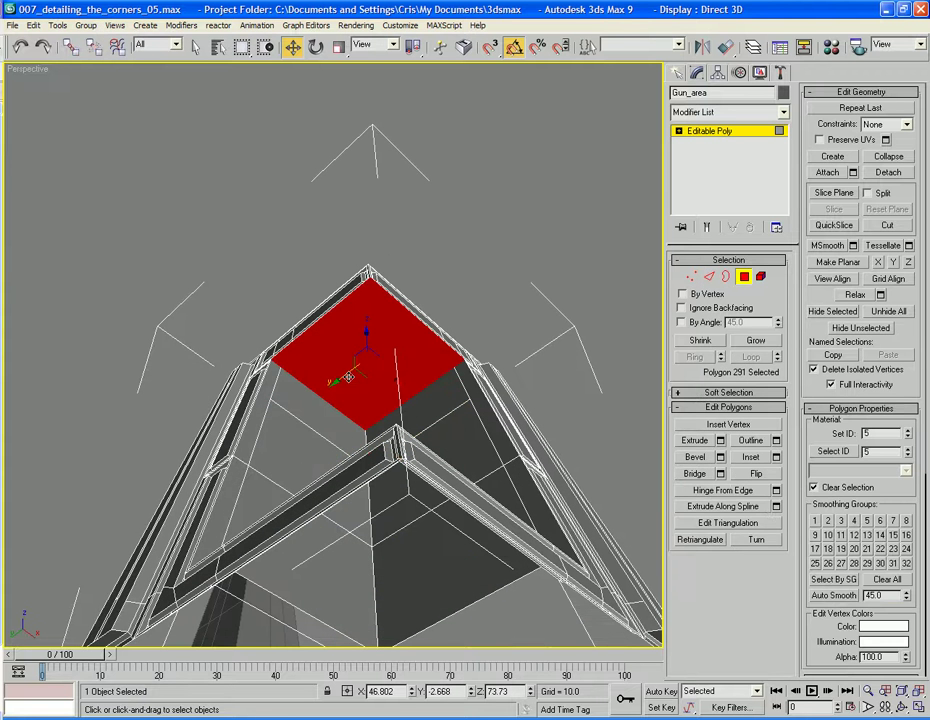
pyautogui.press('Delete')
pyautogui.click(333, 424)
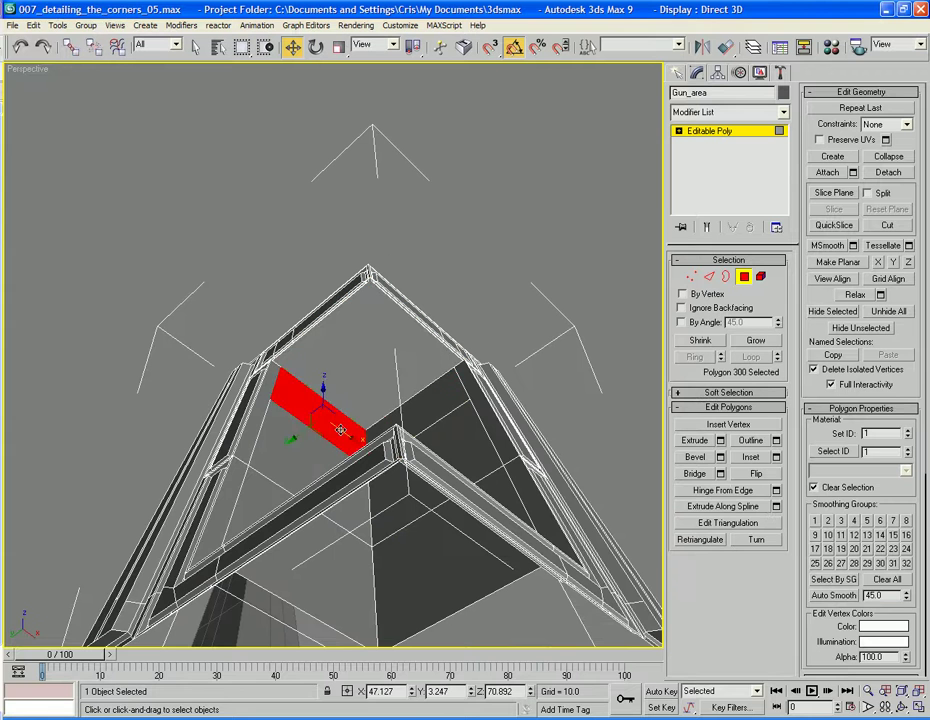
pyautogui.press('Delete')
pyautogui.click(400, 417)
pyautogui.press('Delete')
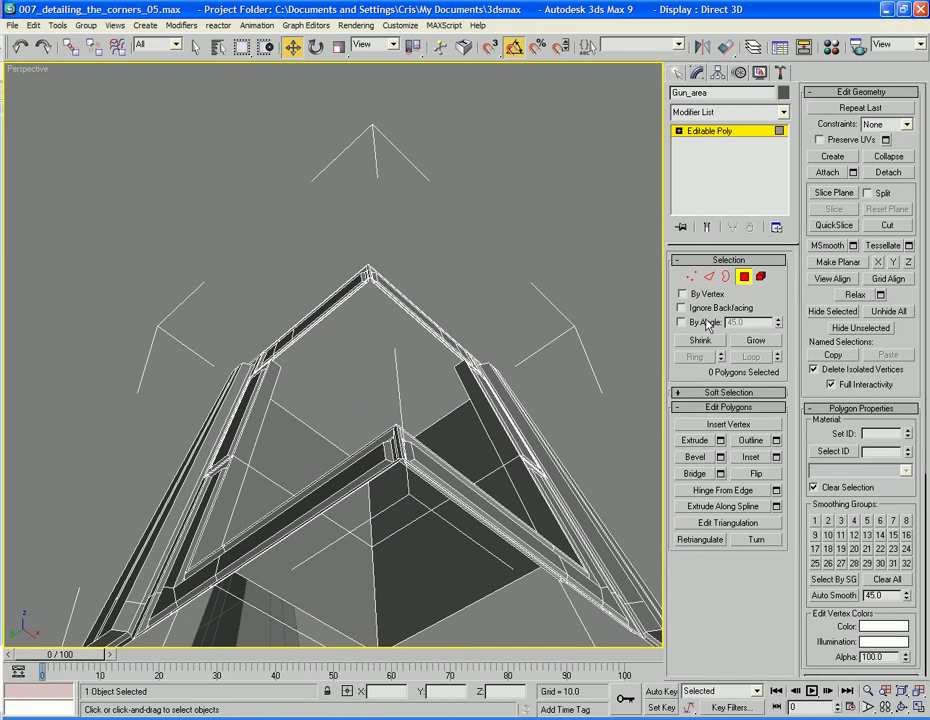
# Step: Create a lowered ceiling polygon by copying the top edge of one trimmed recess wall along X across the opening
pyautogui.click(709, 276)
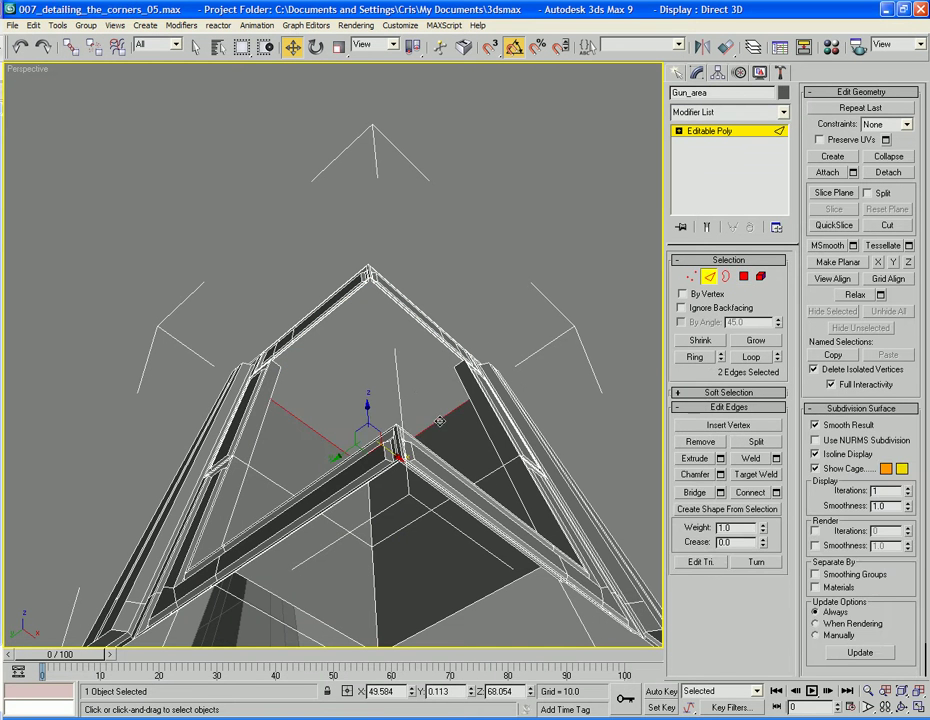
pyautogui.click(439, 421)
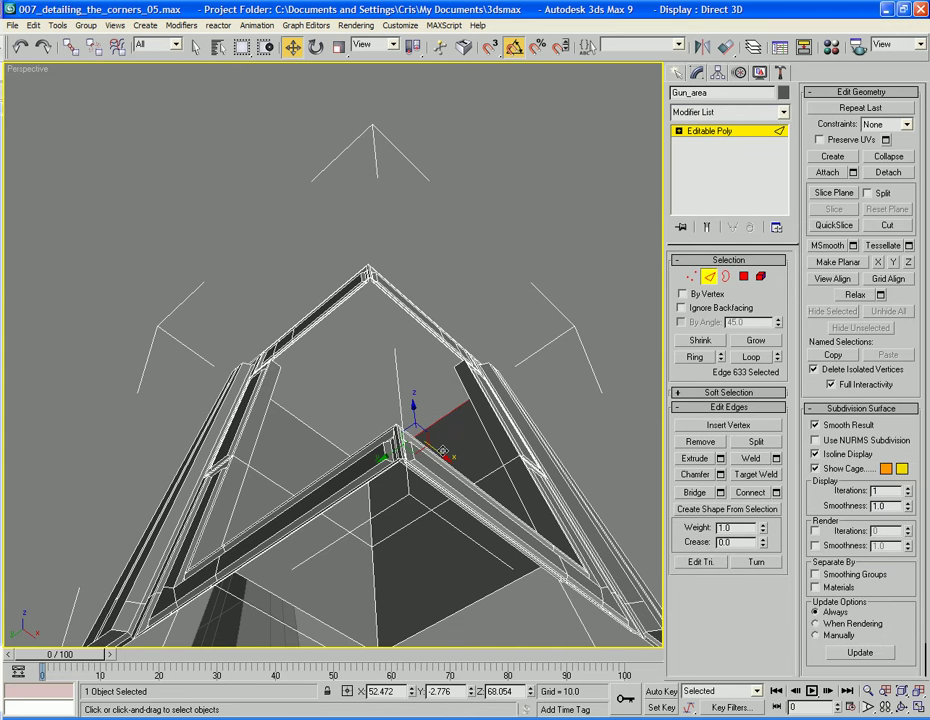
pyautogui.keyDown('shift'); pyautogui.moveTo(443, 451); pyautogui.dragTo(330, 388); pyautogui.keyUp('shift')
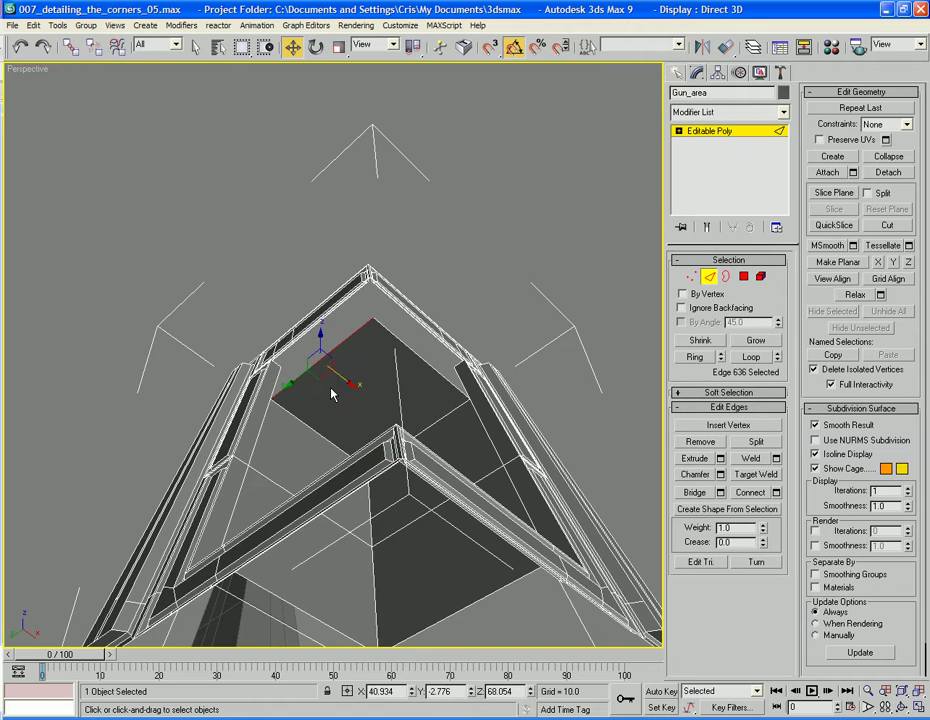
# Step: In the Front view, move the lowered ceiling edge's two vertices along X onto the slanted wall edge line
pyautogui.press('f')
pyautogui.press('z')
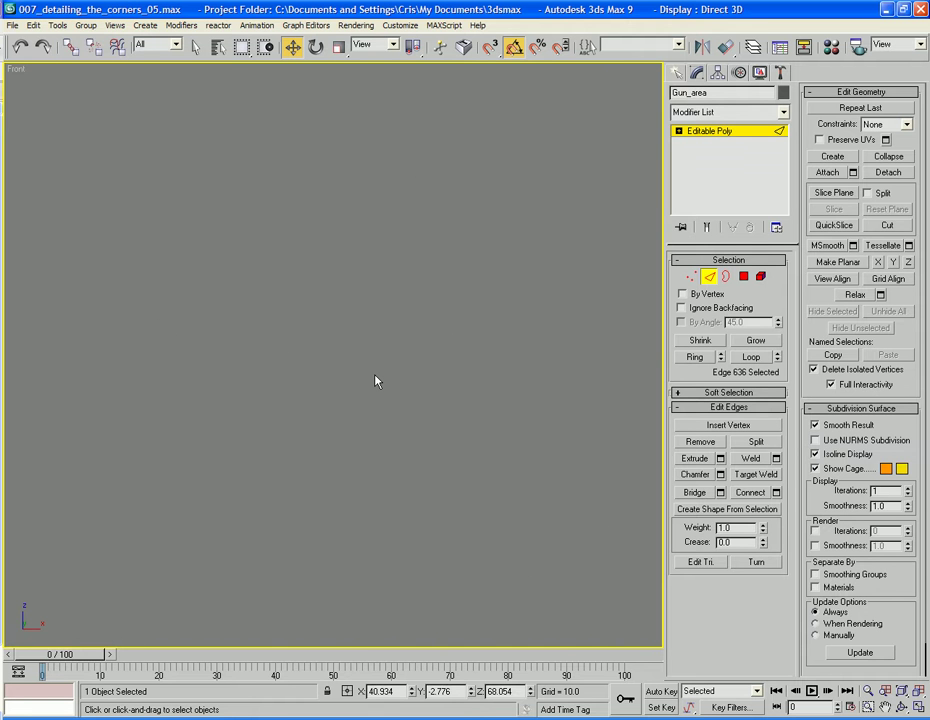
pyautogui.scroll(-5, 340, 377)
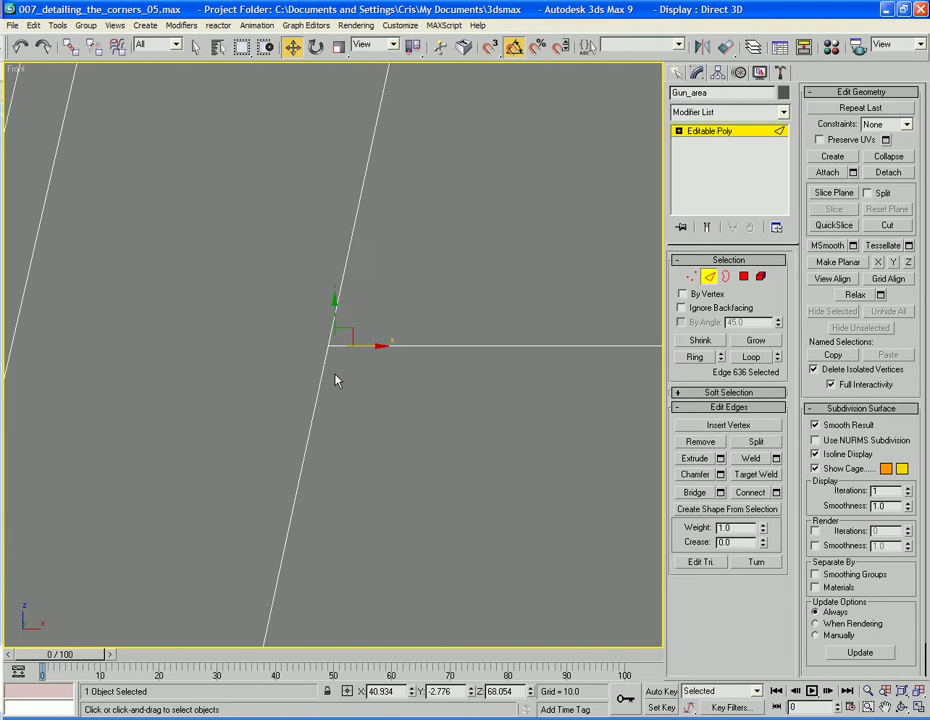
pyautogui.moveTo(336, 376); pyautogui.dragTo(391, 386, button='middle')
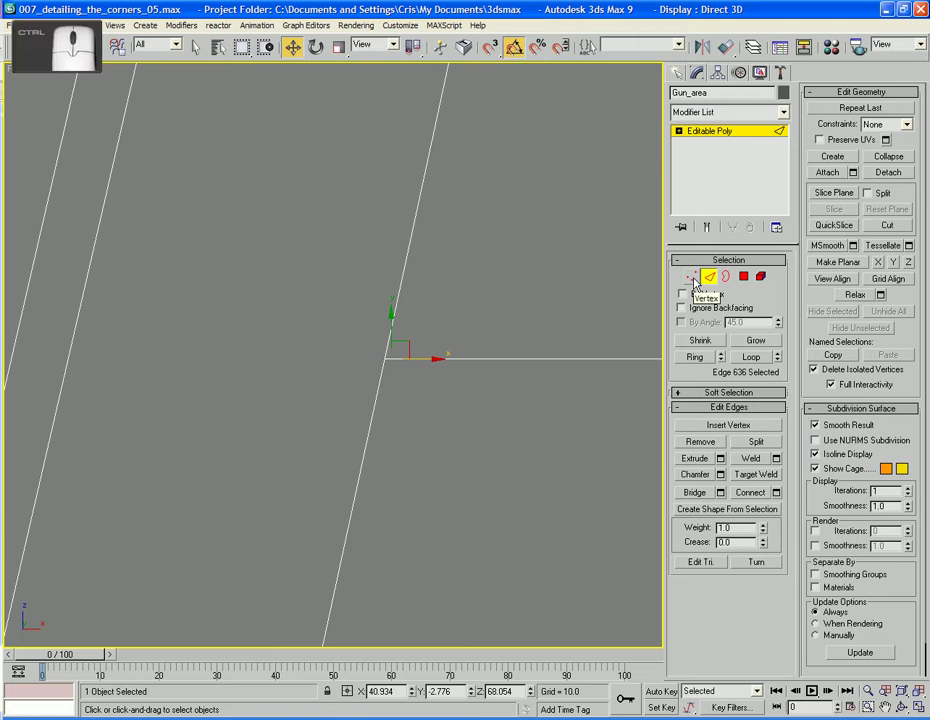
pyautogui.keyDown('ctrl'); pyautogui.click(694, 278); pyautogui.keyUp('ctrl')
pyautogui.moveTo(500, 389); pyautogui.dragTo(498, 370, button='middle')
pyautogui.scroll(2, 498, 370)
pyautogui.moveTo(457, 330); pyautogui.dragTo(452, 325)
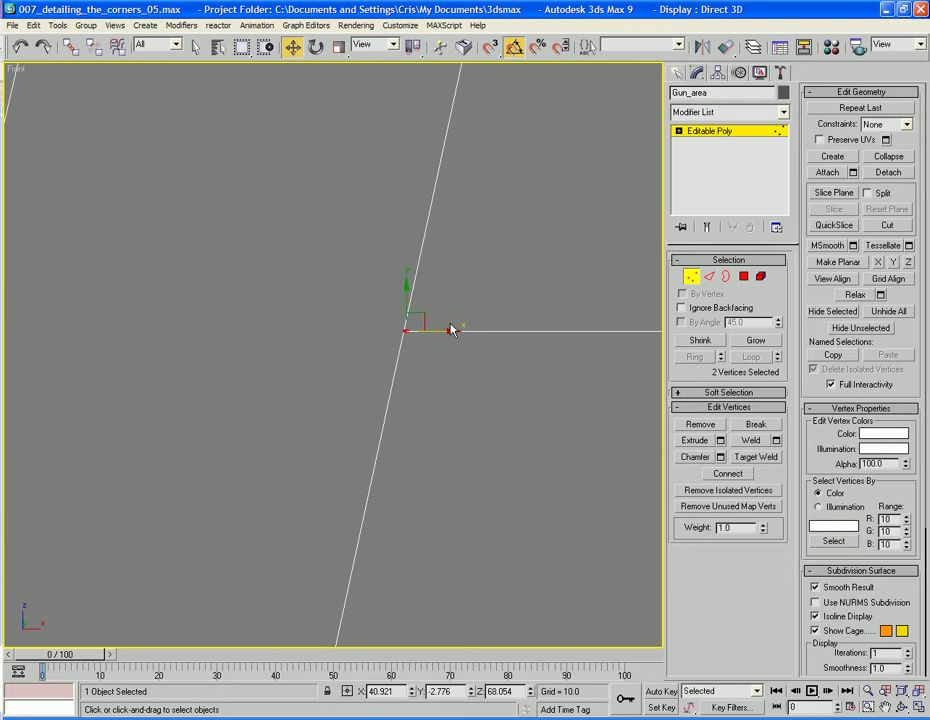
# Step: Weld the two overlapping vertices where the lowered ceiling's side corner meets the recess wall
pyautogui.press('p')
pyautogui.keyDown('alt'); pyautogui.moveTo(364, 332); pyautogui.dragTo(392, 313, button='middle'); pyautogui.keyUp('alt')
pyautogui.scroll(4, 365, 375)
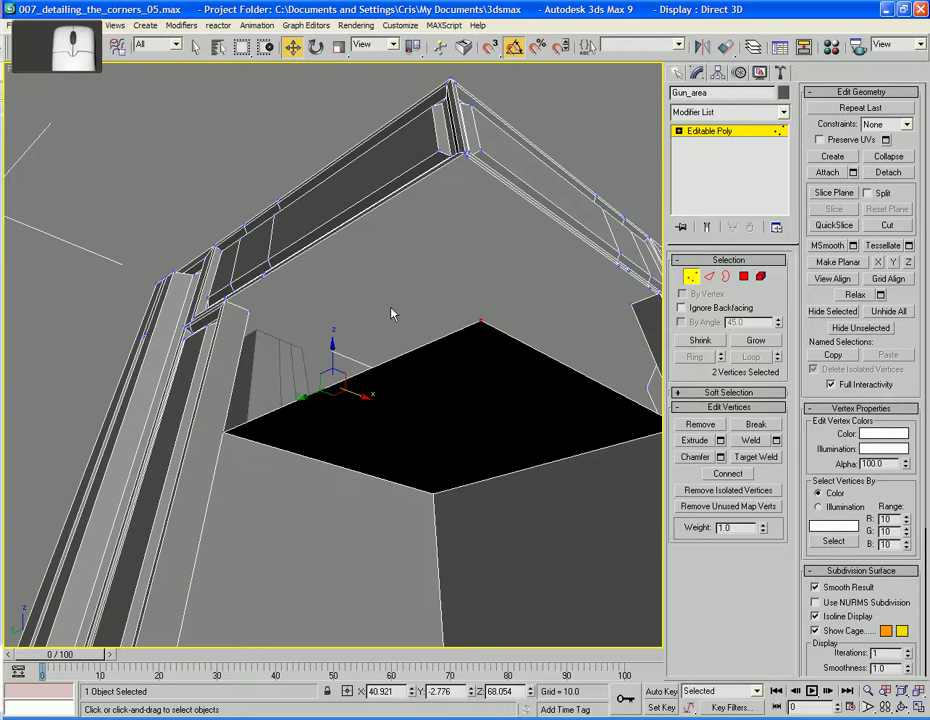
pyautogui.moveTo(247, 477); pyautogui.dragTo(214, 430)
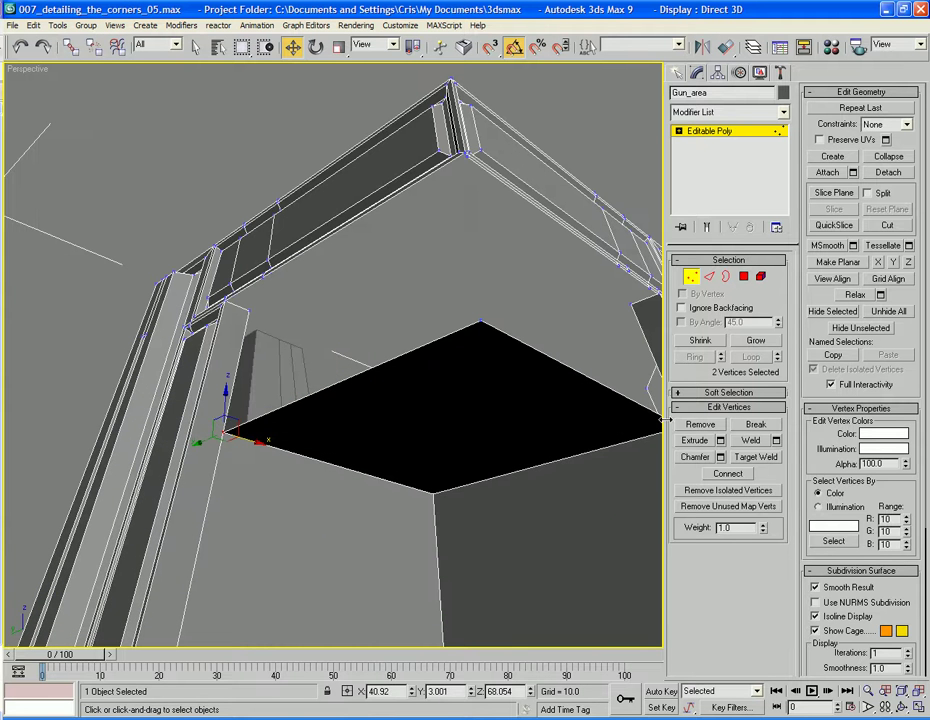
pyautogui.click(776, 441)
pyautogui.click(467, 411)
# Step: Copy the short vertical wall edge above the lowered ceiling along X to build a front strip across the opening
pyautogui.keyDown('alt'); pyautogui.moveTo(480, 420); pyautogui.dragTo(400, 538, button='middle'); pyautogui.keyUp('alt')
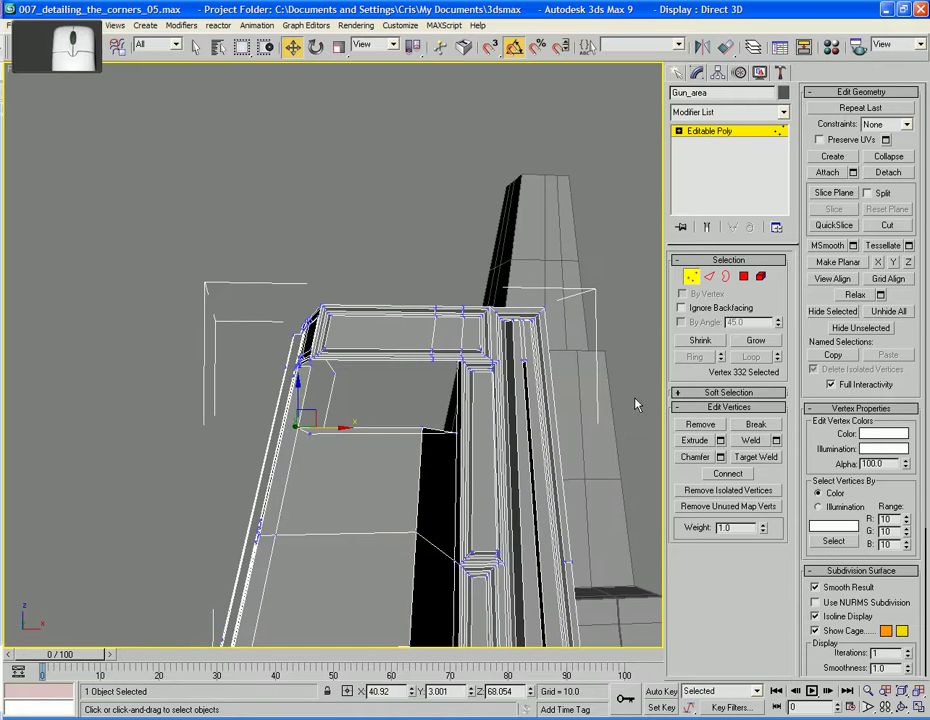
pyautogui.click(709, 276)
pyautogui.keyDown('alt'); pyautogui.moveTo(585, 317); pyautogui.dragTo(485, 415, button='middle'); pyautogui.keyUp('alt')
pyautogui.click(467, 402)
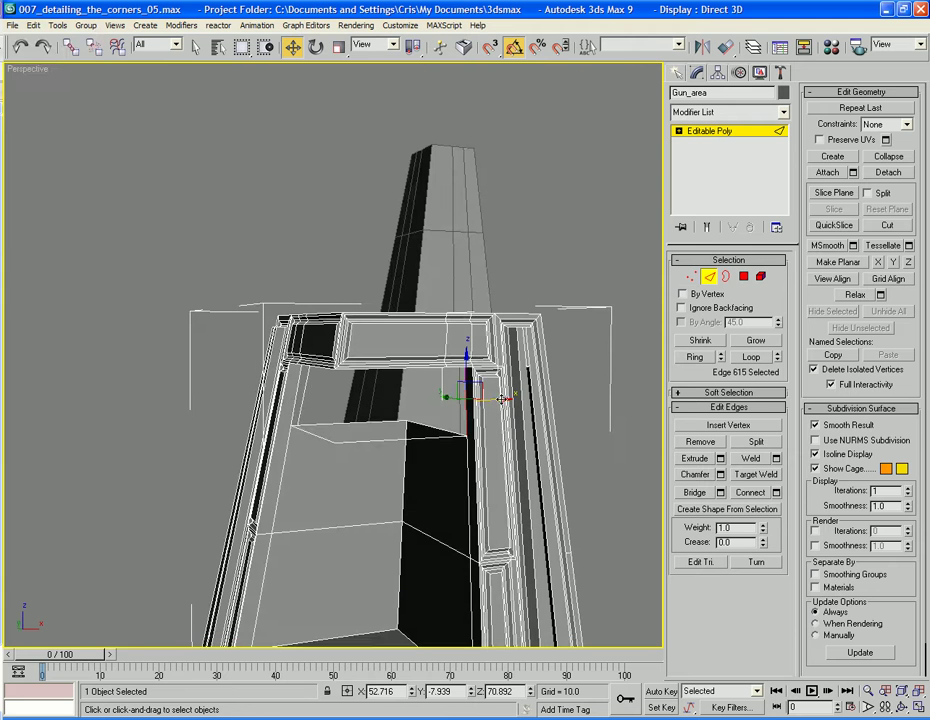
pyautogui.keyDown('shift'); pyautogui.moveTo(503, 398); pyautogui.dragTo(374, 407); pyautogui.keyUp('shift')
# Step: In the Front view, align the new strip's lower vertex with the ceiling corner and its upper vertex with the slanted wall line
pyautogui.press('f')
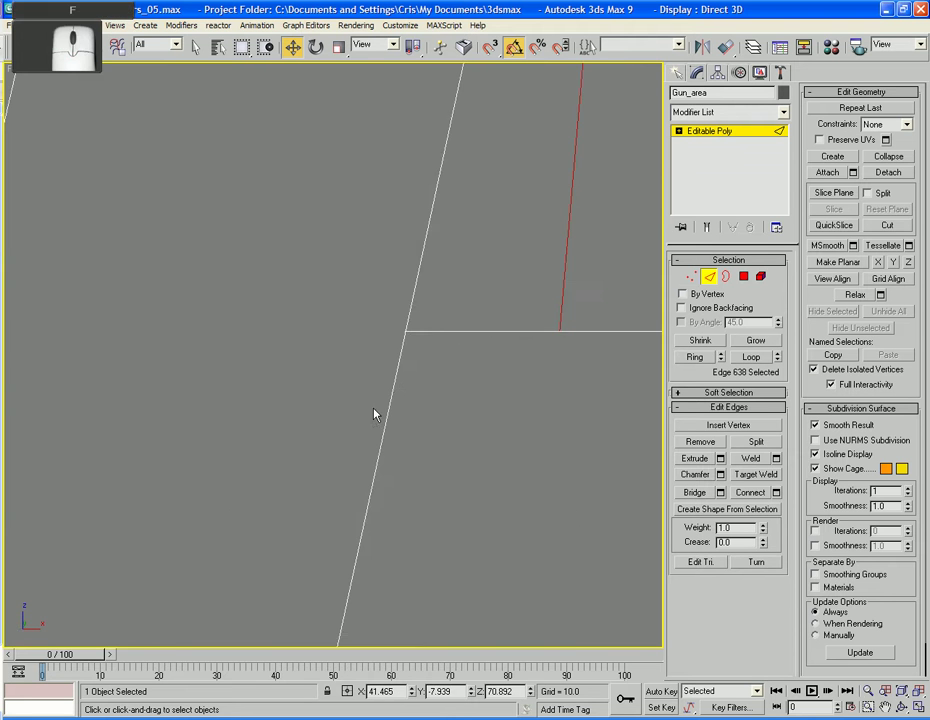
pyautogui.moveTo(454, 400); pyautogui.dragTo(358, 406, button='middle')
pyautogui.press('z')
pyautogui.scroll(-3, 446, 417)
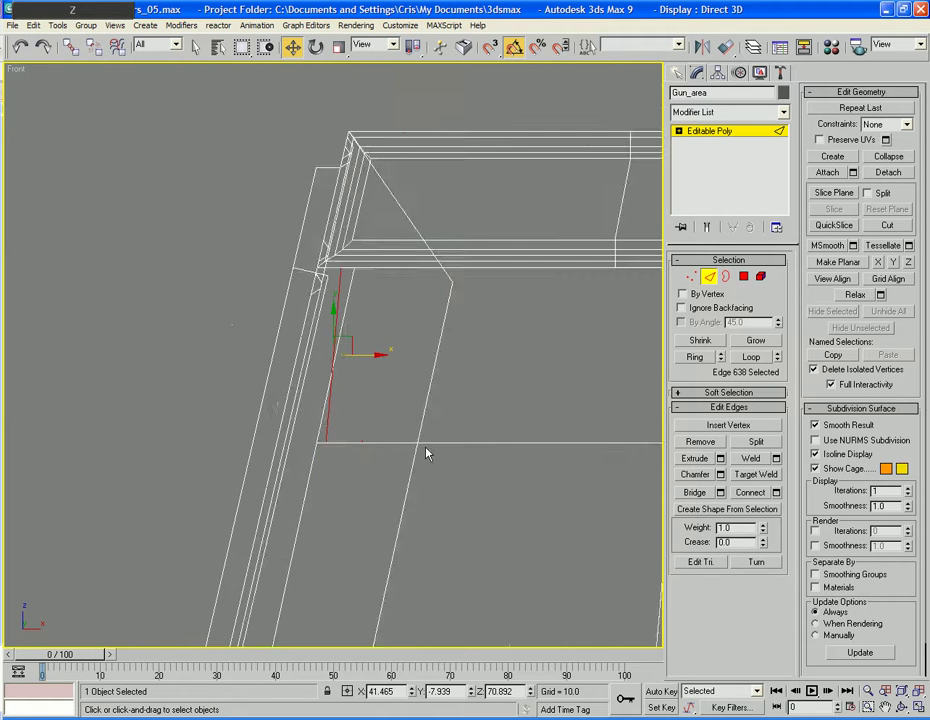
pyautogui.moveTo(426, 451); pyautogui.dragTo(430, 420, button='middle')
pyautogui.scroll(2, 467, 421)
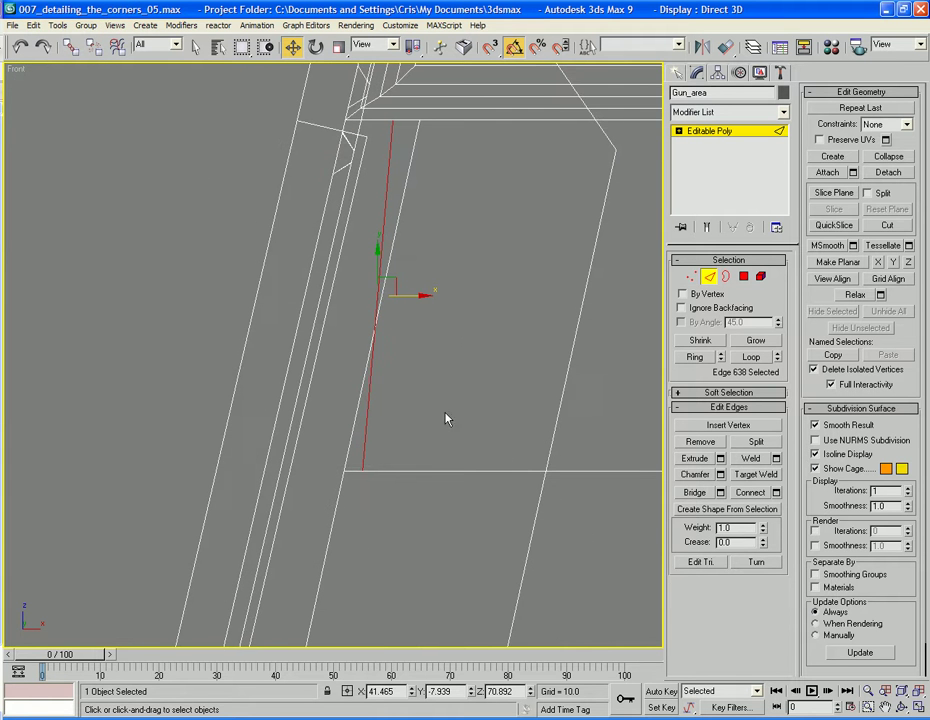
pyautogui.click(692, 277)
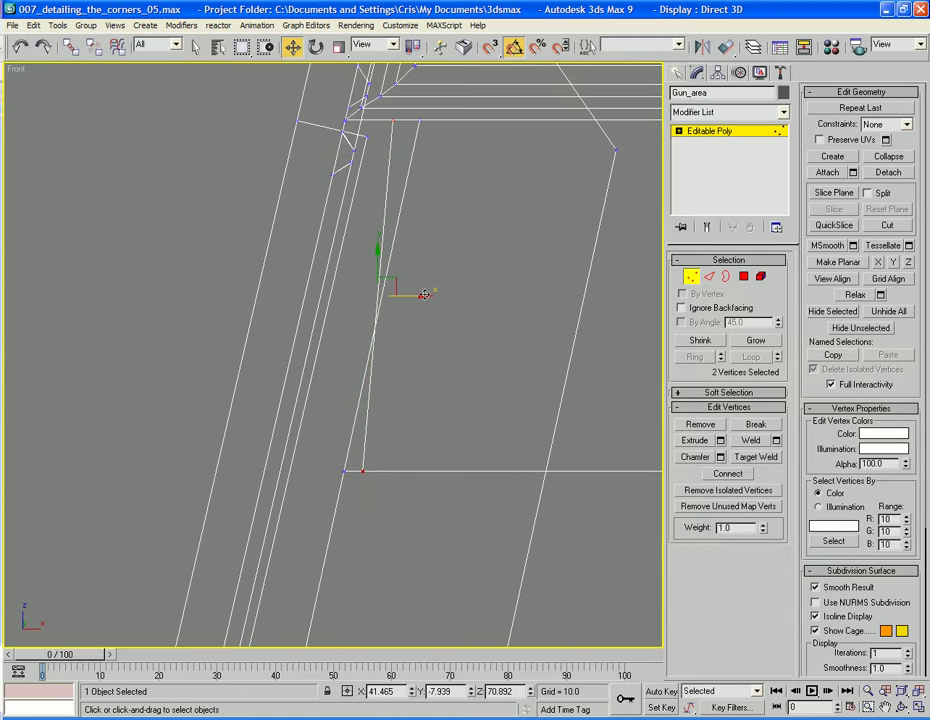
pyautogui.moveTo(425, 294); pyautogui.dragTo(388, 286)
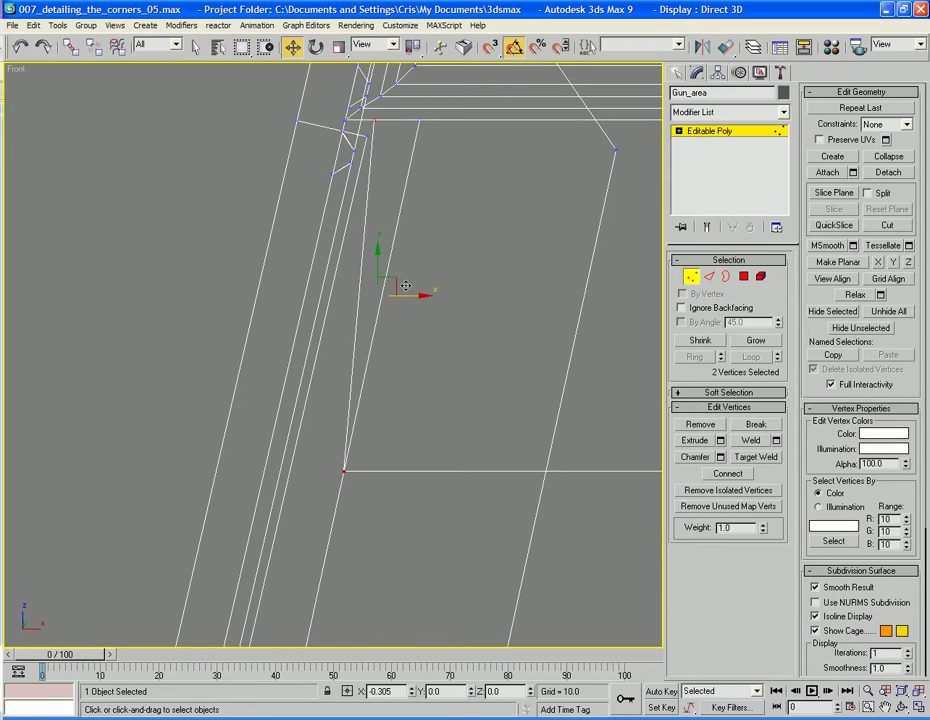
pyautogui.moveTo(398, 177); pyautogui.dragTo(398, 245, button='middle')
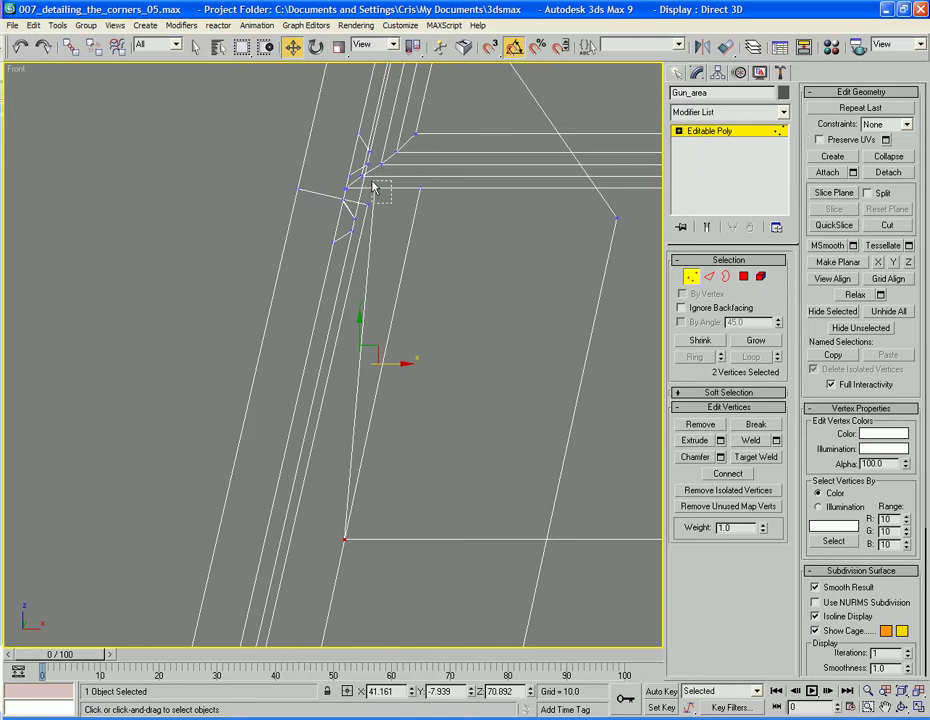
pyautogui.moveTo(373, 184); pyautogui.dragTo(452, 197)
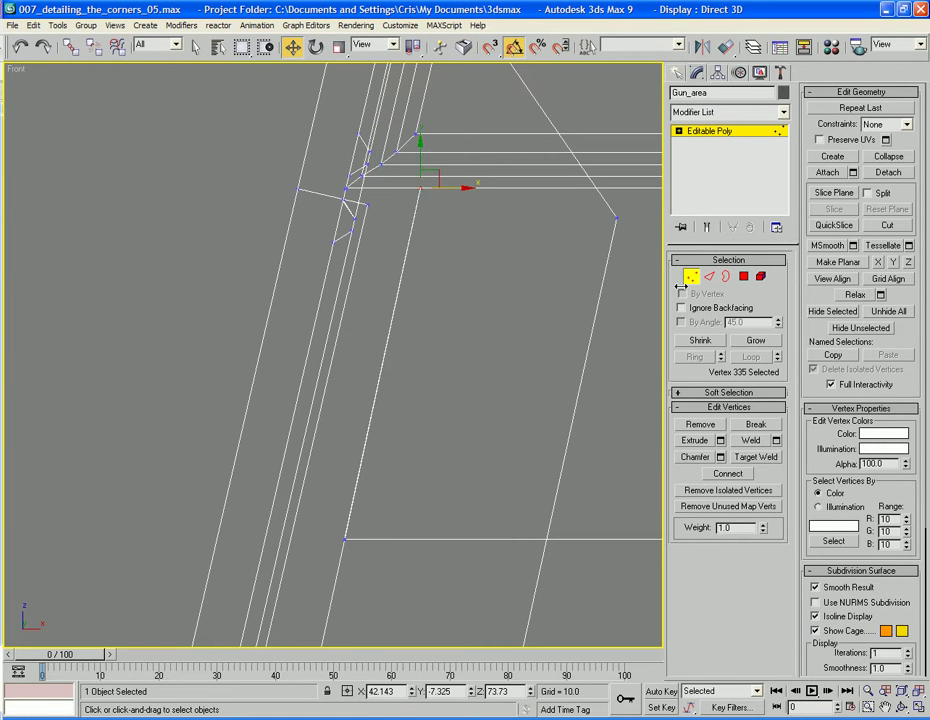
# Step: In the Perspective view, weld the two overlapping vertices where the front strip meets the lowered ceiling's corner
pyautogui.press('p')
pyautogui.keyDown('alt'); pyautogui.moveTo(421, 442); pyautogui.dragTo(422, 386, button='middle'); pyautogui.keyUp('alt')
pyautogui.click(375, 356)
pyautogui.moveTo(373, 357); pyautogui.dragTo(328, 389)
pyautogui.click(776, 441)
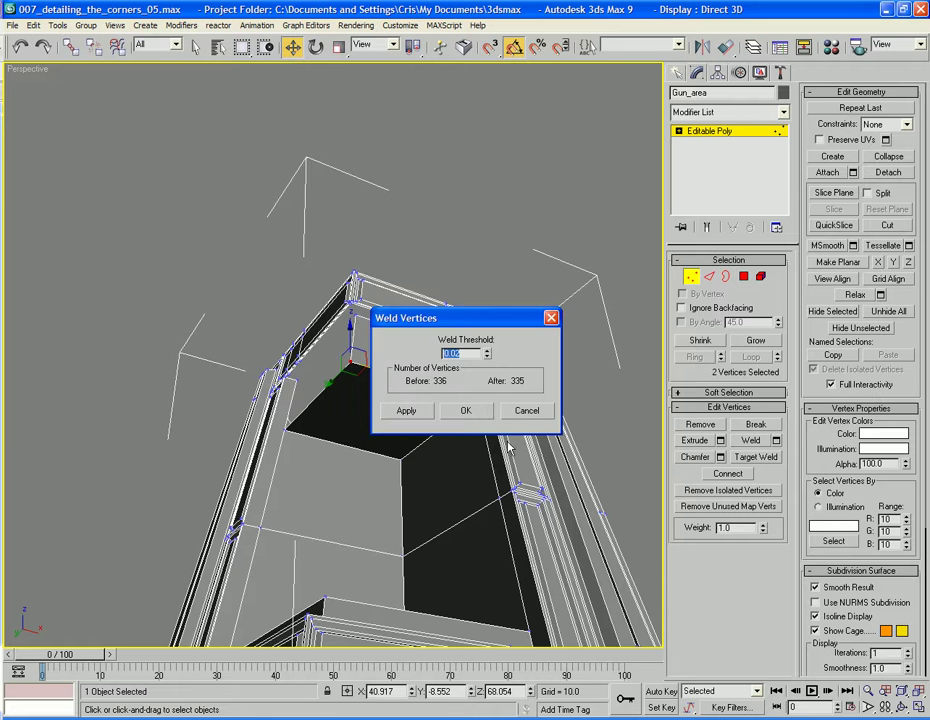
pyautogui.click(466, 411)
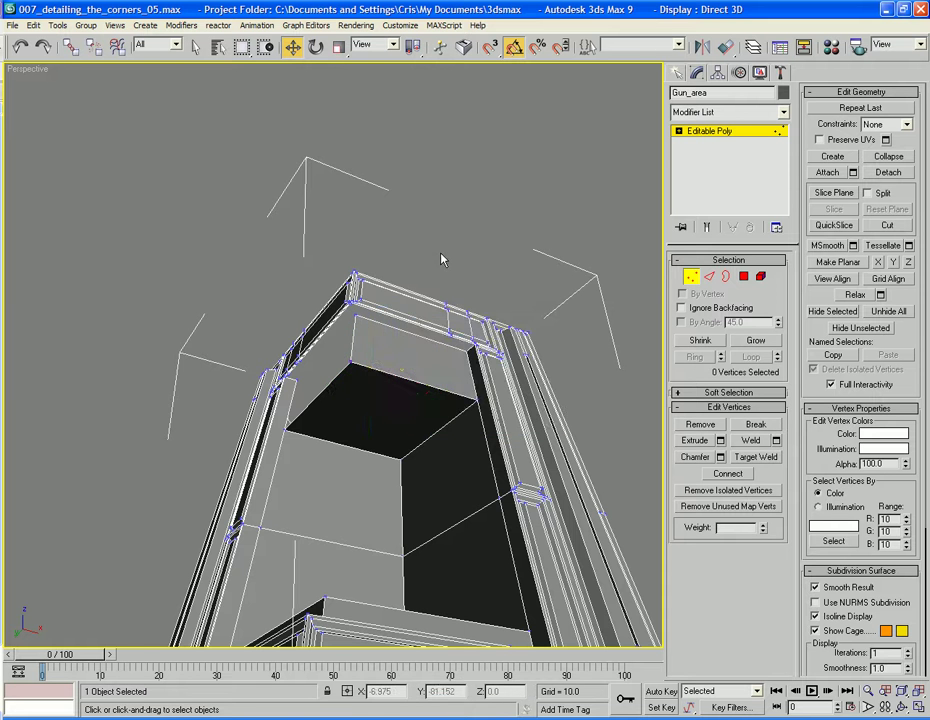
# Step: Bridge the front strip's vertical corner edge to the opposite side wall edge, closing the second front opening above the lowered ceiling
pyautogui.scroll(6, 407, 320)
pyautogui.moveTo(413, 346); pyautogui.dragTo(400, 275, button='middle')
pyautogui.scroll(-8, 423, 293)
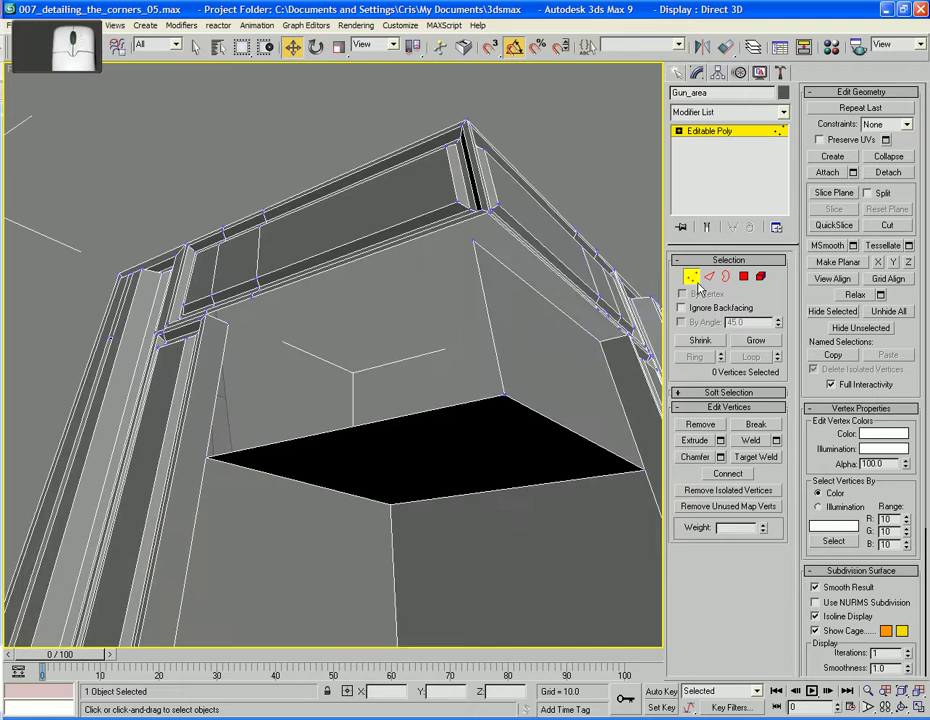
pyautogui.click(709, 276)
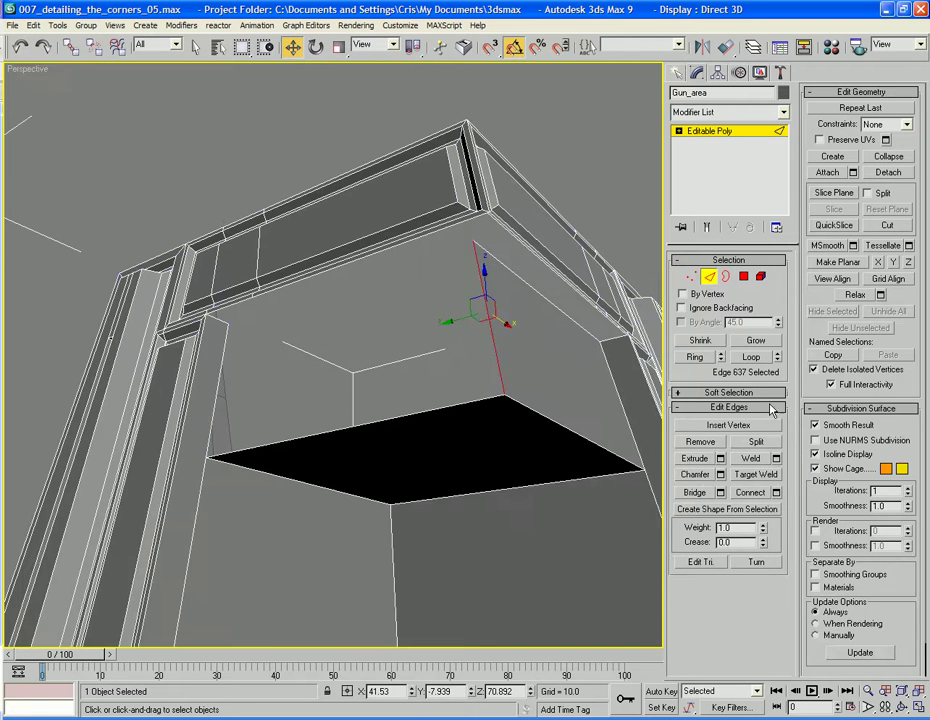
pyautogui.click(690, 492)
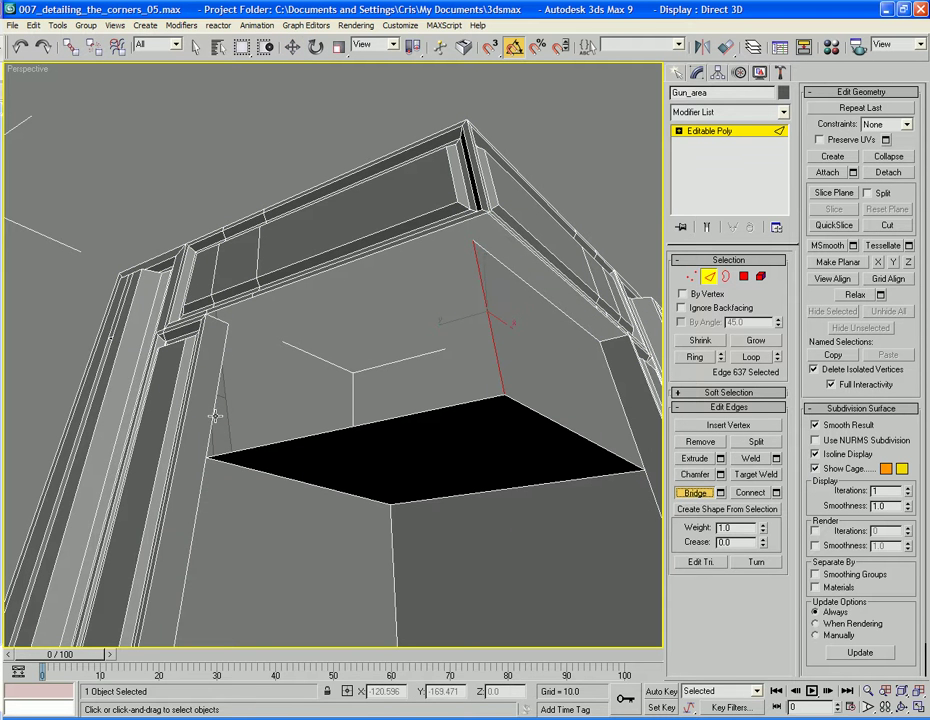
pyautogui.click(495, 347)
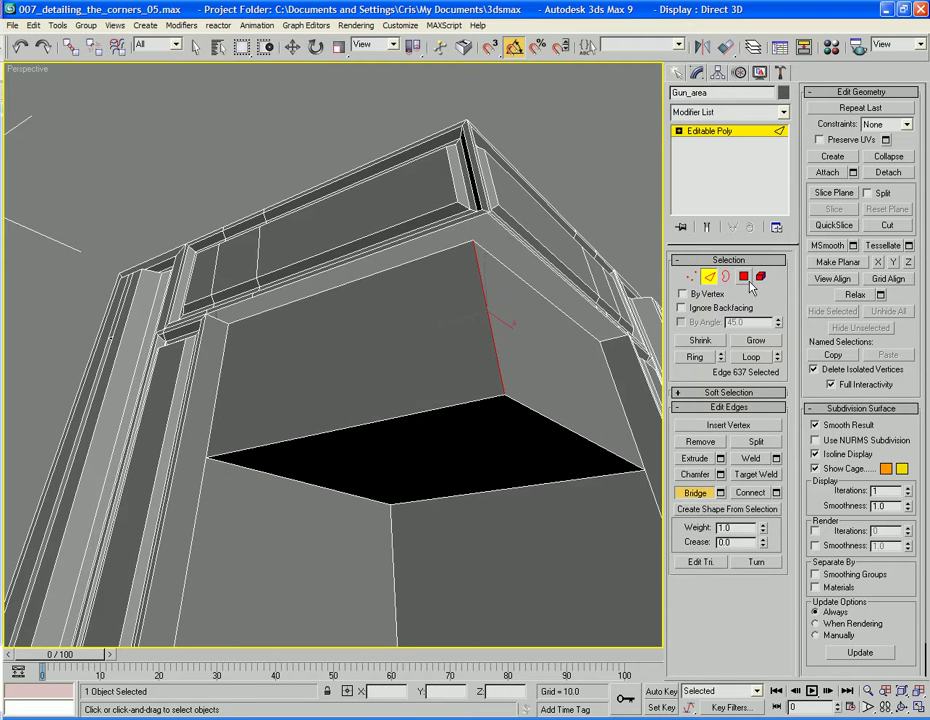
pyautogui.click(709, 277)
# Step: Bridge the gaps between the top frame's inner lower edges and the upper edges of the two front strips
pyautogui.keyDown('alt'); pyautogui.moveTo(521, 326); pyautogui.dragTo(463, 380, button='middle'); pyautogui.keyUp('alt')
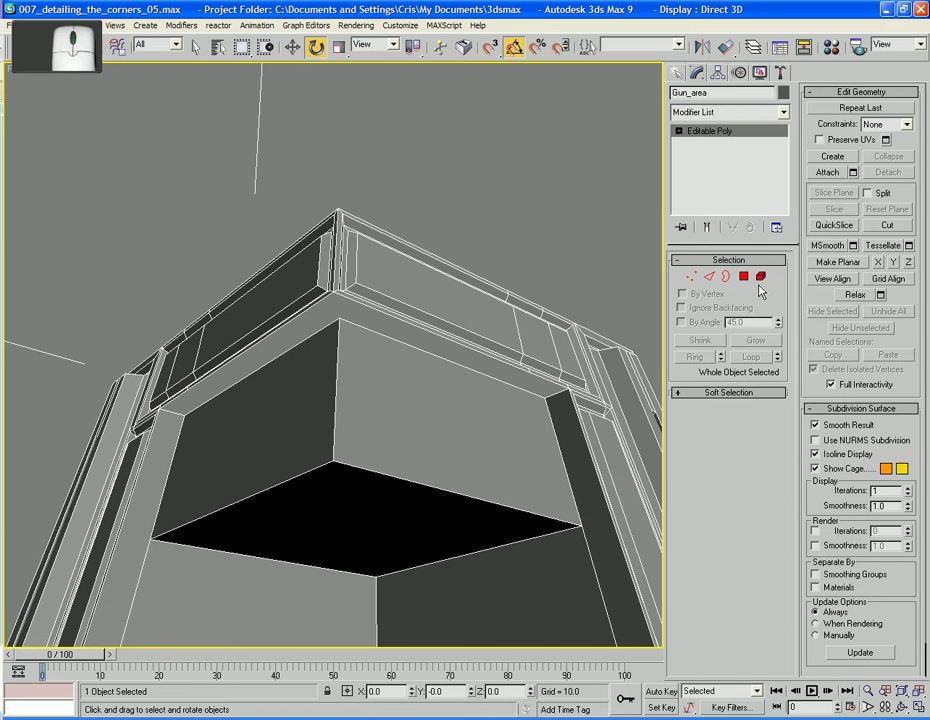
pyautogui.click(709, 277)
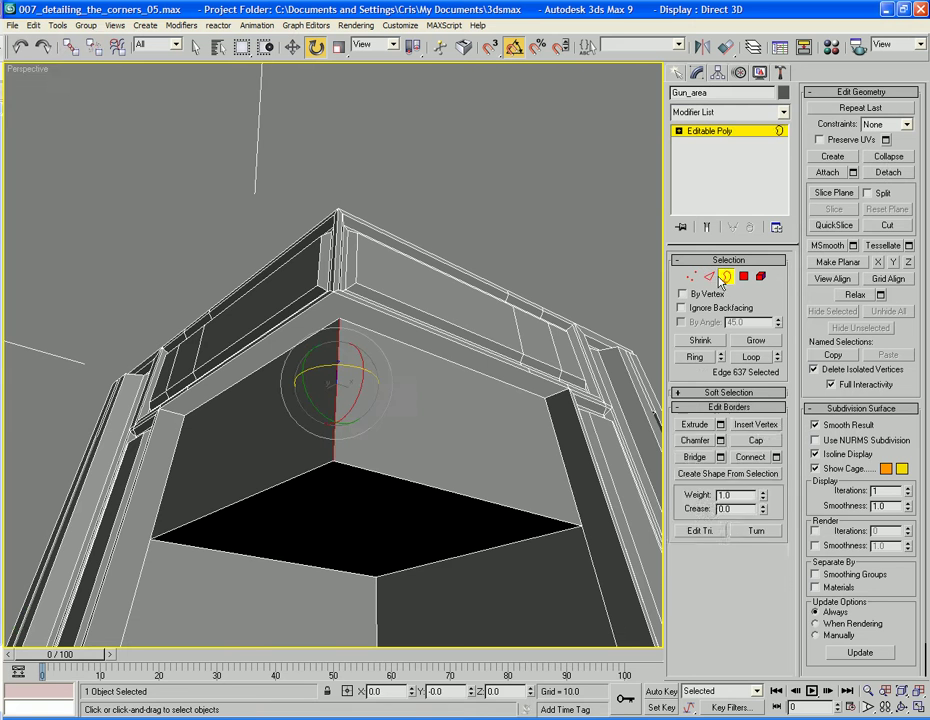
pyautogui.click(686, 493)
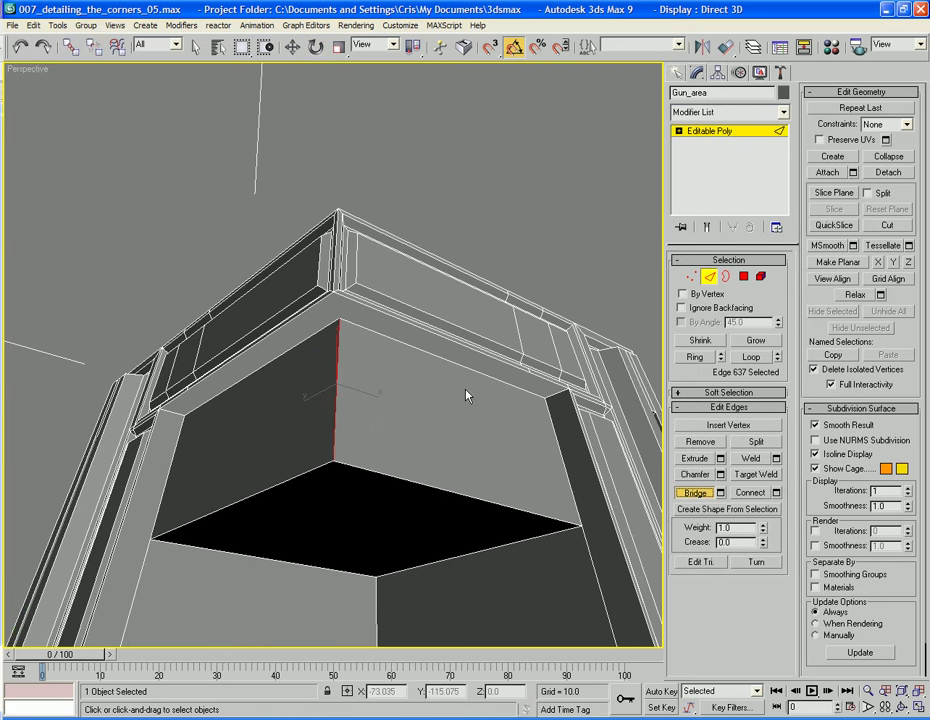
pyautogui.click(471, 352)
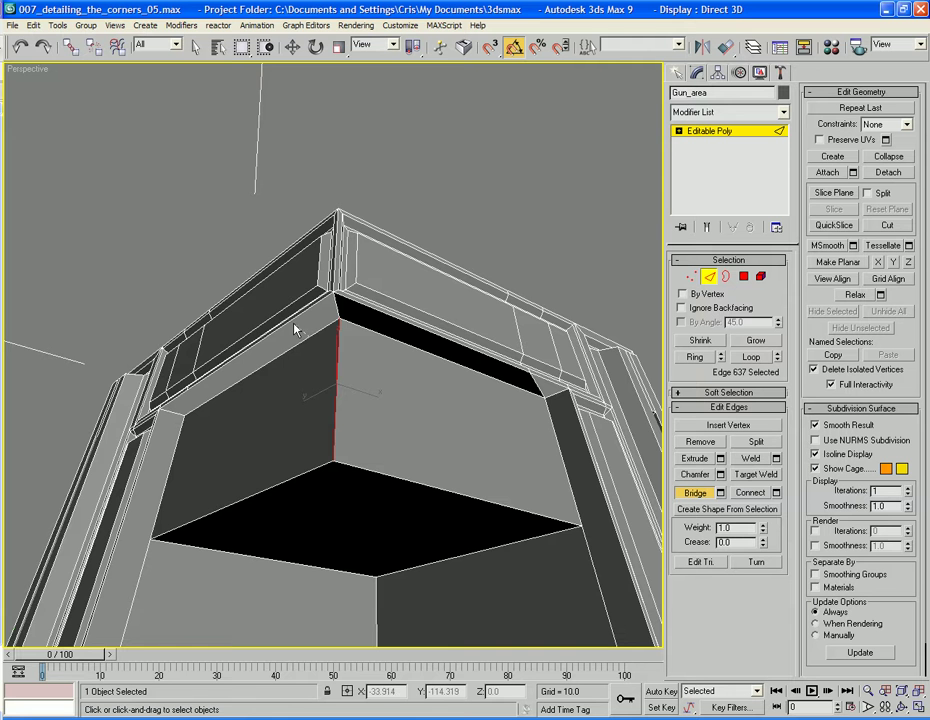
# Step: Cap the two triangular border holes left at the outer ends of the bridged lip beneath the top frame
pyautogui.keyDown('alt'); pyautogui.moveTo(286, 380); pyautogui.dragTo(306, 386, button='middle'); pyautogui.keyUp('alt')
pyautogui.click(726, 276)
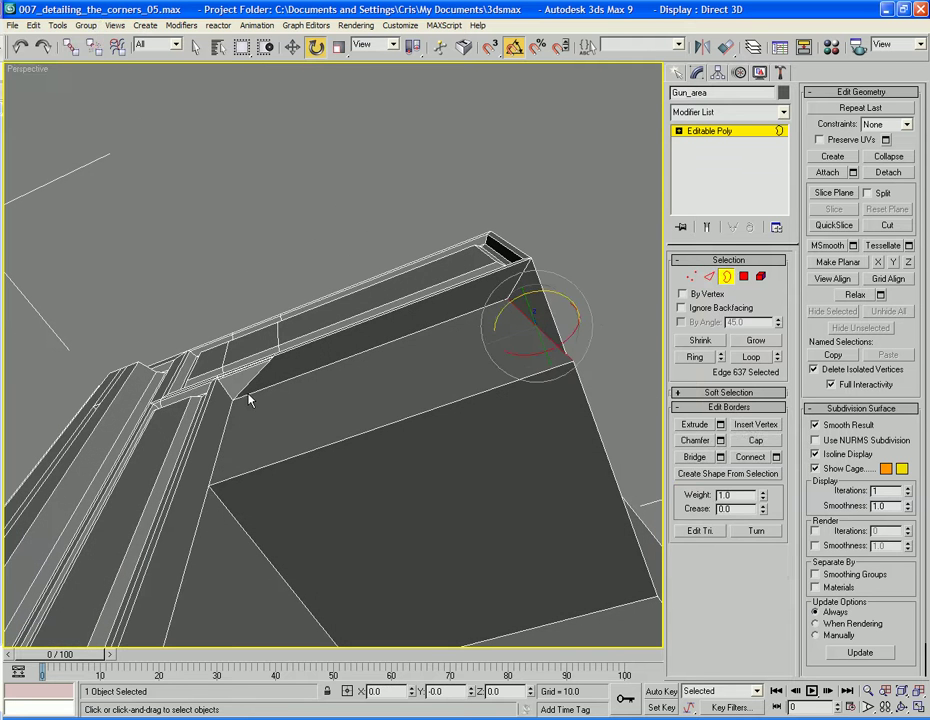
pyautogui.click(247, 394)
pyautogui.press('e')
pyautogui.keyDown('alt'); pyautogui.moveTo(390, 392); pyautogui.dragTo(333, 476, button='middle'); pyautogui.keyUp('alt')
pyautogui.keyDown('ctrl'); pyautogui.click(477, 326); pyautogui.keyUp('ctrl')
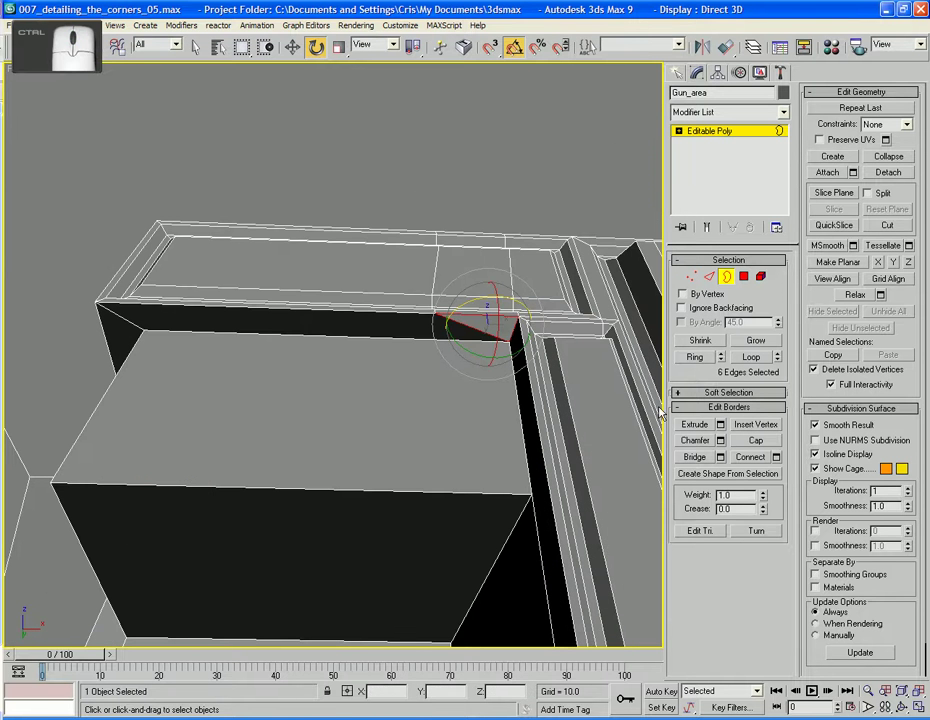
pyautogui.click(758, 441)
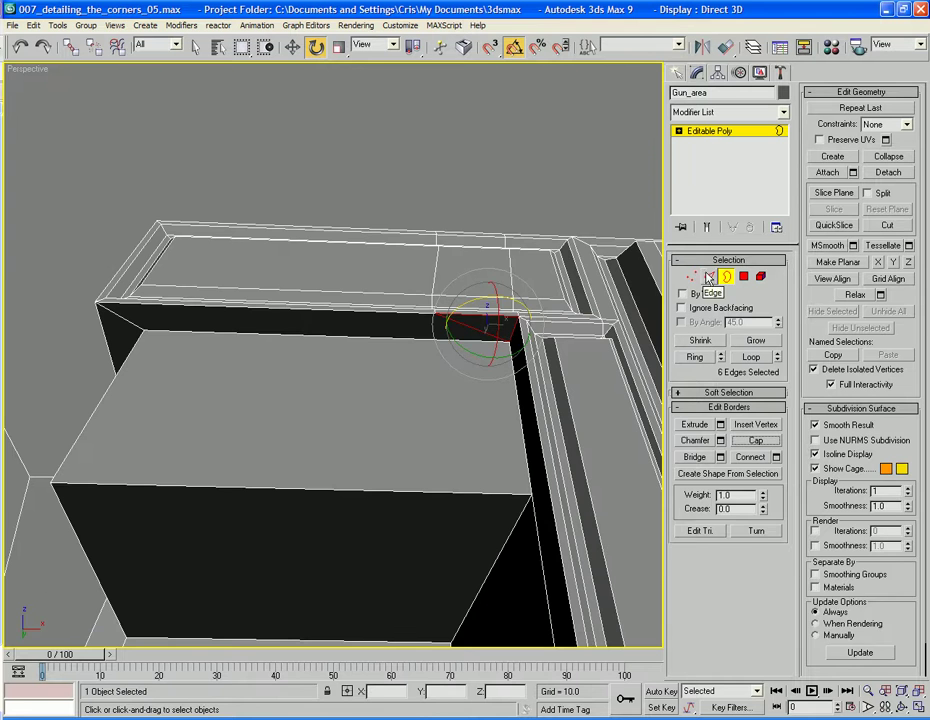
# Step: Remove the diagonal edges between the new triangular caps and the bridged lip faces on both sides
pyautogui.click(708, 277)
pyautogui.click(285, 363)
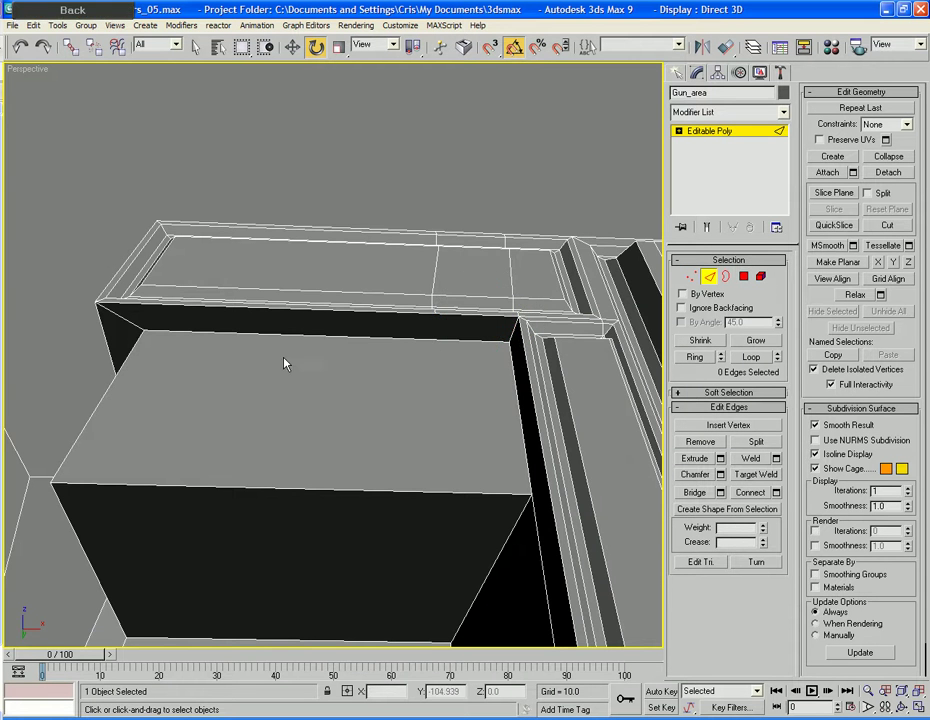
pyautogui.keyDown('alt'); pyautogui.moveTo(155, 350); pyautogui.dragTo(318, 336, button='middle'); pyautogui.keyUp('alt')
pyautogui.click(324, 272)
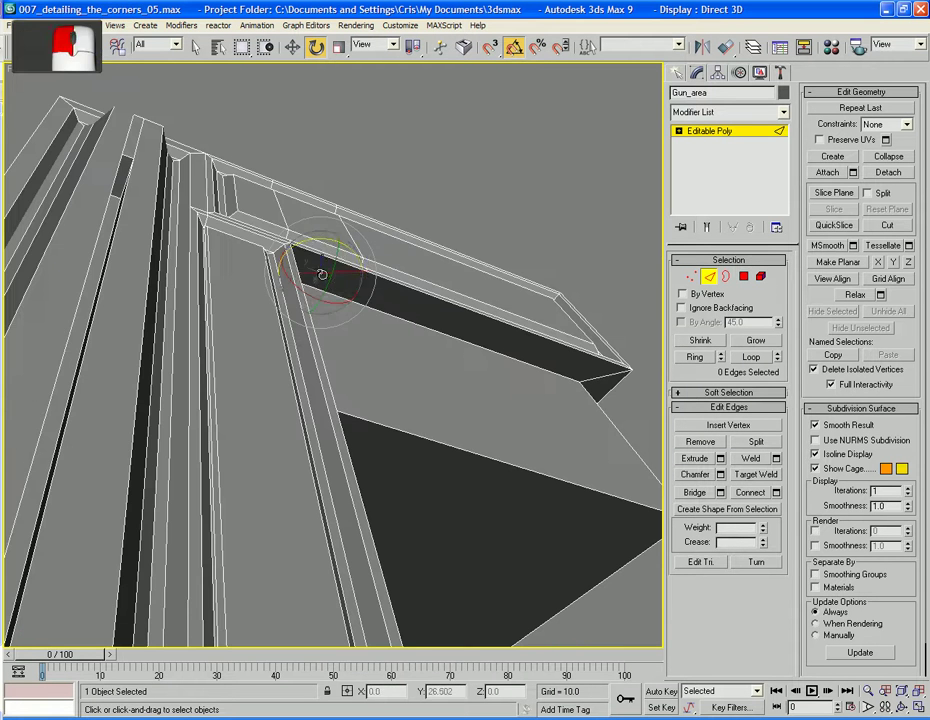
pyautogui.press('BackSpace')
# Step: Examine the completed Gun_area frame and its recess from several angles and beside the whole obelisk
pyautogui.scroll(-5, 344, 286)
pyautogui.keyDown('alt'); pyautogui.moveTo(344, 286); pyautogui.dragTo(380, 360, button='middle'); pyautogui.keyUp('alt')
pyautogui.scroll(-5, 327, 376)
pyautogui.scroll(5, 404, 389)
pyautogui.moveTo(478, 322)
pyautogui.keyDown('alt'); pyautogui.mouseDown(button='middle')
pyautogui.moveTo(374, 316)
pyautogui.moveTo(475, 332)
pyautogui.moveTo(462, 330)
pyautogui.mouseUp(button='middle'); pyautogui.keyUp('alt')
pyautogui.scroll(-2, 462, 330)
pyautogui.scroll(-3, 462, 330)
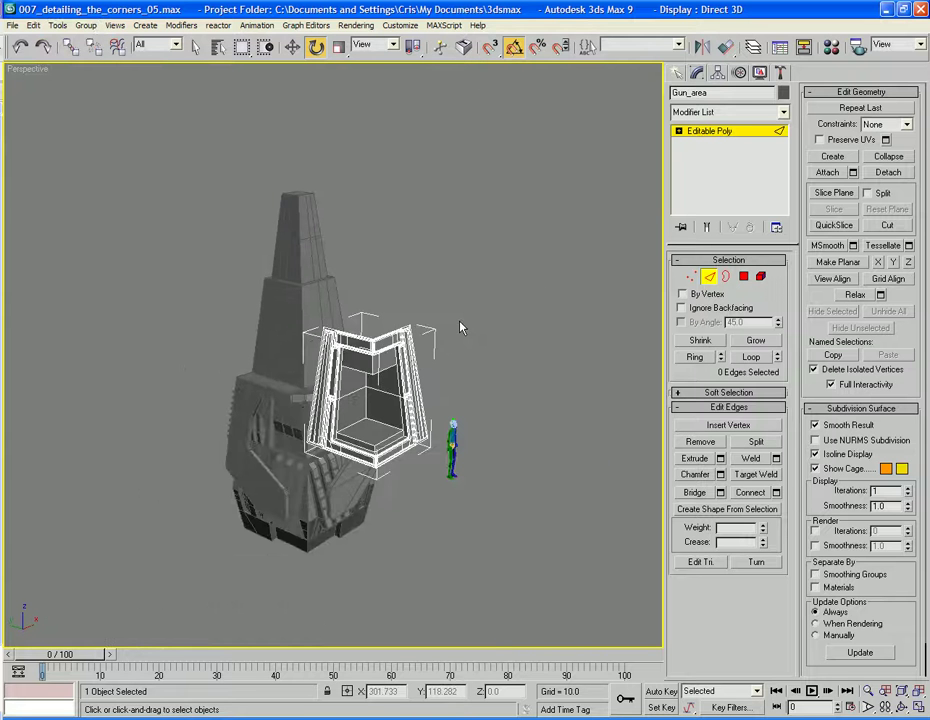
pyautogui.keyDown('alt'); pyautogui.moveTo(460, 327); pyautogui.dragTo(400, 340, button='middle'); pyautogui.keyUp('alt')
pyautogui.keyDown('alt'); pyautogui.moveTo(344, 362); pyautogui.dragTo(501, 279, button='middle'); pyautogui.keyUp('alt')
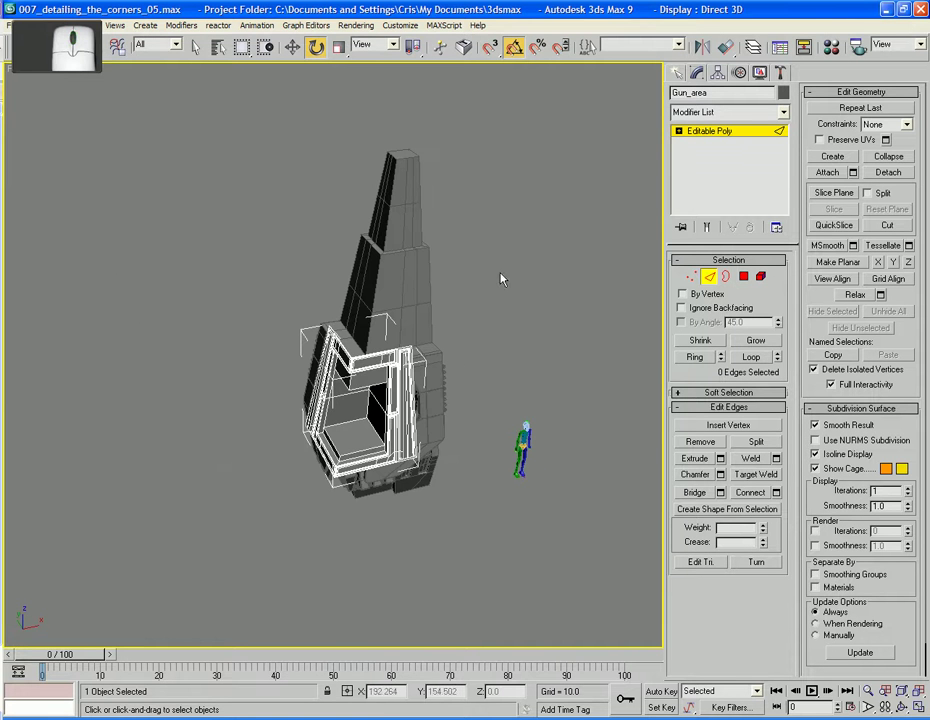
# Step: Delete all polygons of the plain middle section of Oblisk_corner_area_01, between the top spire and the lower body
pyautogui.click(715, 280)
pyautogui.click(409, 268)
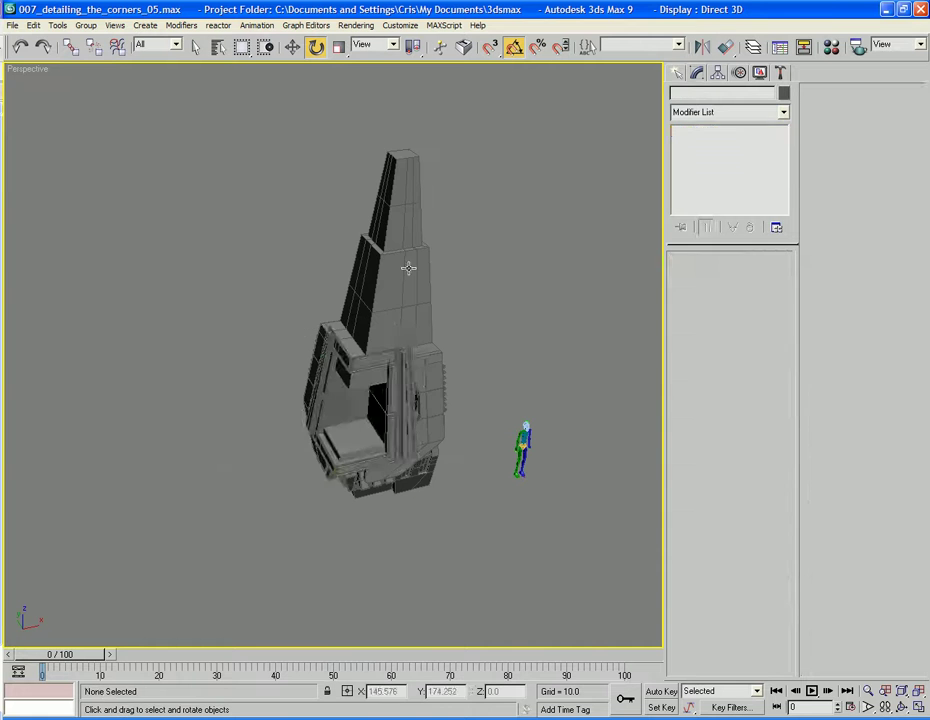
pyautogui.keyDown('alt'); pyautogui.moveTo(409, 268); pyautogui.dragTo(480, 320, button='middle'); pyautogui.keyUp('alt')
pyautogui.click(744, 277)
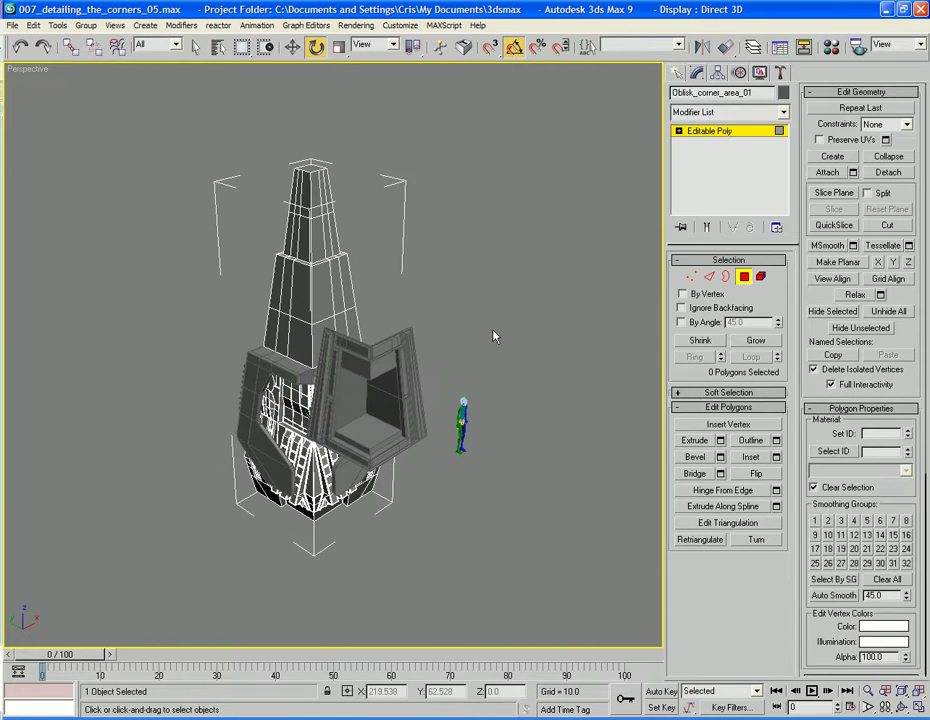
pyautogui.moveTo(373, 289); pyautogui.dragTo(226, 324)
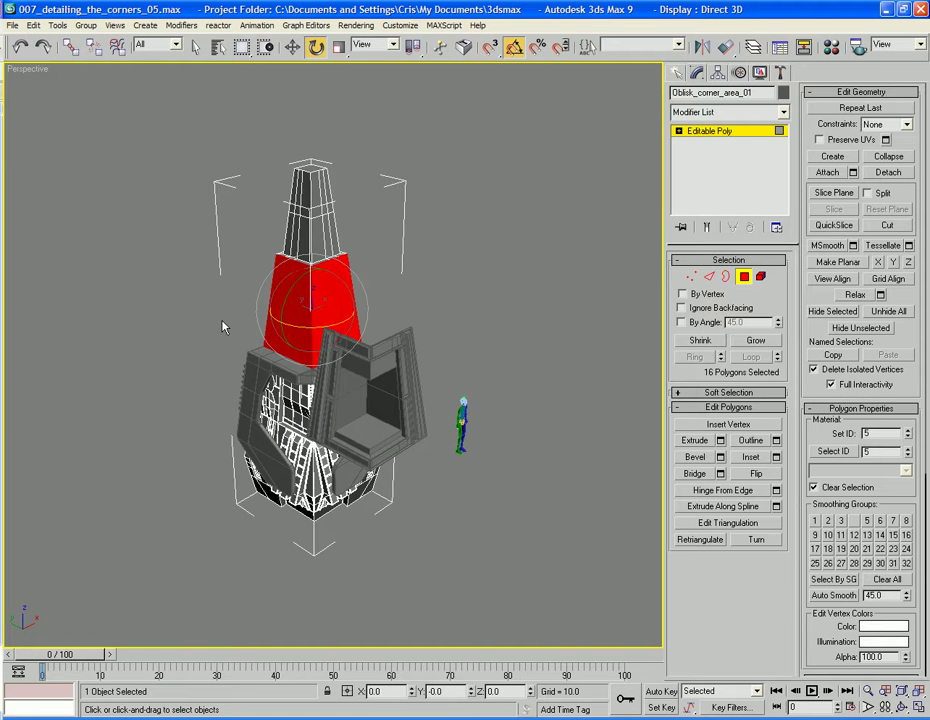
pyautogui.press('Delete')
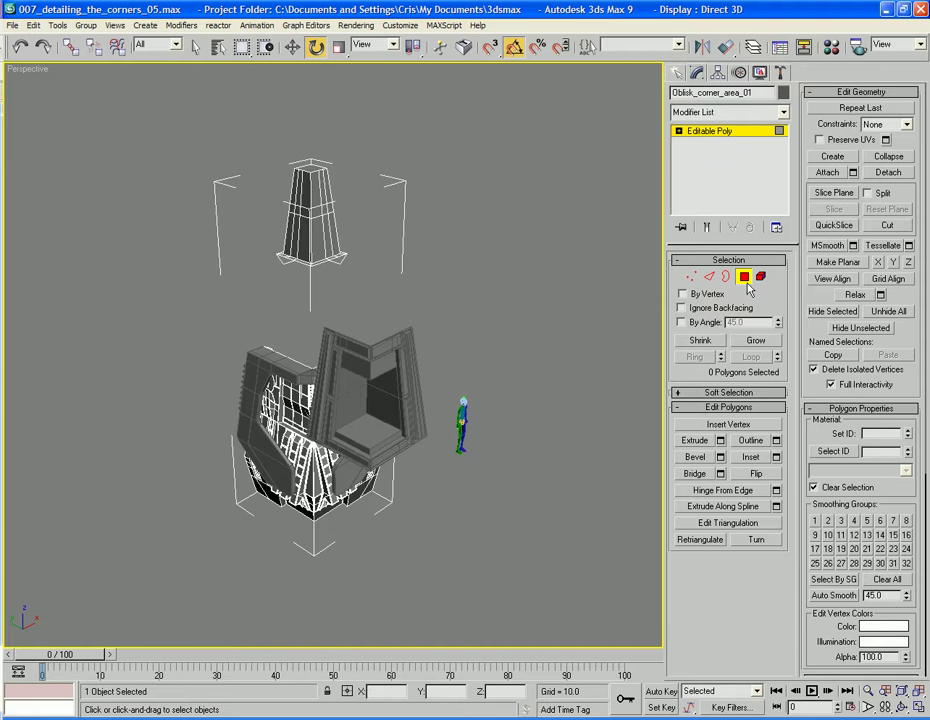
# Step: Align the Gun_area frame to Oblisk_corner_area_01 so it fills the emptied middle section
pyautogui.click(744, 277)
pyautogui.click(588, 311)
pyautogui.click(397, 370)
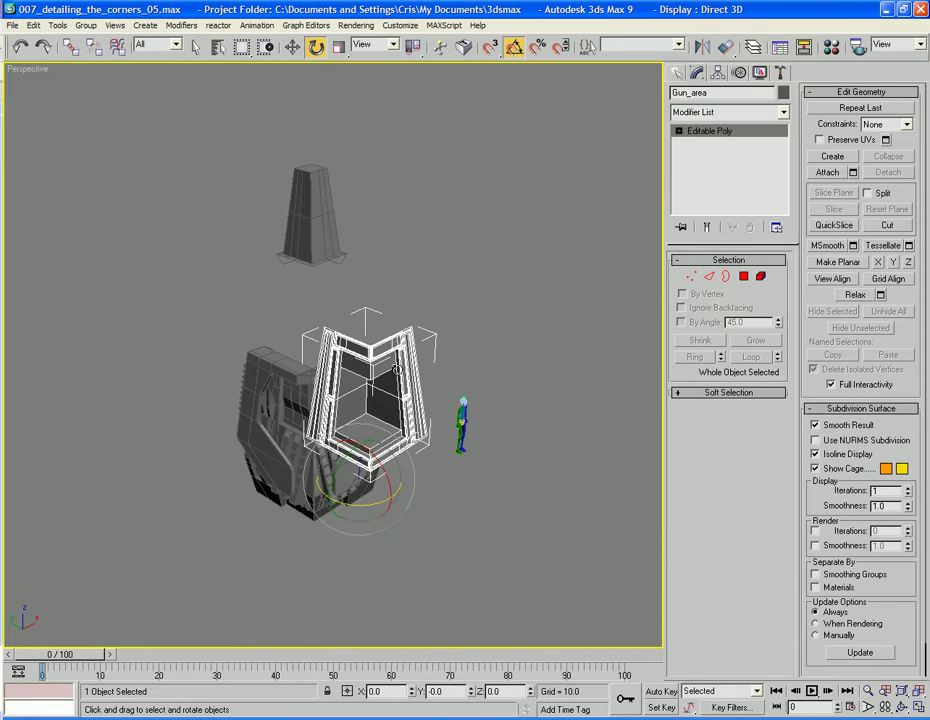
pyautogui.click(727, 47)
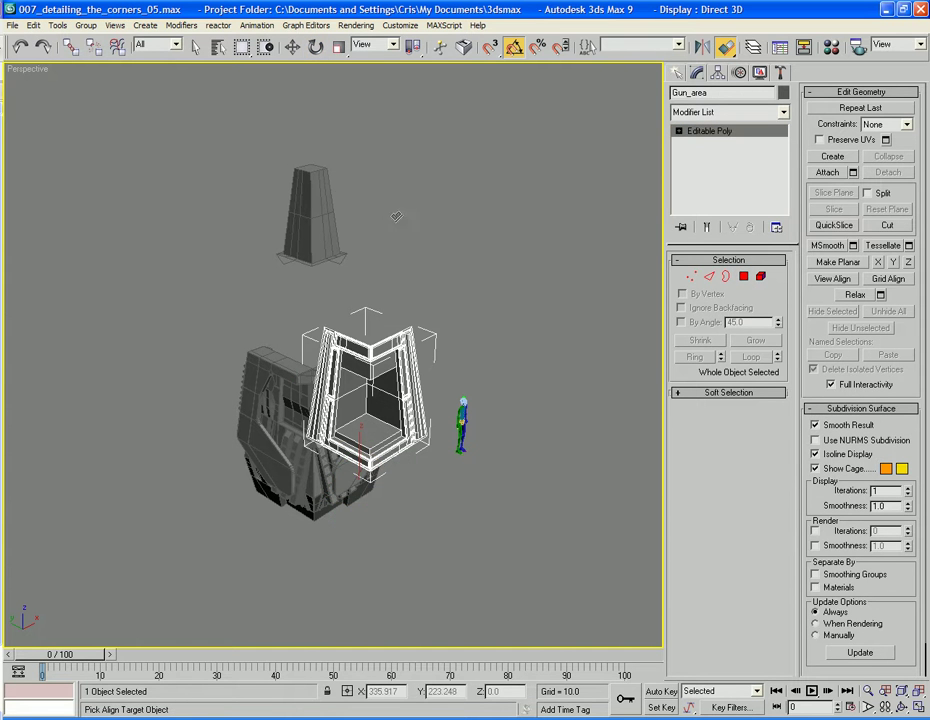
pyautogui.click(321, 207)
pyautogui.click(469, 500)
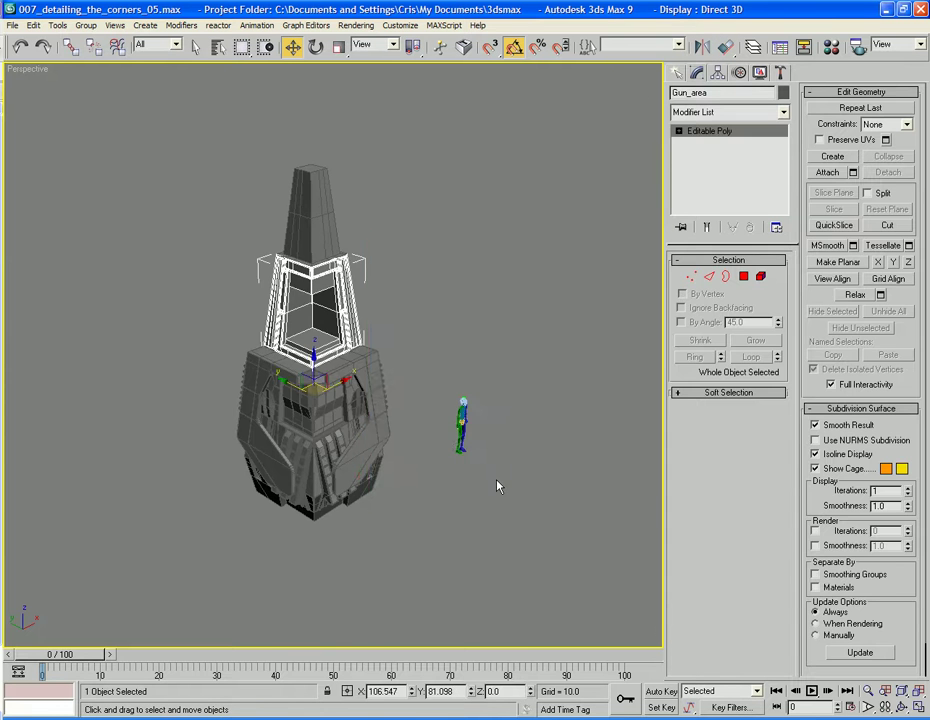
# Step: Examine how the aligned Gun_area frame fits between the spire and the lower body
pyautogui.click(509, 473)
pyautogui.keyDown('alt'); pyautogui.moveTo(509, 473); pyautogui.dragTo(418, 462, button='middle'); pyautogui.keyUp('alt')
pyautogui.scroll(5, 498, 476)
pyautogui.scroll(-5, 413, 480)
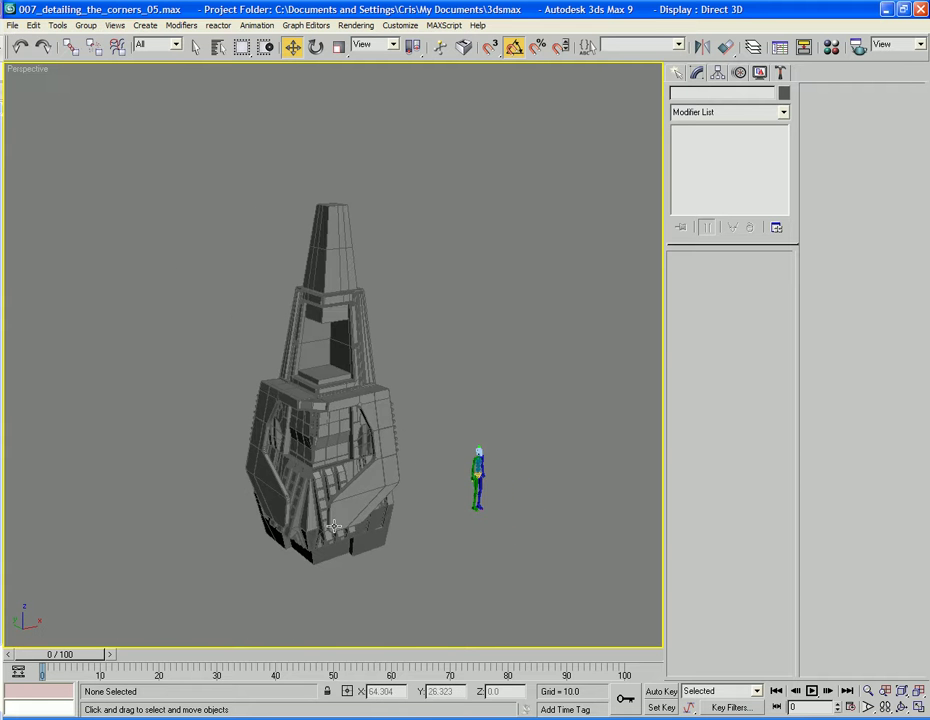
pyautogui.keyDown('alt'); pyautogui.moveTo(253, 336); pyautogui.dragTo(347, 322, button='middle'); pyautogui.keyUp('alt')
pyautogui.scroll(5, 344, 450)
pyautogui.moveTo(347, 322); pyautogui.dragTo(317, 437, button='middle')
pyautogui.click(317, 404)
pyautogui.moveTo(354, 396); pyautogui.dragTo(366, 358, button='middle')
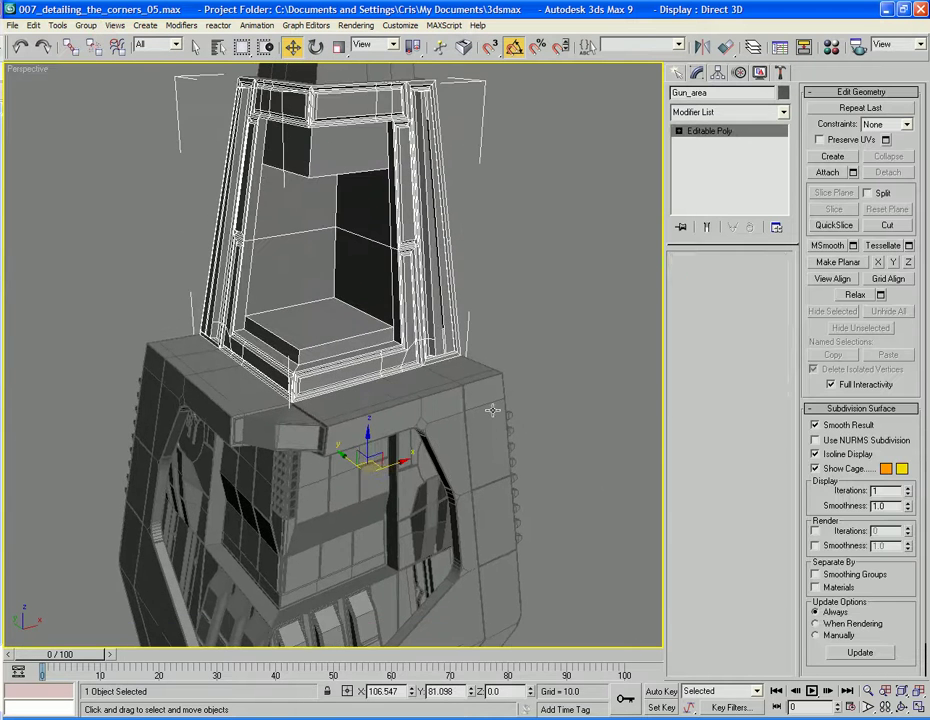
# Step: Try attaching the Gun_area frame to the Object01 outer shell, and undo the attachment
pyautogui.click(492, 411)
pyautogui.click(828, 172)
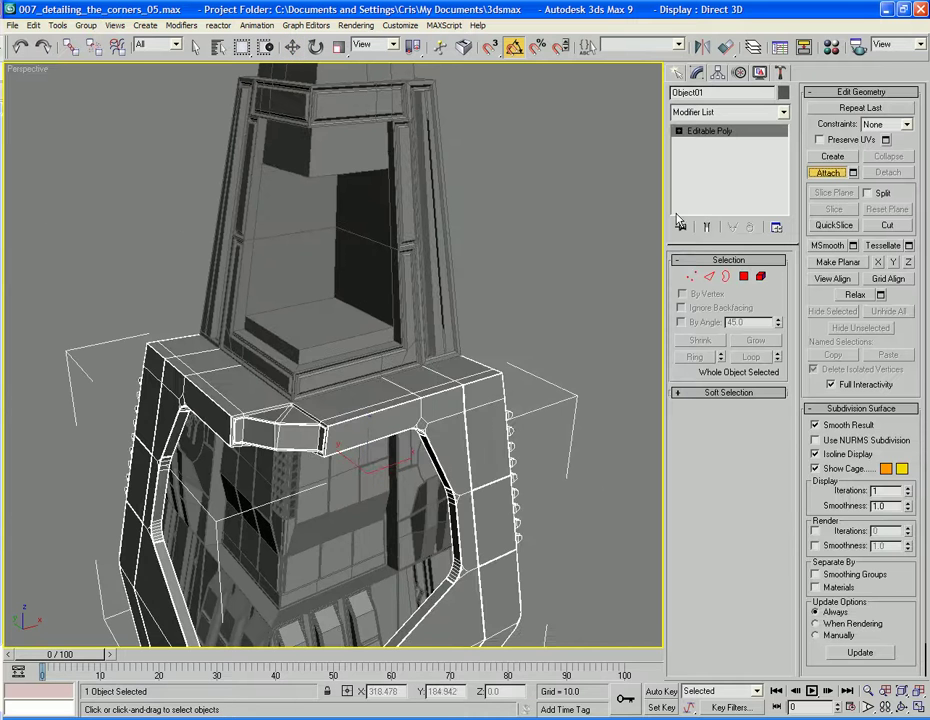
pyautogui.click(431, 297)
pyautogui.scroll(-5, 431, 297)
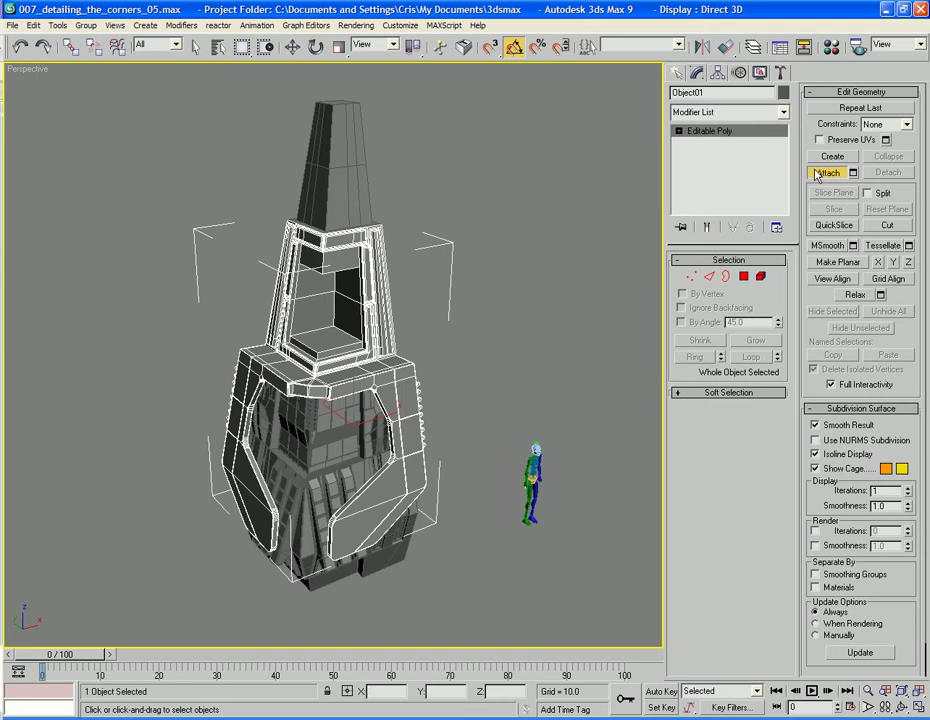
pyautogui.hotkey('ctrl', 'z')
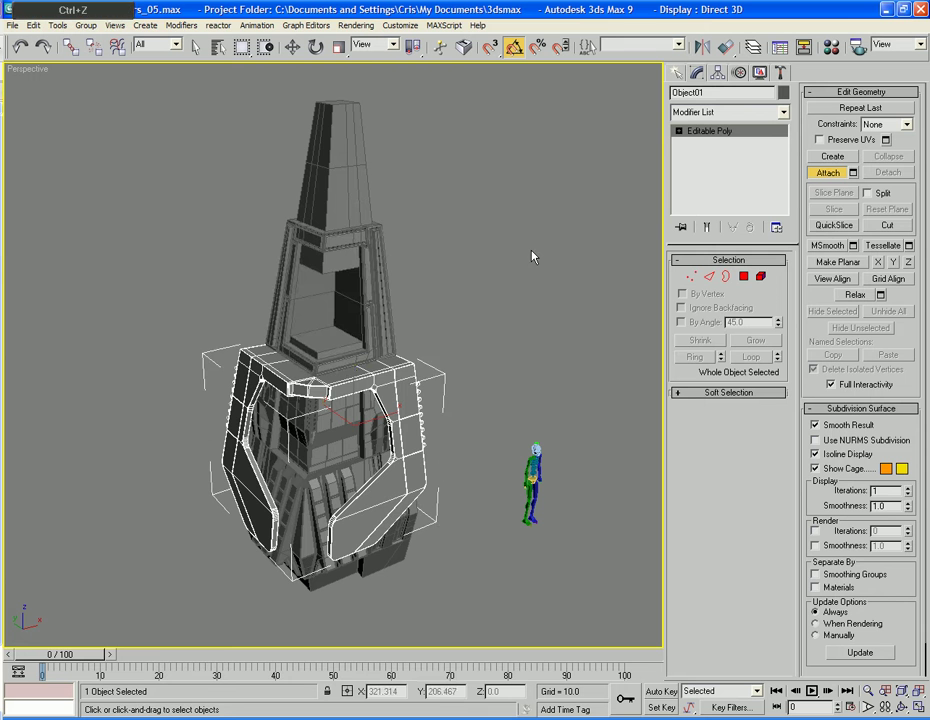
# Step: Attach the Object01 outer shell and the Gun_area frame to Oblisk_corner_area_01
pyautogui.click(342, 172)
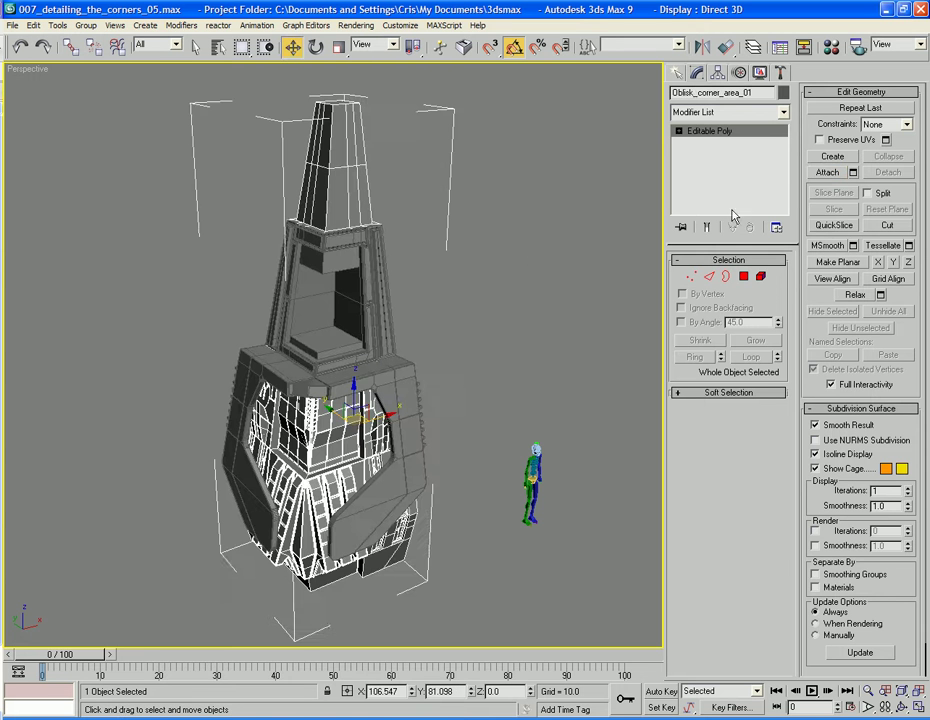
pyautogui.click(836, 174)
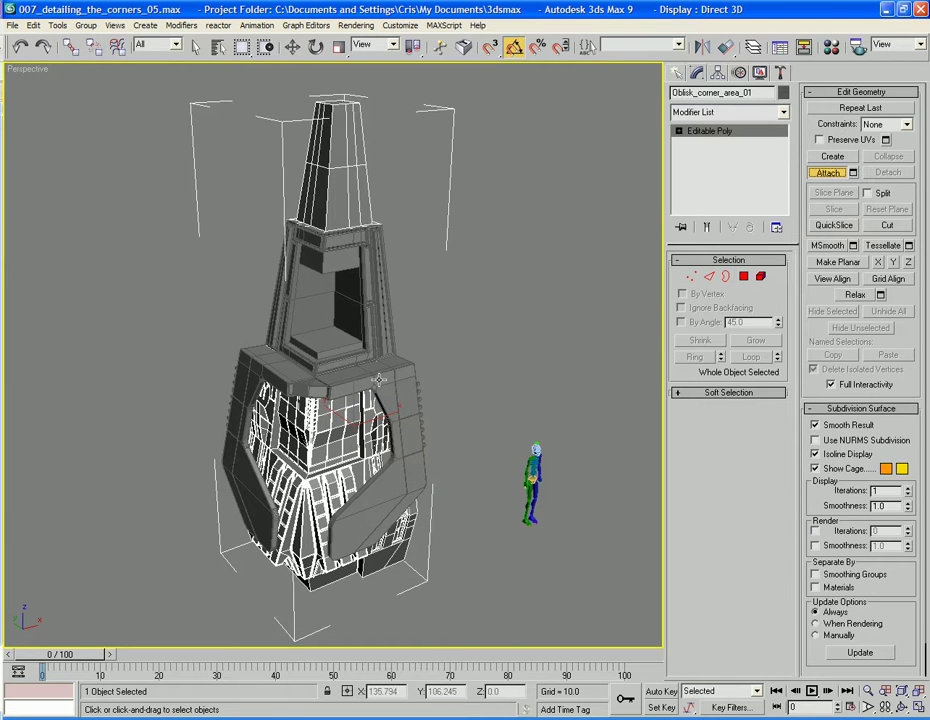
pyautogui.click(368, 266)
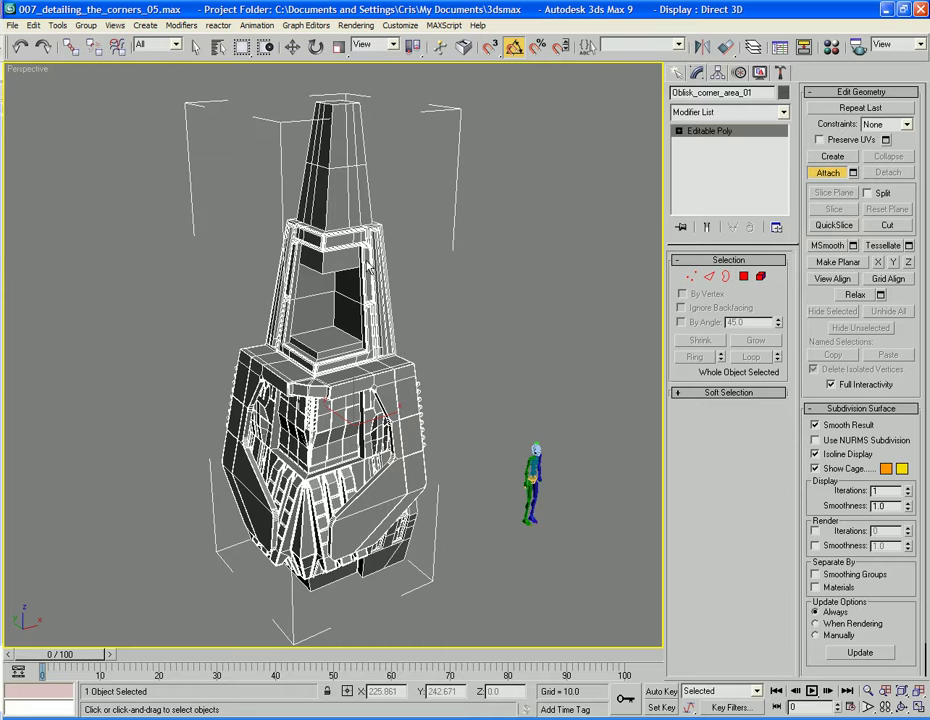
pyautogui.rightClick(463, 278)
# Step: Examine the combined obelisk corner object from different sides and distances
pyautogui.click(453, 275)
pyautogui.keyDown('alt'); pyautogui.moveTo(450, 275); pyautogui.dragTo(438, 274, button='middle'); pyautogui.keyUp('alt')
pyautogui.keyDown('alt'); pyautogui.moveTo(473, 272); pyautogui.dragTo(265, 361, button='middle'); pyautogui.keyUp('alt')
pyautogui.click(324, 266)
pyautogui.scroll(-3, 324, 262)
pyautogui.scroll(4, 300, 281)
pyautogui.scroll(-3, 284, 355)
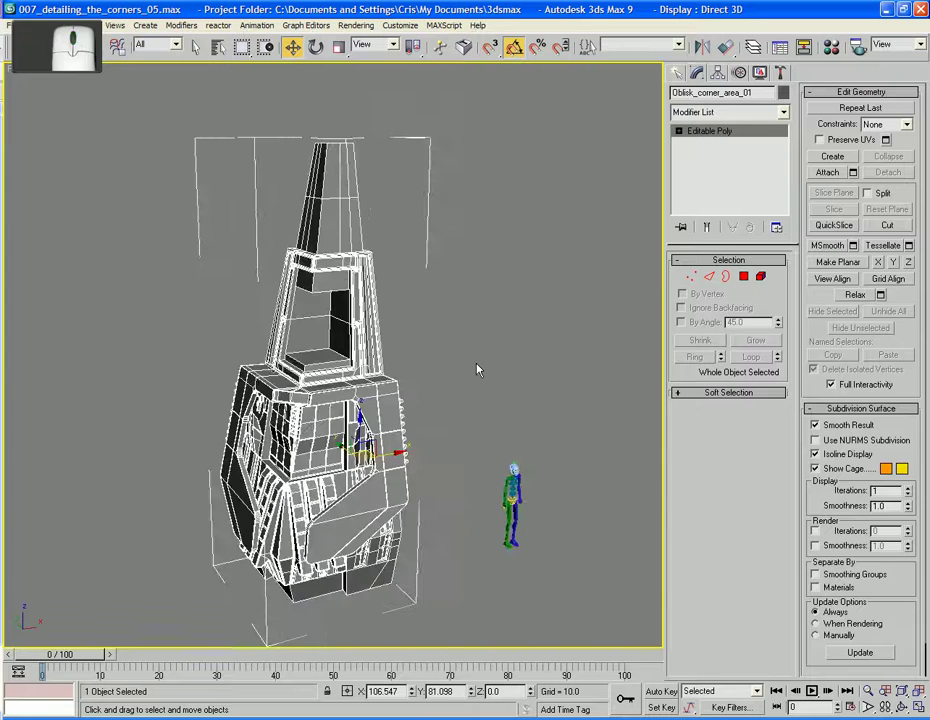